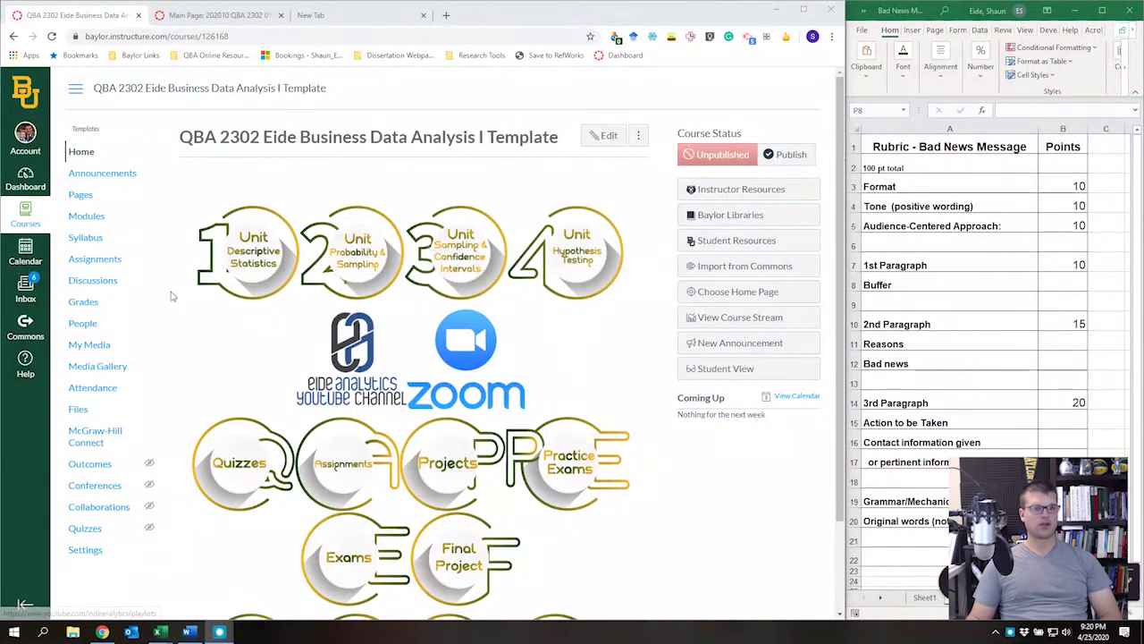
Review the course's navigation settings, including the options for the Assignments item and the list of items hidden from students.
click(111, 265)
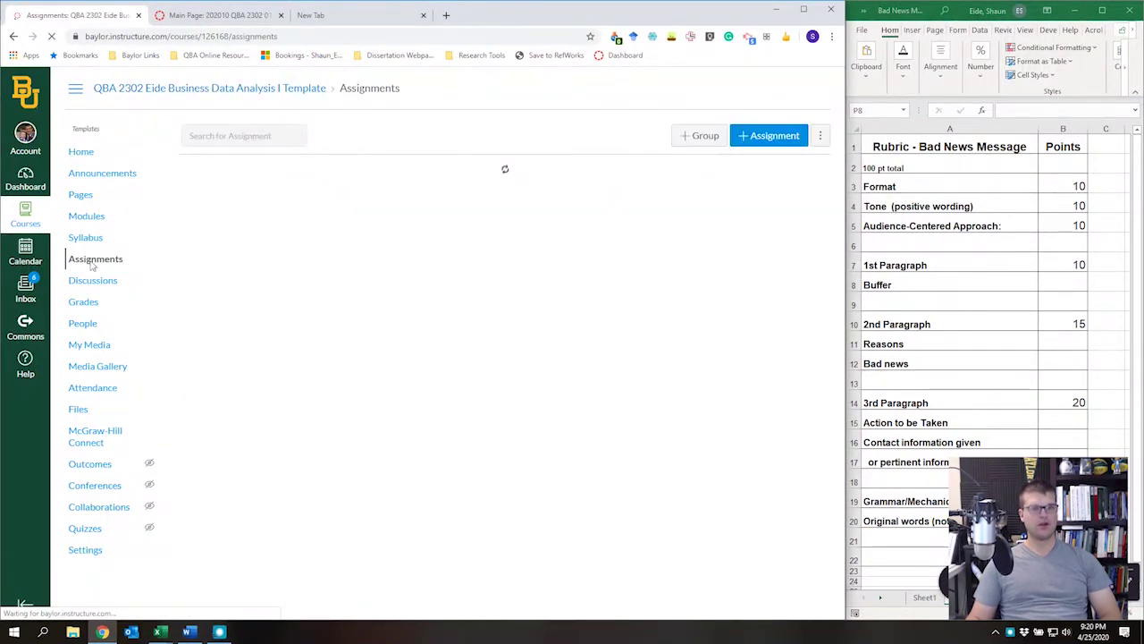
click(92, 553)
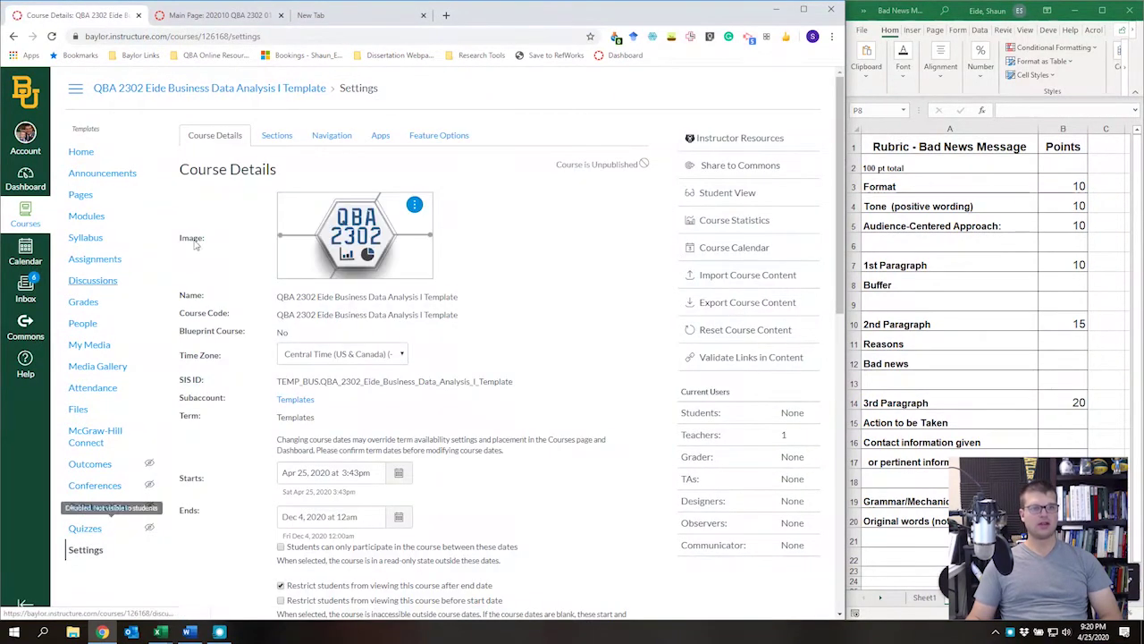
click(289, 140)
click(331, 139)
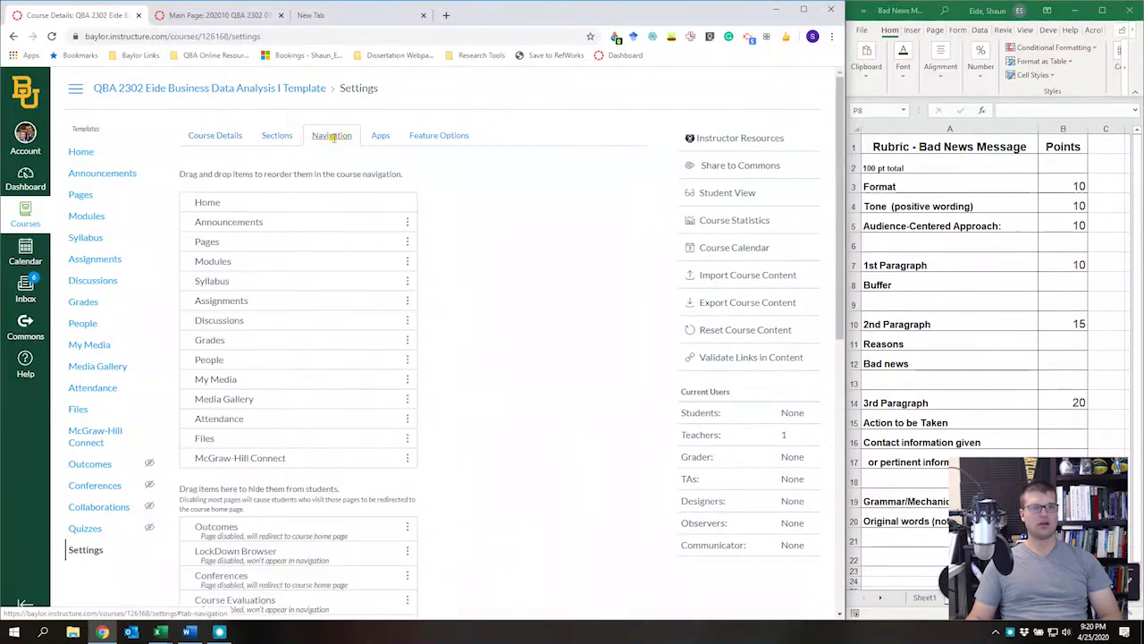
scroll(332, 361, down, 4)
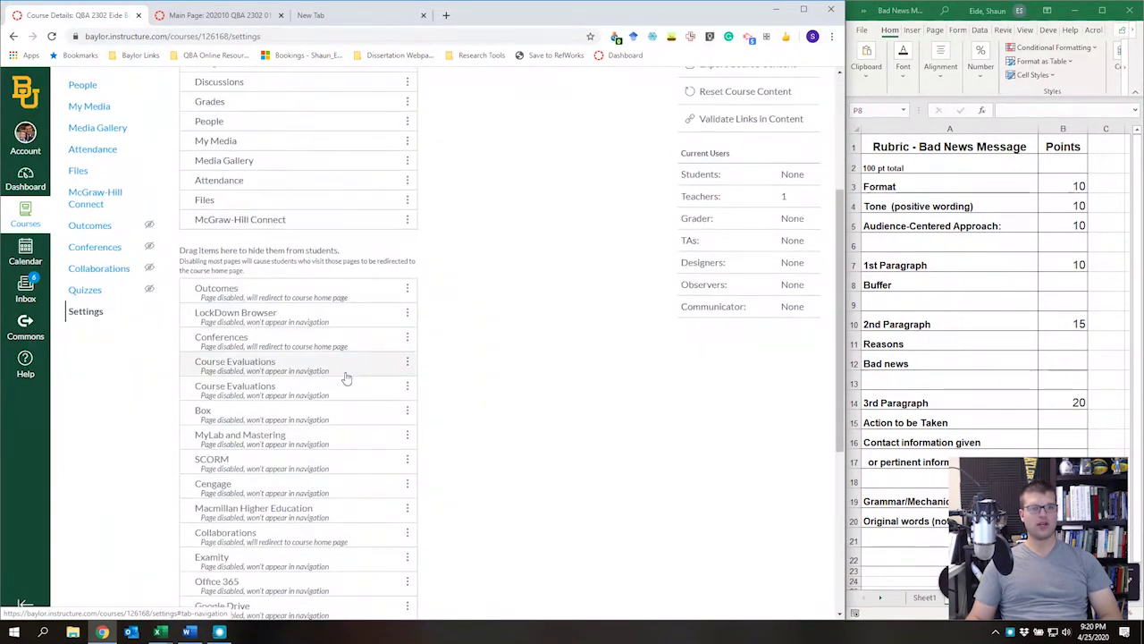
scroll(345, 375, up, 4)
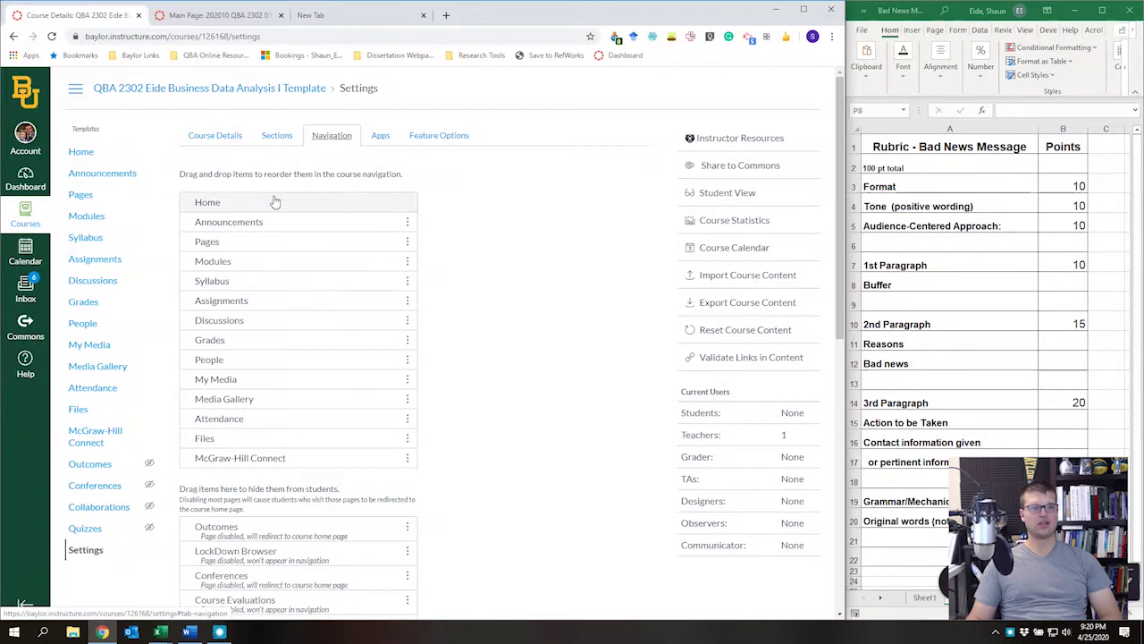
click(407, 302)
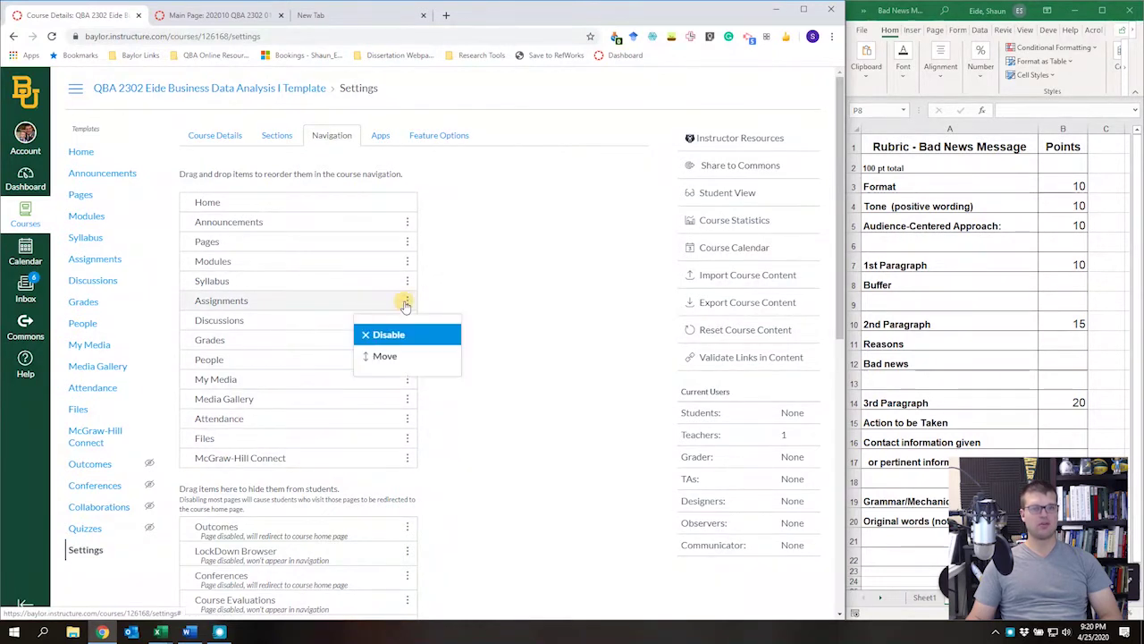
scroll(383, 421, down, 3)
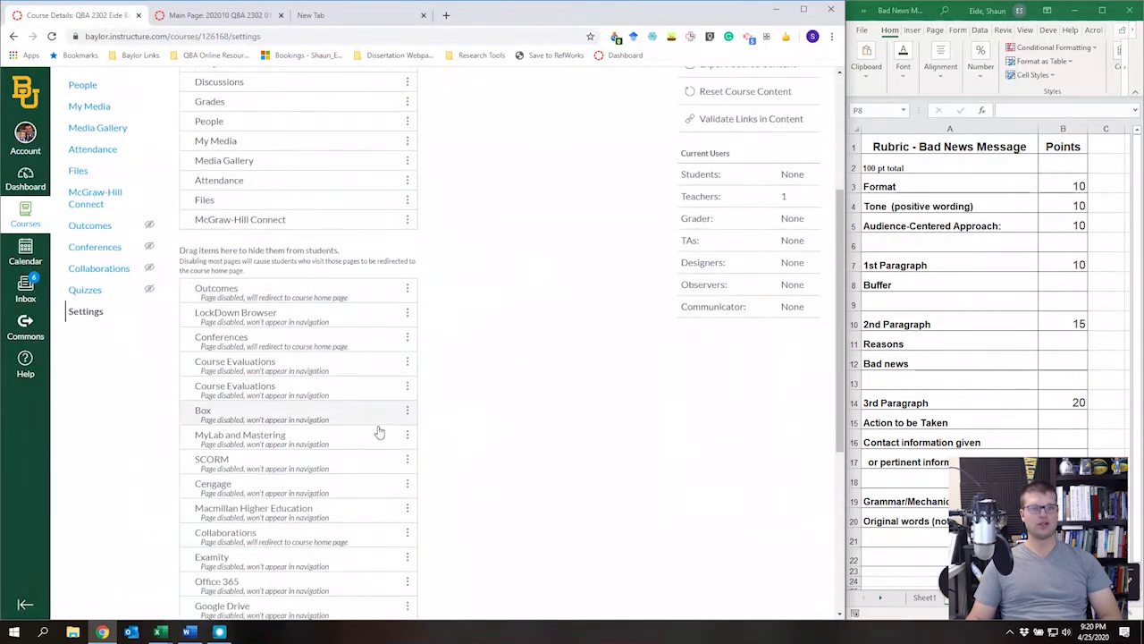
mouse_move(409, 436)
mouse_down()
mouse_move(409, 396)
mouse_move(403, 432)
mouse_up()
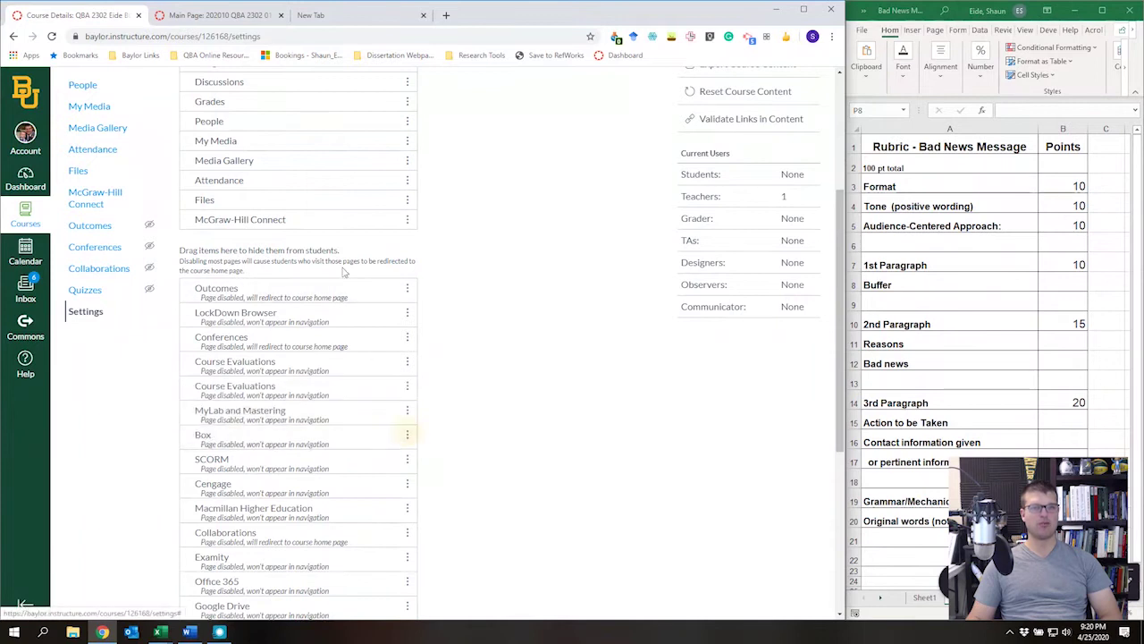
scroll(358, 384, up, 3)
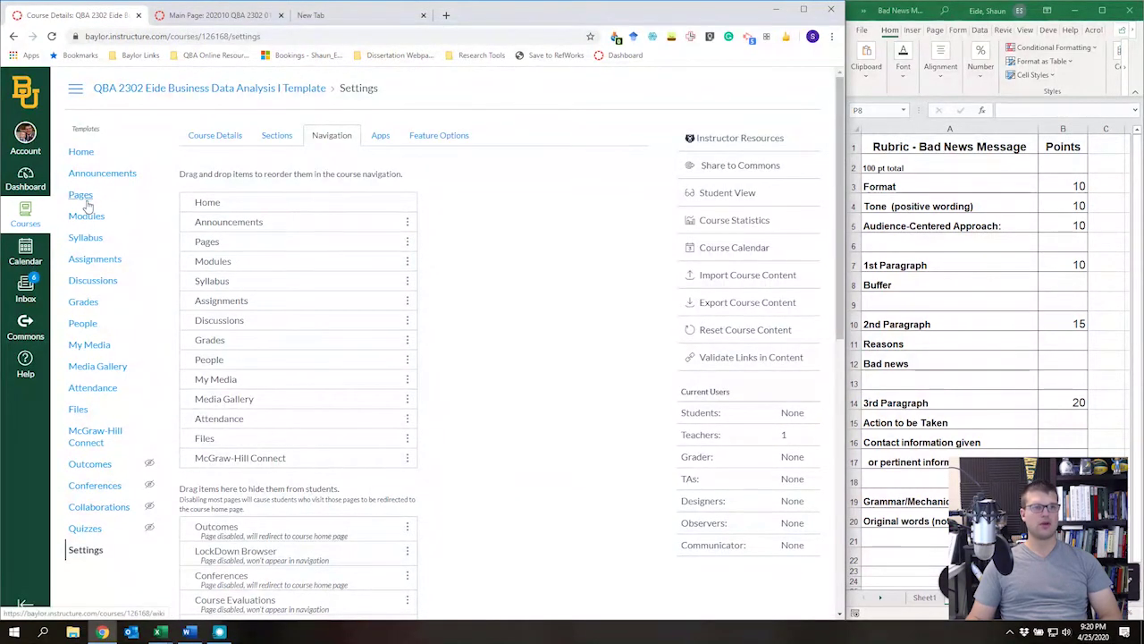
Create a new assignment in the course and name it "Bad News Message", leaving its description empty.
click(93, 265)
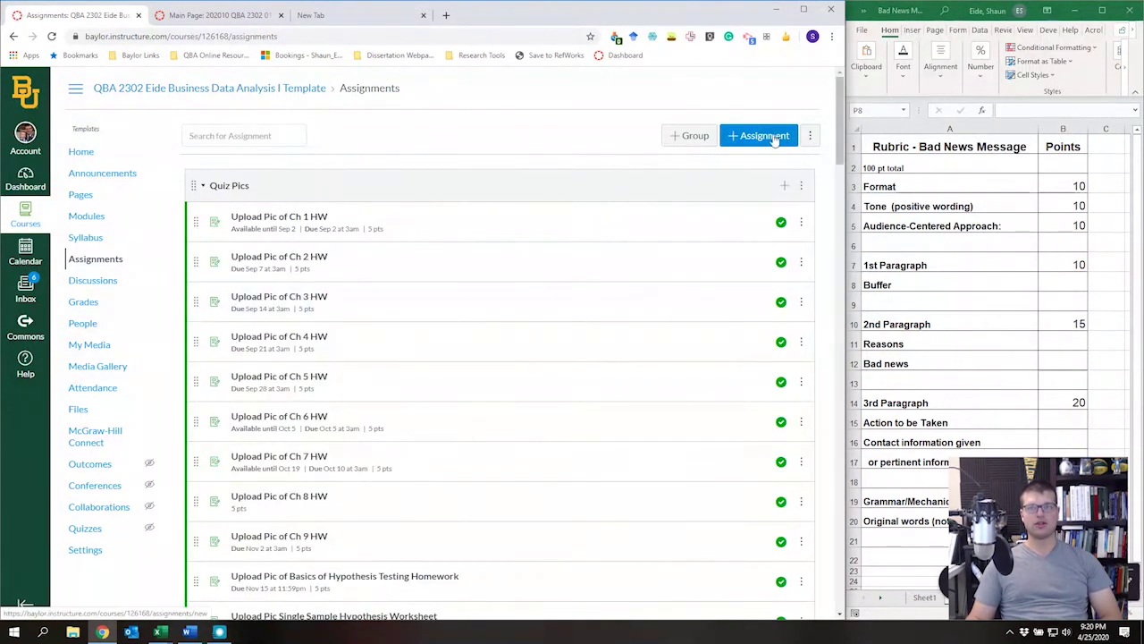
click(812, 135)
click(775, 137)
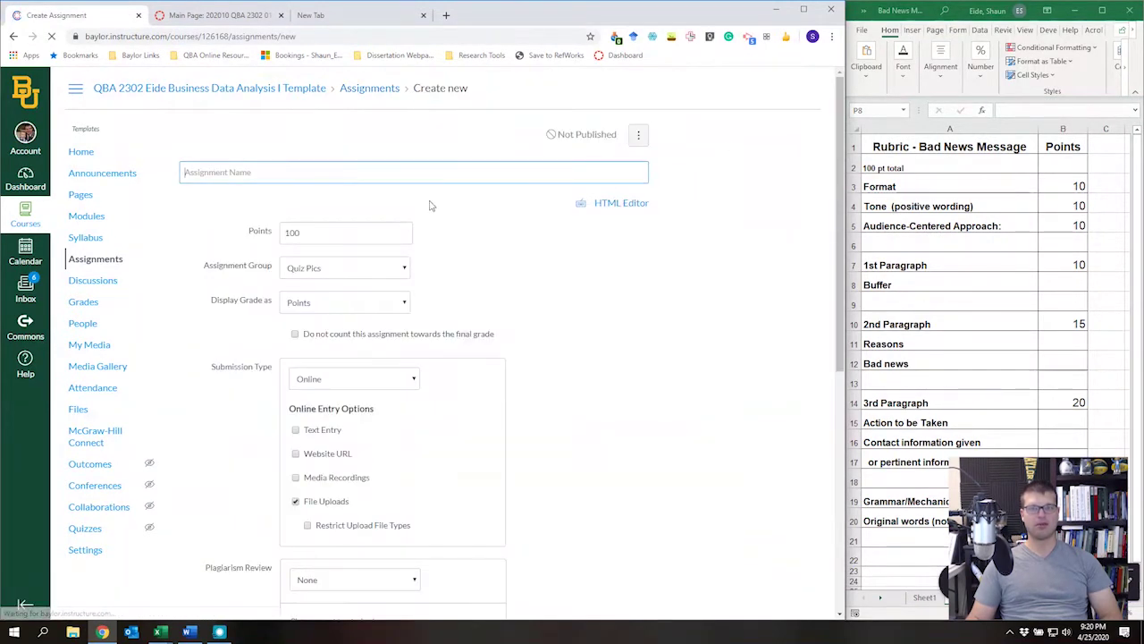
click(299, 170)
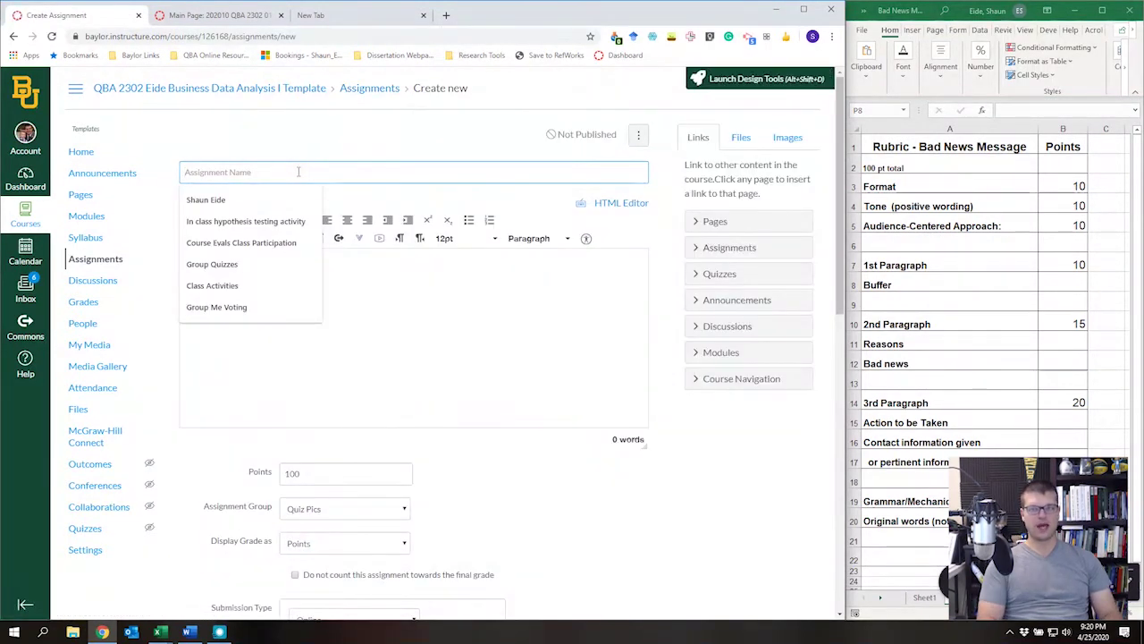
text(Bad News Message)
click(197, 294)
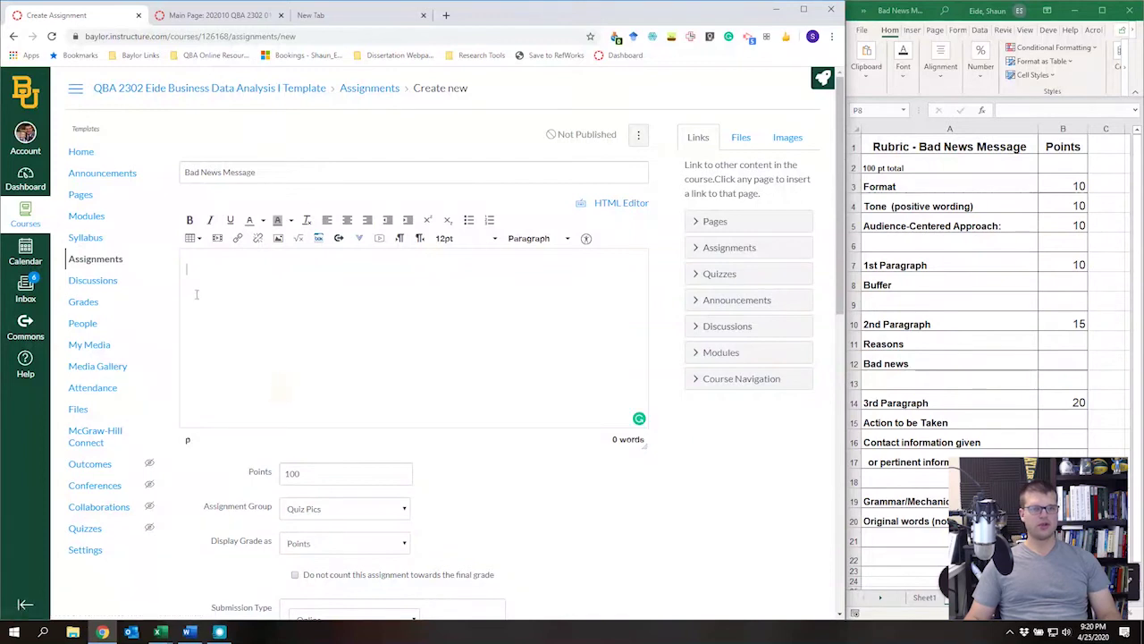
Keep the assignment's points at 100 and place it in the Imported Assignments group.
click(336, 473)
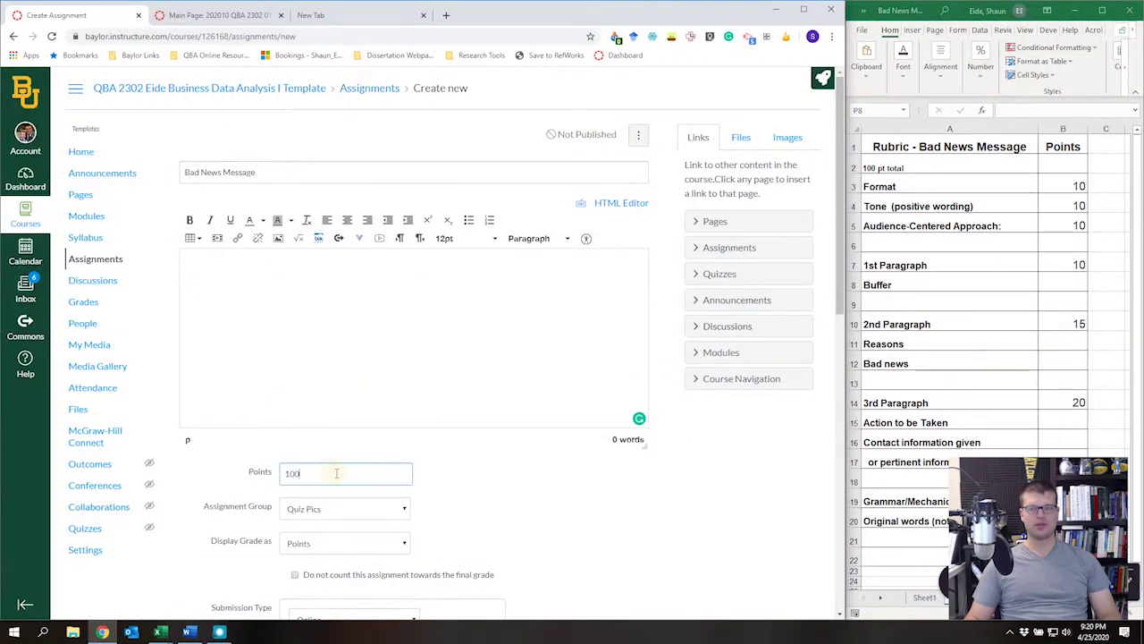
drag(320, 468, 271, 476)
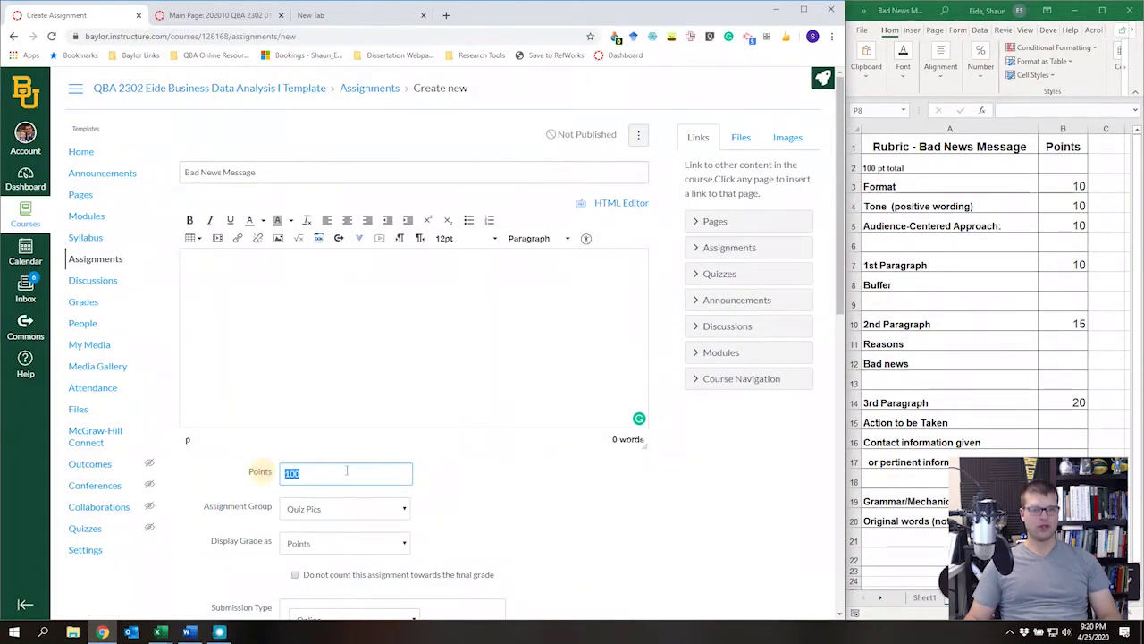
click(340, 506)
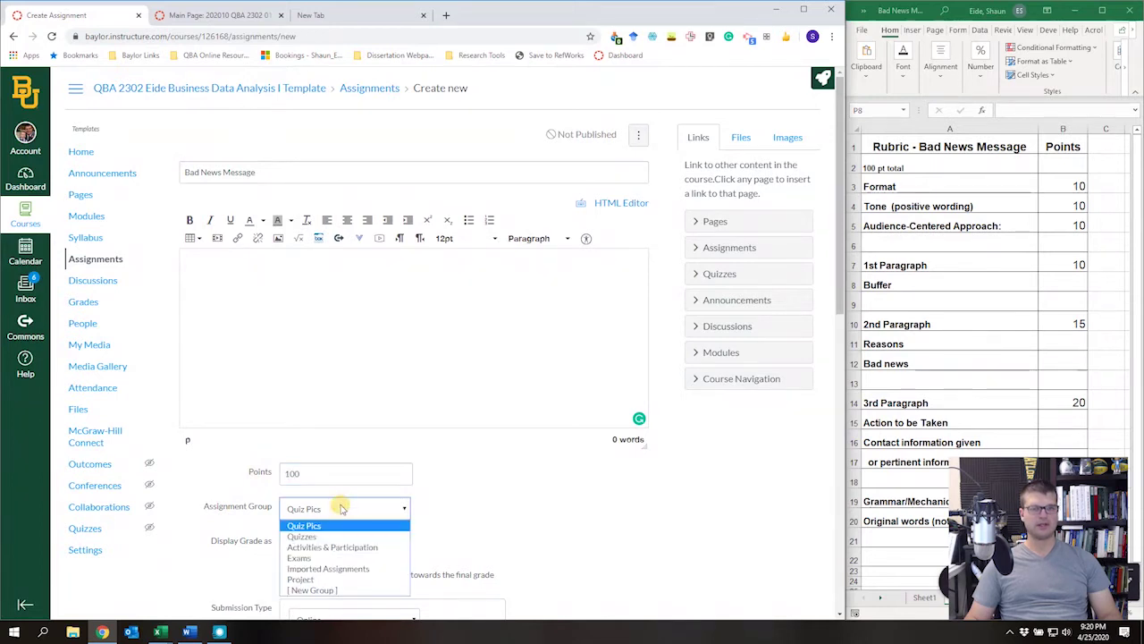
click(337, 569)
click(330, 547)
click(330, 548)
Keep the submission type Online and allow Text Entry in addition to File Uploads.
scroll(507, 536, down, 2)
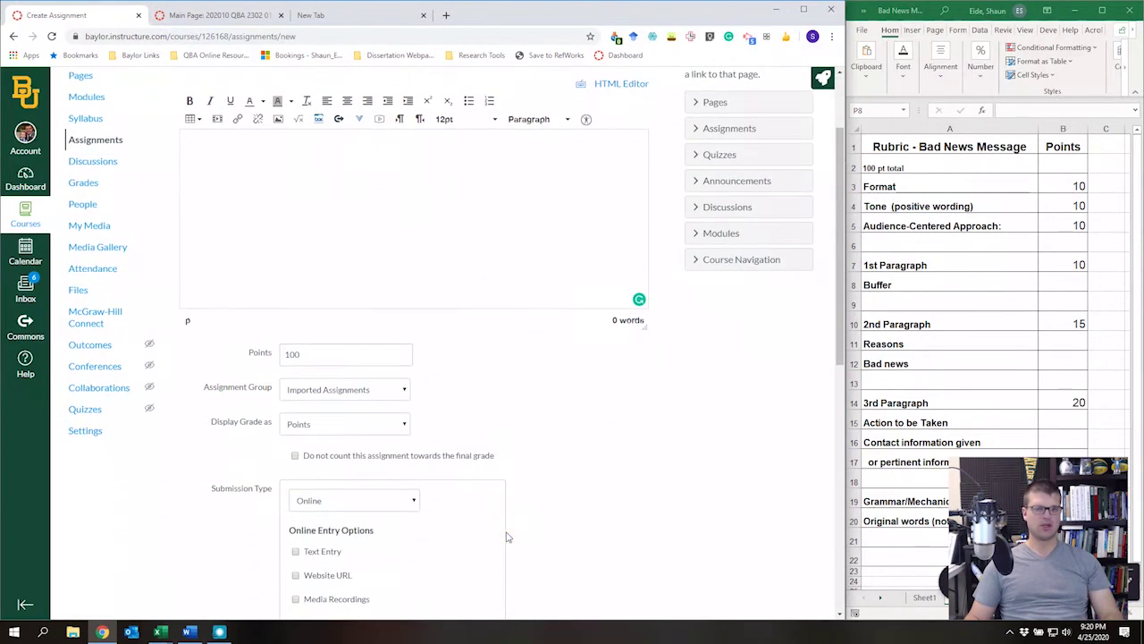
click(389, 506)
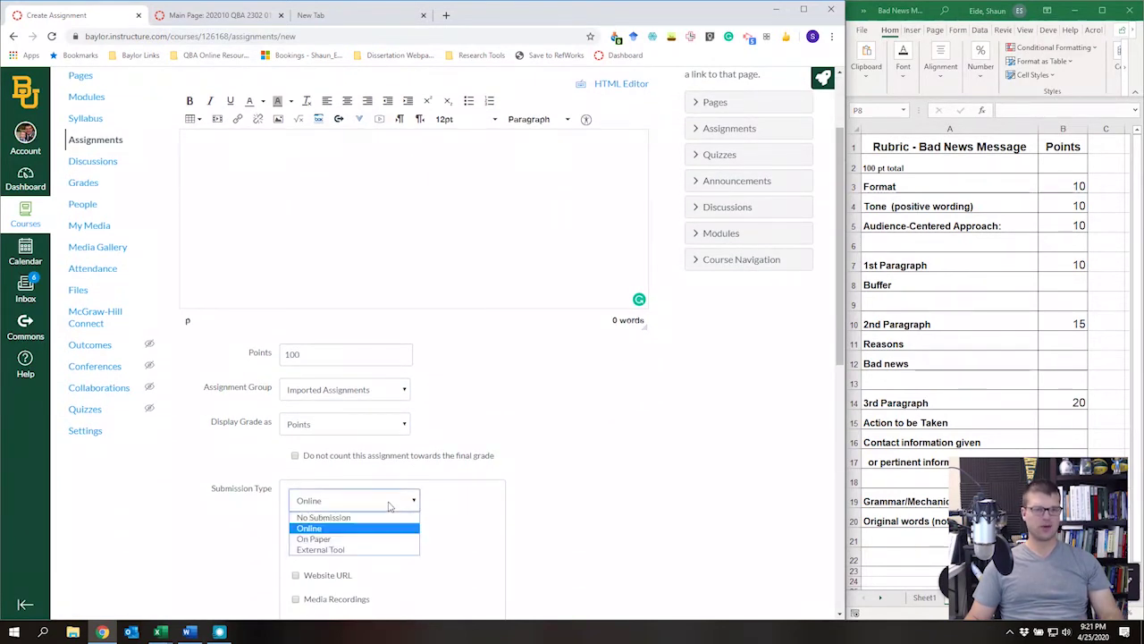
click(612, 474)
scroll(501, 429, down, 2)
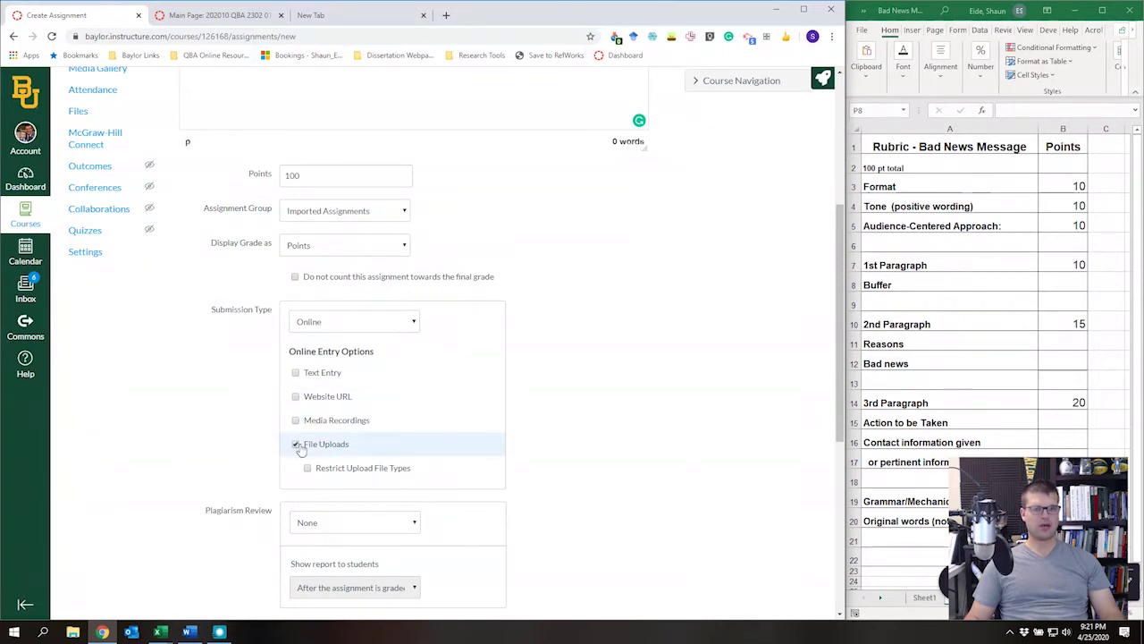
click(296, 375)
Leave plagiarism review at None and the assignment assigned to Everyone with no due date, and save and publish it.
scroll(526, 442, down, 1)
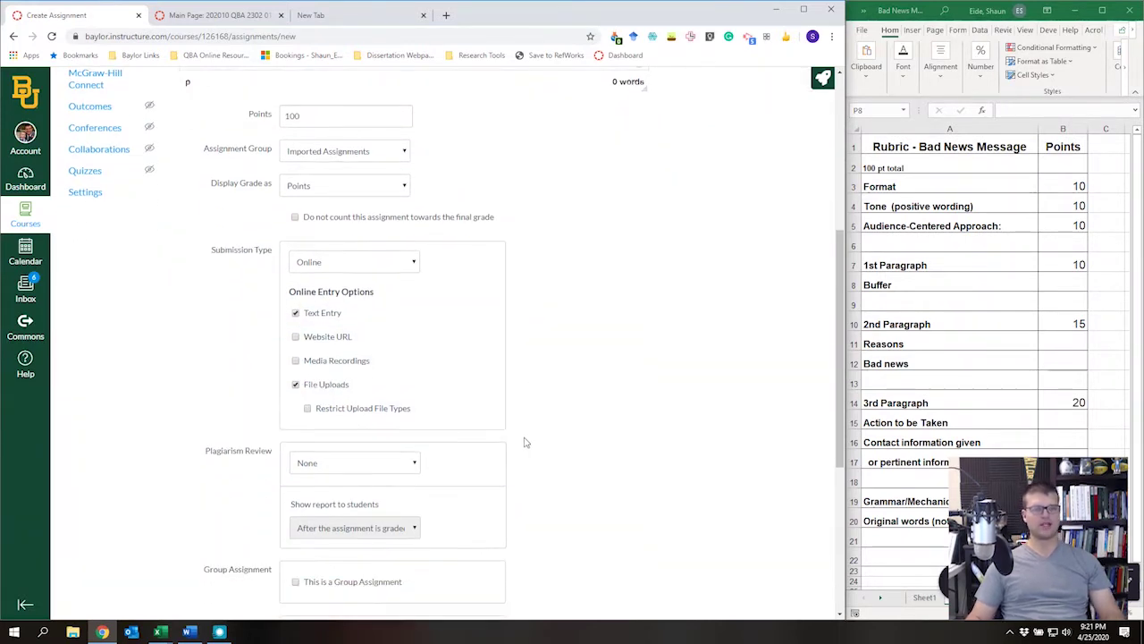
scroll(524, 440, down, 2)
click(369, 349)
click(709, 415)
scroll(584, 448, down, 1)
scroll(583, 448, down, 3)
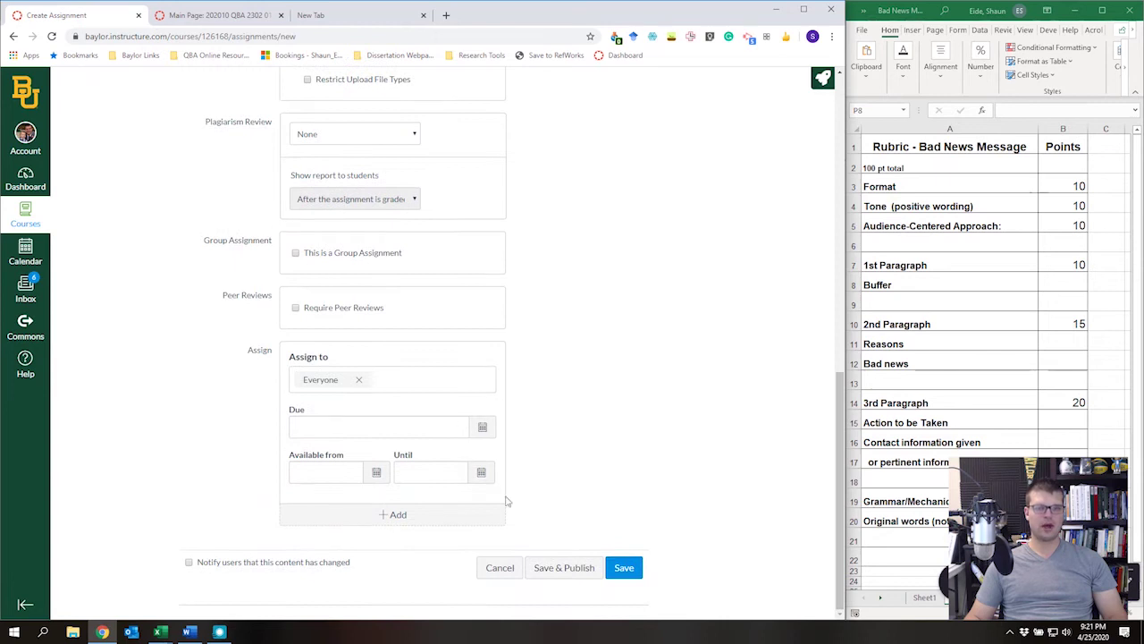
click(566, 570)
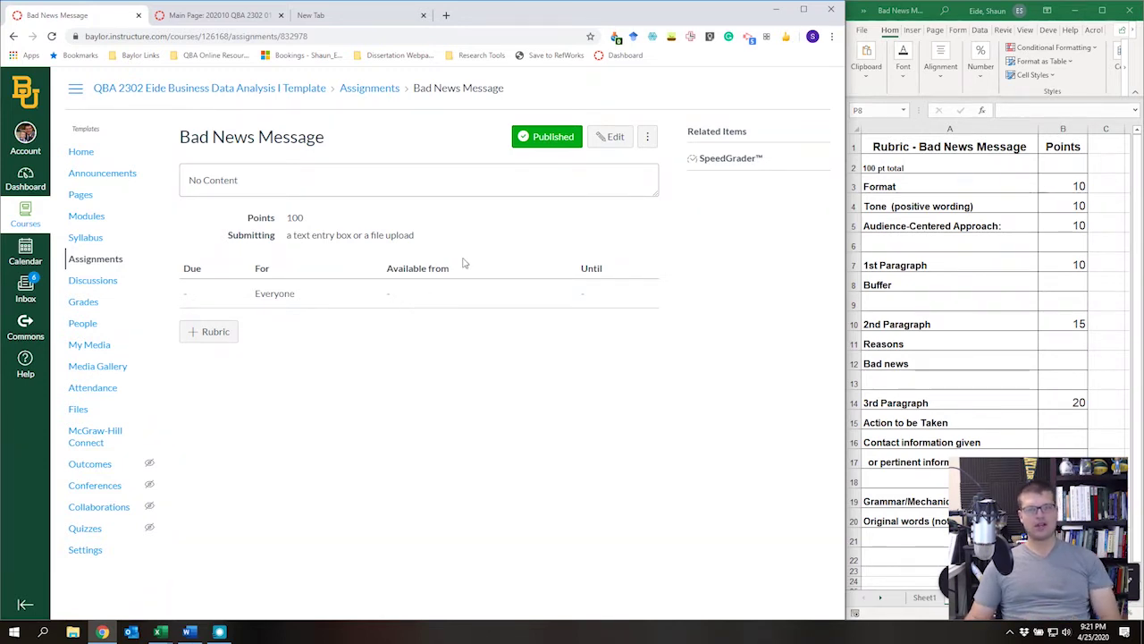
Start a rubric for the Bad News Message assignment and briefly check the finder for existing rubrics.
click(208, 333)
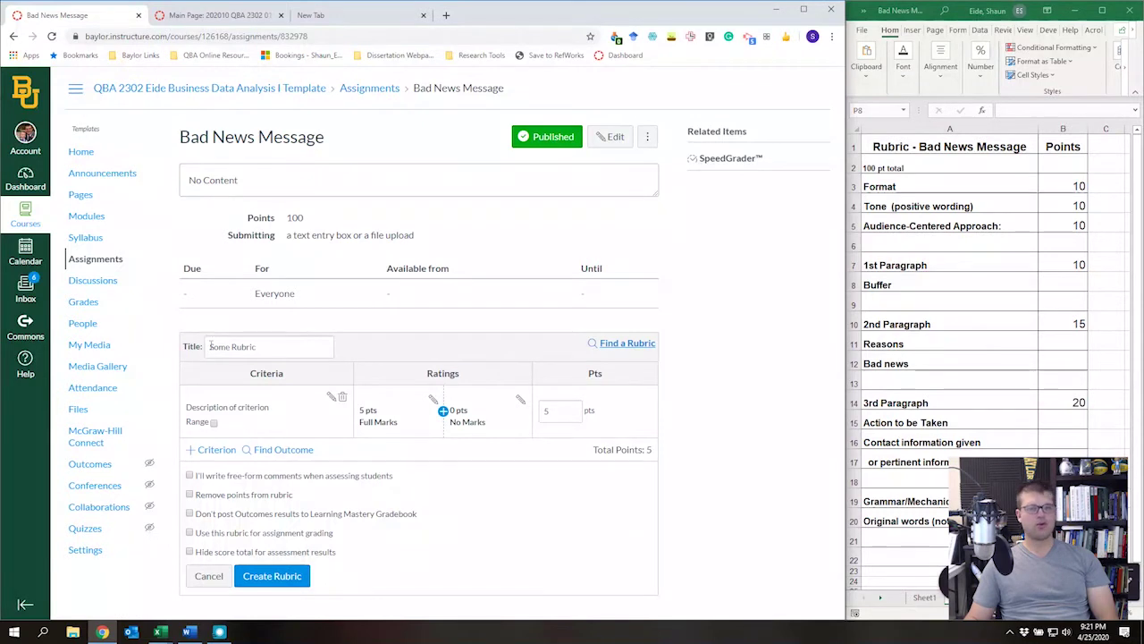
click(637, 345)
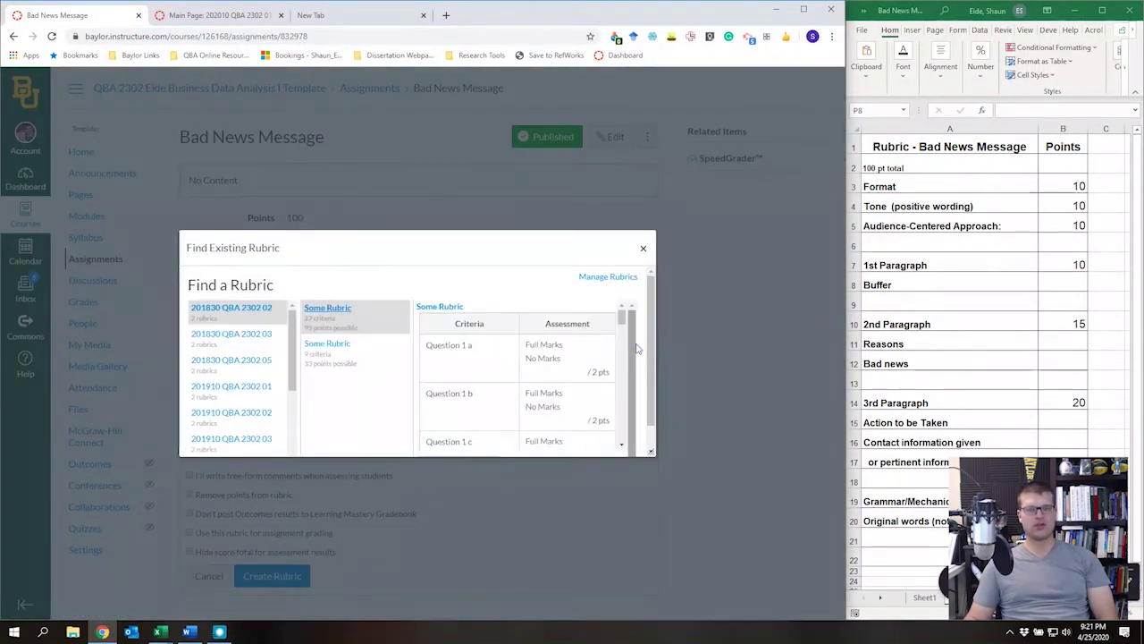
click(643, 249)
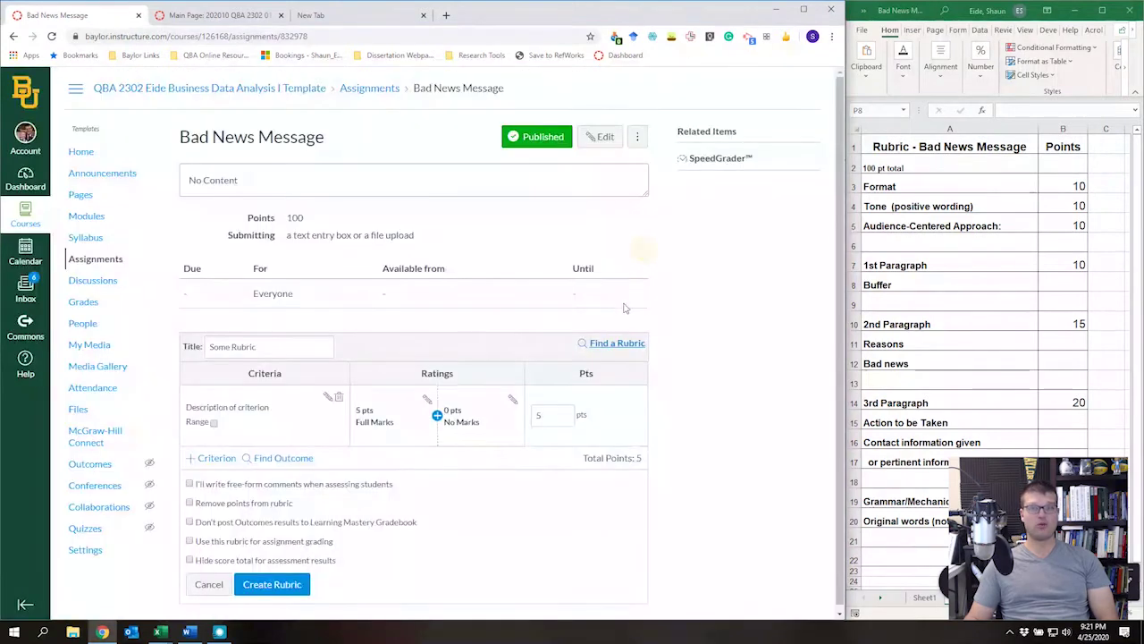
Browse the existing rubrics of several courses, including 201830 QBA 2302 05's Project 2 rubric, and leave the finder without picking one.
click(608, 354)
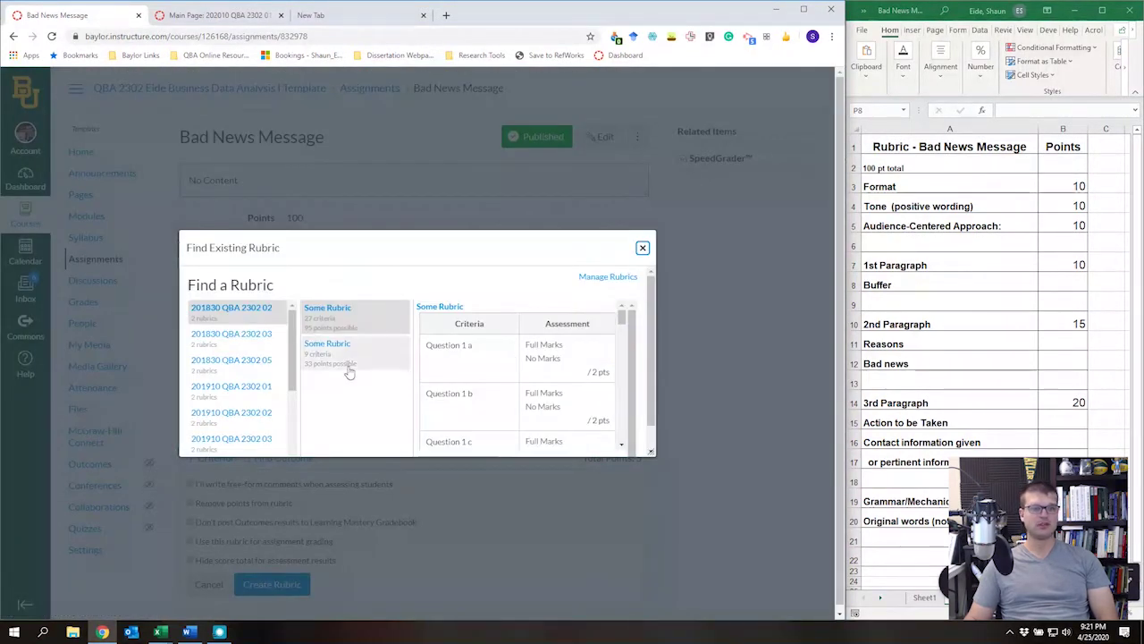
scroll(237, 376, down, 3)
click(250, 358)
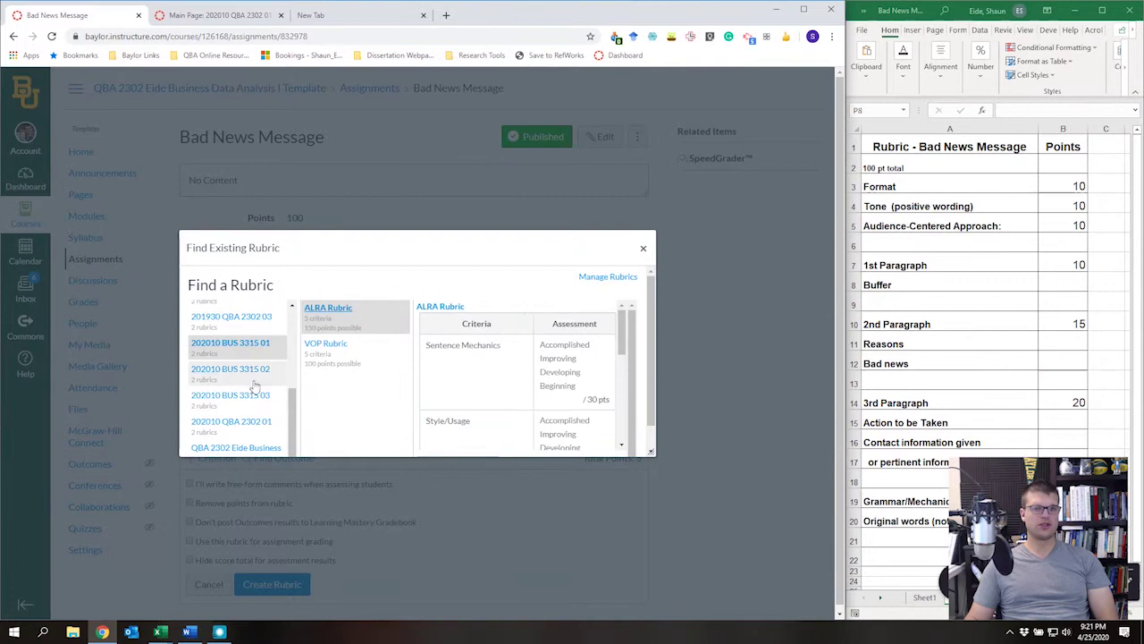
scroll(253, 411, down, 1)
click(241, 431)
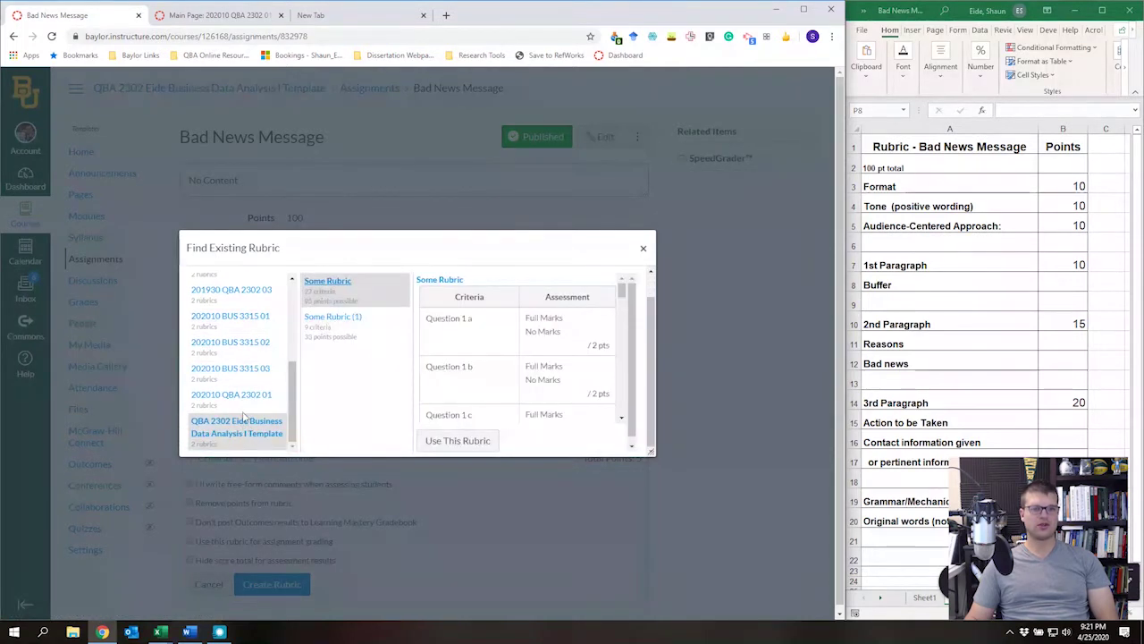
scroll(257, 384, up, 4)
click(250, 292)
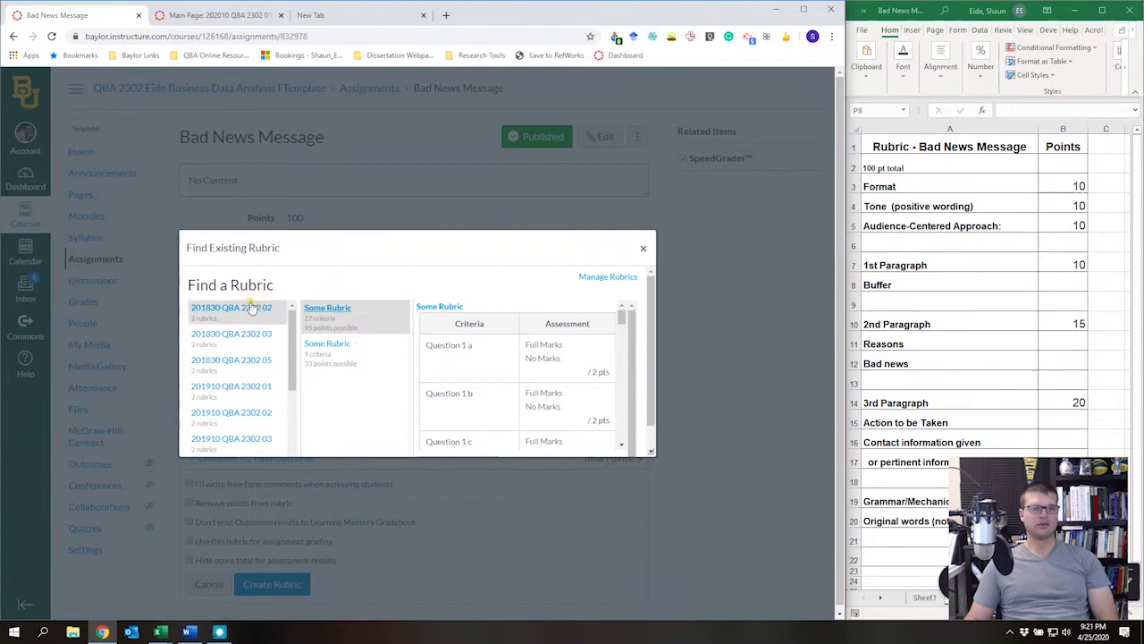
click(261, 362)
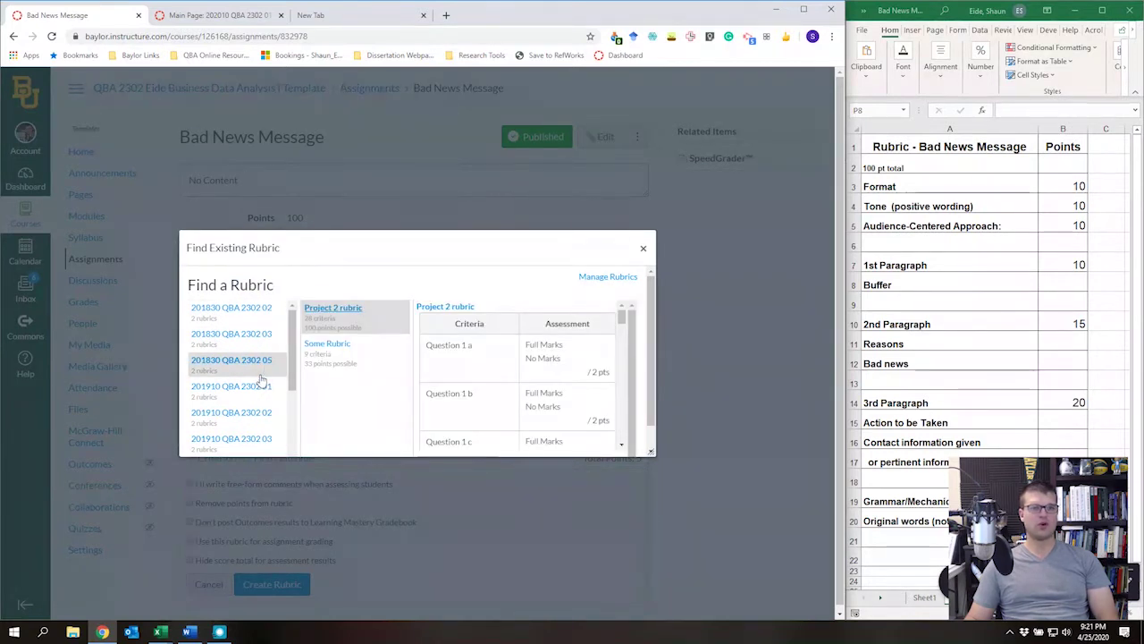
scroll(528, 384, down, 3)
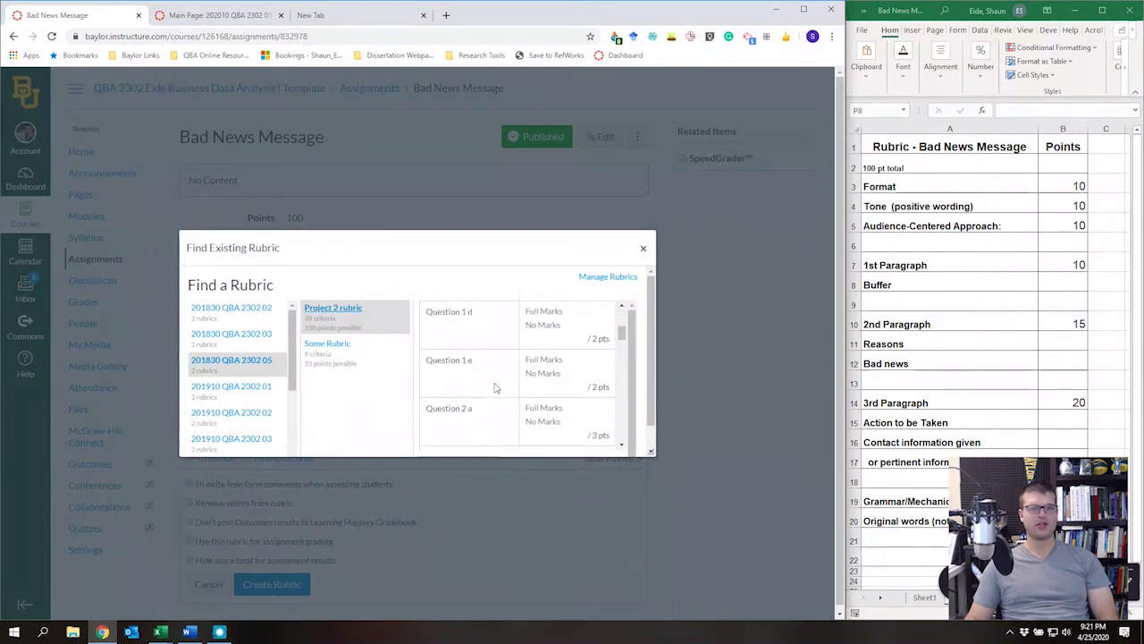
click(643, 249)
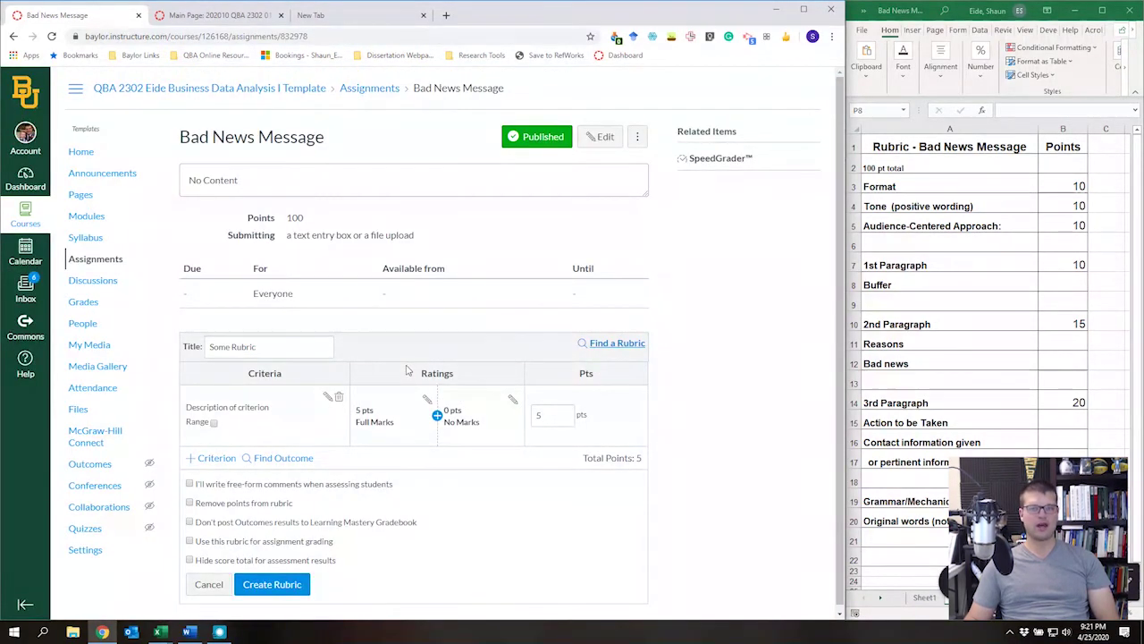
Title the new rubric "Bad News Message Rubric".
click(291, 346)
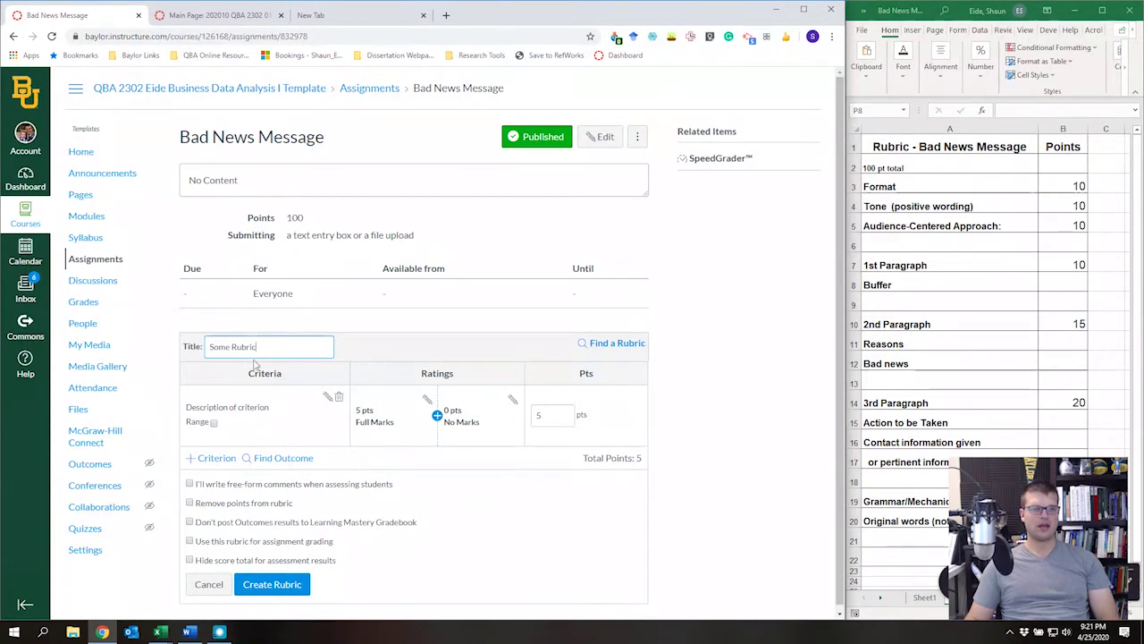
triple_click(276, 346)
text(B)
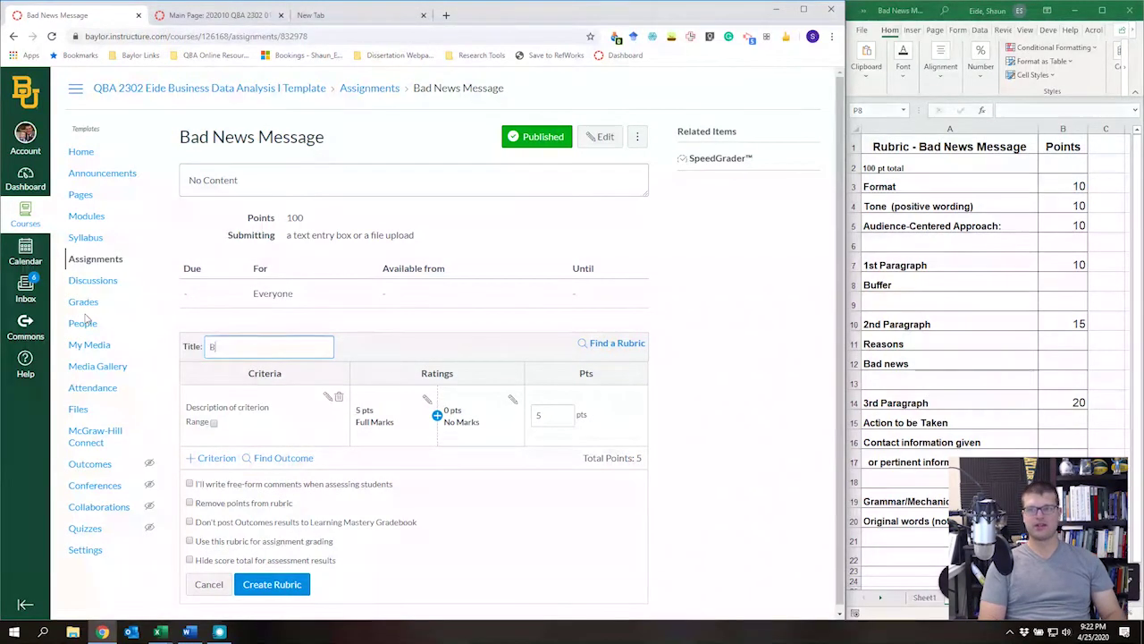
text(ad News Mes)
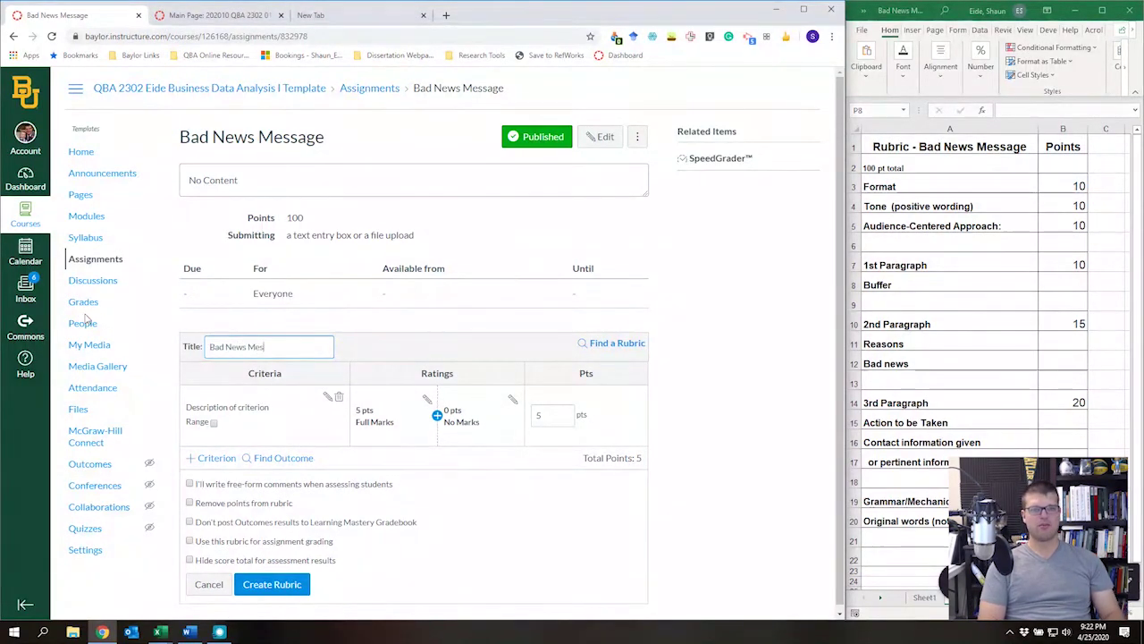
text(sage)
click(284, 423)
click(295, 348)
text(R)
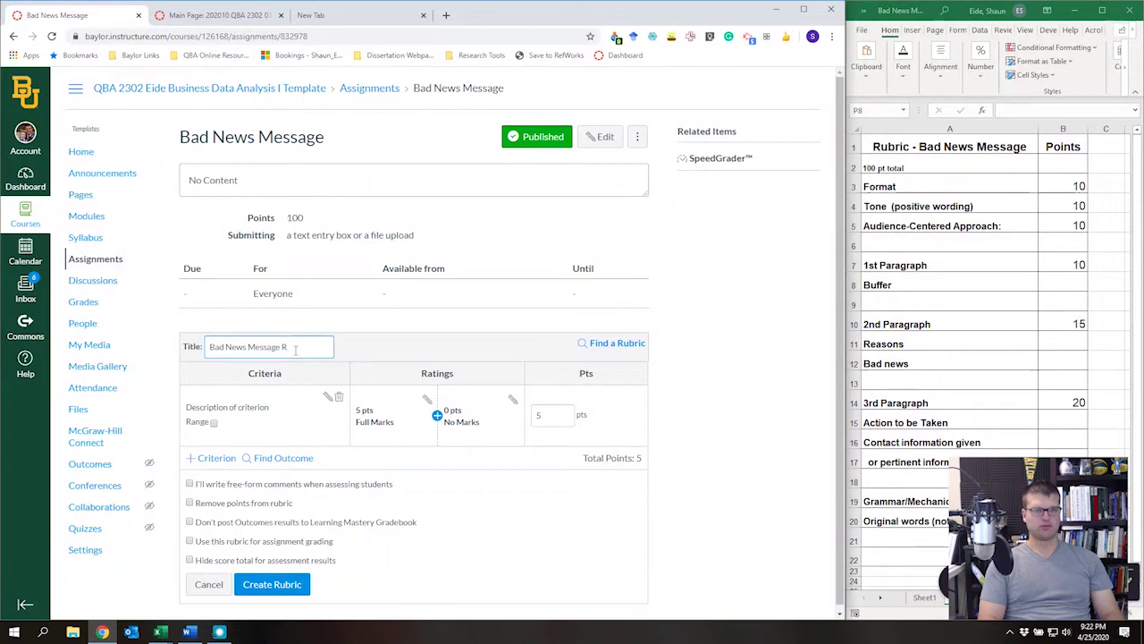
text(ebric)
click(304, 402)
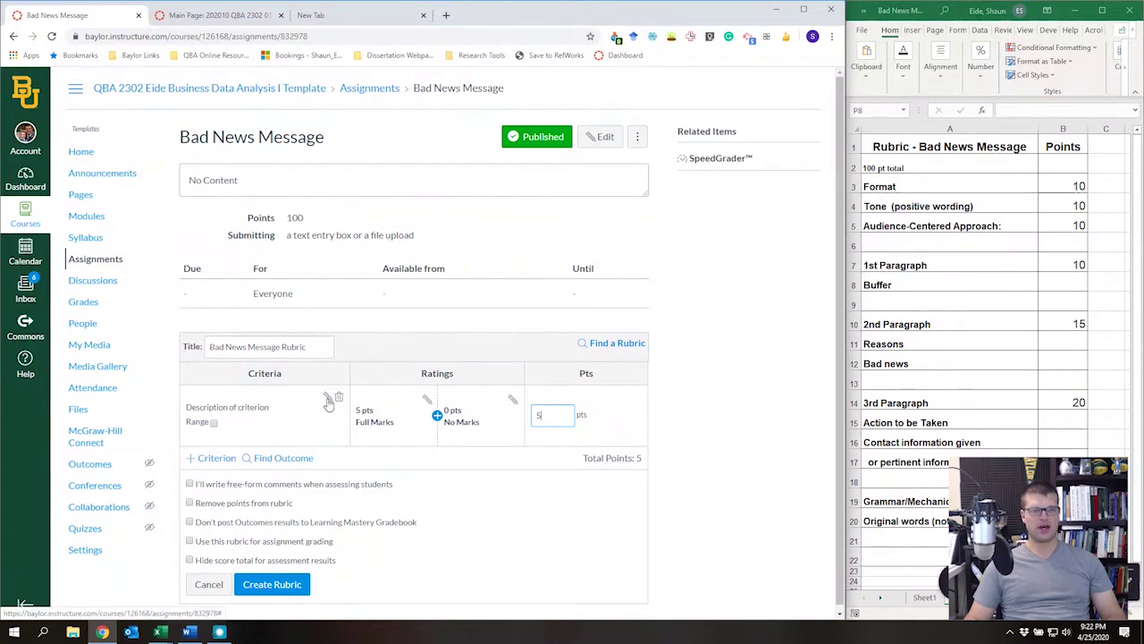
Change the first criterion's description to "Format", leaving its long description empty, and update the criterion.
click(328, 400)
triple_click(419, 307)
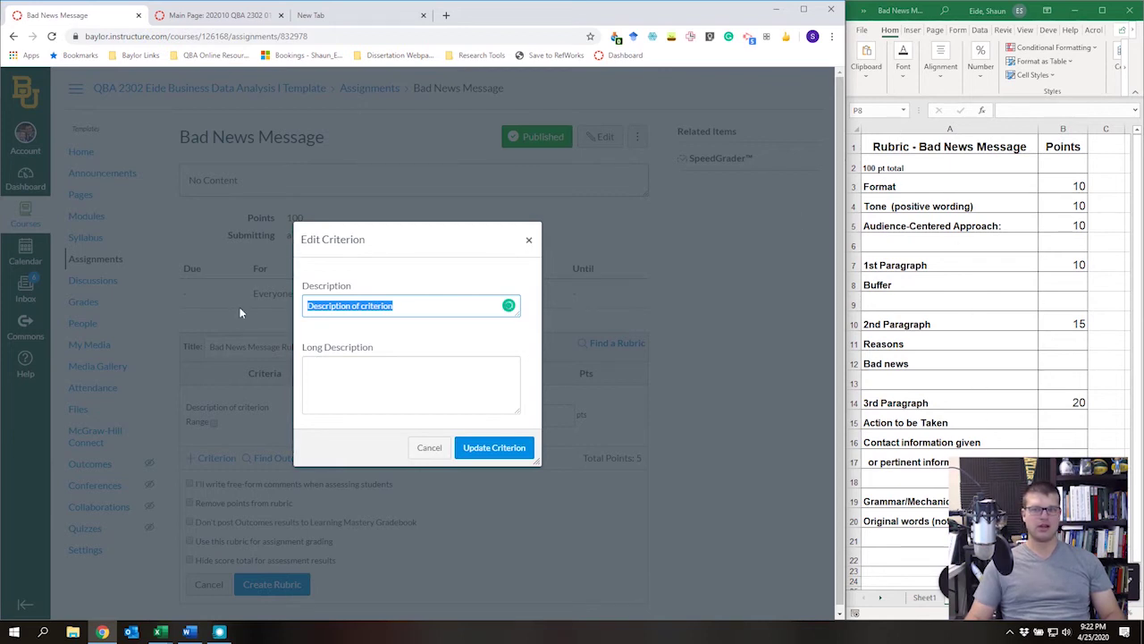
text(Format)
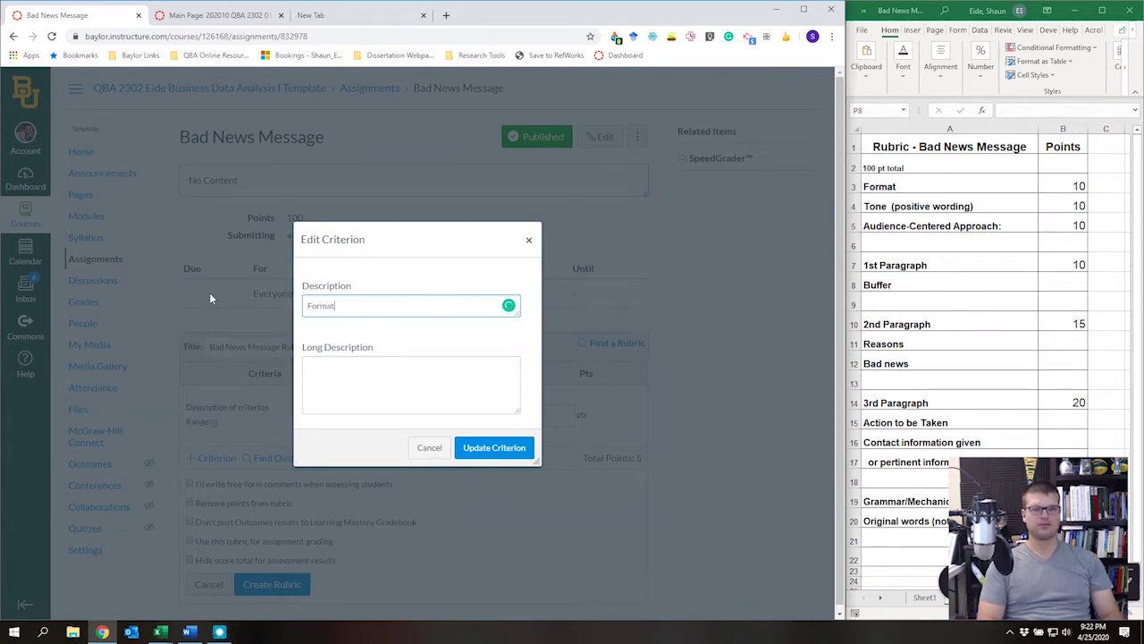
key(Tab)
click(399, 399)
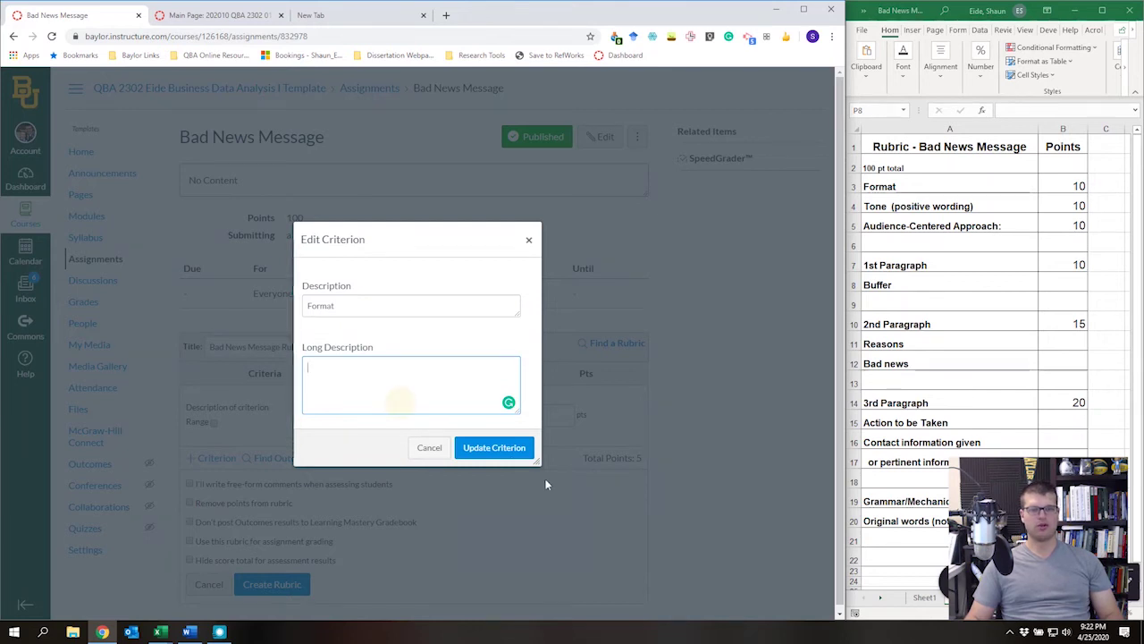
click(499, 448)
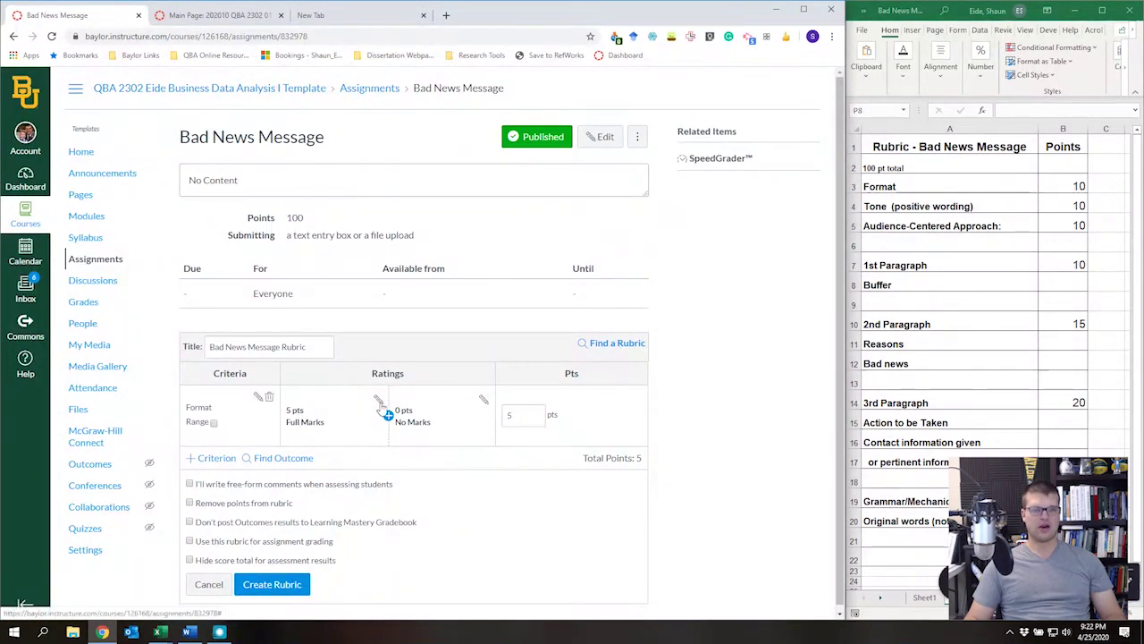
Set the Format criterion's Full Marks rating to 10 points and retitle it "Excellent".
click(380, 400)
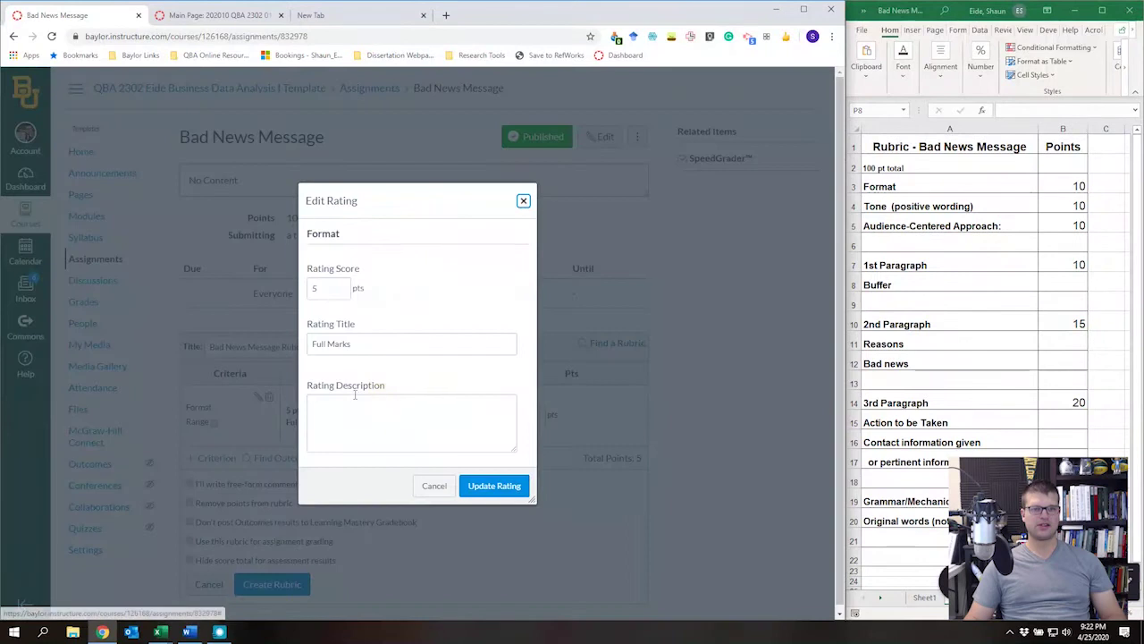
double_click(321, 288)
text(10)
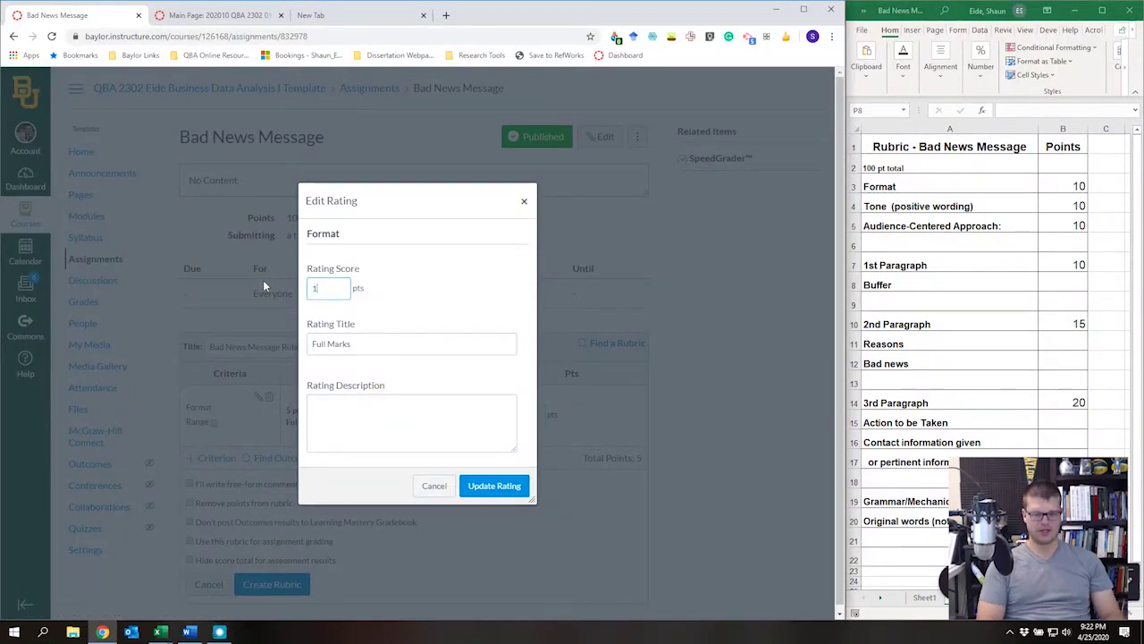
key(Tab)
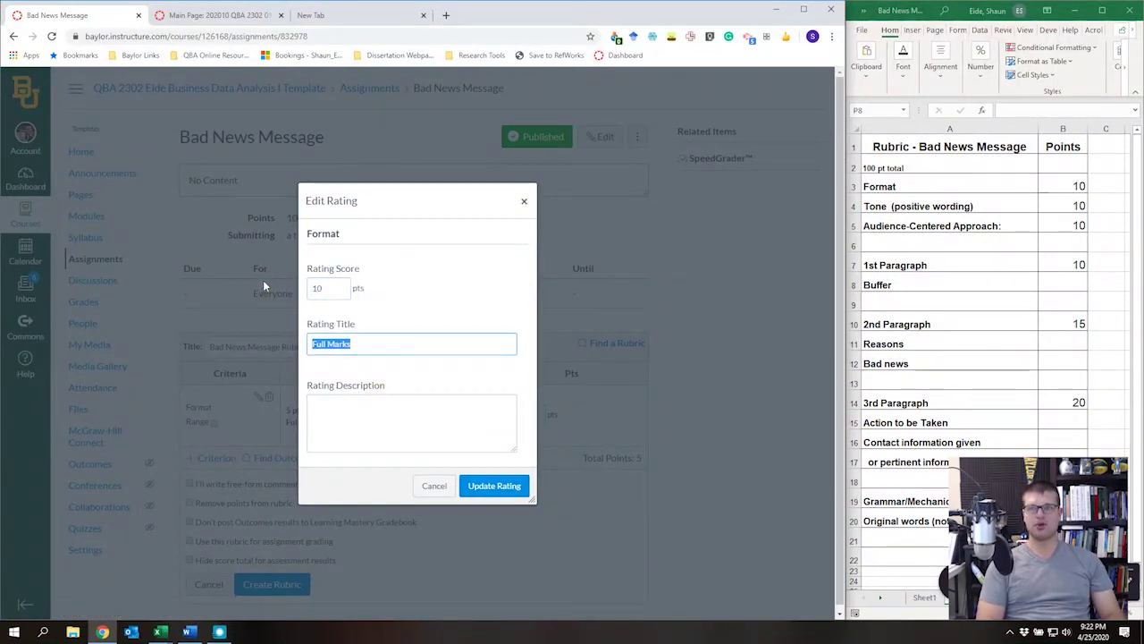
text(Excellent)
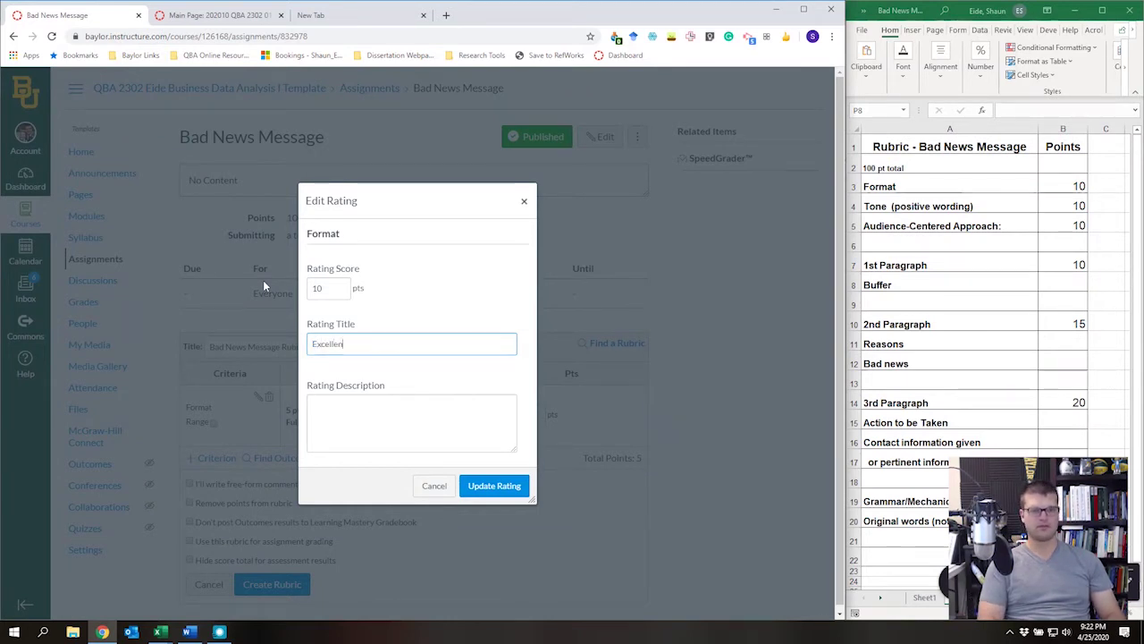
click(489, 483)
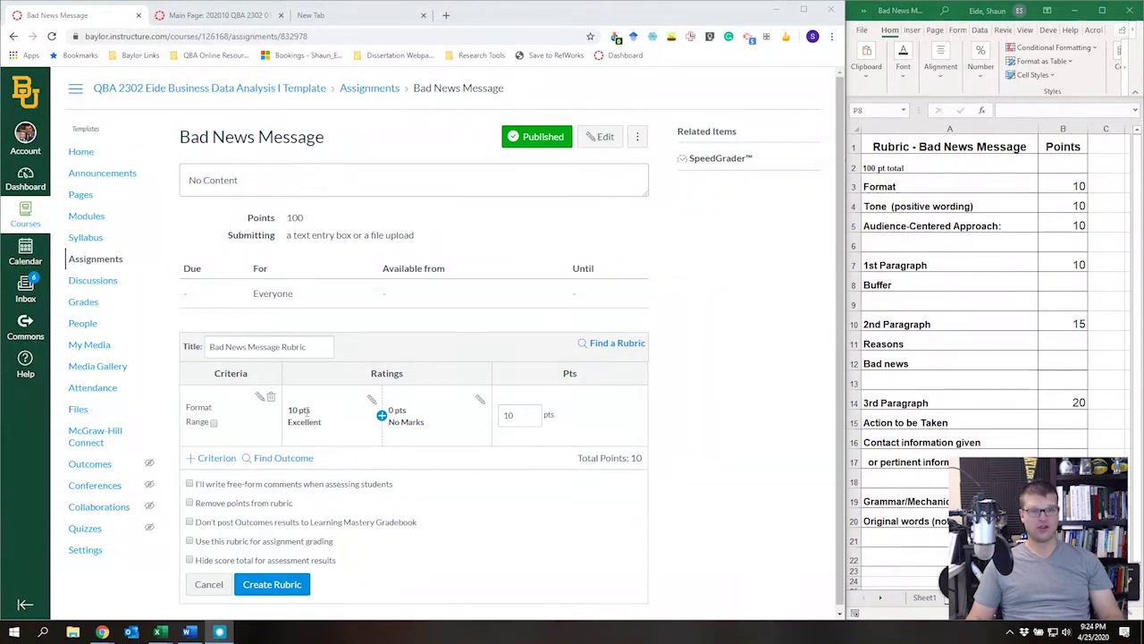
Enable Range for the Format criterion and insert a rating below Excellent titled "Good", from 9 to 8 points.
click(213, 423)
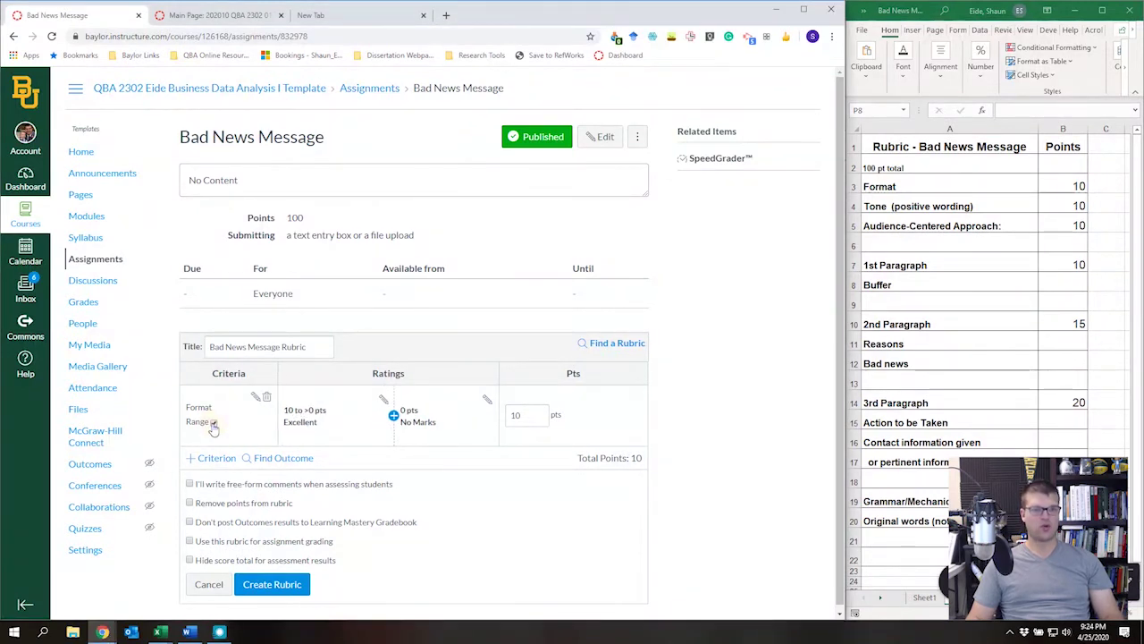
click(393, 416)
click(419, 399)
click(326, 312)
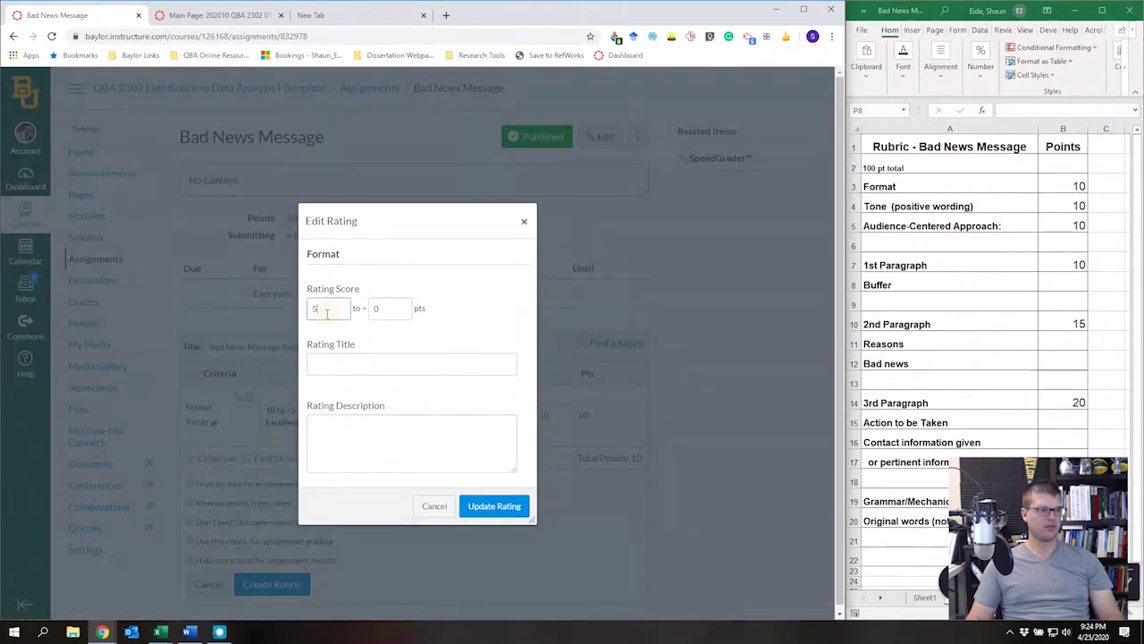
drag(327, 312, 291, 302)
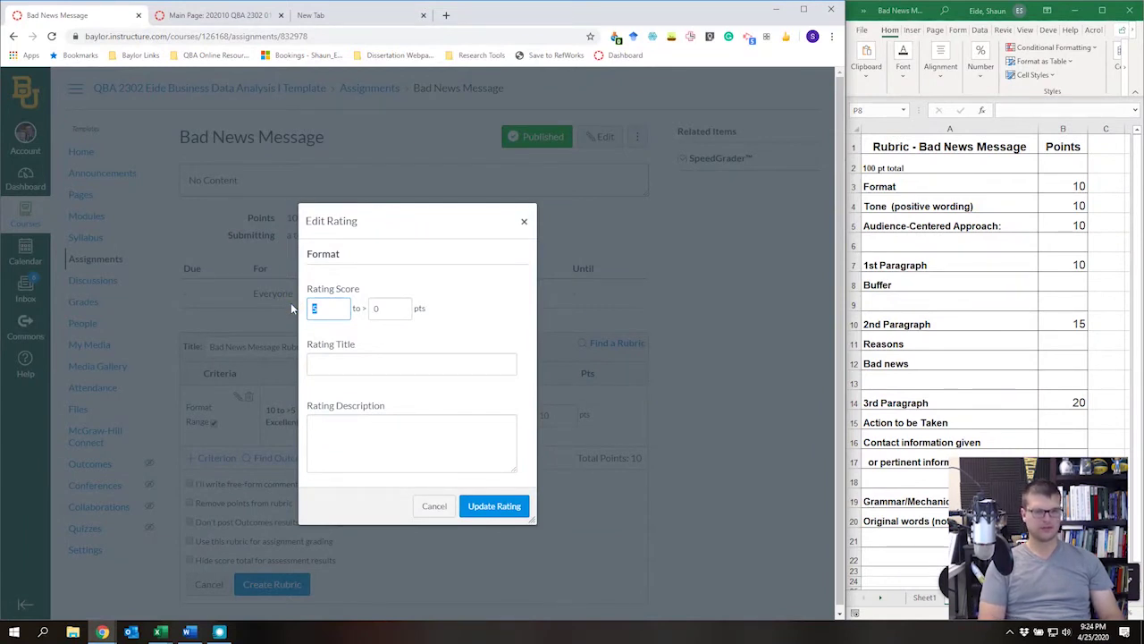
text(9)
key(Tab)
text(8)
key(Tab)
text(Good)
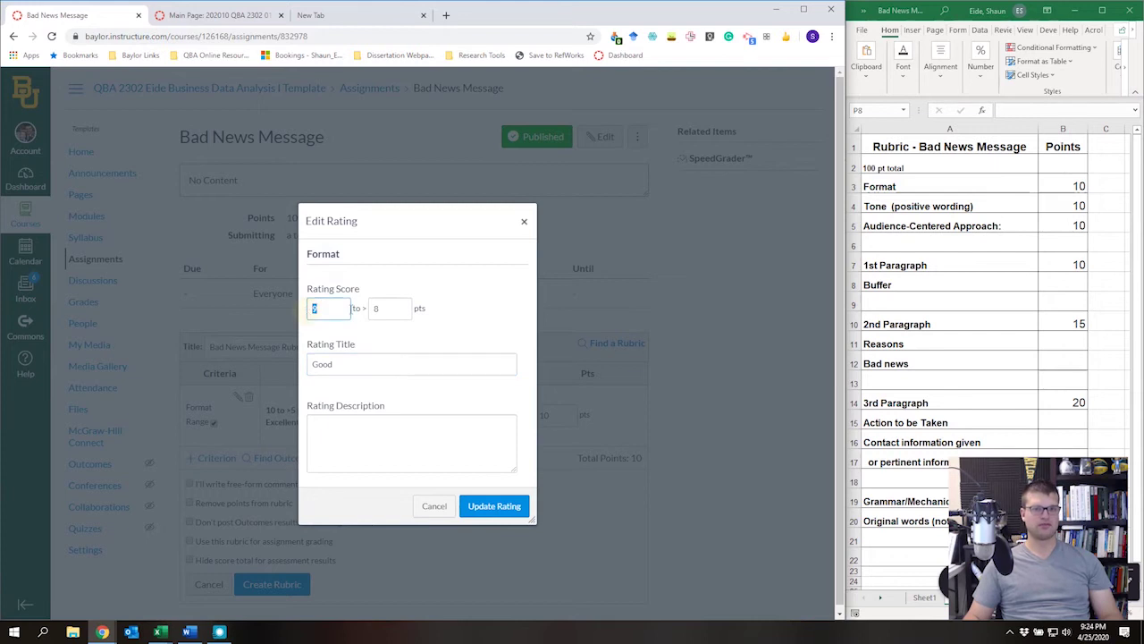
Lower the Good rating's minimum to 7 points and update the rating.
click(382, 308)
key(BackSpace)
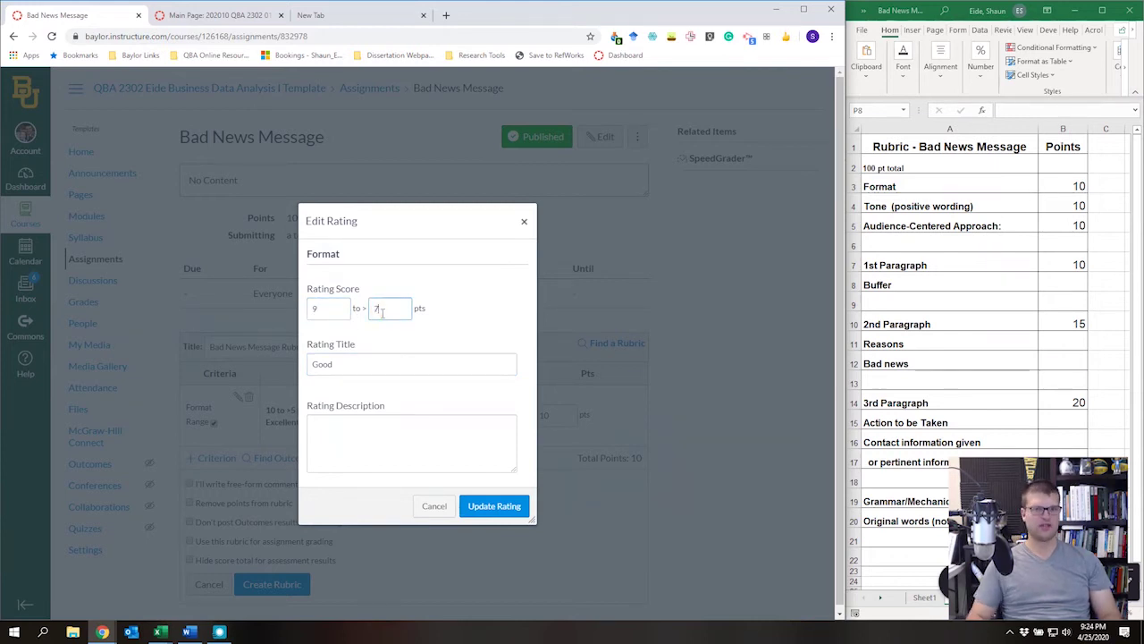
text(7)
click(500, 506)
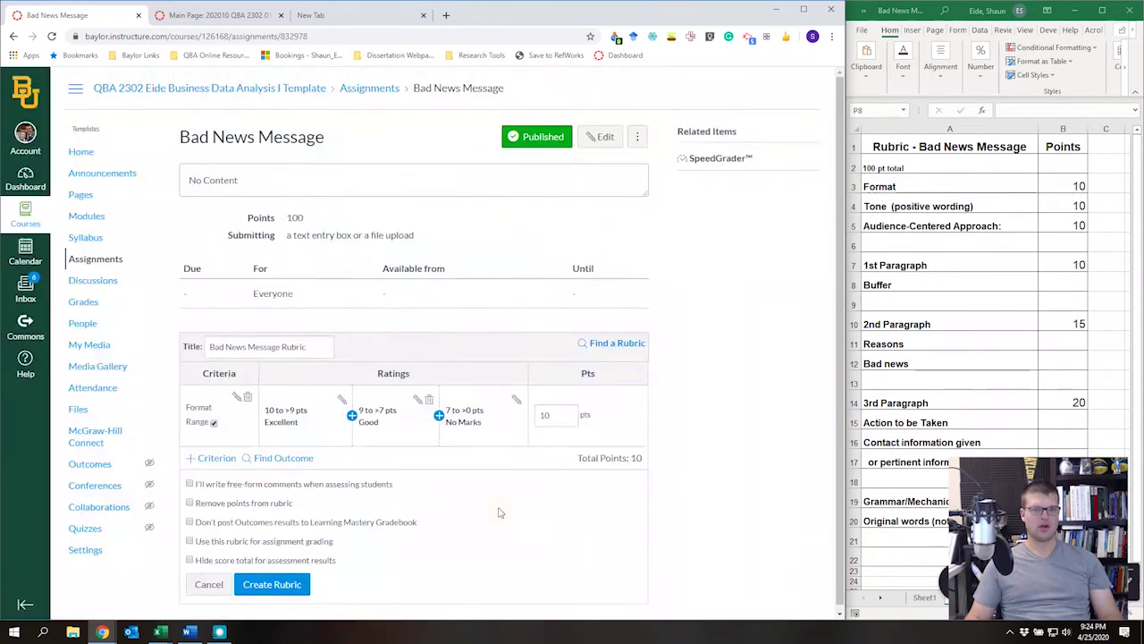
Insert a rating between Good and No Marks titled "Fair", from 7 to 5 points.
click(439, 417)
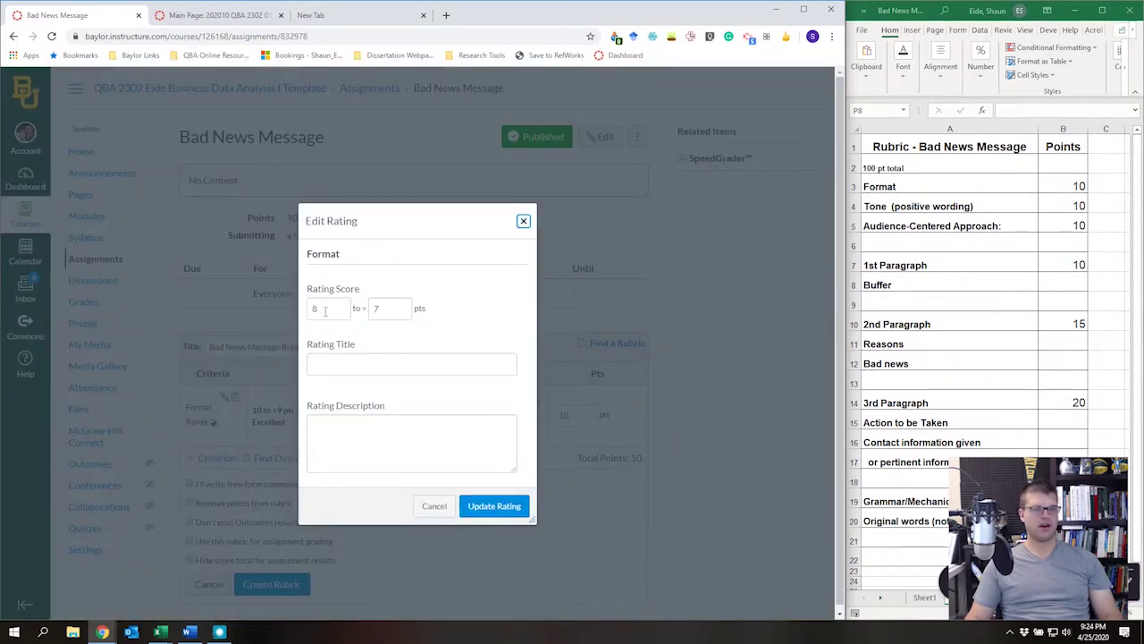
click(371, 361)
text(Fai)
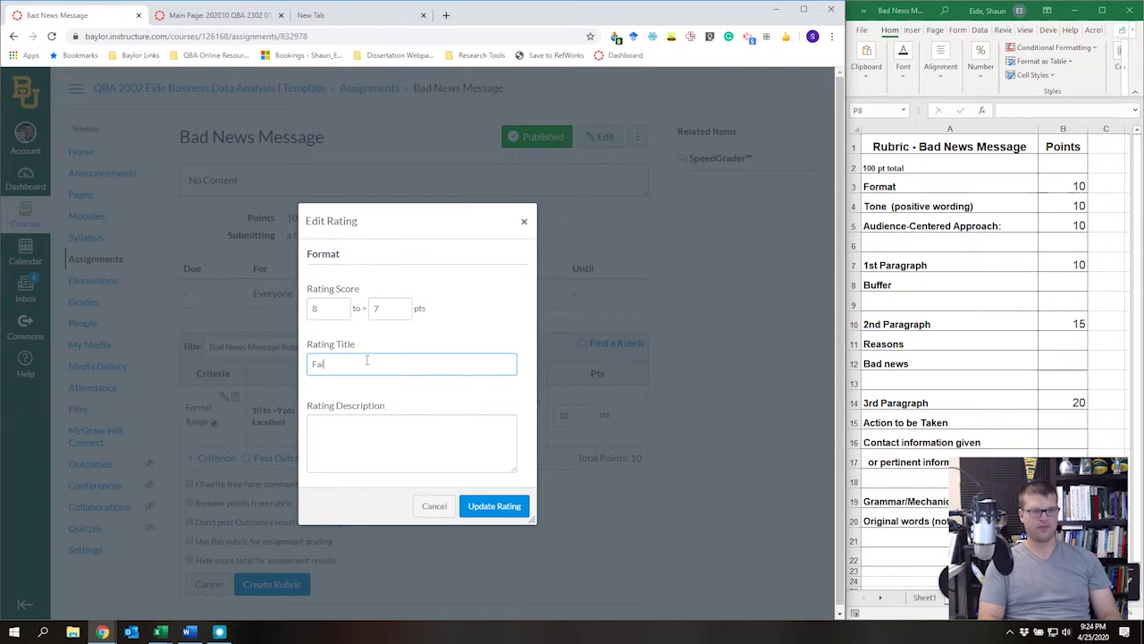
key(shift+Tab)
key(shift+Tab)
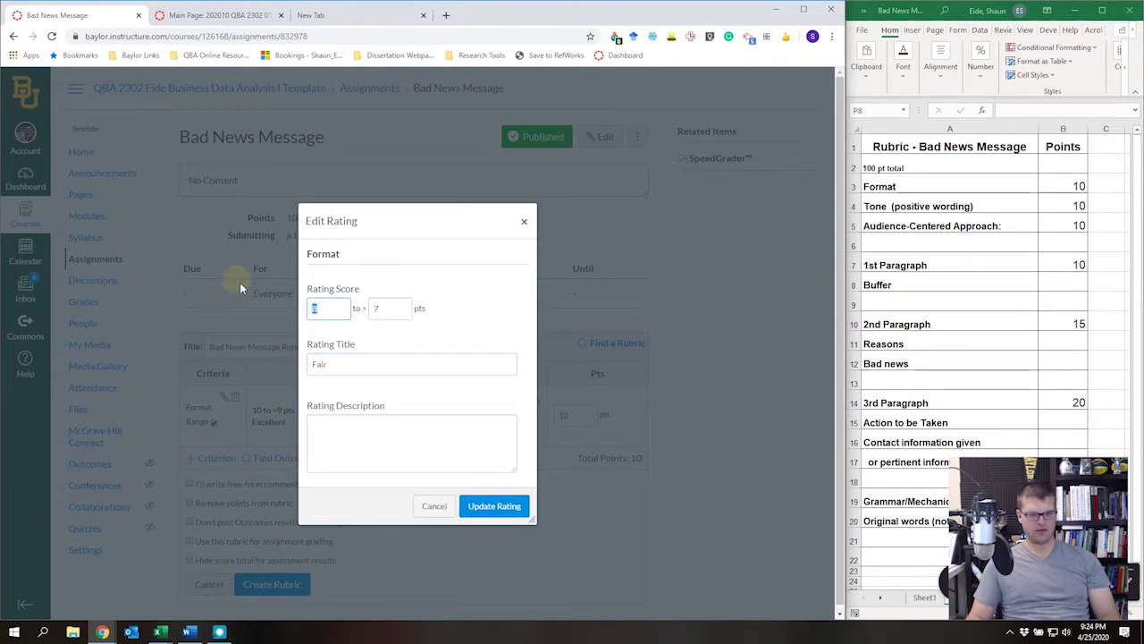
key(Tab)
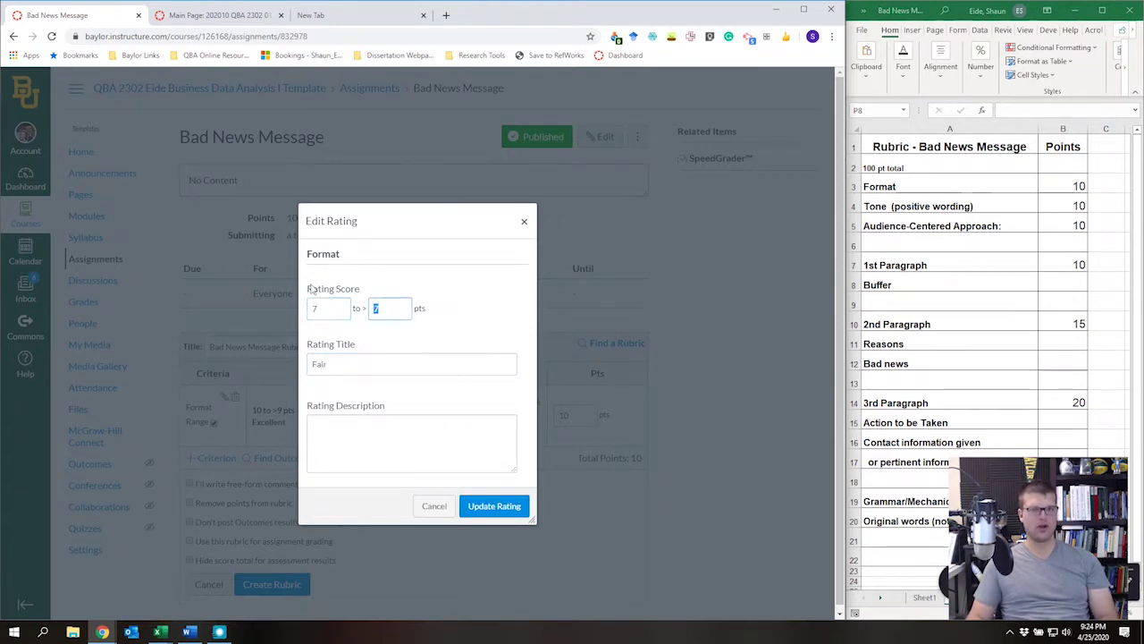
text(5)
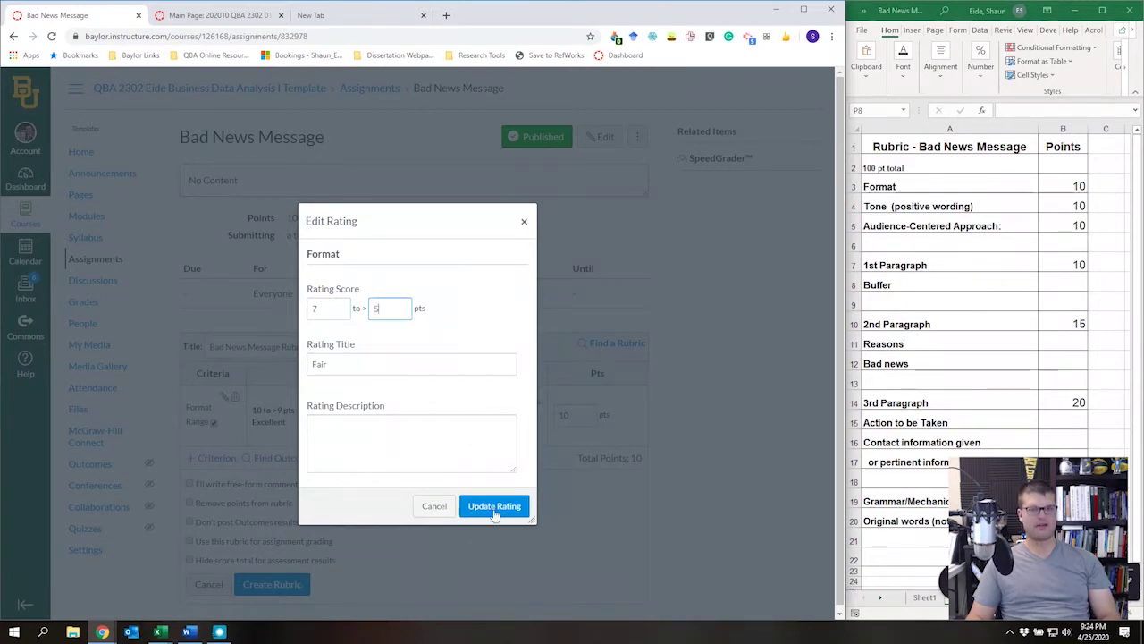
click(494, 506)
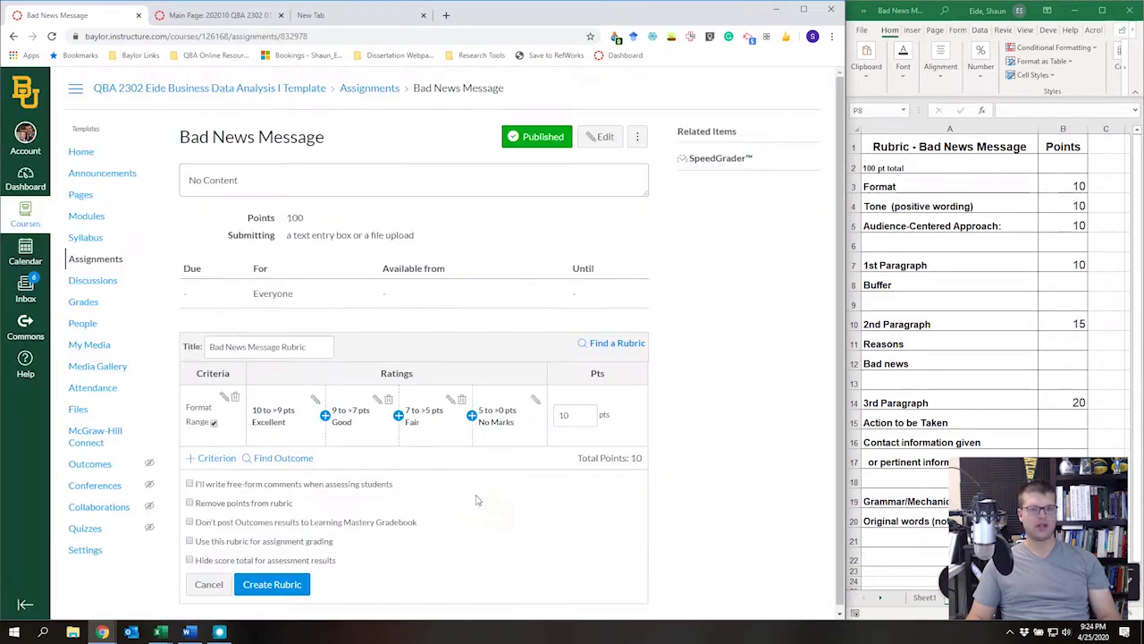
Retitle the No Marks rating "Poor" and give it the description "No Formatting Present".
click(534, 402)
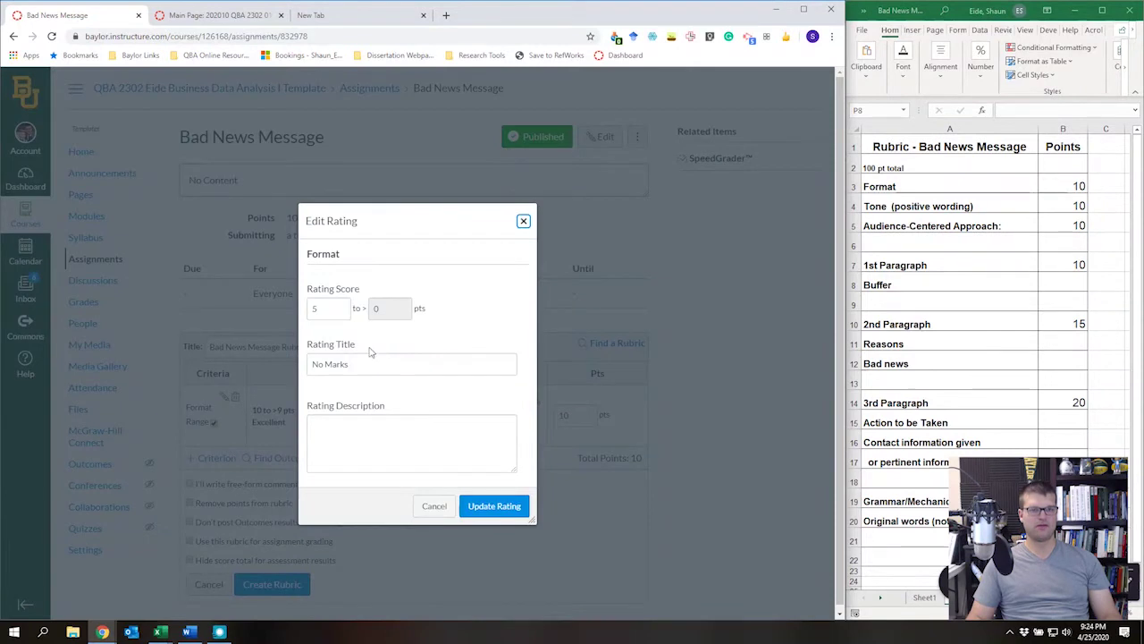
text(Poor)
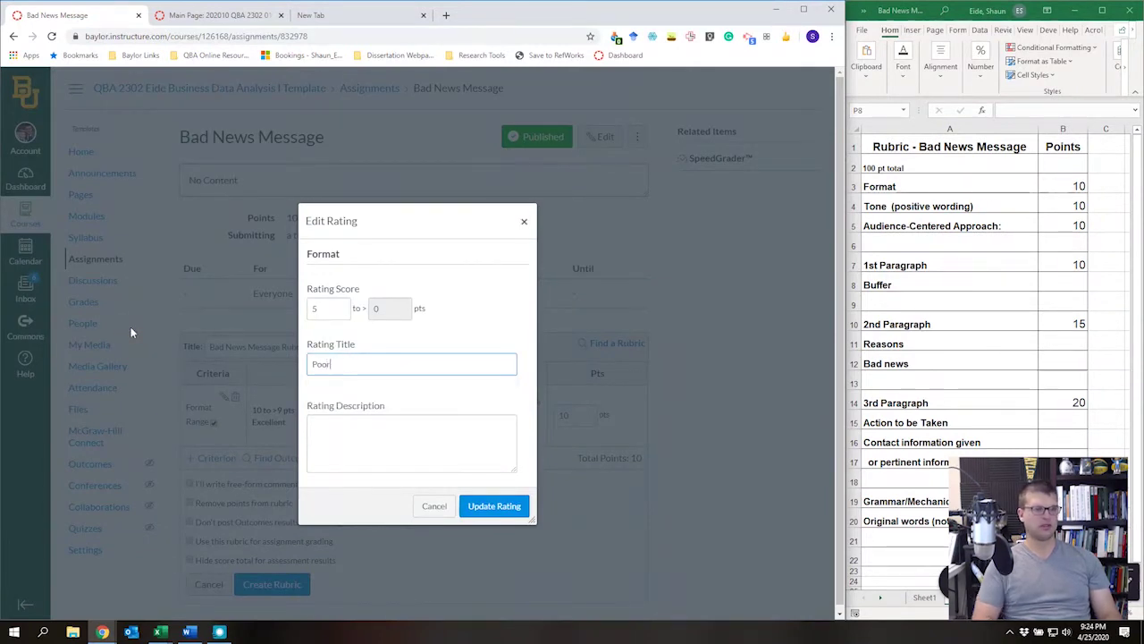
click(399, 443)
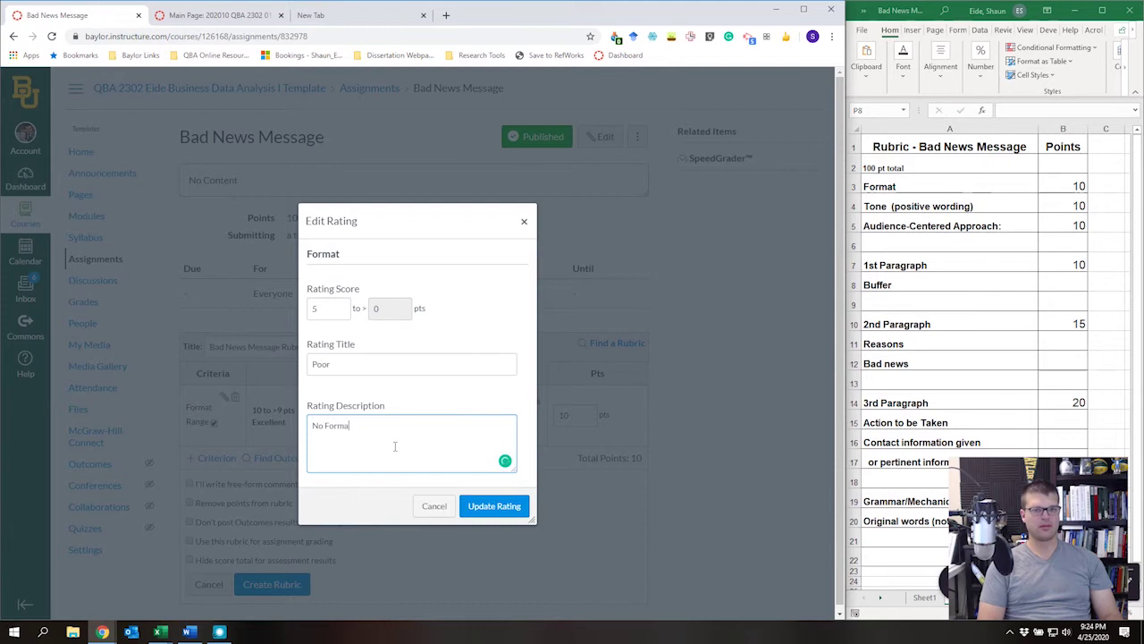
text(No Formatting)
key(BackSpace)
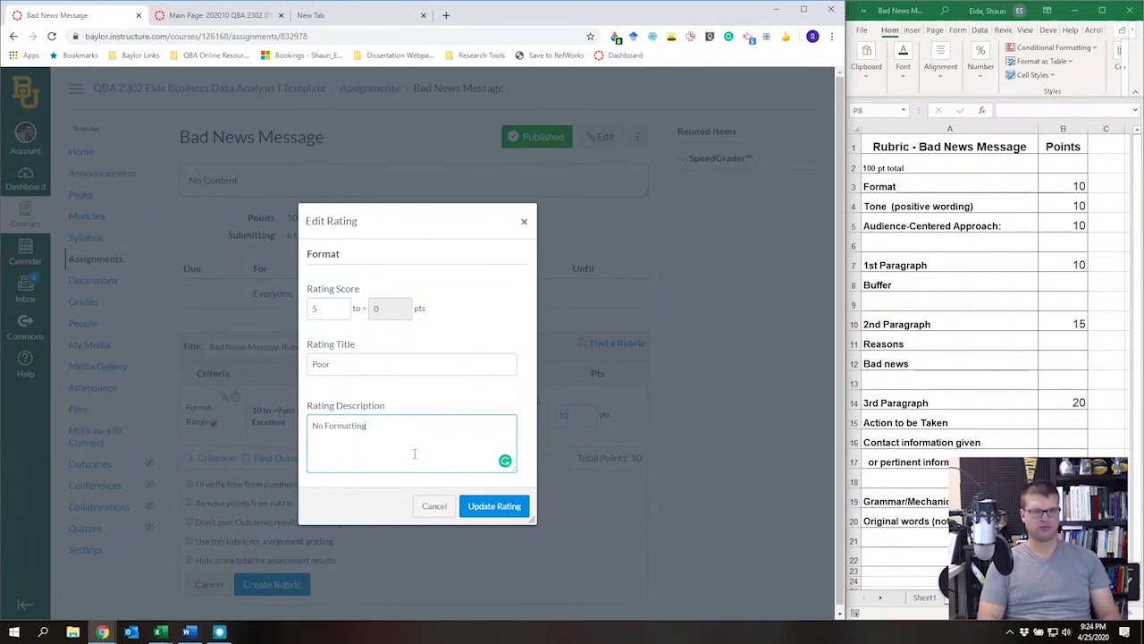
text(Present)
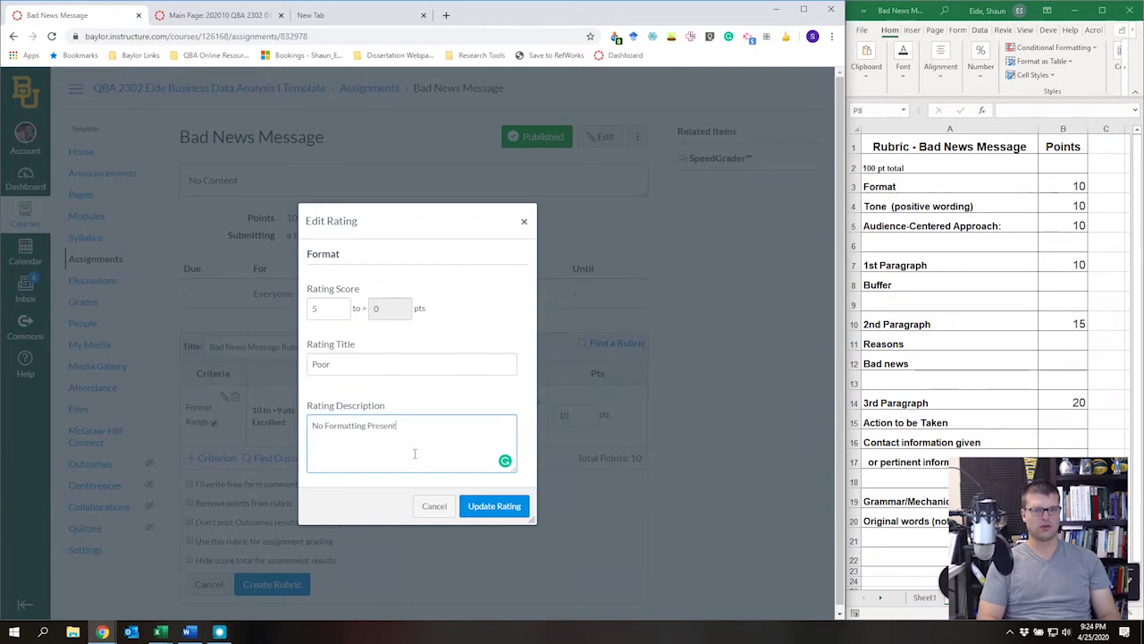
click(518, 506)
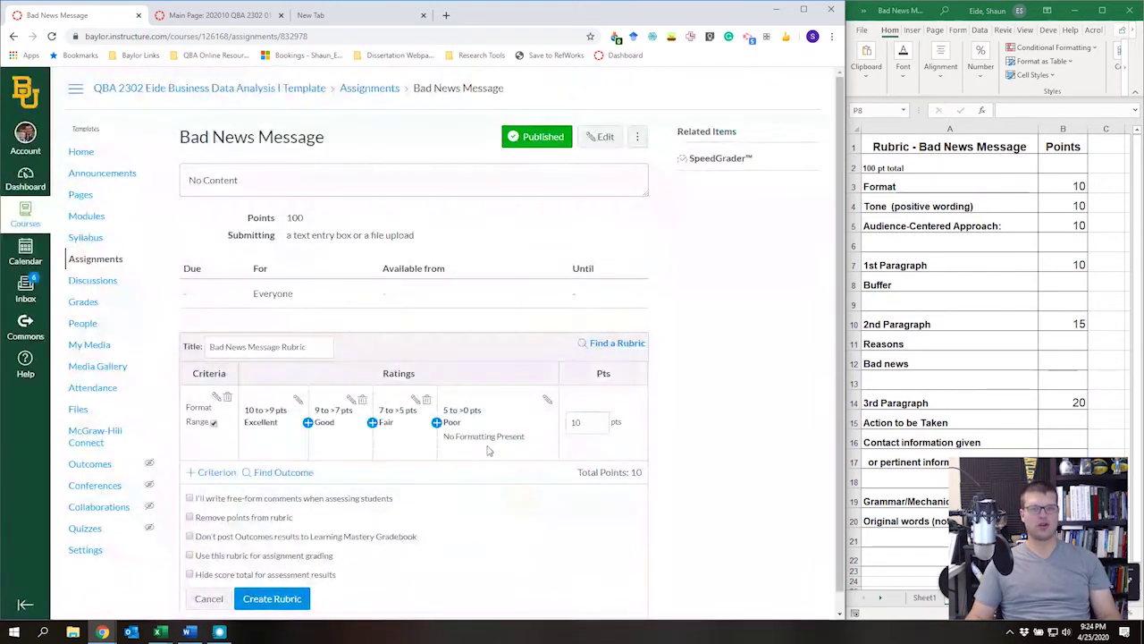
Clear the Poor rating's description and turn off Range for the Format criterion.
click(548, 400)
drag(397, 426, 271, 413)
key(BackSpace)
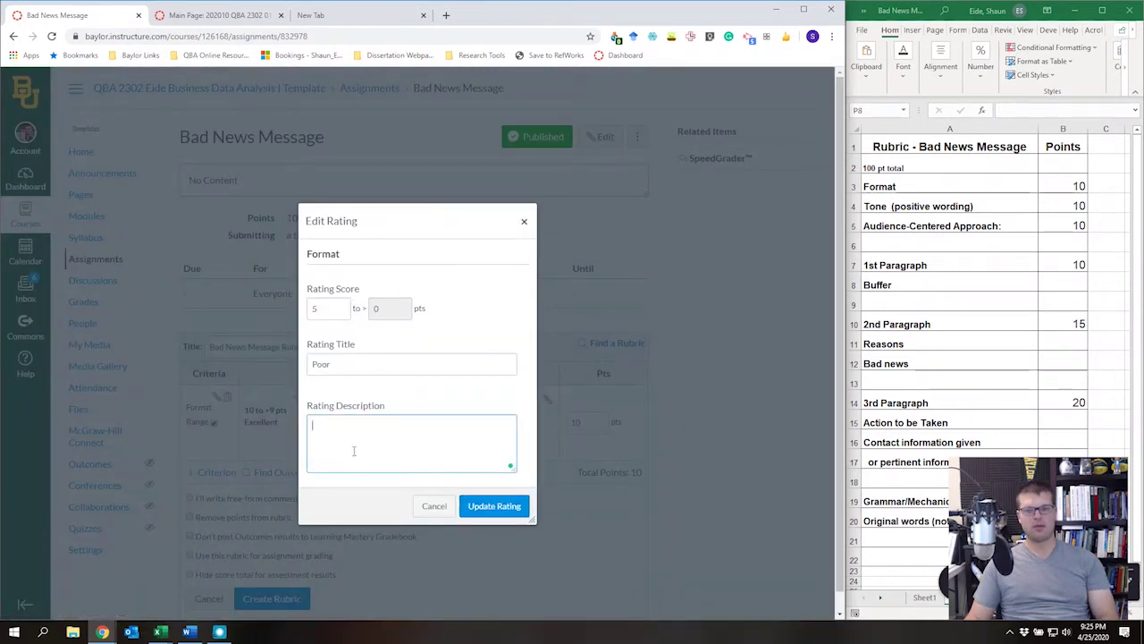
click(487, 506)
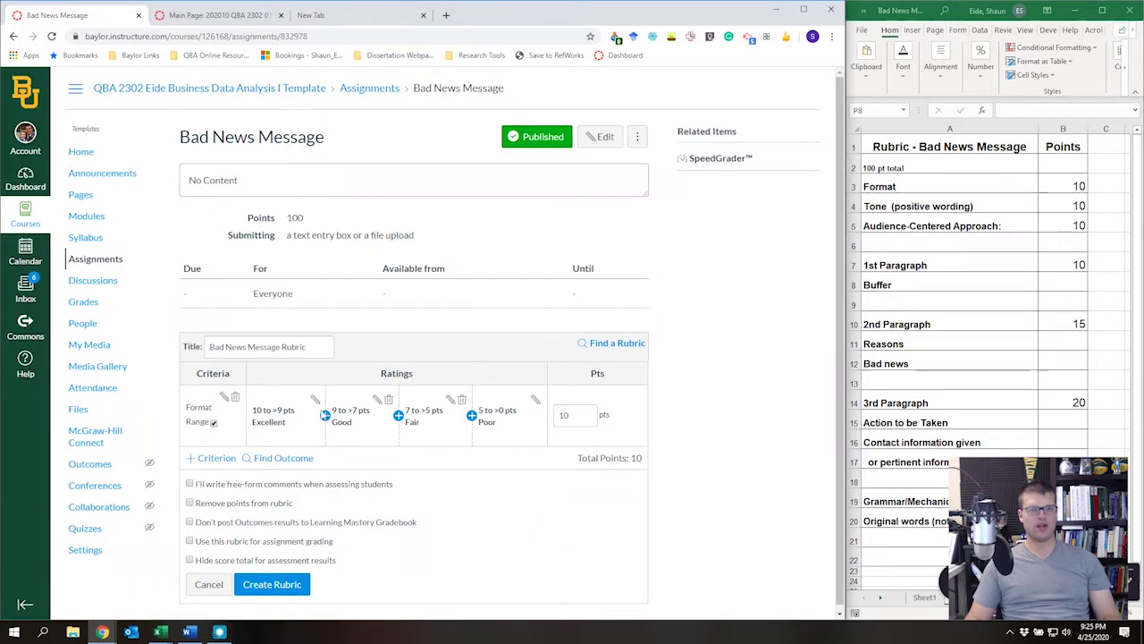
click(214, 426)
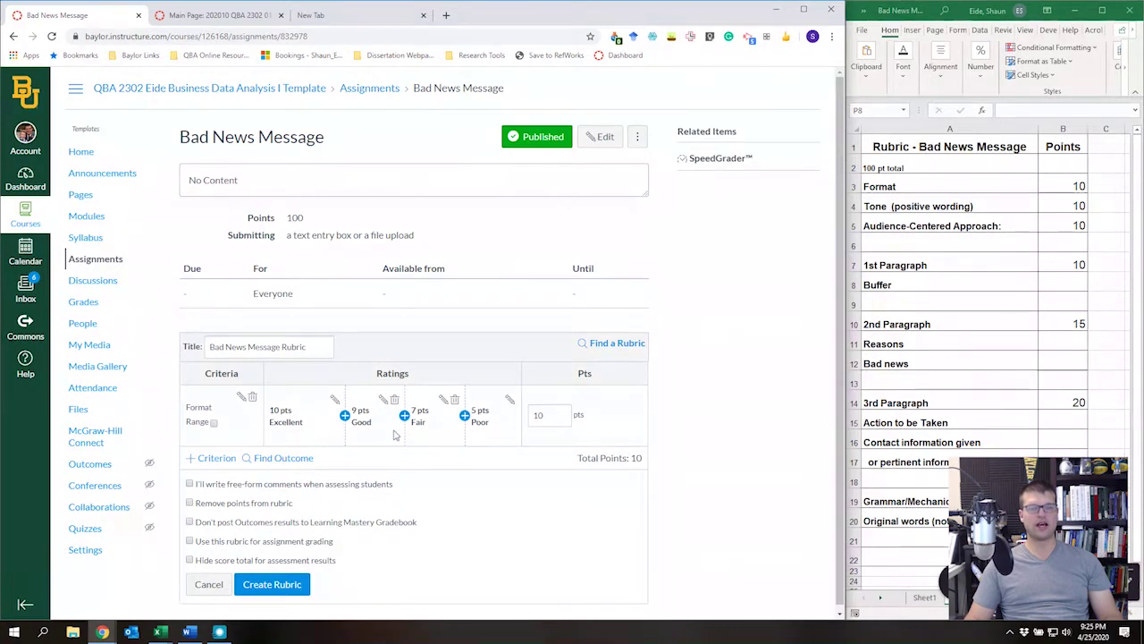
Turn Range back on for the Format criterion.
click(215, 422)
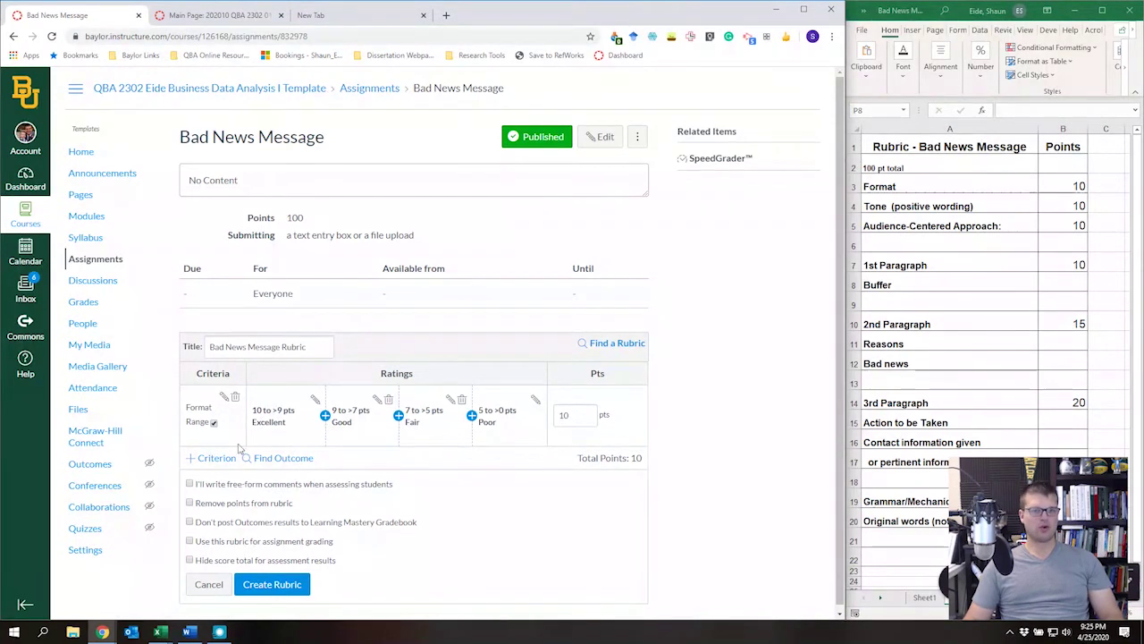
click(209, 461)
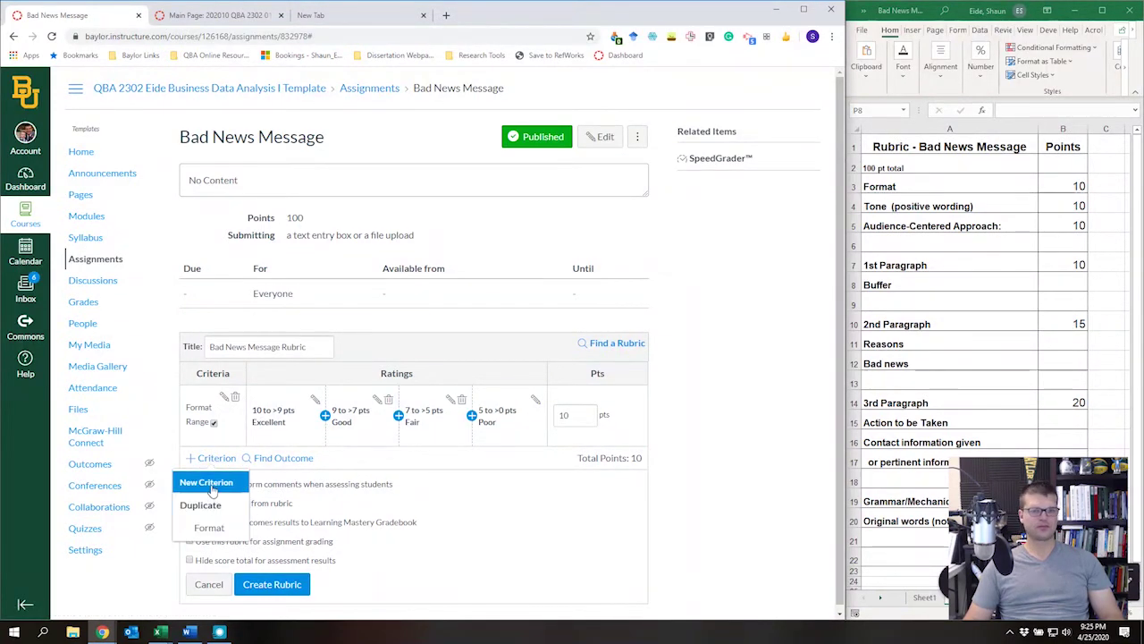
click(211, 484)
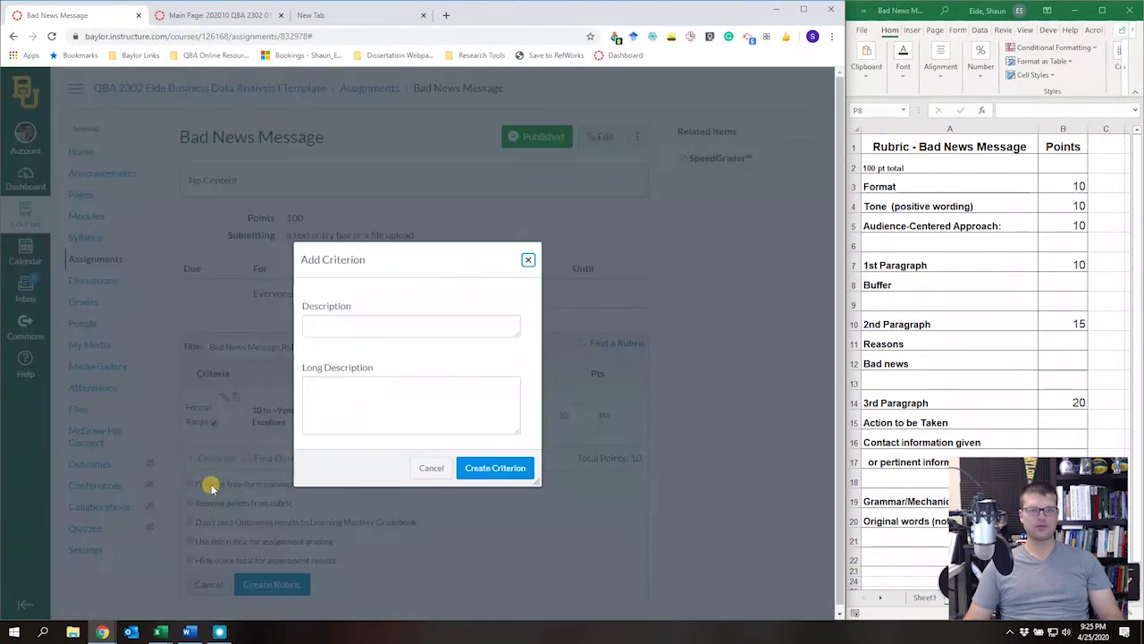
click(435, 476)
Duplicate the Format criterion and change the copy's description to "Tone".
click(219, 459)
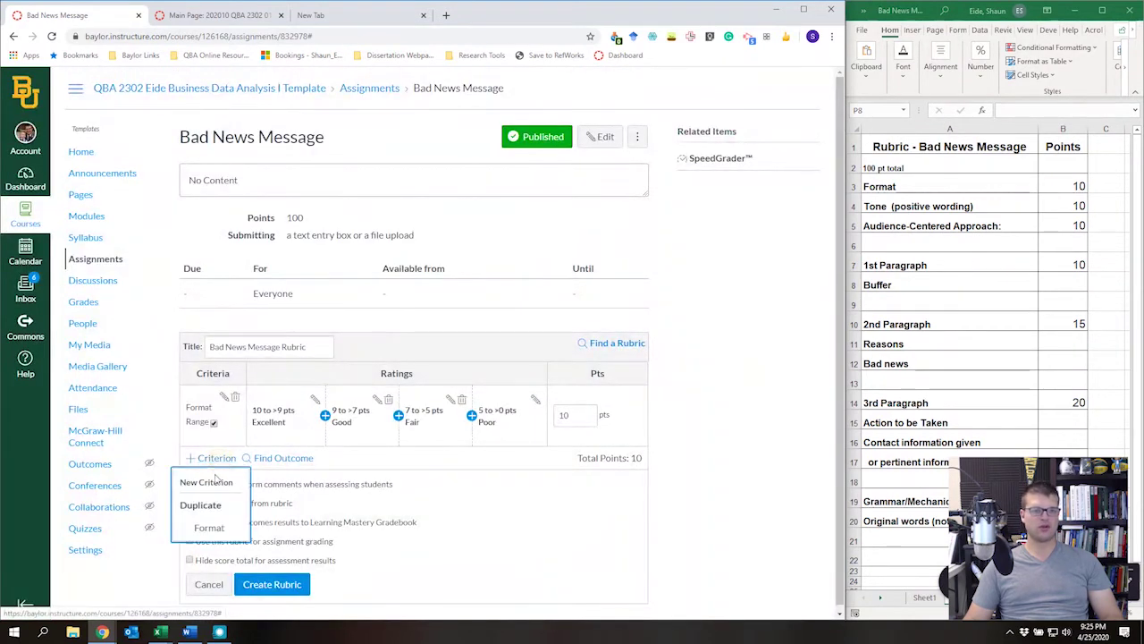
click(209, 529)
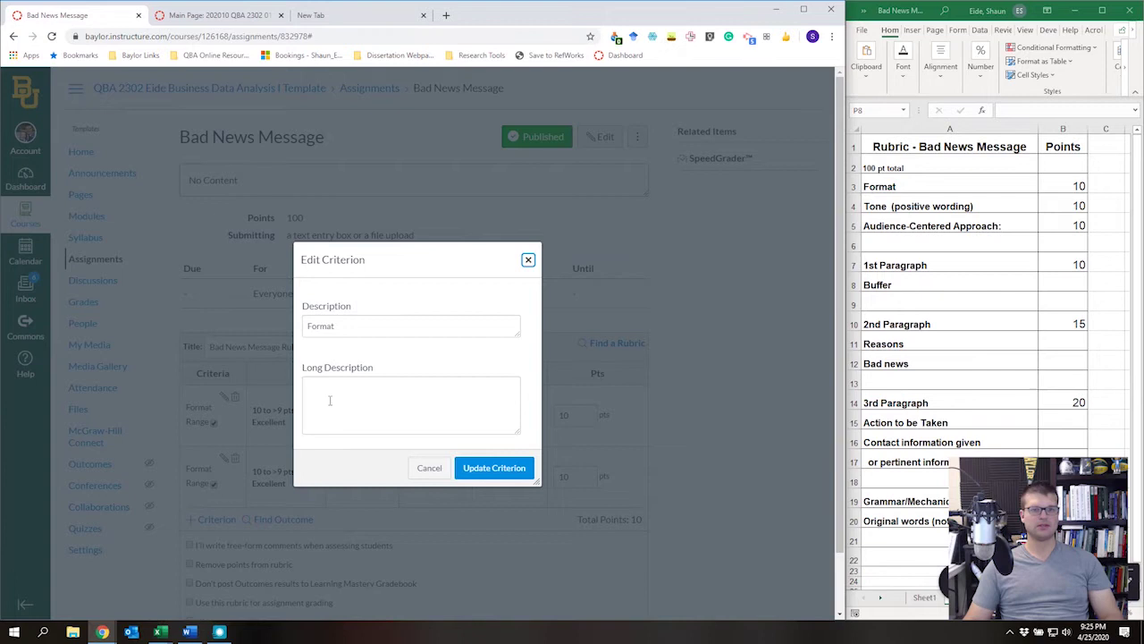
key(Tab)
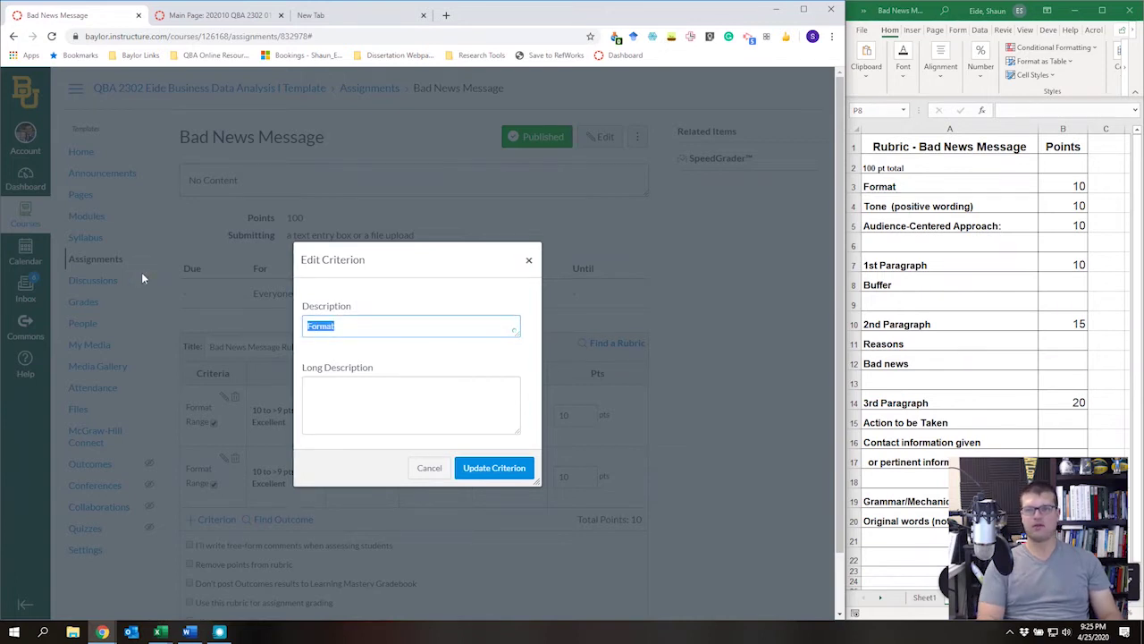
text(Tone)
key(Return)
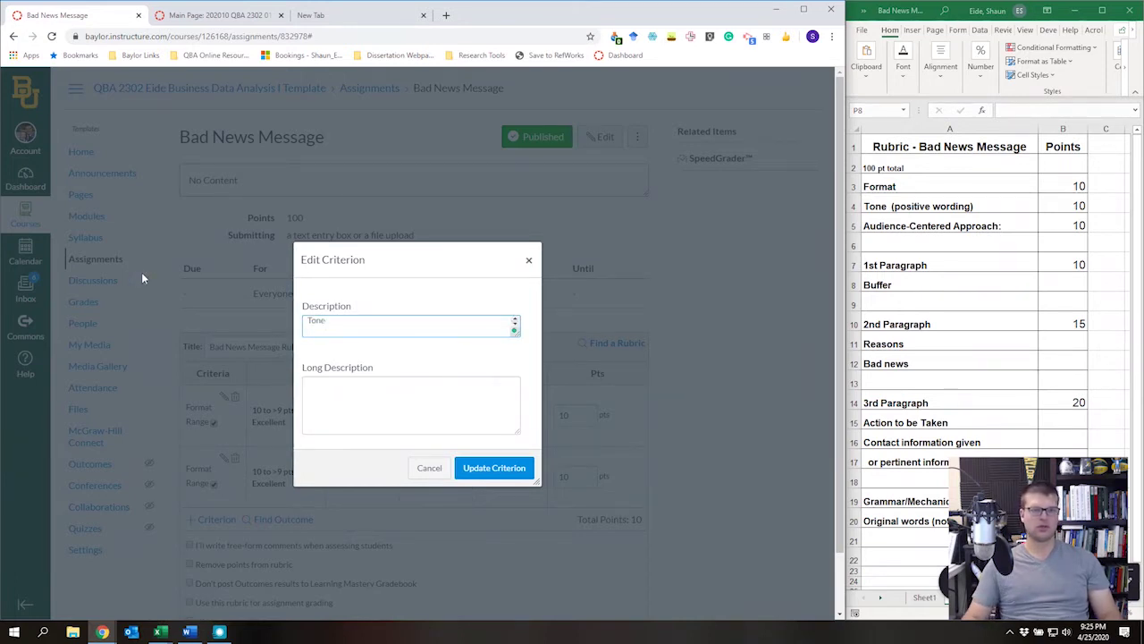
key(BackSpace)
click(478, 470)
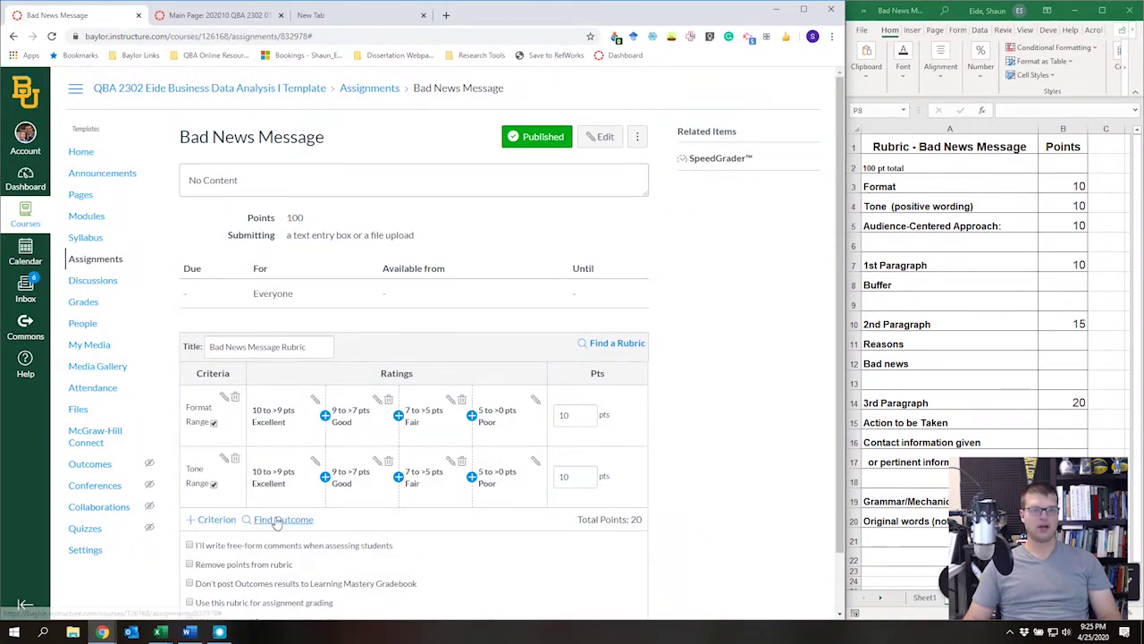
Duplicate the Tone criterion and change the copy's description to "Audience-Centered Approach:".
click(222, 520)
click(238, 497)
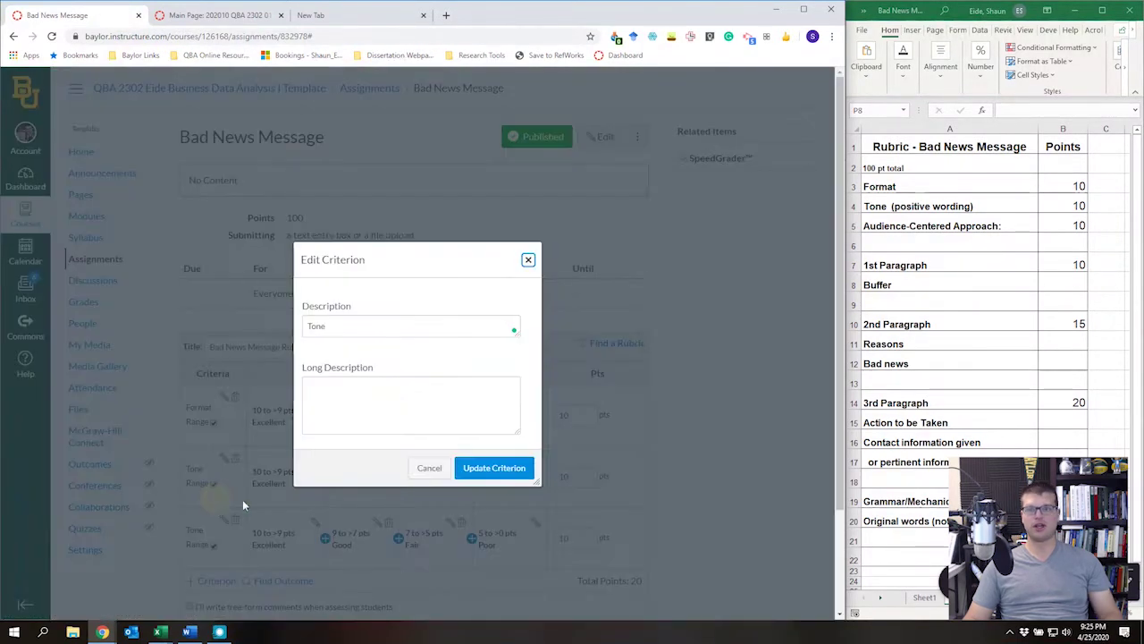
click(348, 331)
key(ctrl+a)
text(Audience-Centered Approach:)
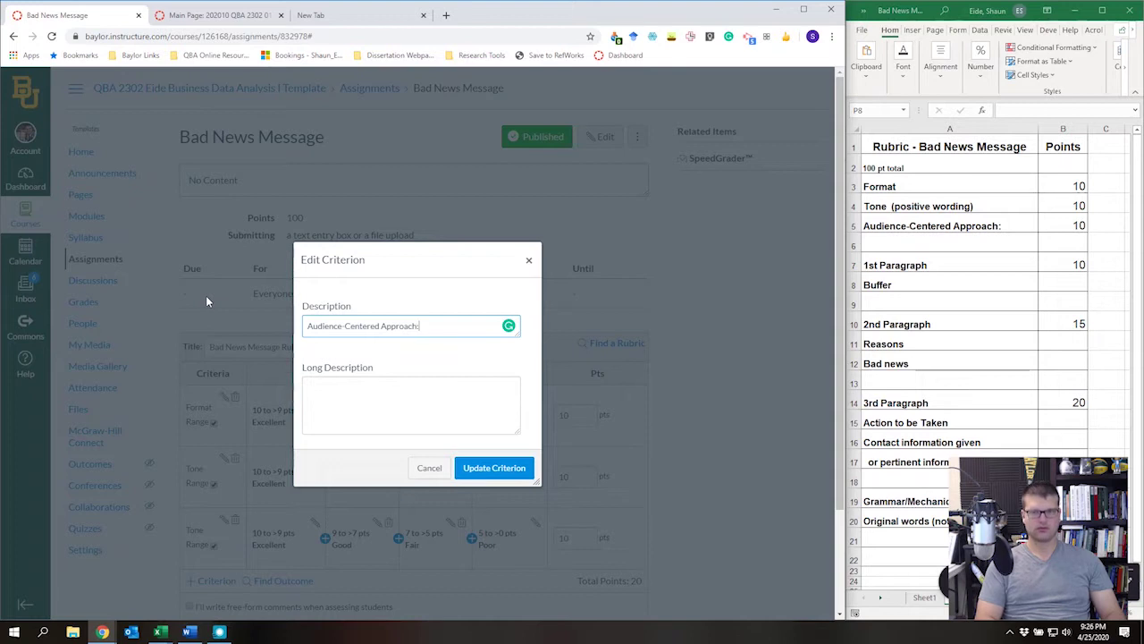
key(Return)
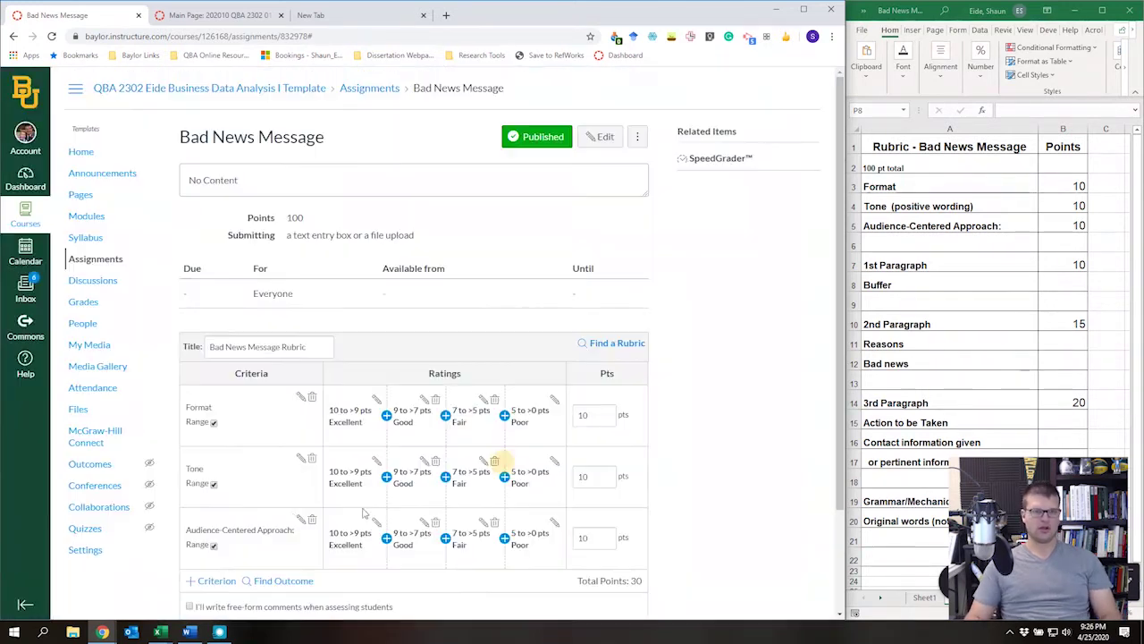
Change the Tone criterion's description to "Tone (Positive Wording)", following the spreadsheet's wording.
click(302, 458)
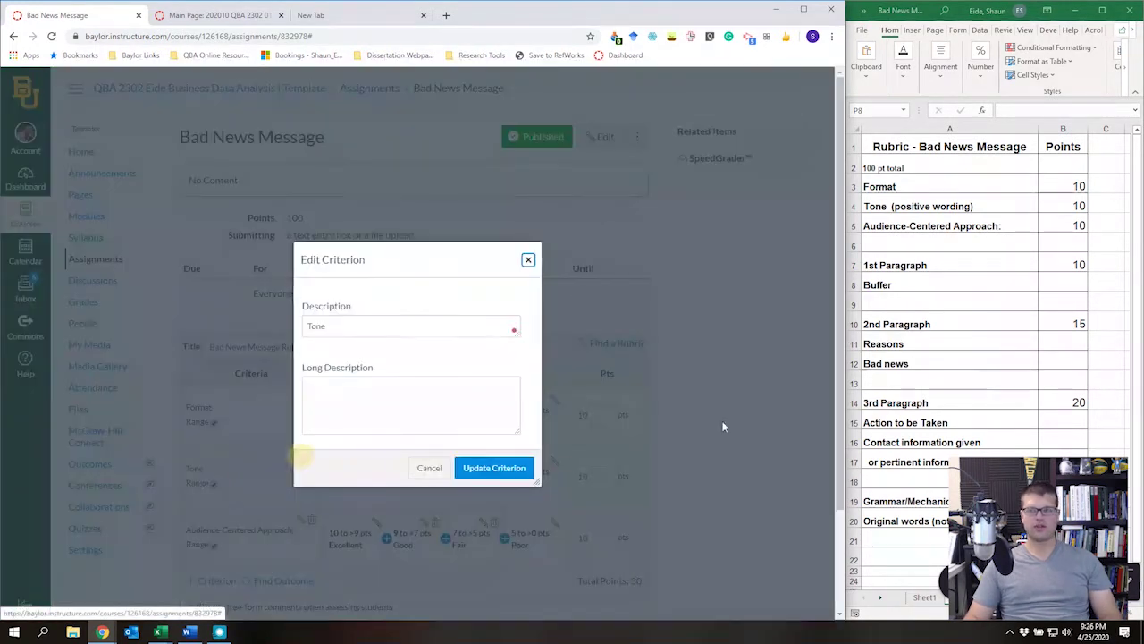
click(979, 205)
click(403, 318)
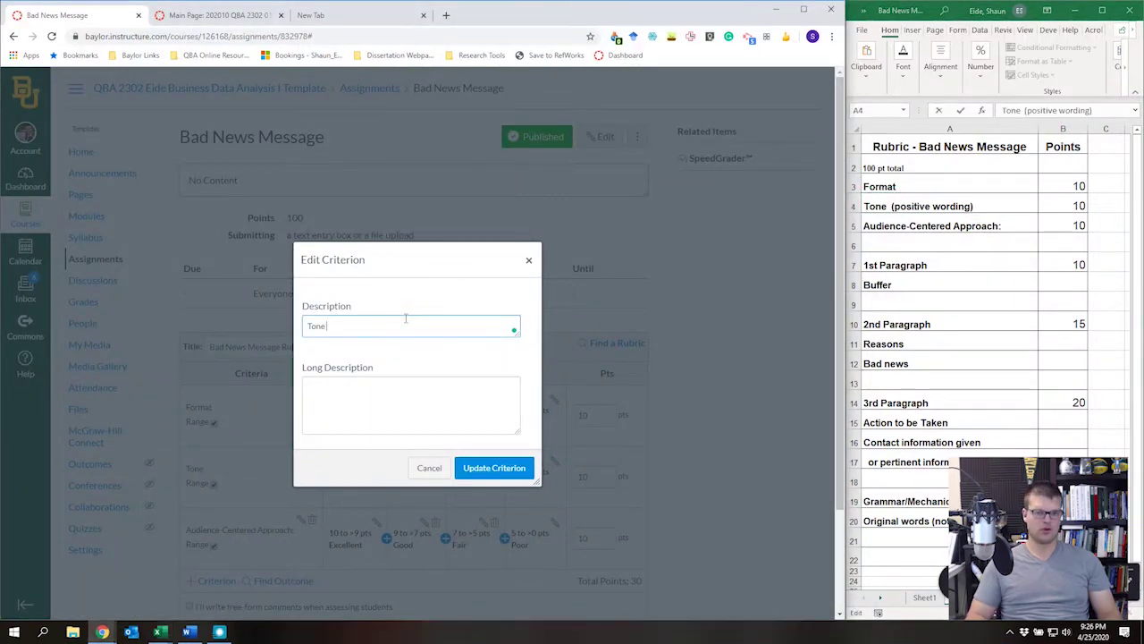
text((Positive Wor)
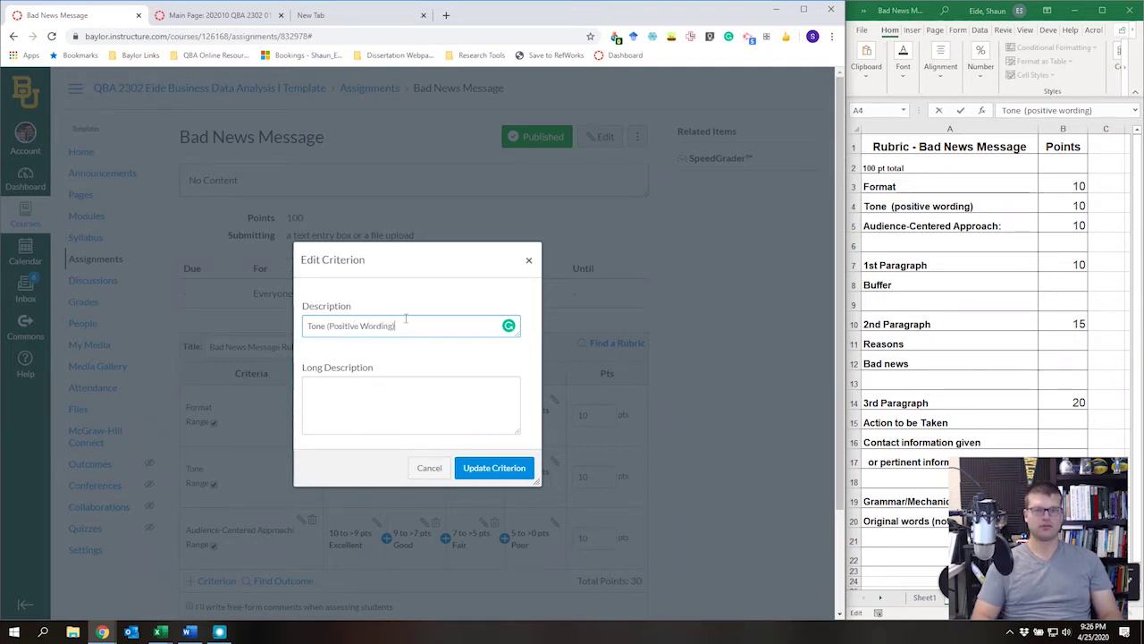
text(ding))
click(512, 469)
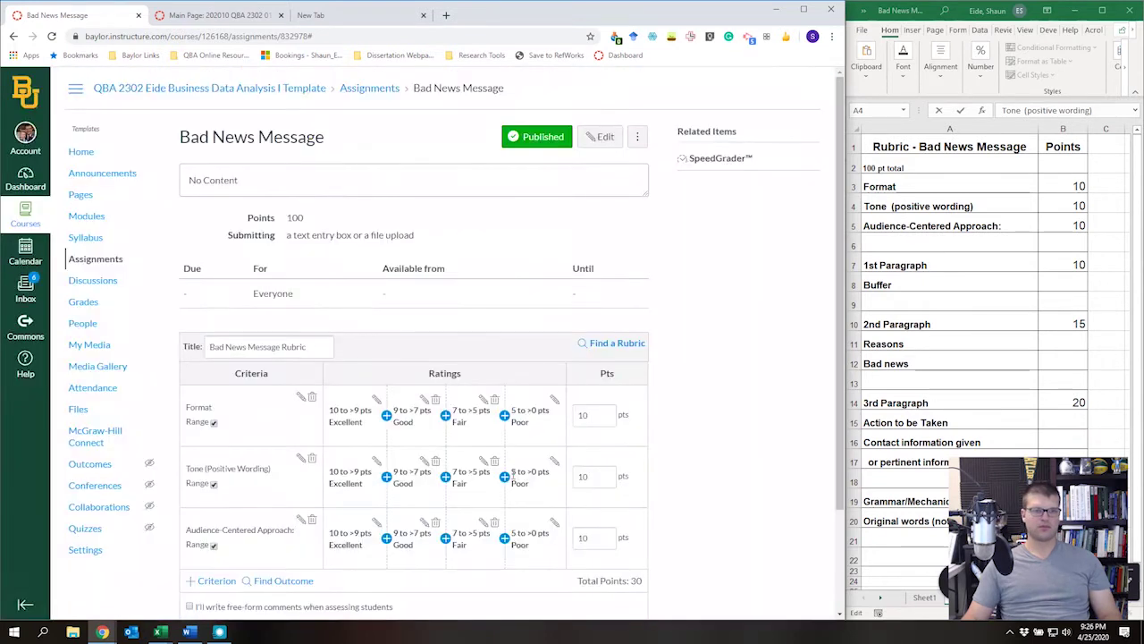
Duplicate the Format criterion as "1st Paragraph" with the long description "Buffer".
click(211, 580)
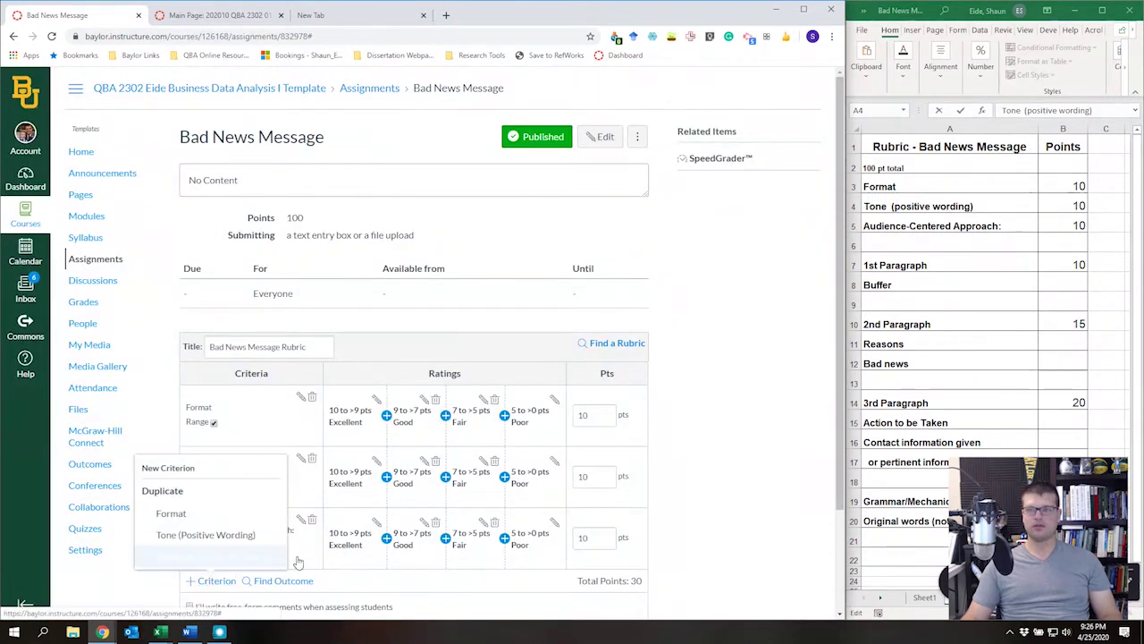
click(172, 513)
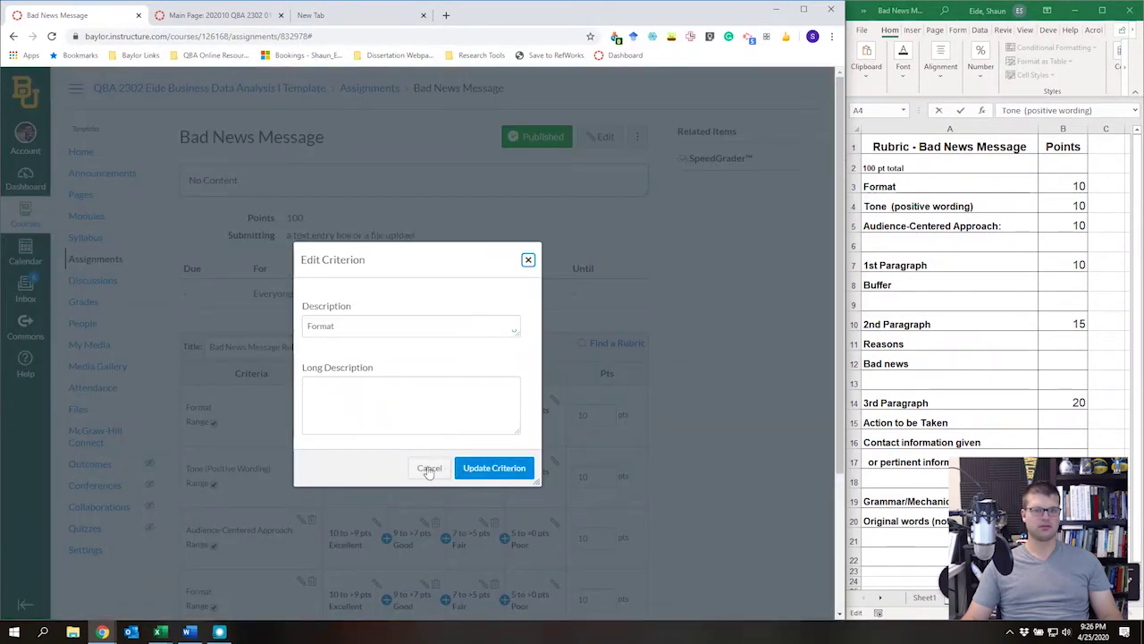
double_click(346, 320)
text(1st Para)
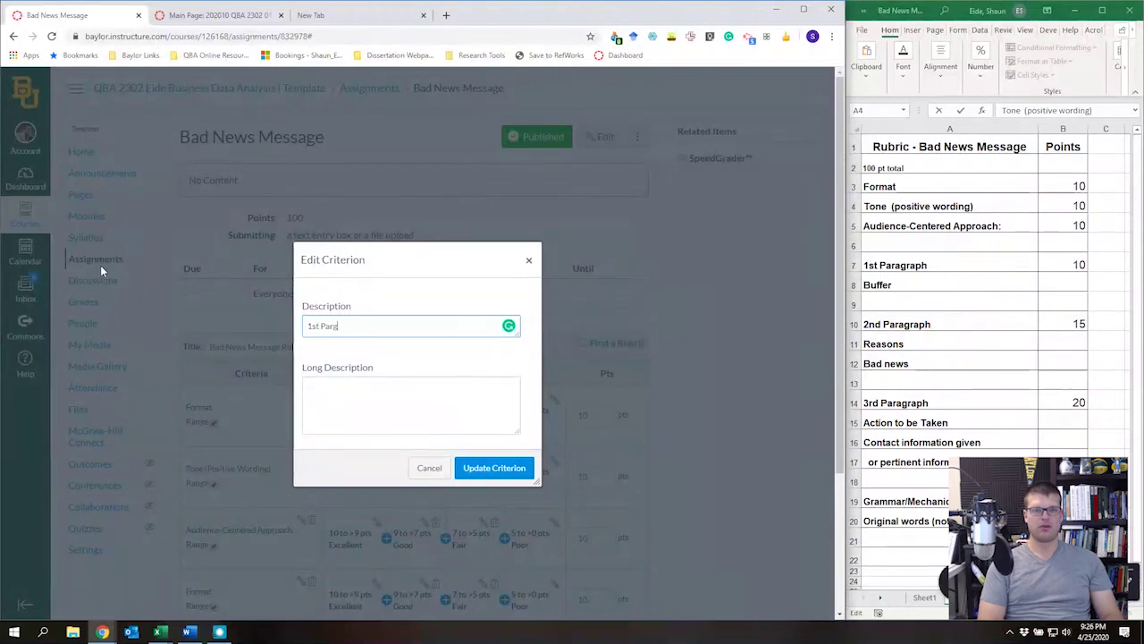
text(graph)
key(Tab)
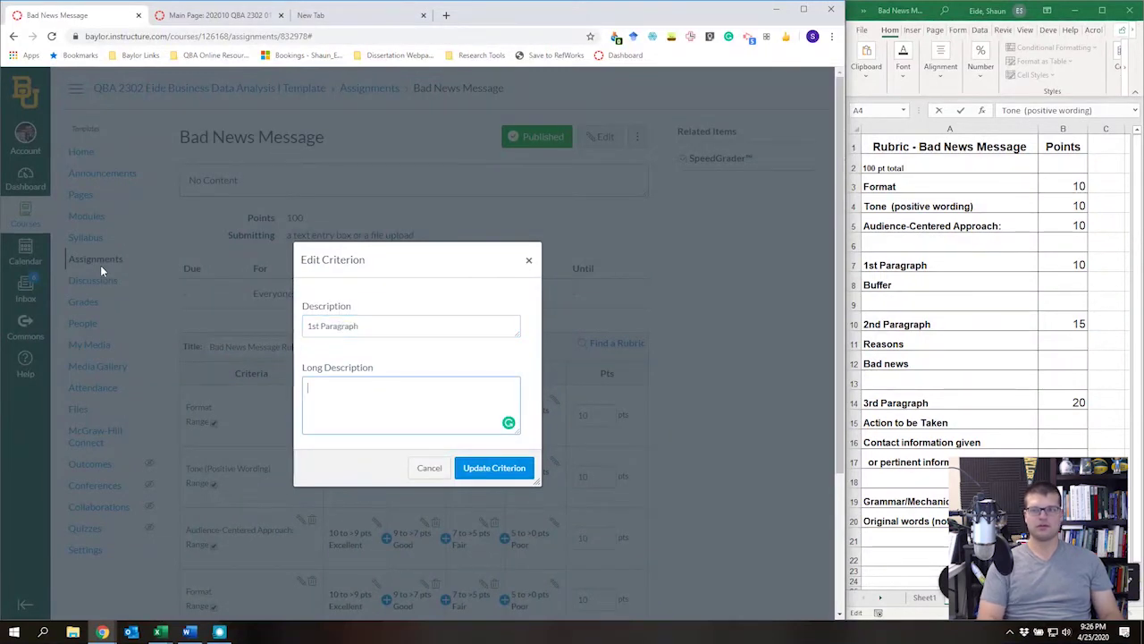
text(Buffer)
click(506, 472)
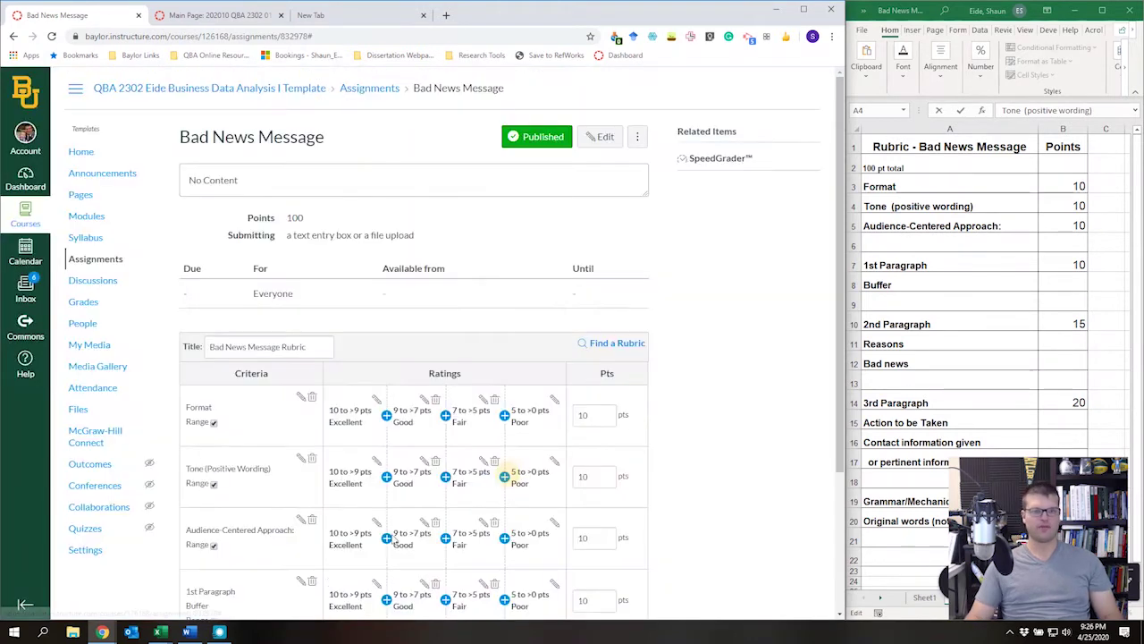
Duplicate the Format criterion as "2nd Paragraph" with a long description listing "Reason" and "Bad News" on separate lines.
scroll(268, 558, down, 2)
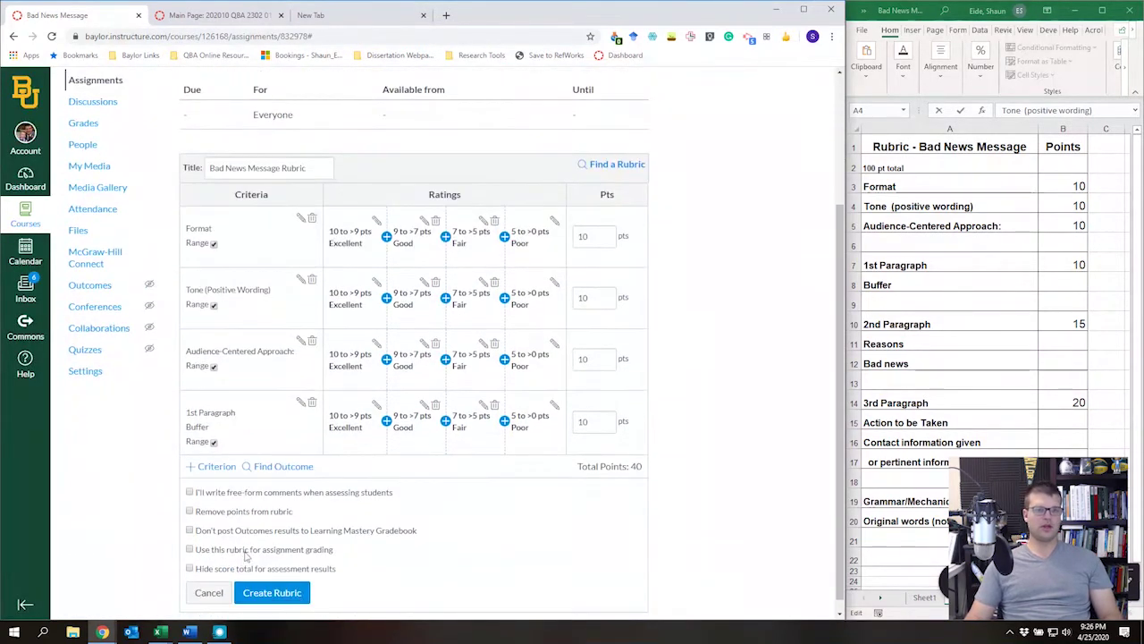
click(214, 466)
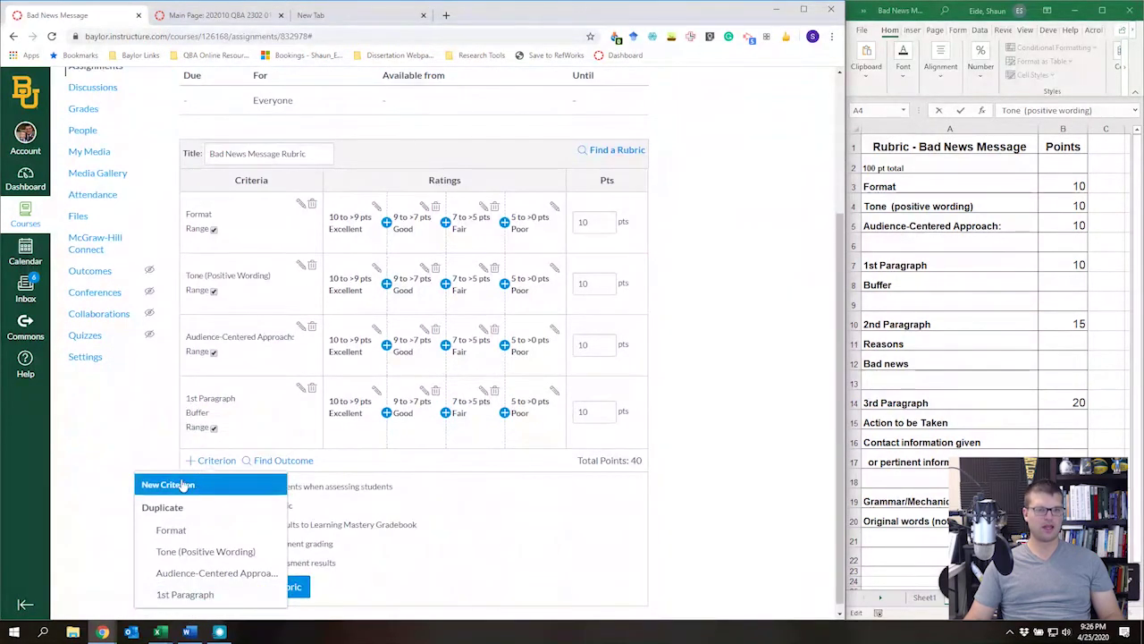
click(171, 529)
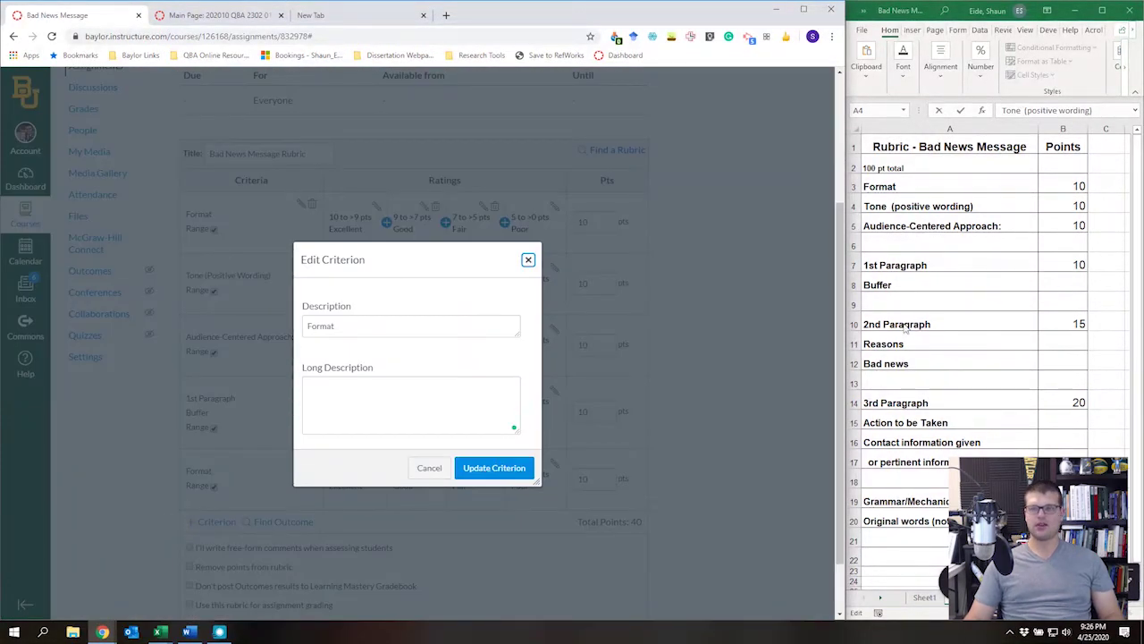
double_click(329, 328)
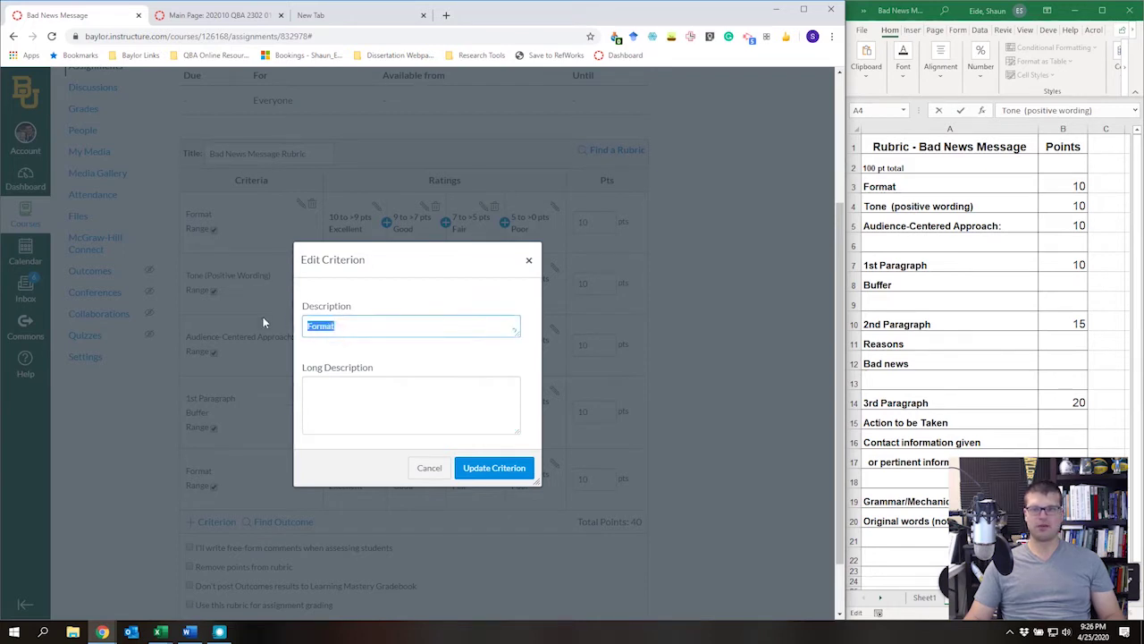
text(2nd Par)
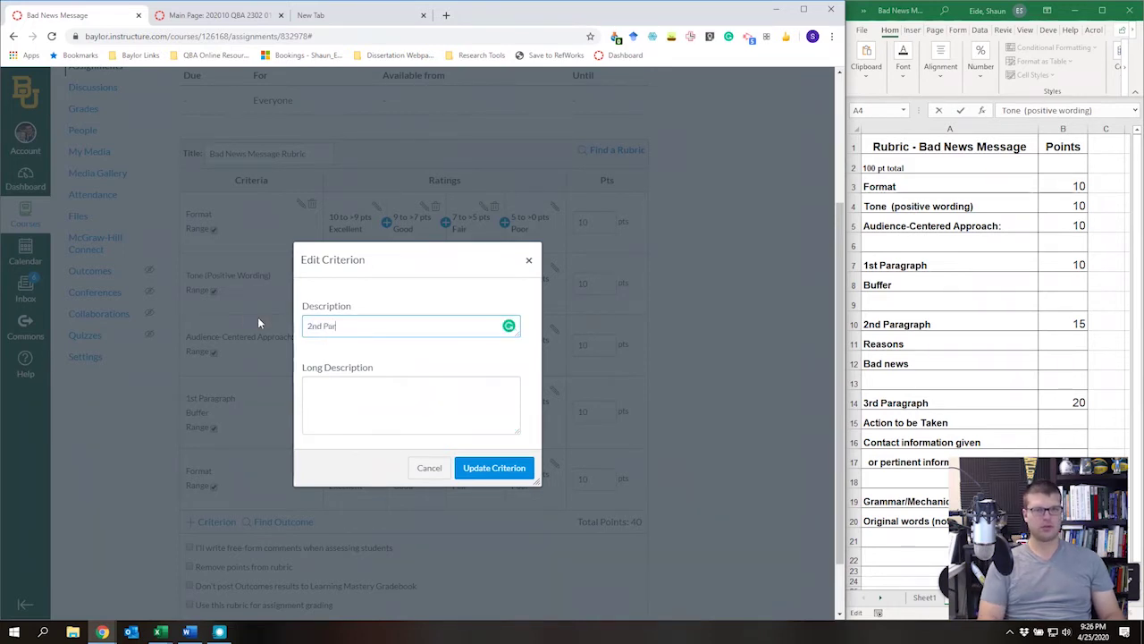
text(agraph)
key(Tab)
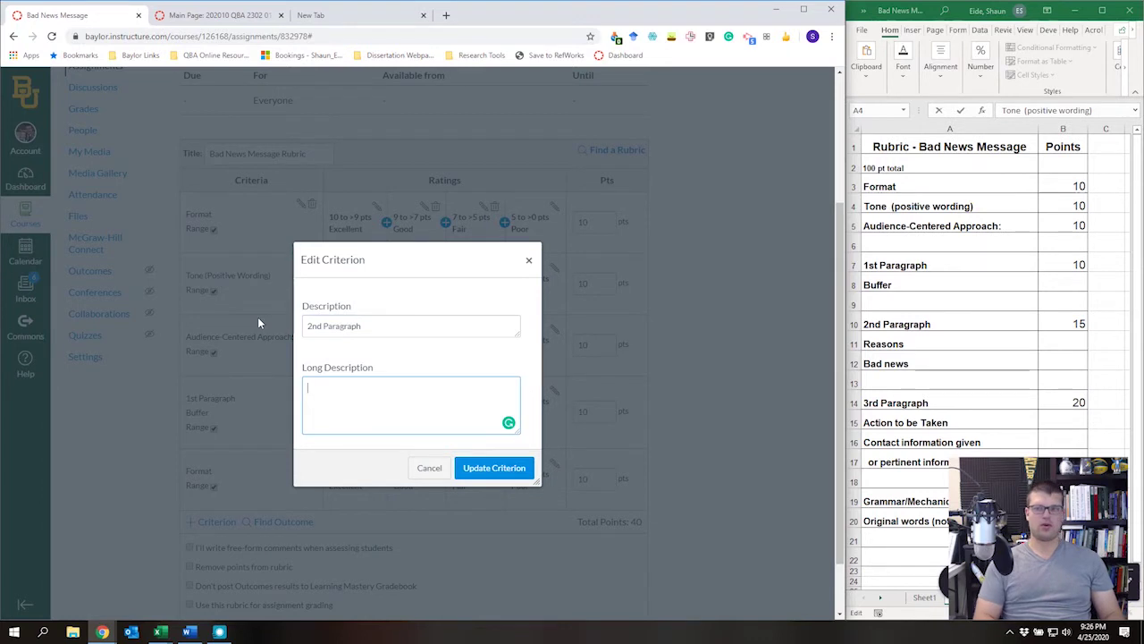
text(Reason)
key(Return)
text(Badn)
key(BackSpace)
text(News)
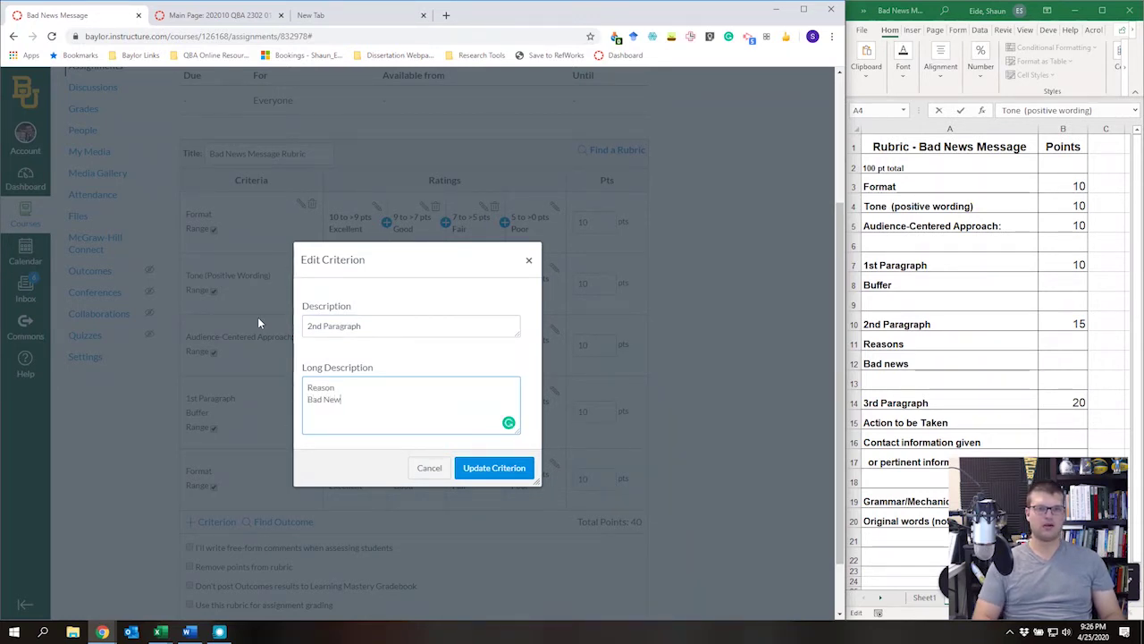
click(494, 467)
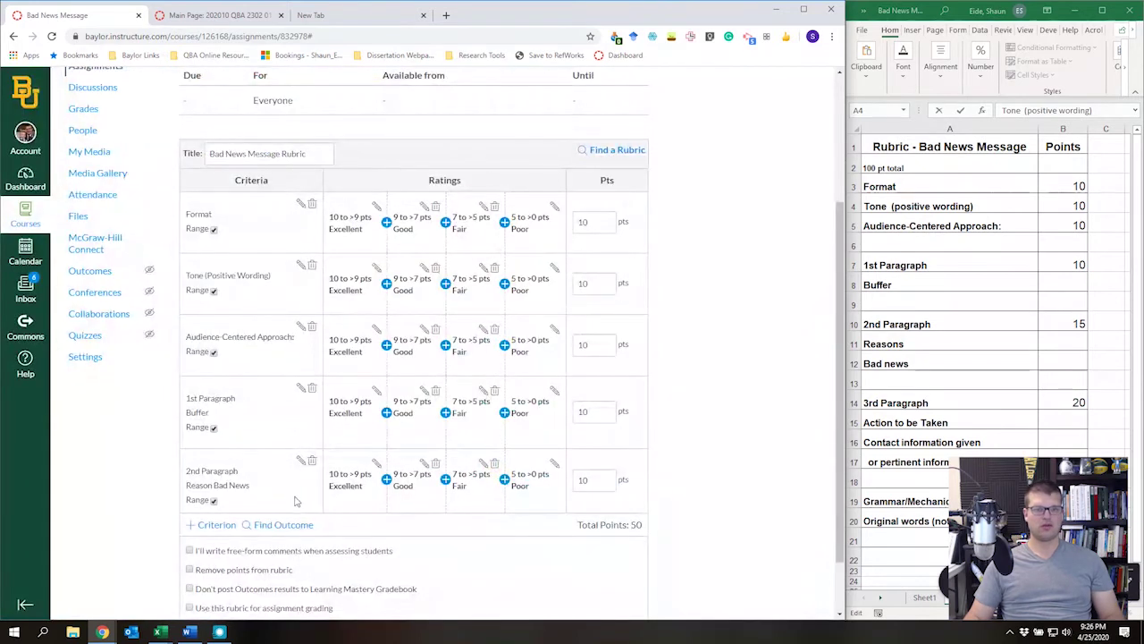
Set the 2nd Paragraph criterion to 15 points and its Excellent rating's minimum to 13.
double_click(596, 480)
text(15)
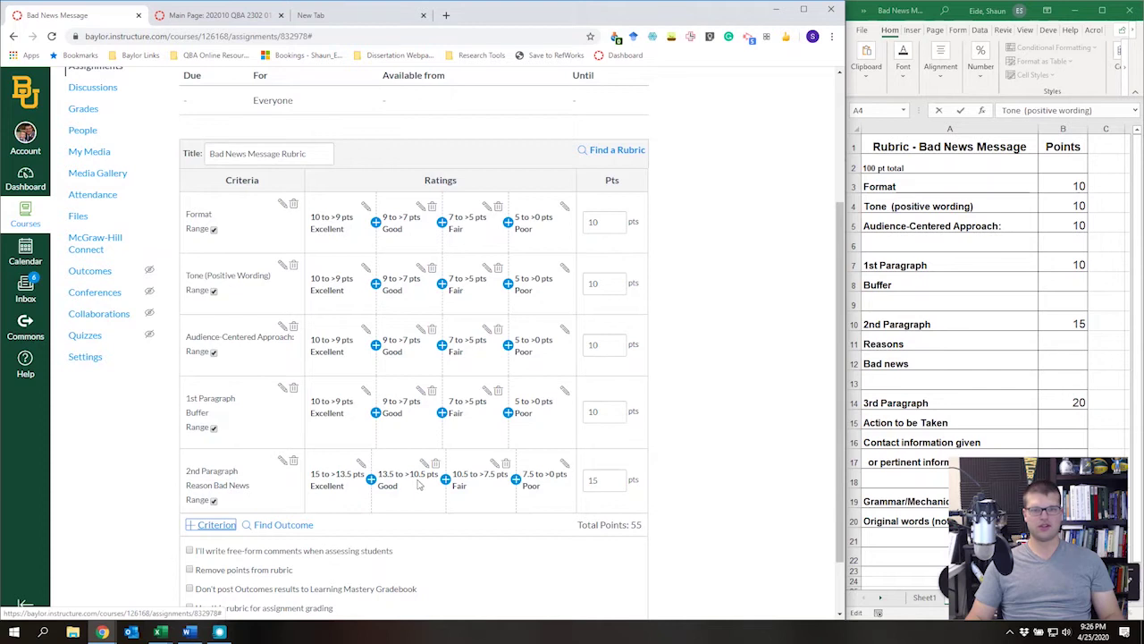
click(500, 487)
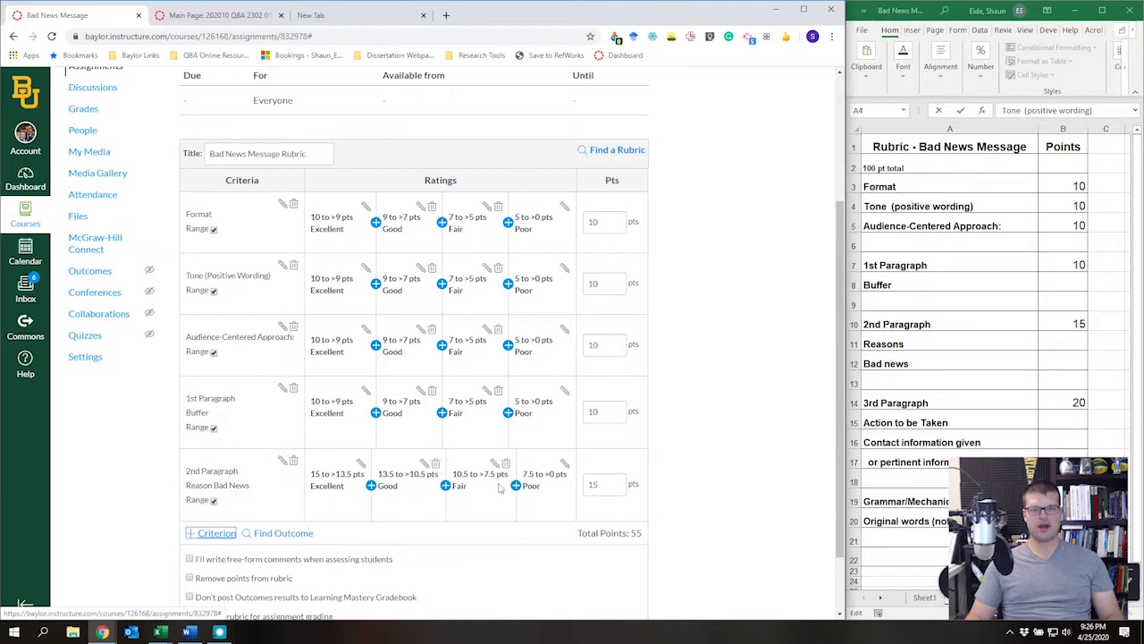
click(361, 463)
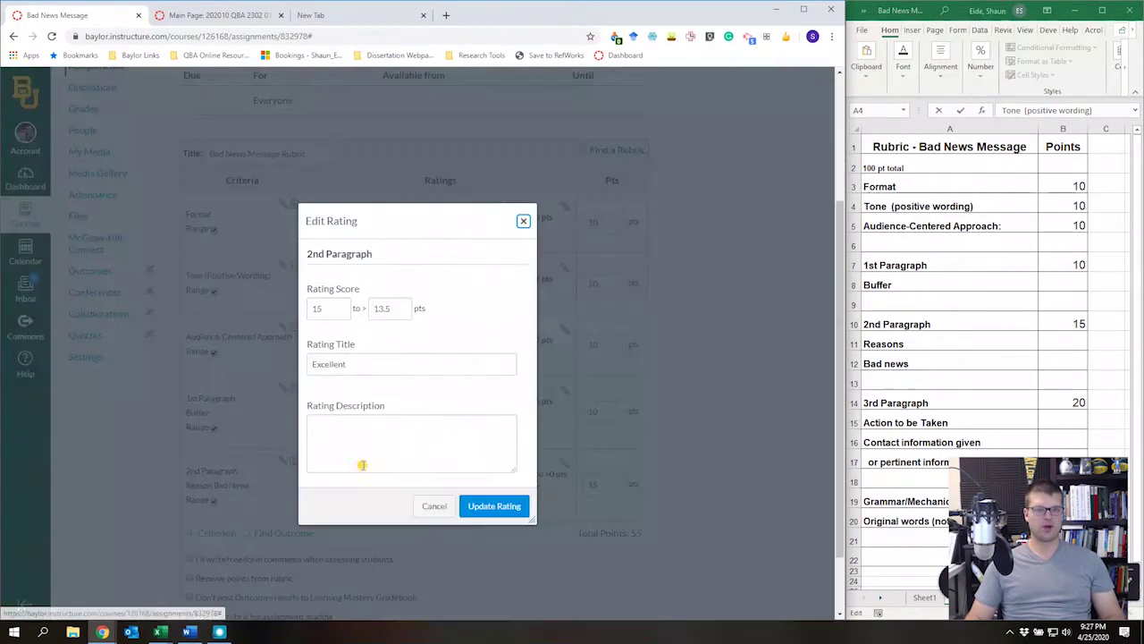
double_click(401, 302)
text(1)
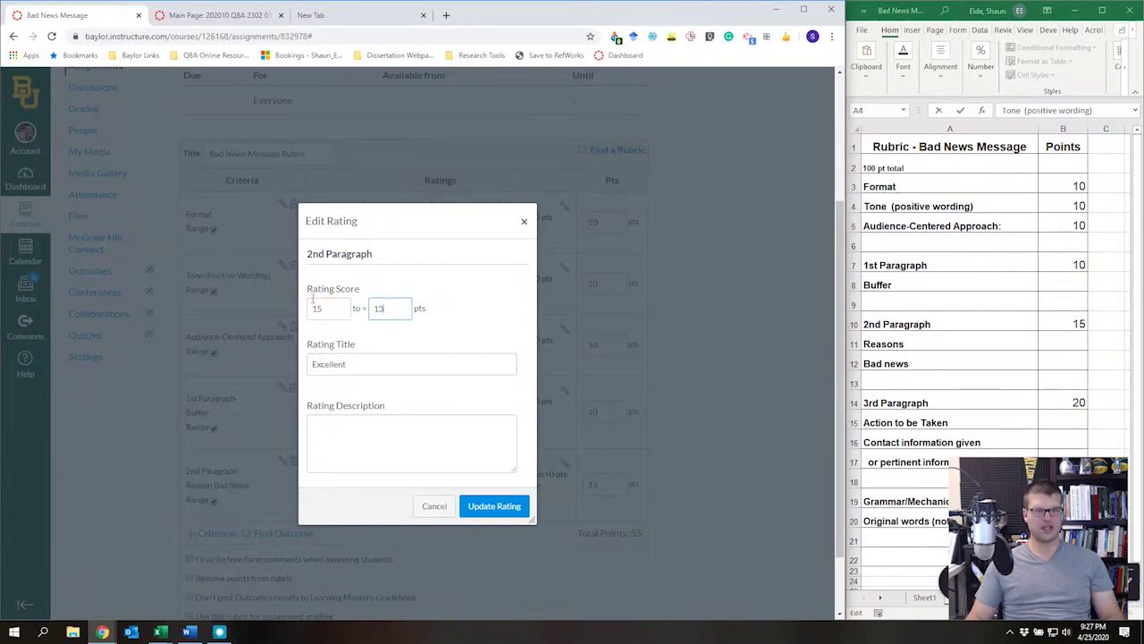
click(513, 506)
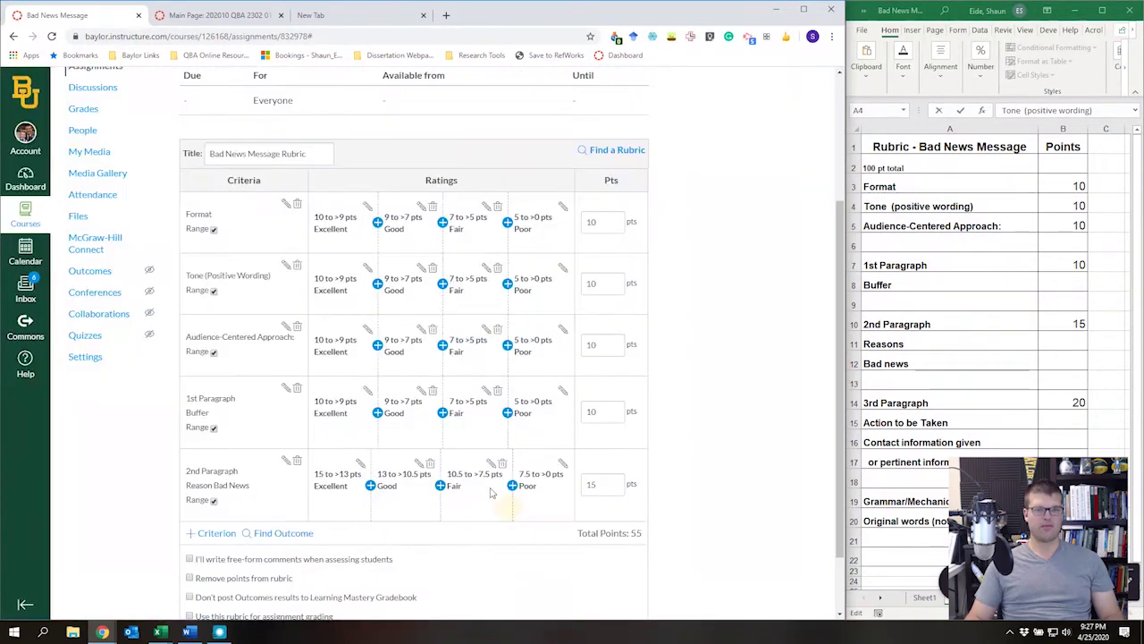
Set the 2nd Paragraph criterion's Good rating minimum to 10 and its Fair rating minimum to 7.
click(421, 463)
double_click(381, 308)
text(10)
click(484, 507)
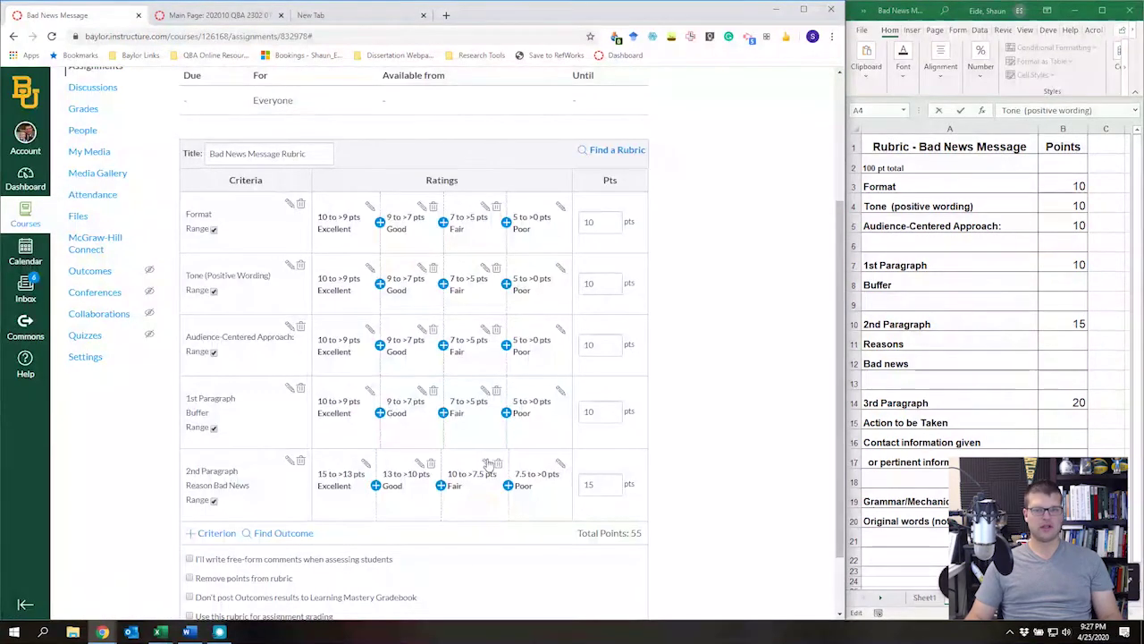
click(485, 463)
double_click(379, 307)
text(7)
click(471, 506)
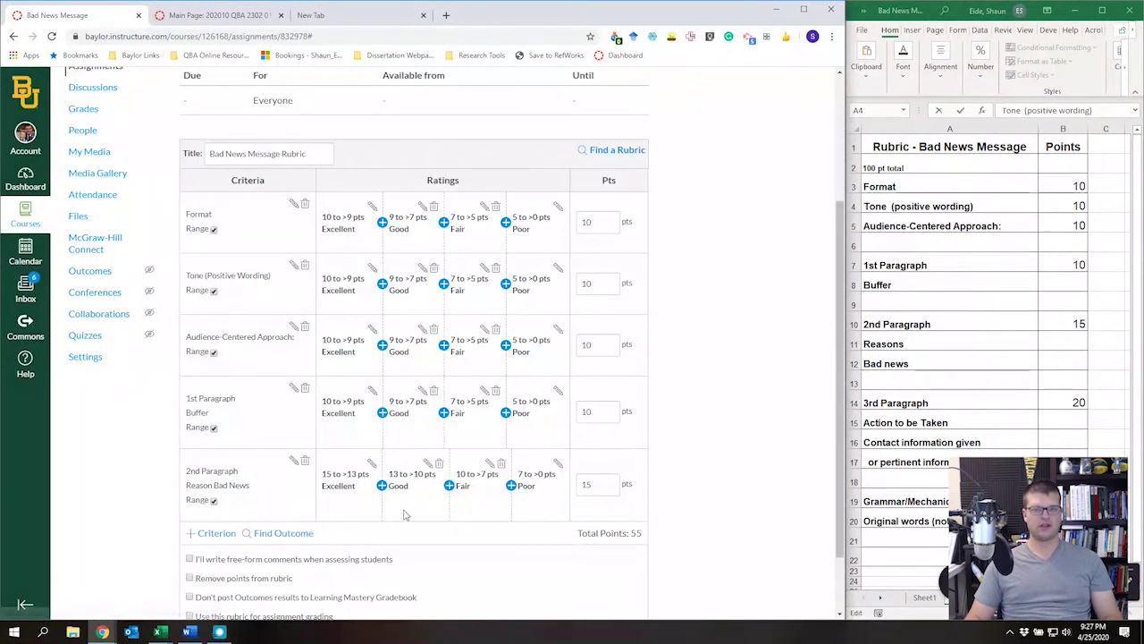
Duplicate the Format criterion and set the copy's description to "3rd Paragraph".
click(212, 534)
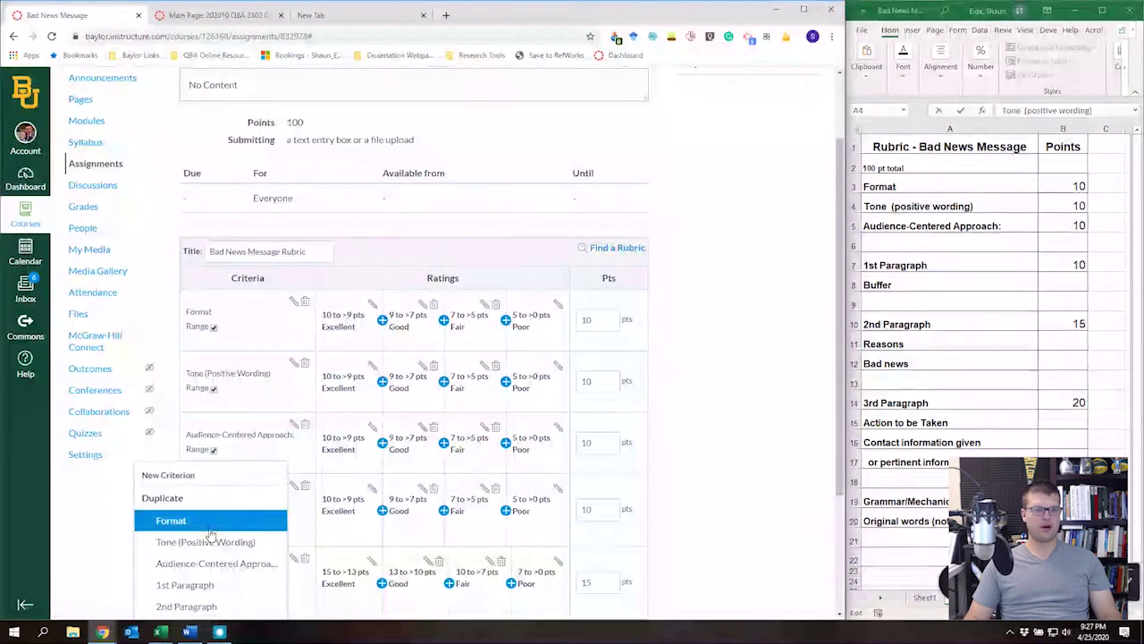
click(194, 464)
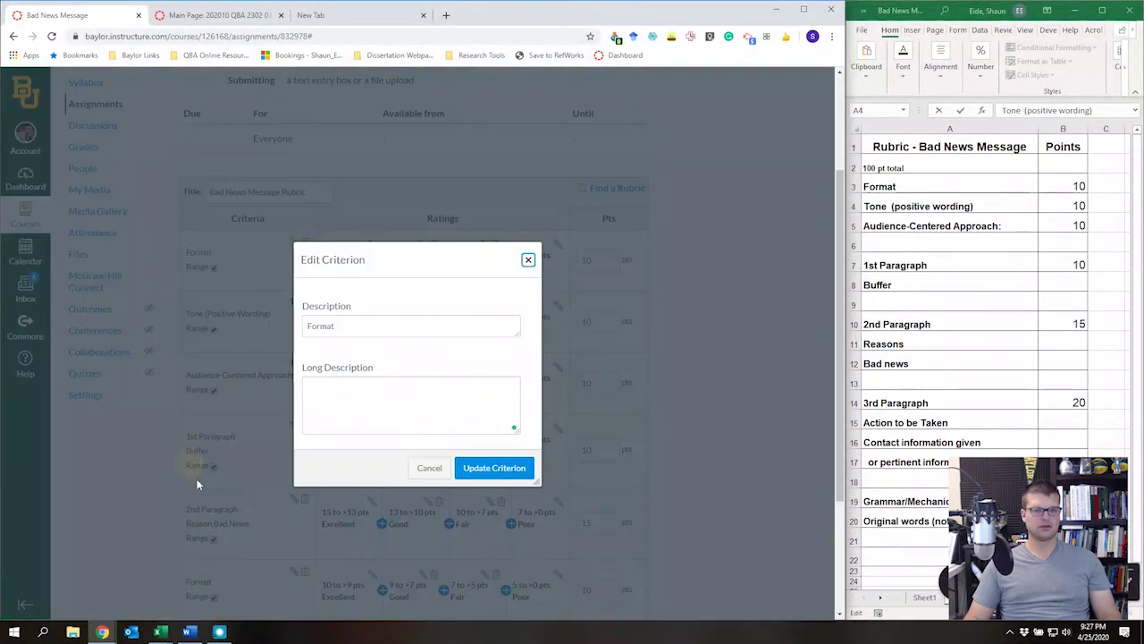
text(3rd Paragraph)
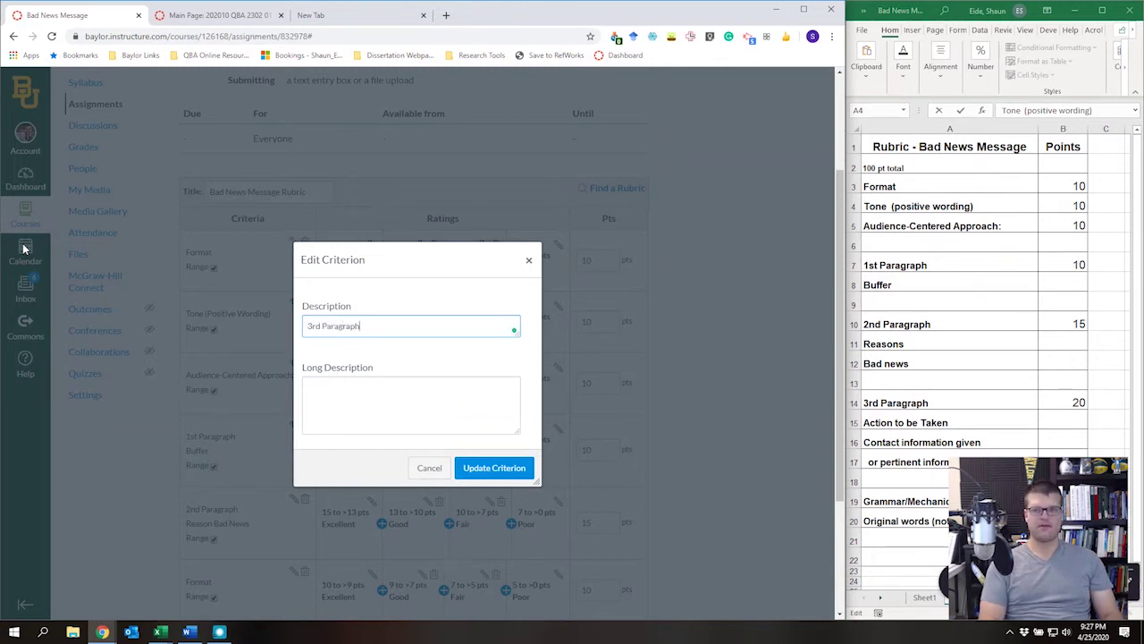
key(Tab)
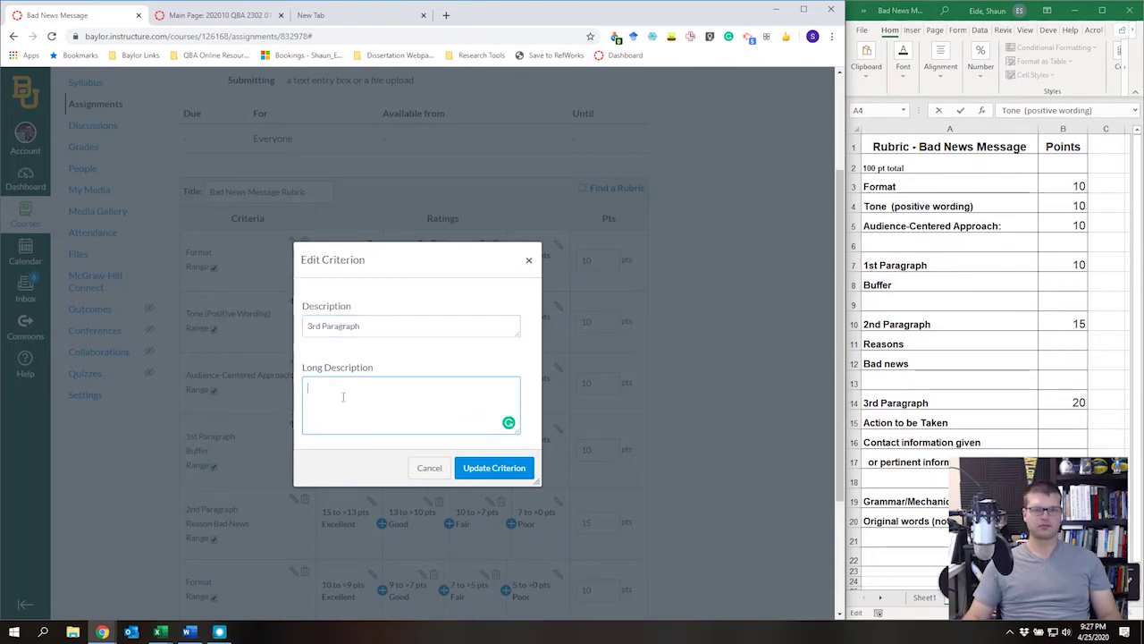
Copy "Action to be Taken" from the spreadsheet into the 3rd Paragraph criterion's long description.
click(930, 422)
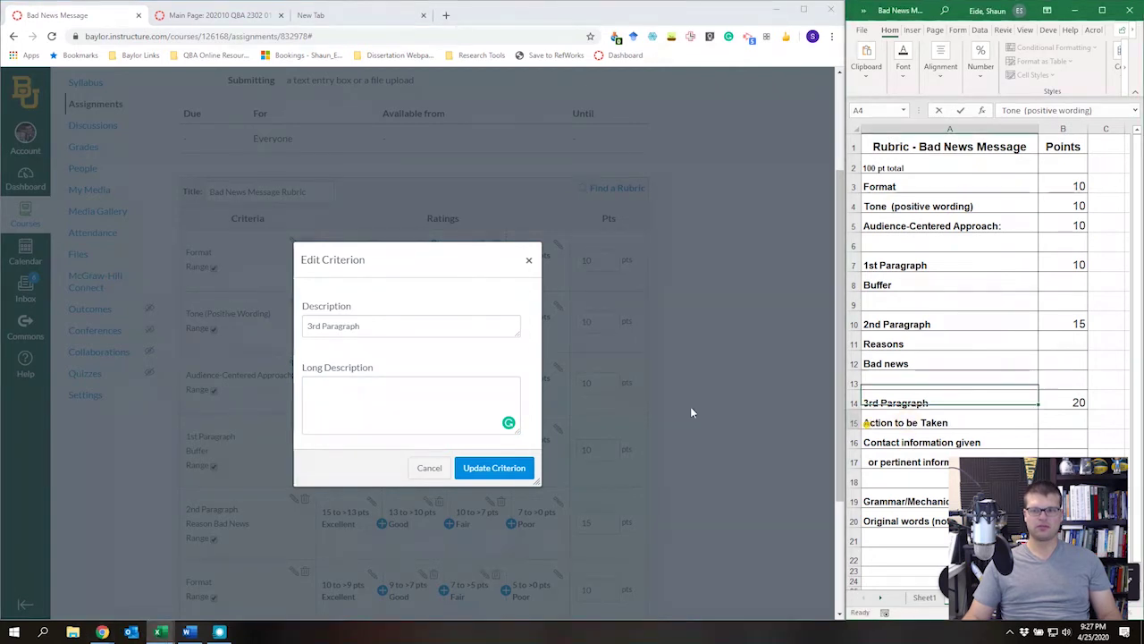
double_click(955, 420)
drag(955, 421, 767, 403)
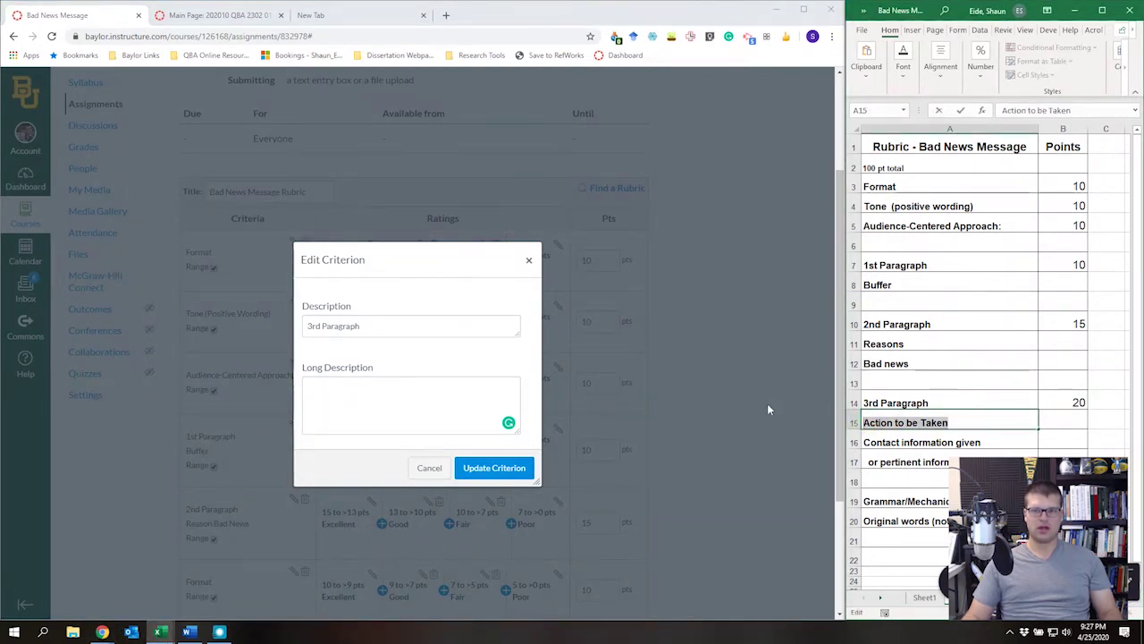
key(ctrl+c)
click(444, 398)
key(ctrl+v)
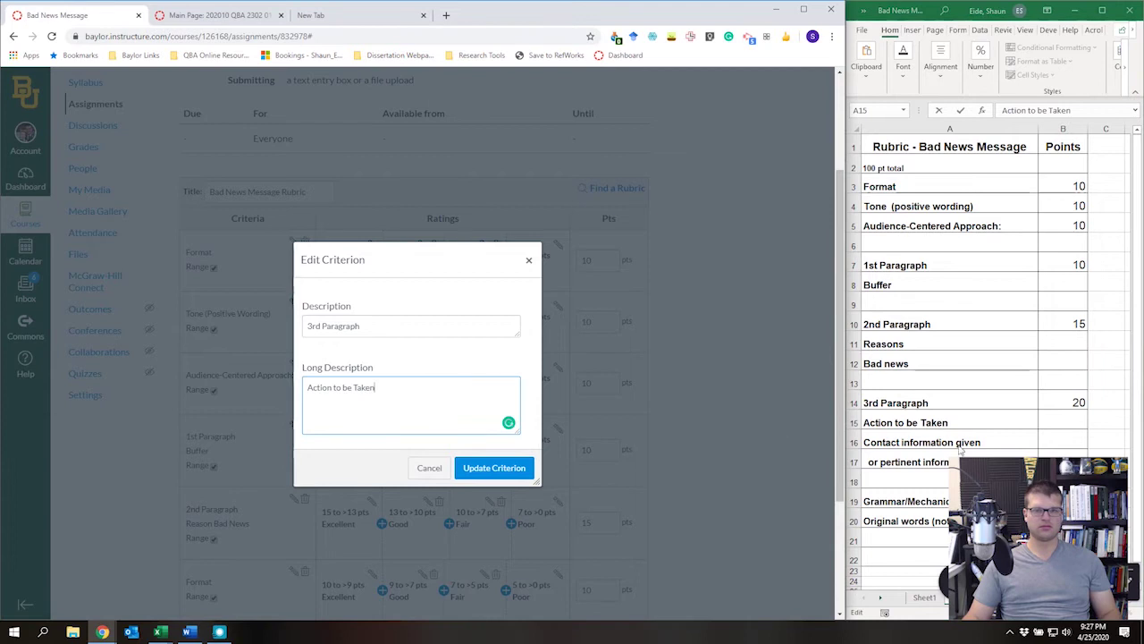
Add "Contact information given" and "or pertinent information" from the spreadsheet on separate lines of the long description and update the 3rd Paragraph criterion.
double_click(1001, 442)
drag(1001, 443, 735, 458)
key(ctrl+c)
click(415, 413)
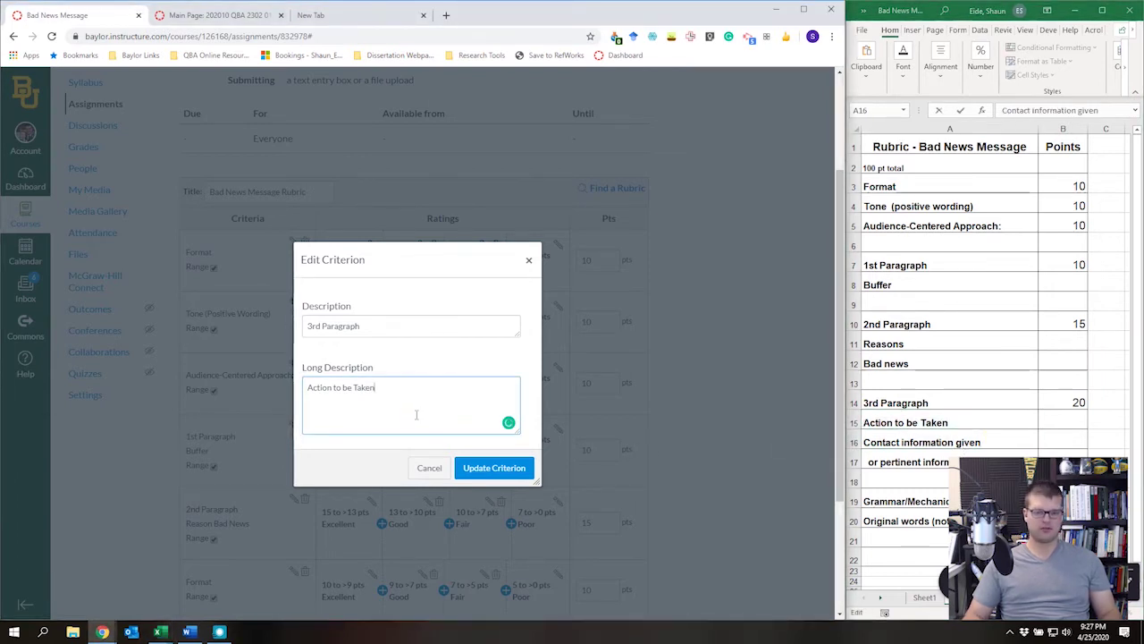
key(Return)
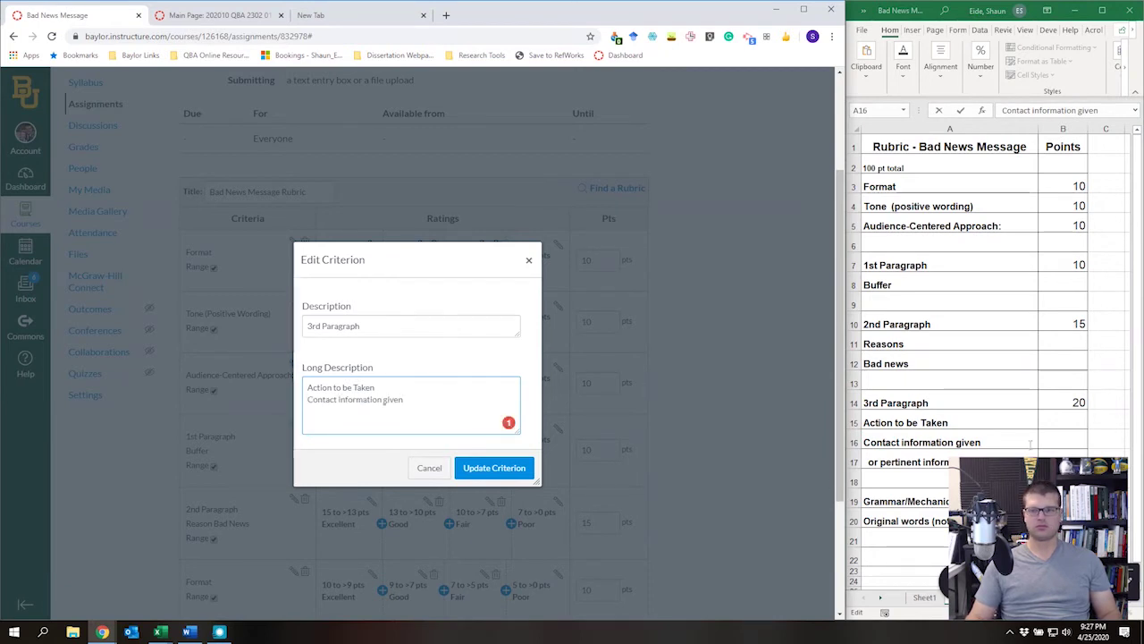
click(961, 440)
click(973, 460)
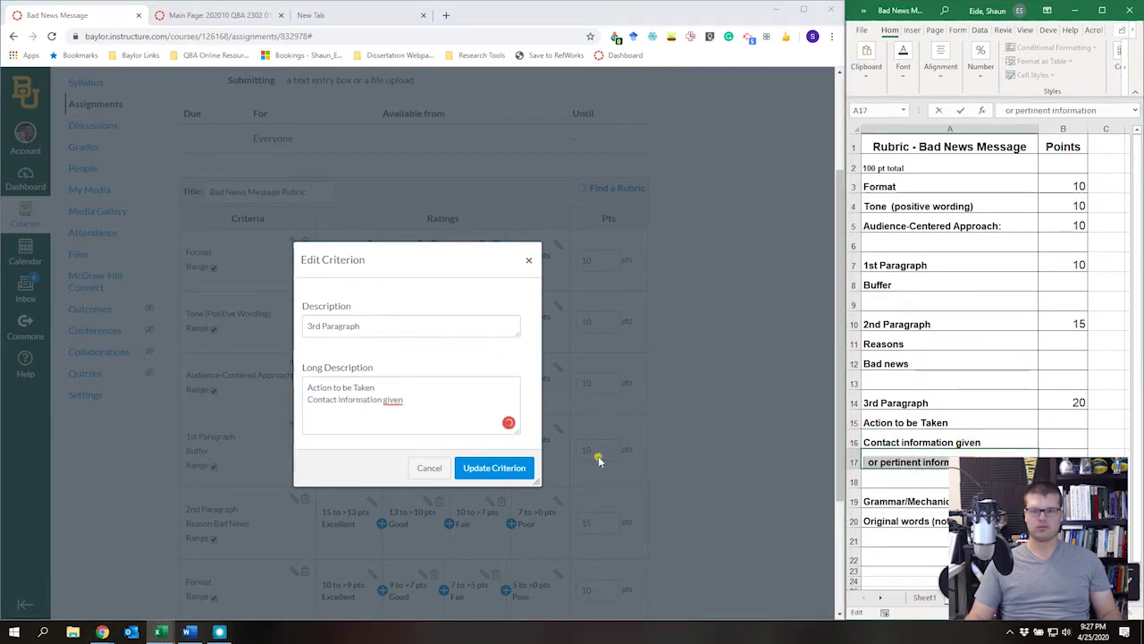
click(415, 409)
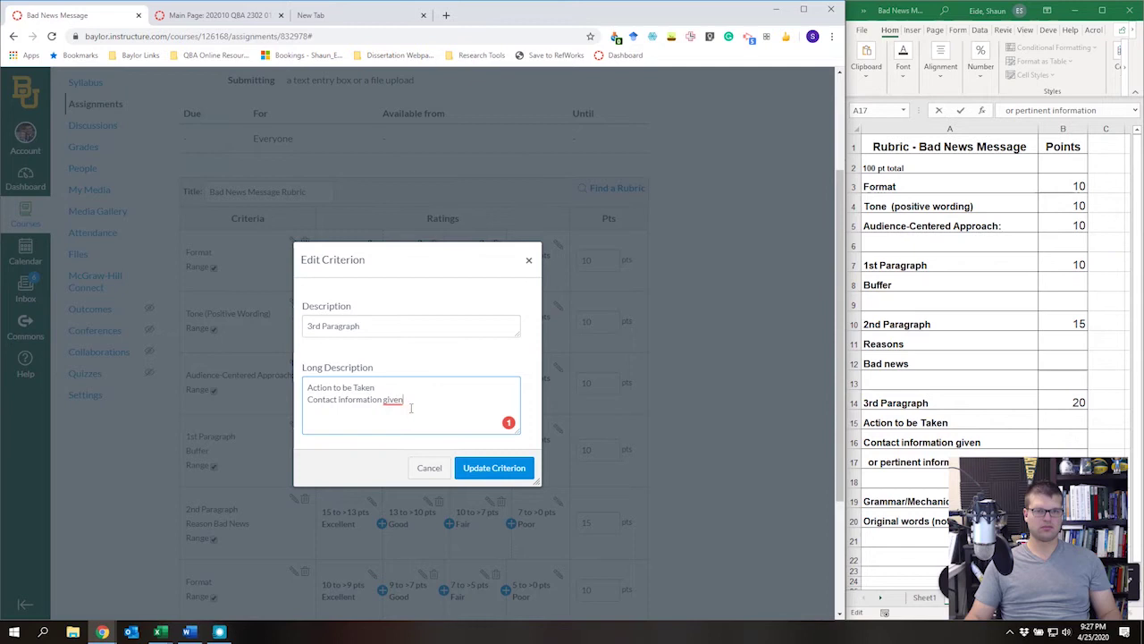
key(Return)
key(ctrl+v)
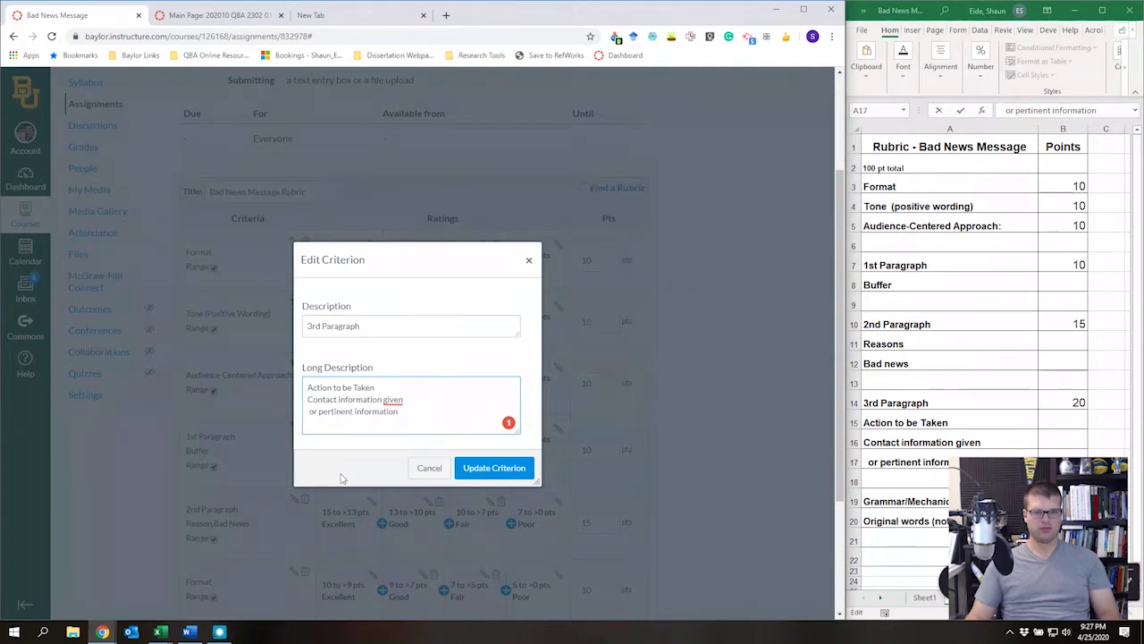
click(502, 470)
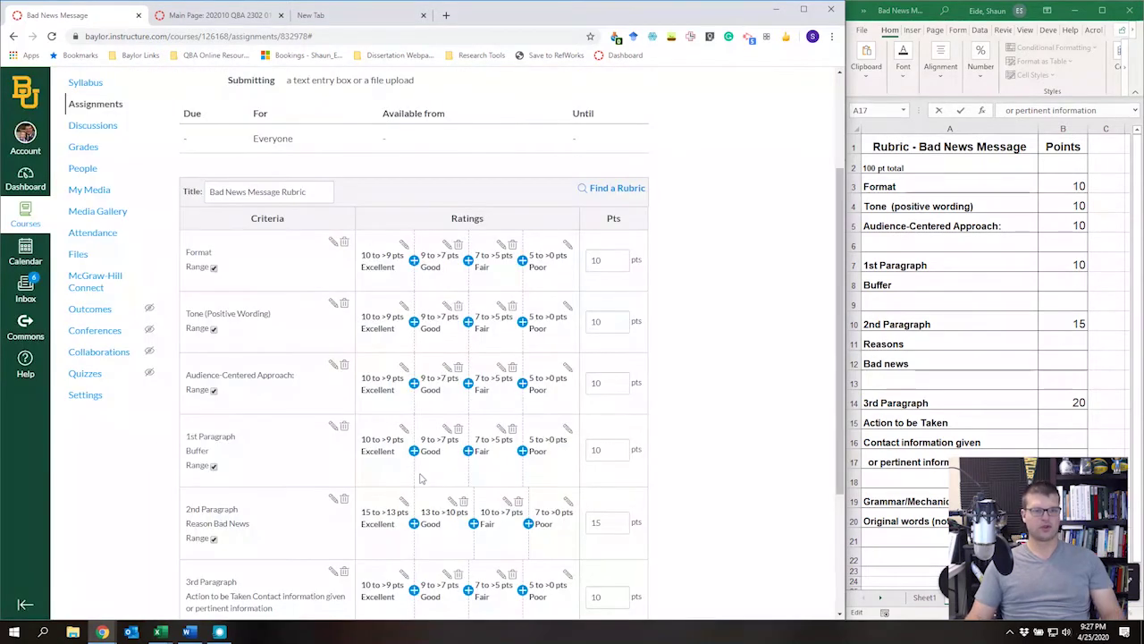
Set the 3rd Paragraph criterion to 20 points, keeping its proportional rating ranges.
scroll(402, 494, down, 2)
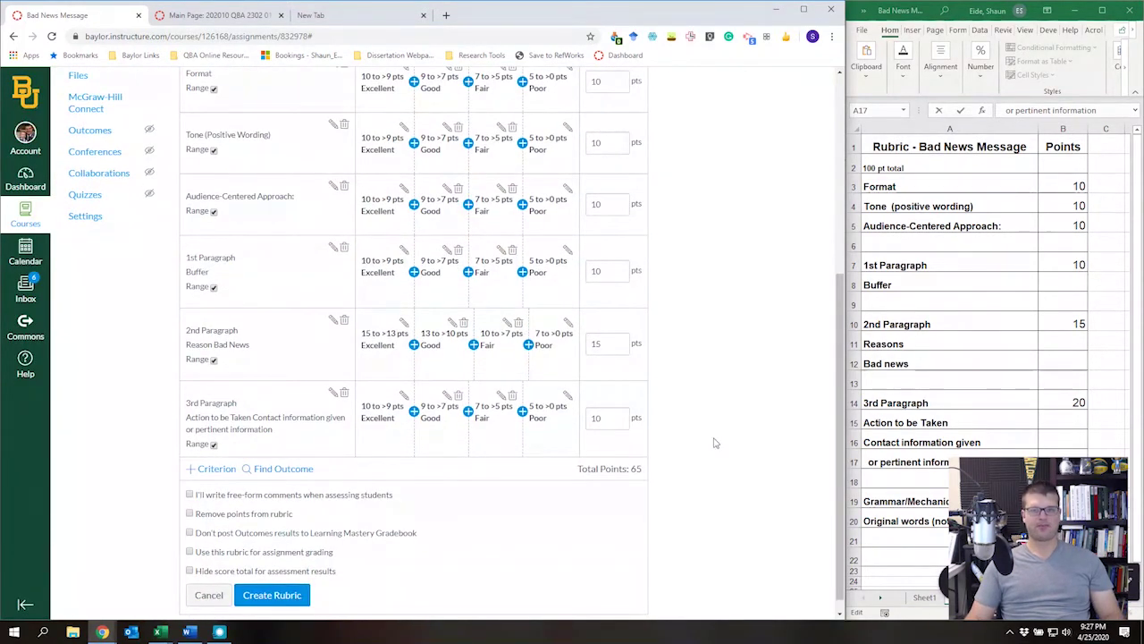
text(20)
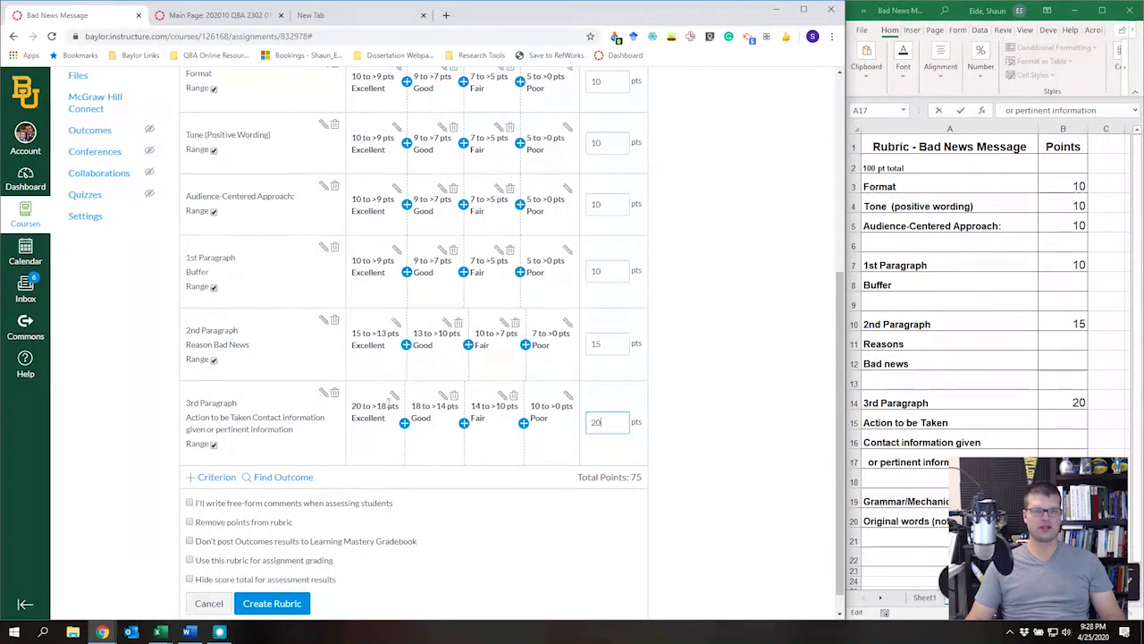
click(394, 398)
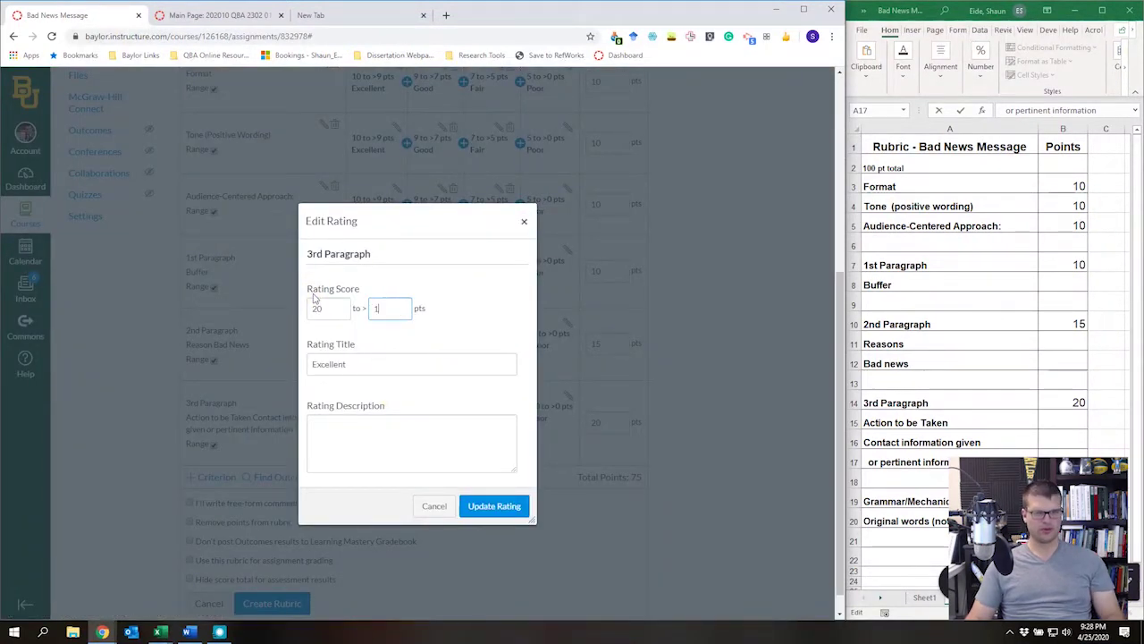
click(425, 505)
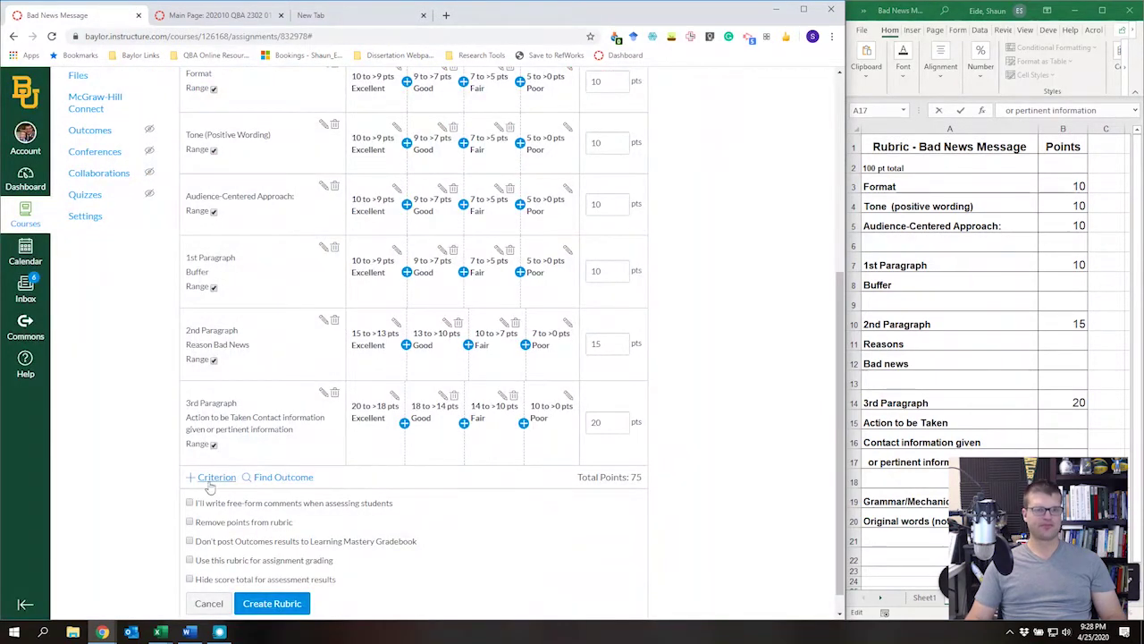
Copy the text "Grammar/Mechanics/Spelling" from the rubric spreadsheet.
scroll(487, 408, down, 1)
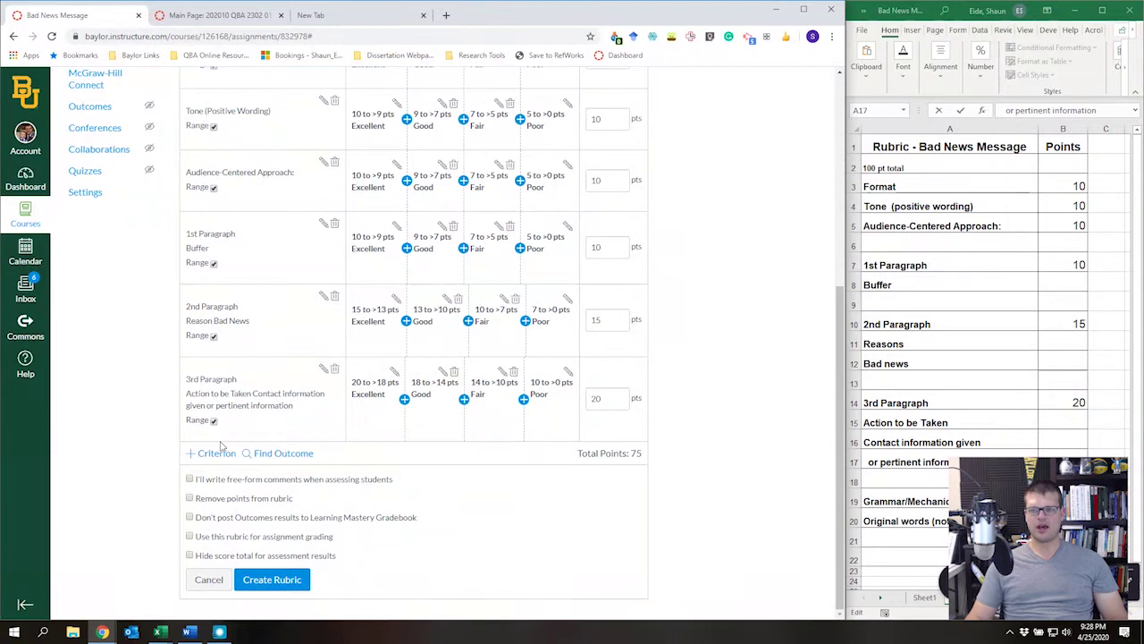
scroll(945, 462, down, 3)
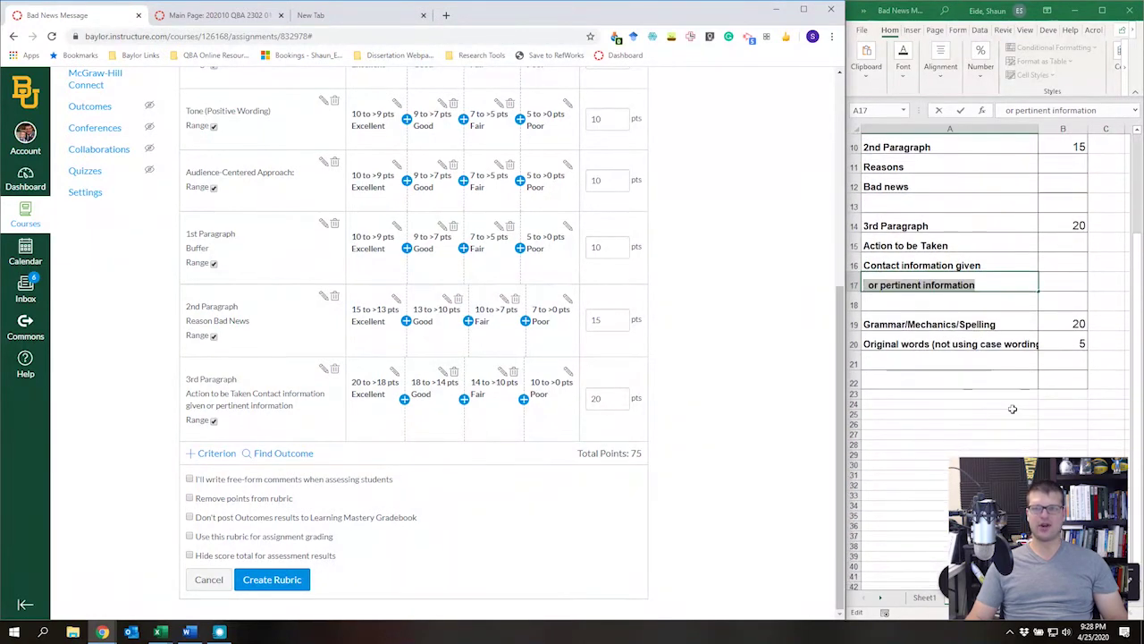
click(1006, 404)
click(1010, 378)
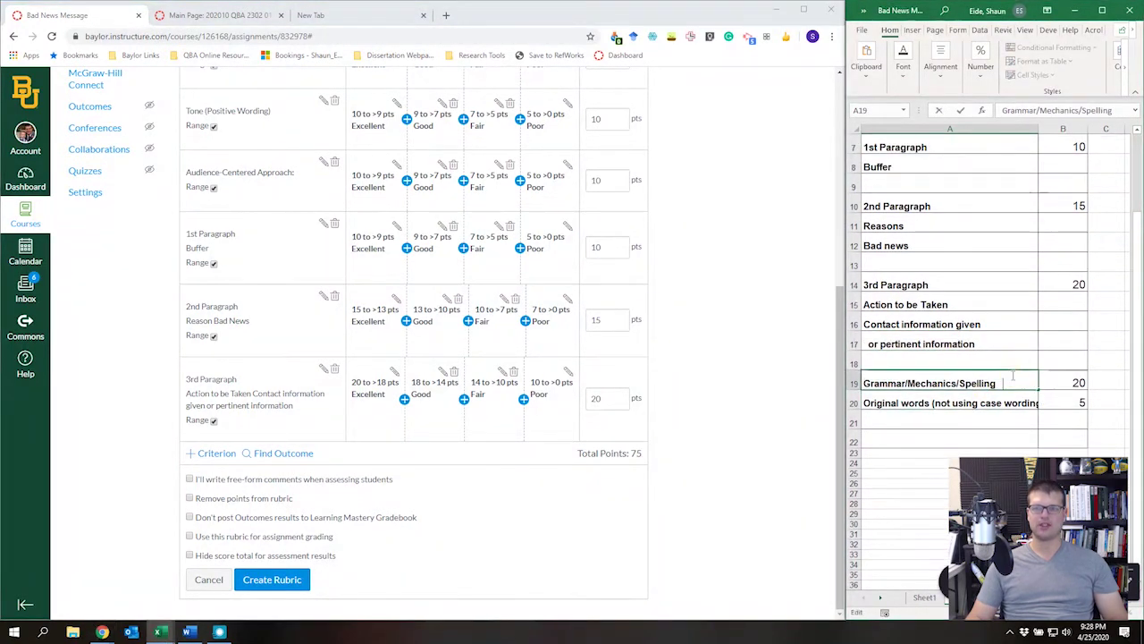
key(ctrl+c)
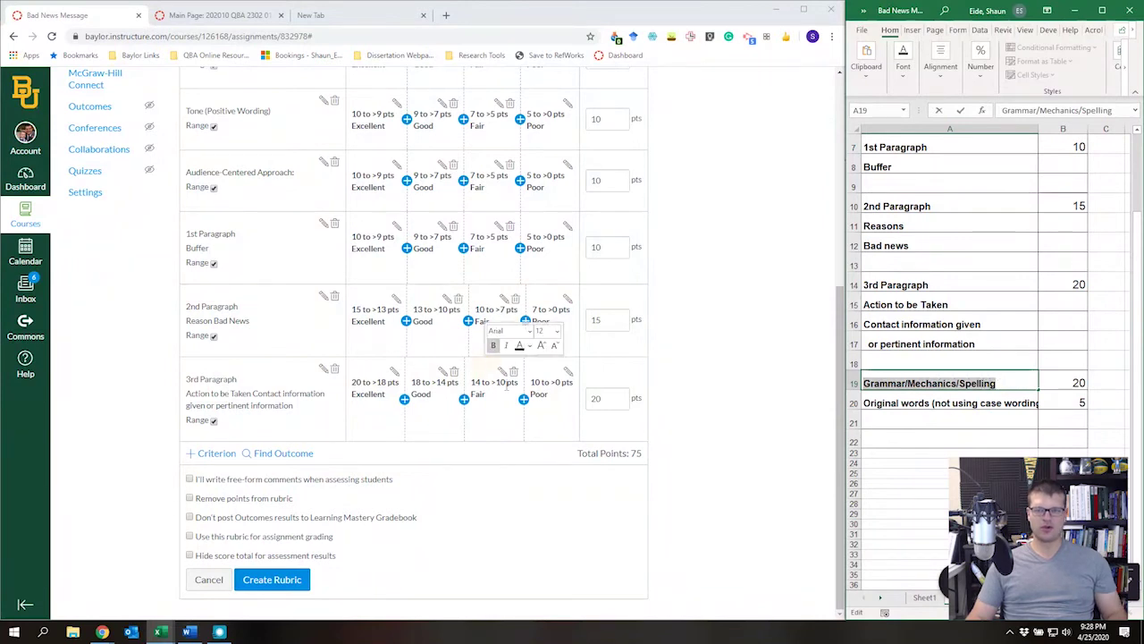
Duplicate the 3rd Paragraph criterion as "Grammar/Mechanics/Spelling" with an empty long description.
click(211, 453)
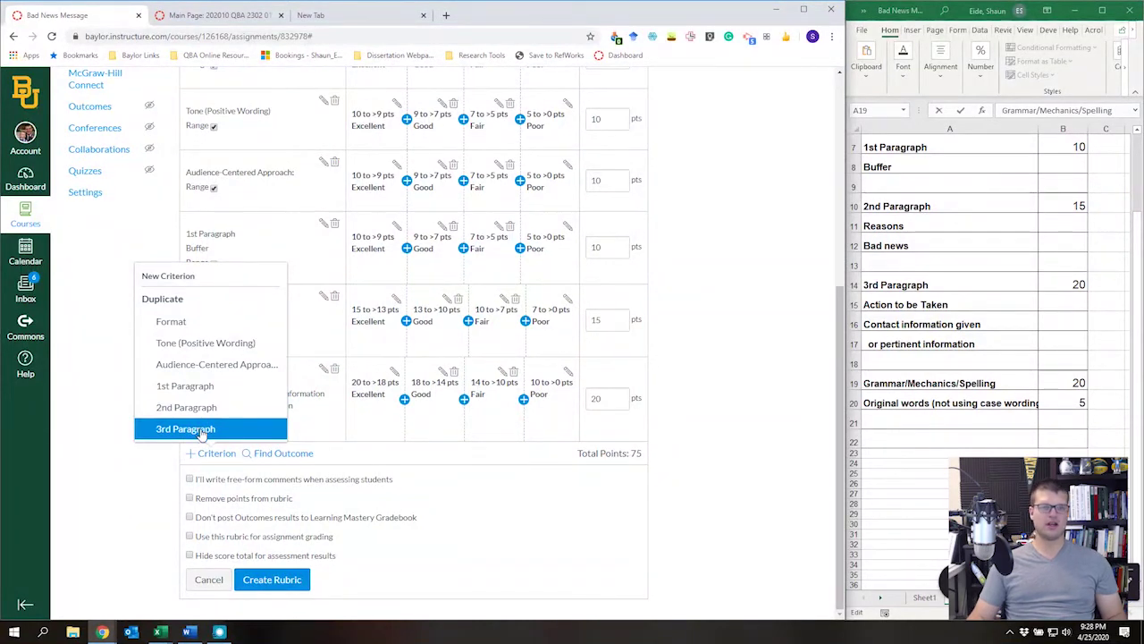
click(188, 429)
key(ctrl+a)
key(ctrl+v)
key(Tab)
key(ctrl+a)
key(BackSpace)
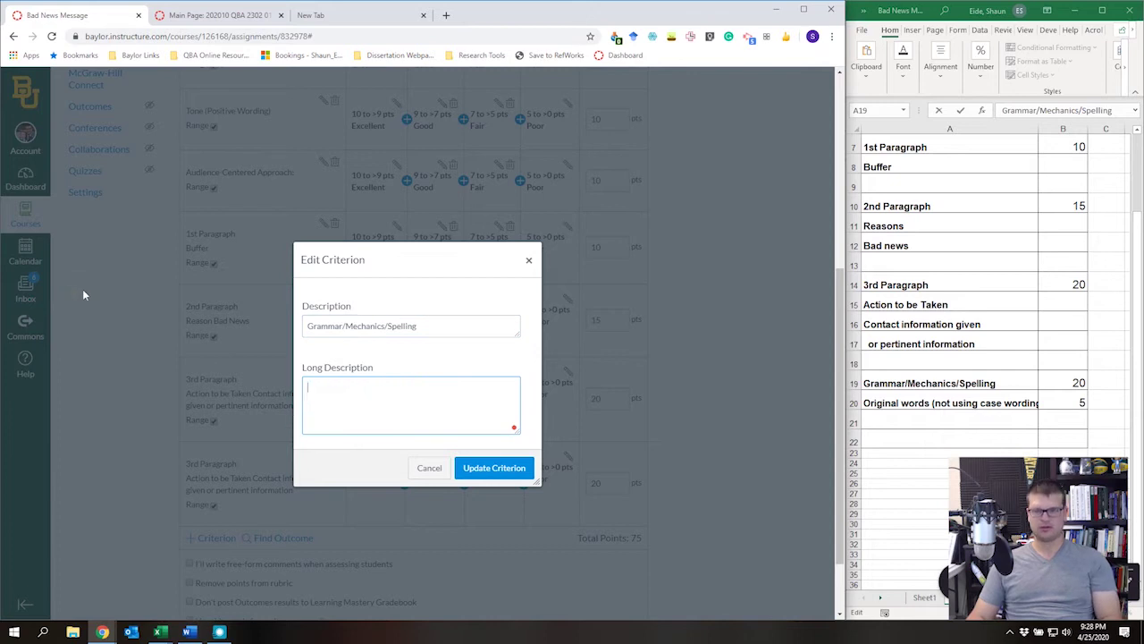
click(495, 467)
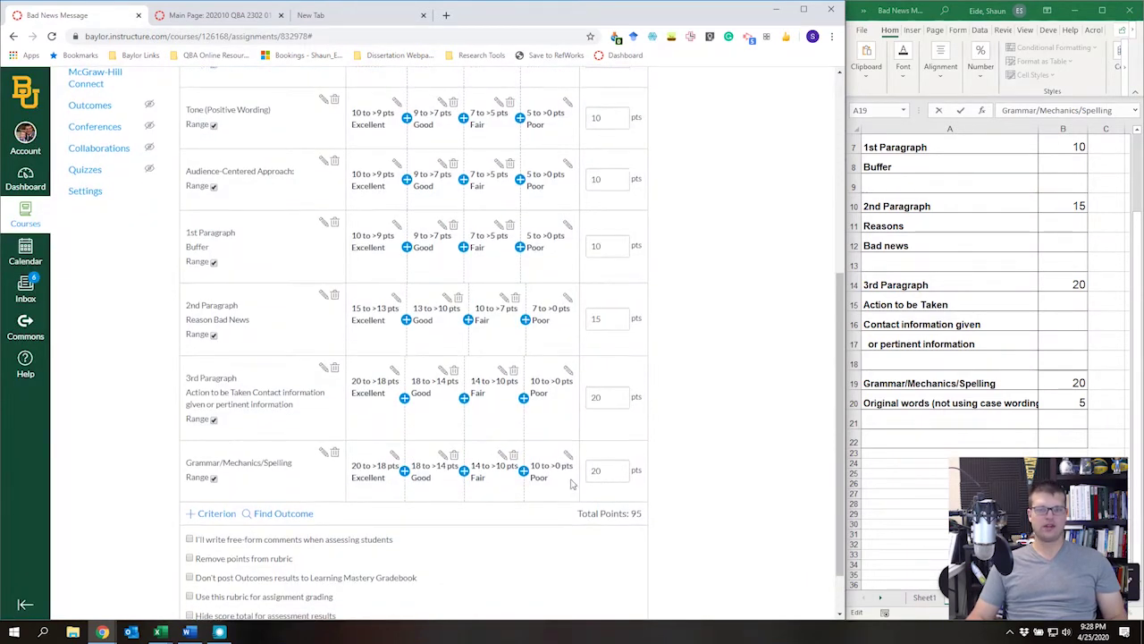
Duplicate the Format criterion with the spreadsheet's "Original words (not using case wording)" as its long description.
scroll(248, 440, down, 1)
click(217, 452)
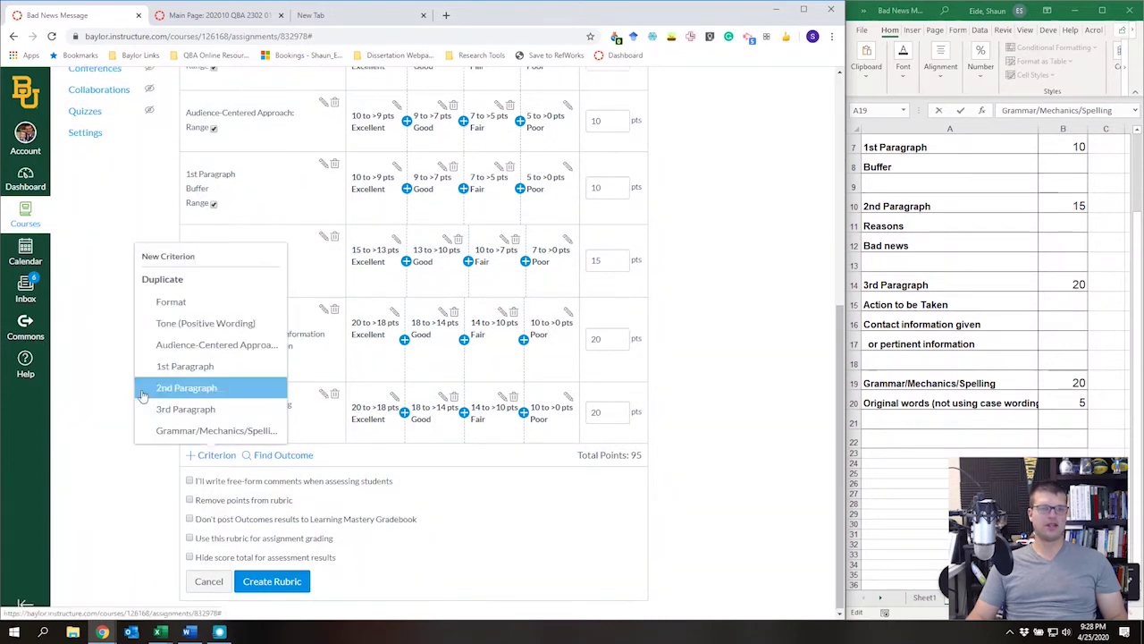
click(179, 302)
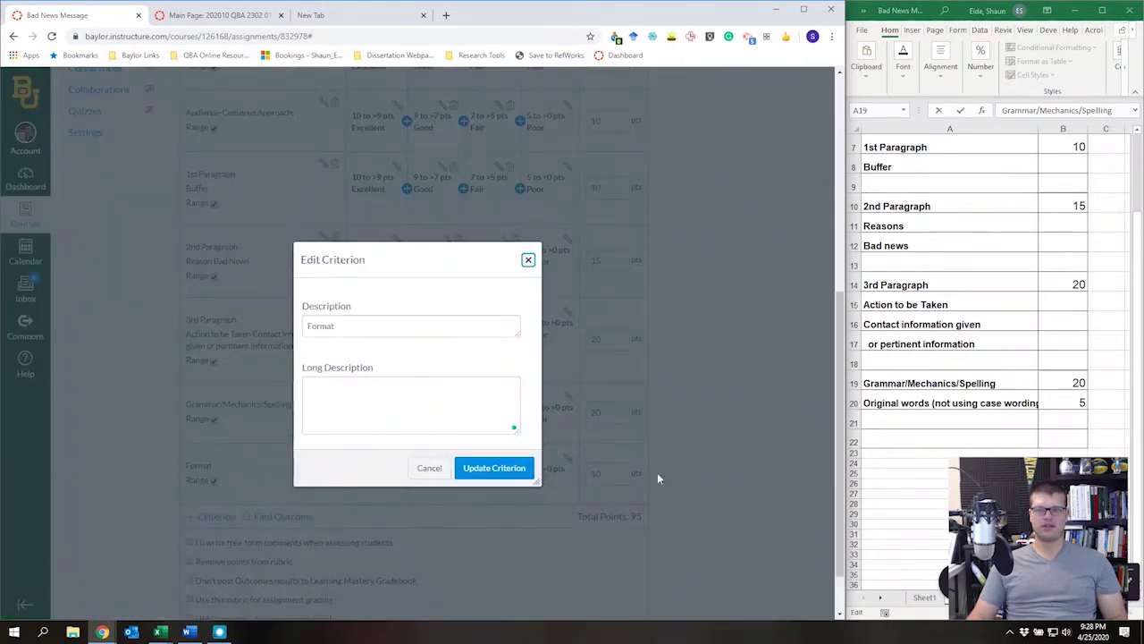
triple_click(370, 328)
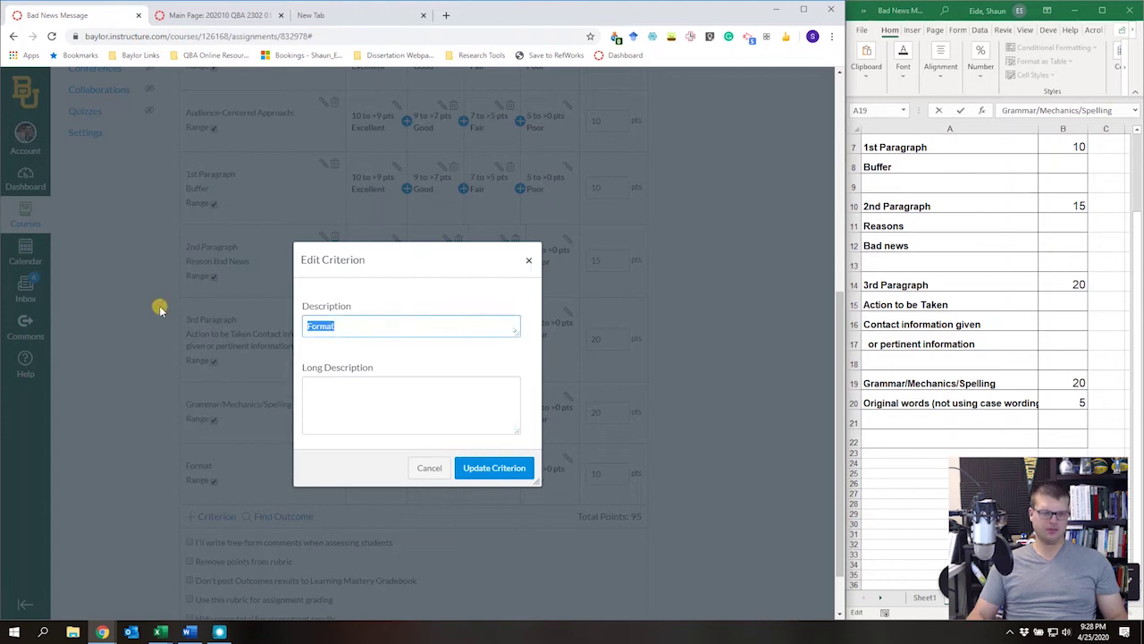
click(939, 399)
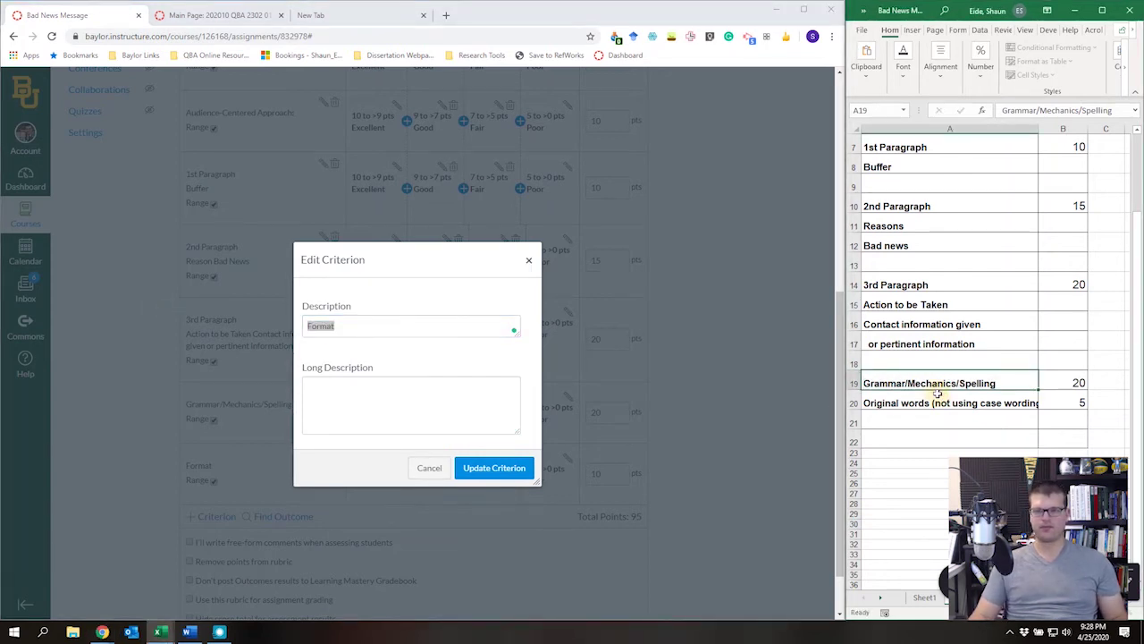
key(shift+End)
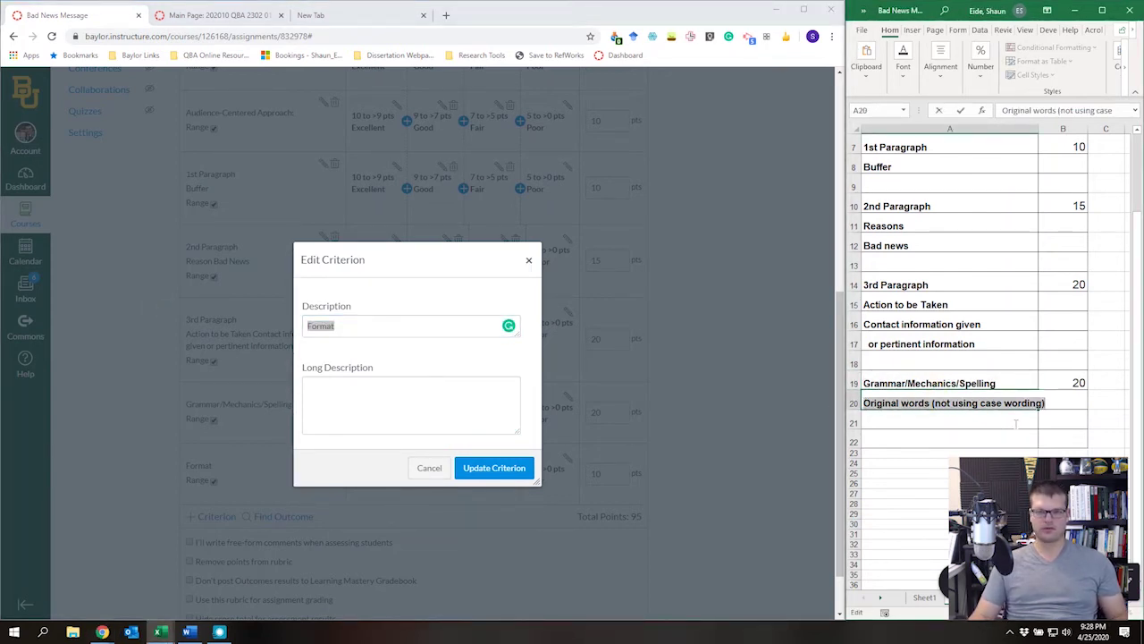
click(342, 393)
key(ctrl+v)
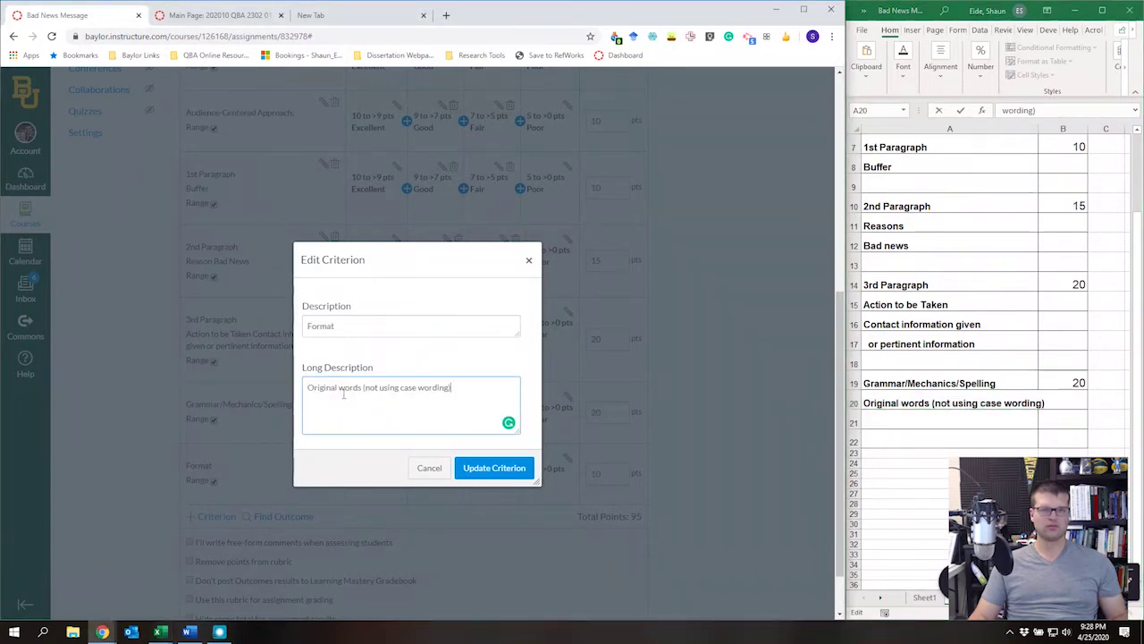
click(516, 474)
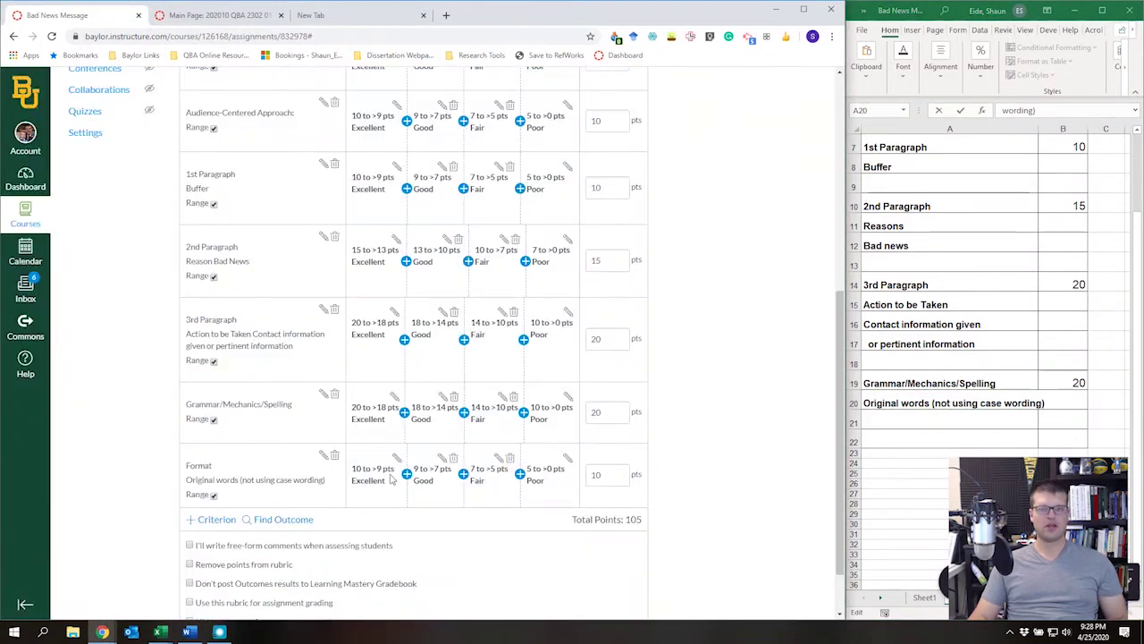
Set the criterion described as "Original words (not using case wording)" to 5 points.
double_click(618, 474)
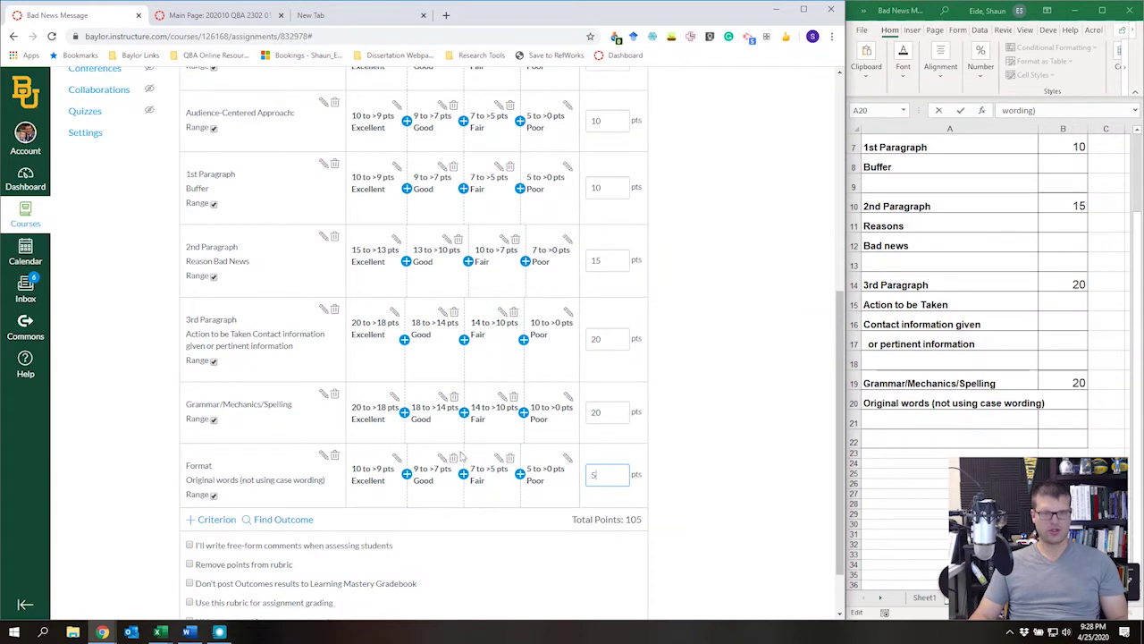
text(5)
key(Tab)
click(395, 473)
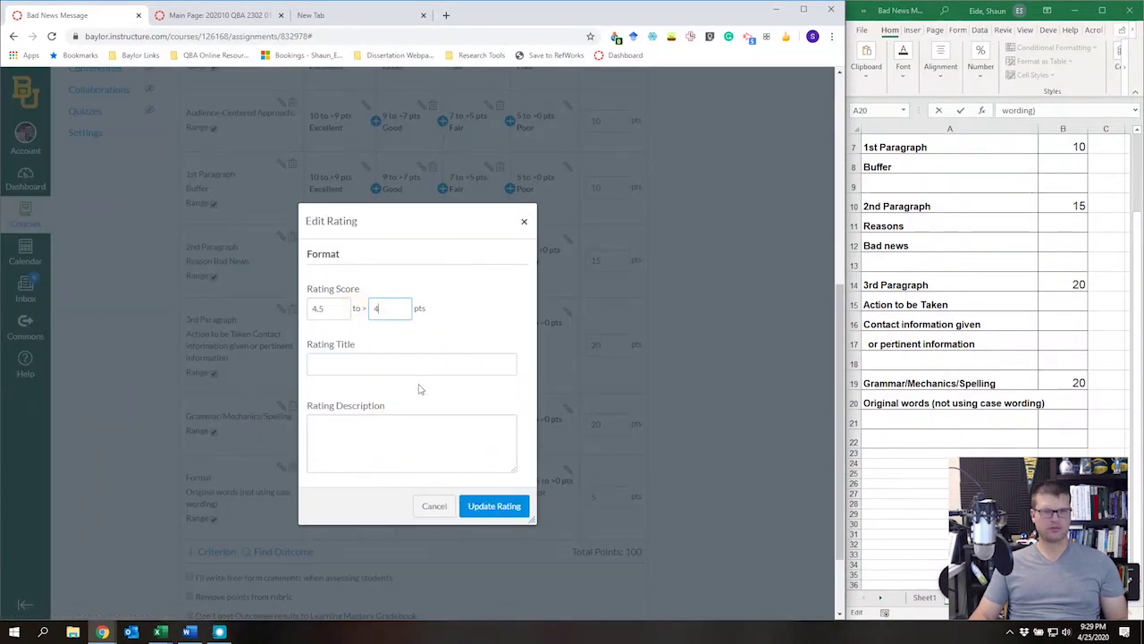
click(510, 507)
click(370, 364)
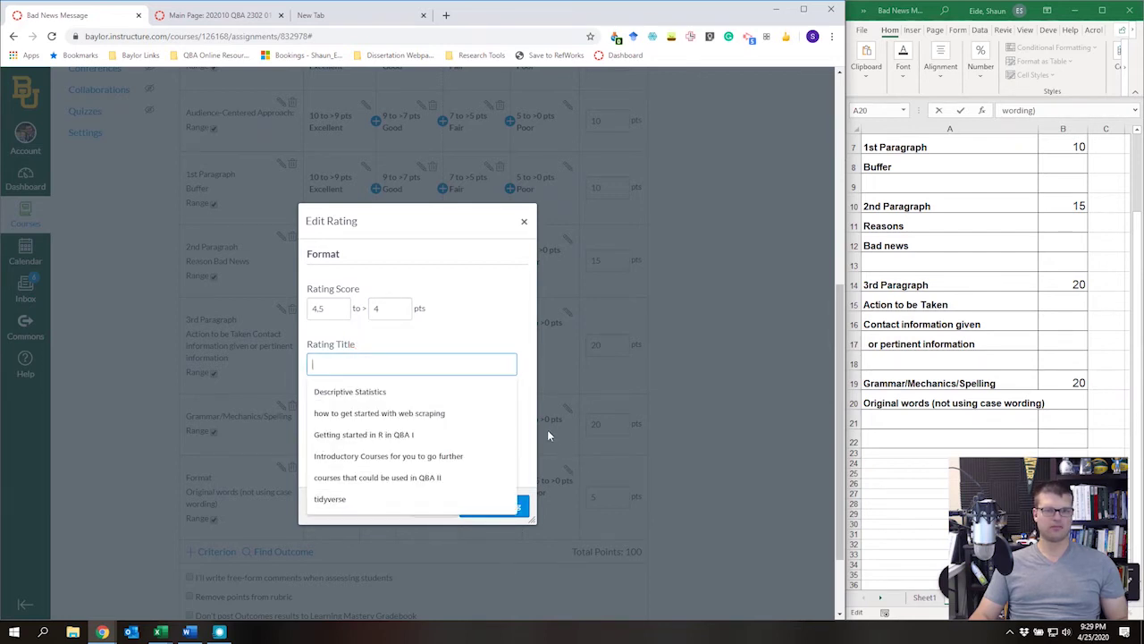
click(521, 435)
click(444, 506)
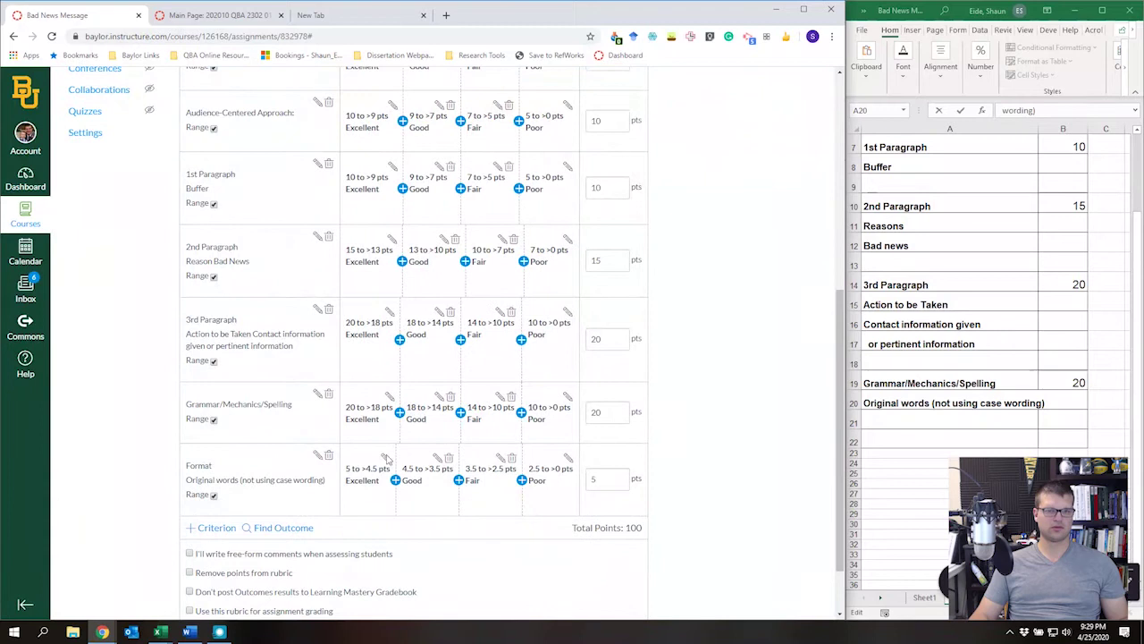
Set the lower limit of the Excellent rating to 4 points in the 5-point Format criterion.
click(385, 468)
click(378, 308)
double_click(378, 307)
text(4)
click(474, 505)
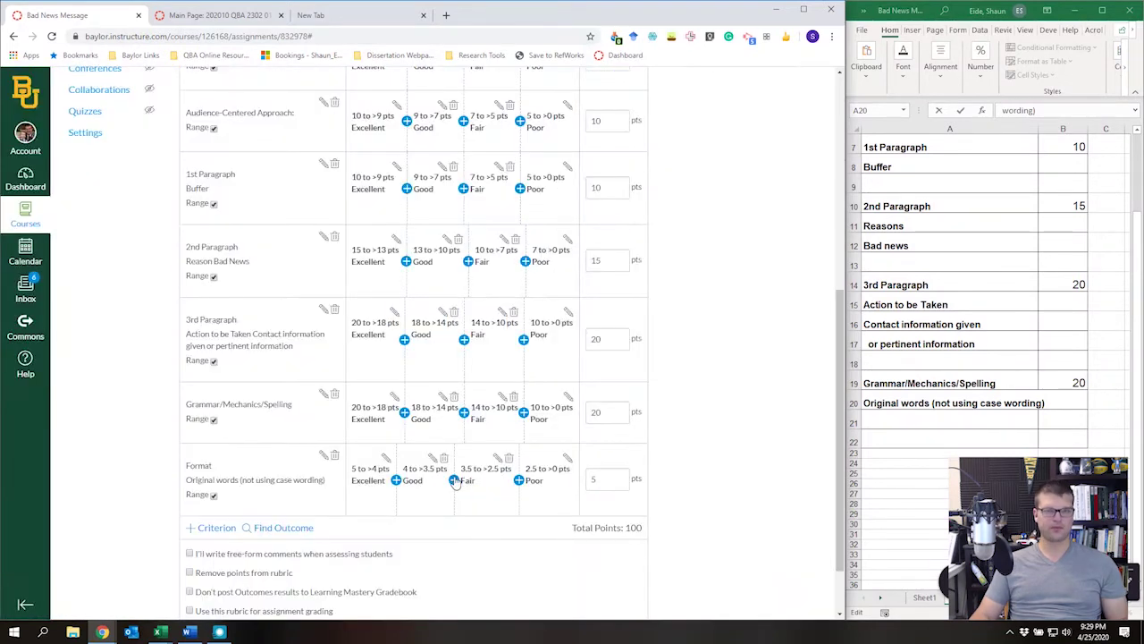
Set the lower limits of the 5-point Format criterion's Good and Fair ratings to 3 and 2 points.
click(432, 458)
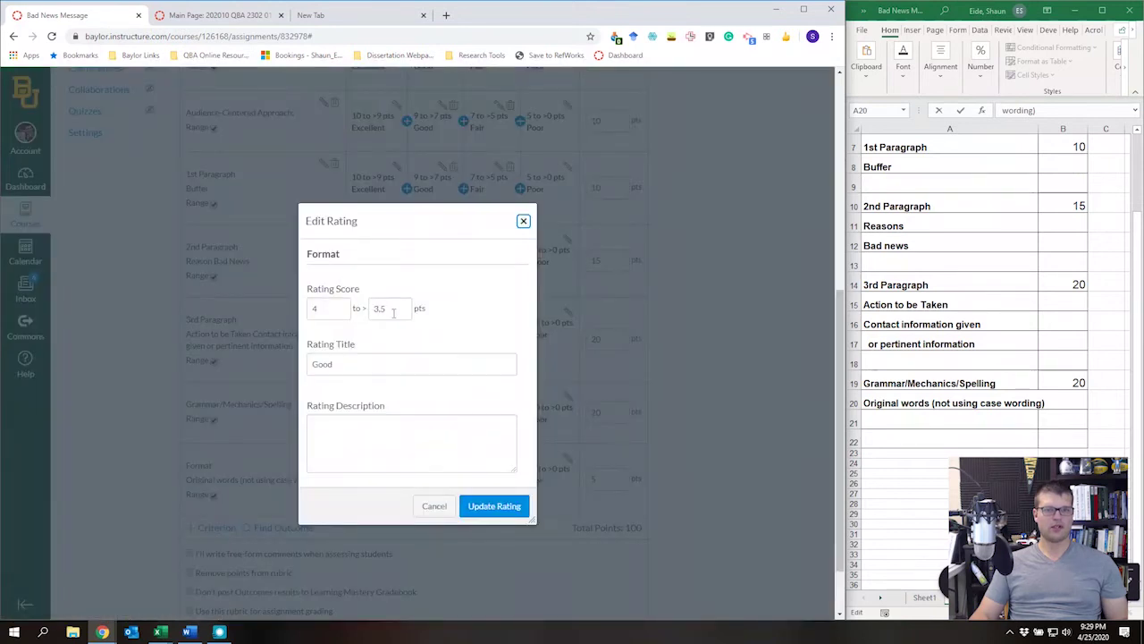
text(3)
click(484, 507)
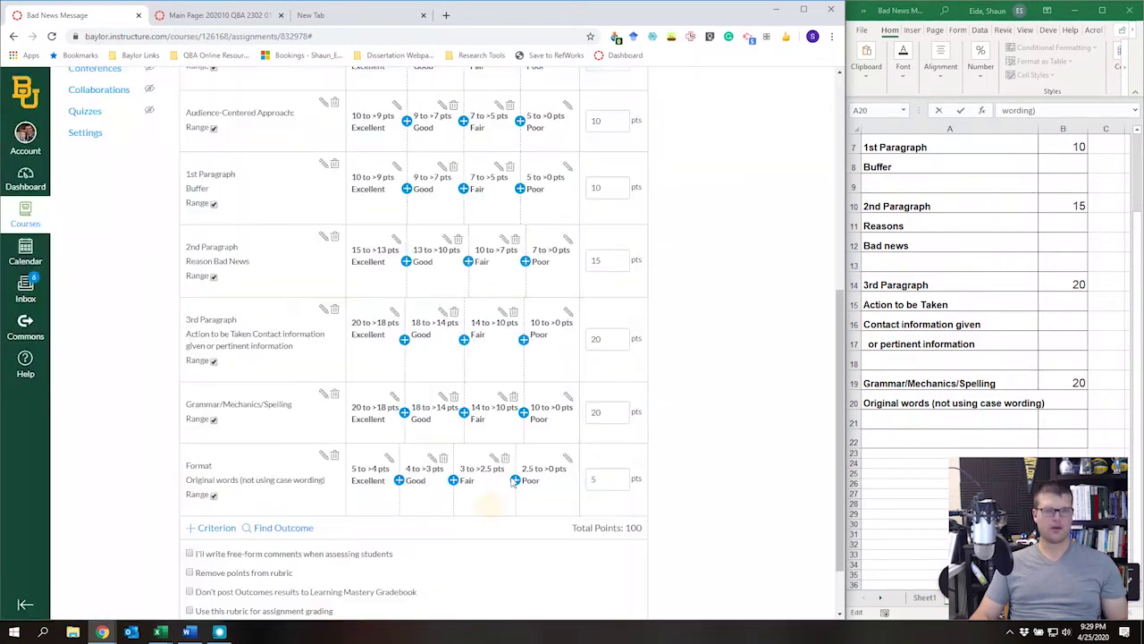
click(494, 458)
text(2)
key(Tab)
click(483, 507)
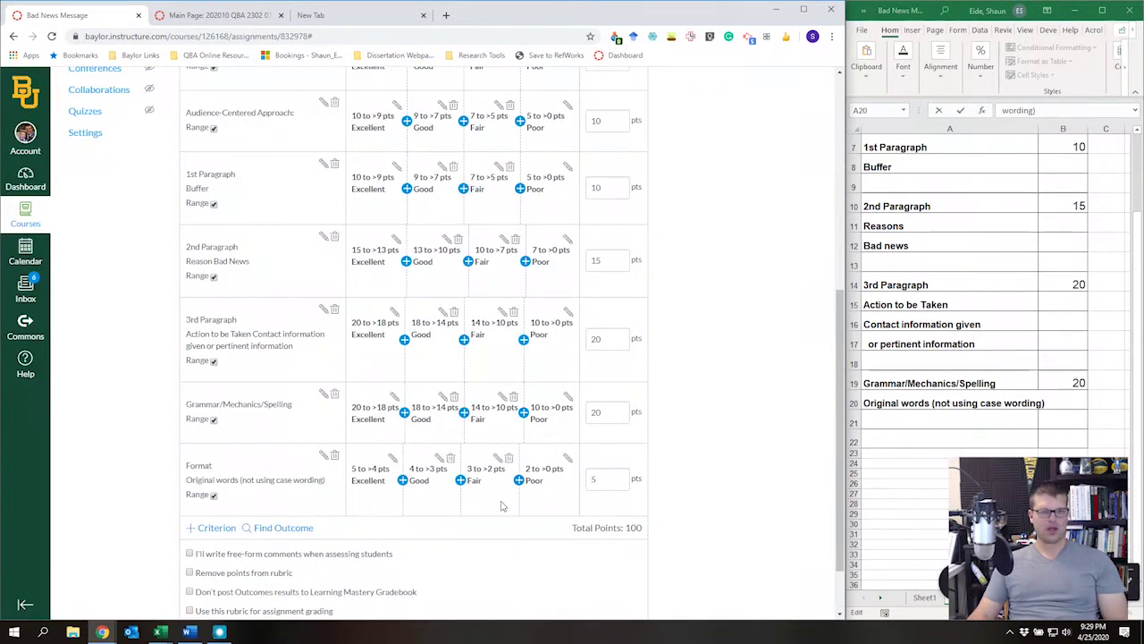
Enable using this rubric for assignment grading and create the Bad News Message Rubric.
scroll(482, 509, down, 1)
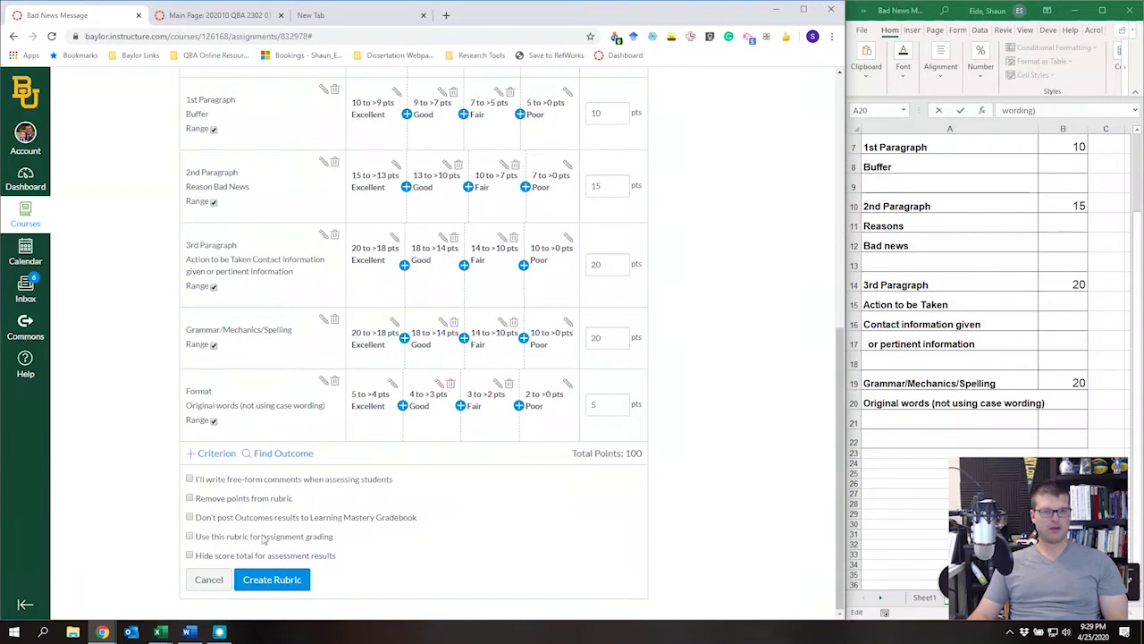
click(190, 538)
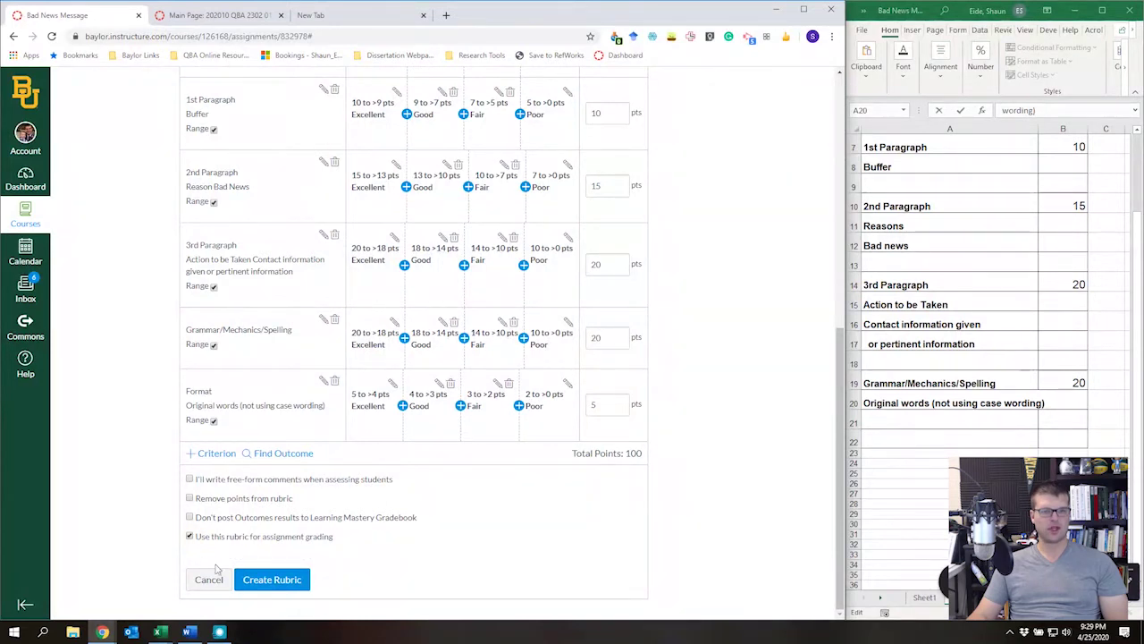
click(277, 580)
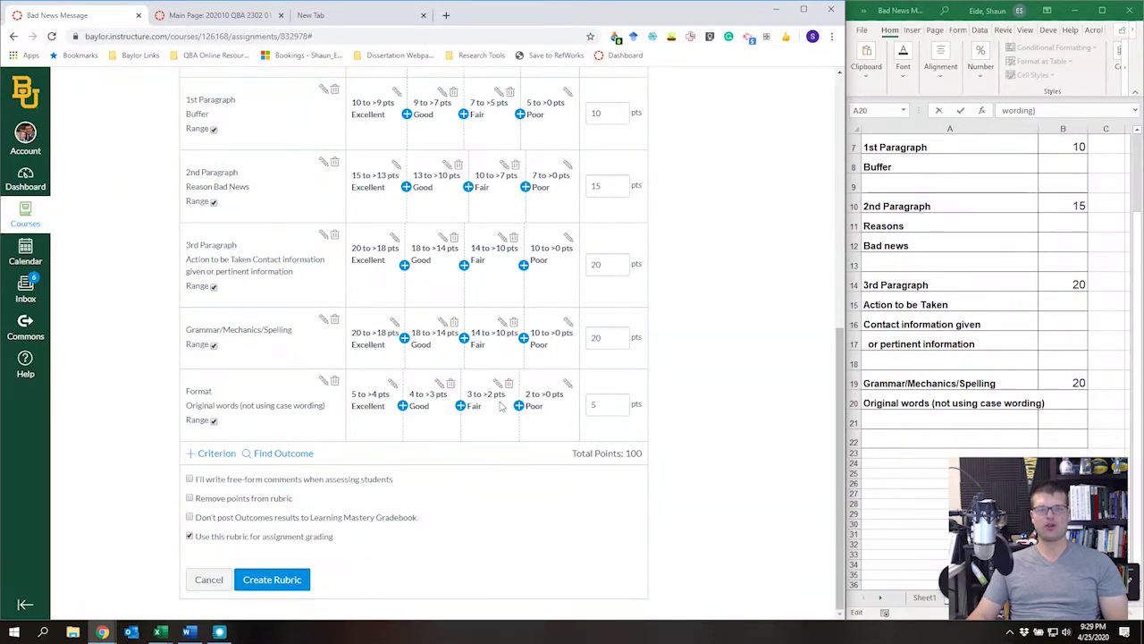
scroll(352, 525, up, 4)
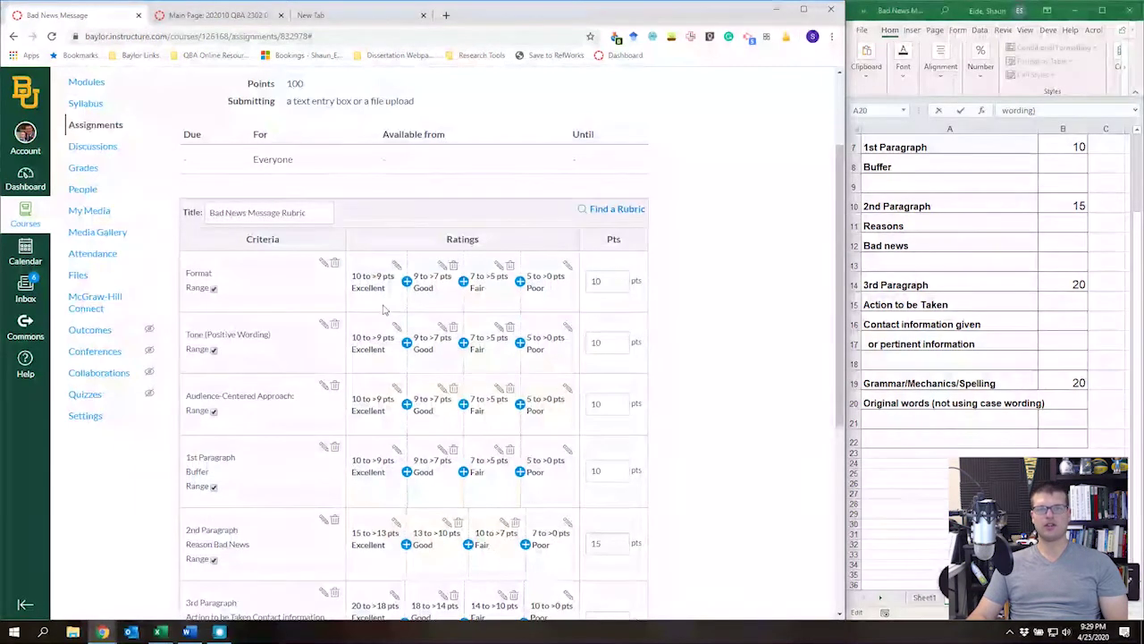
scroll(371, 514, down, 3)
scroll(375, 514, down, 3)
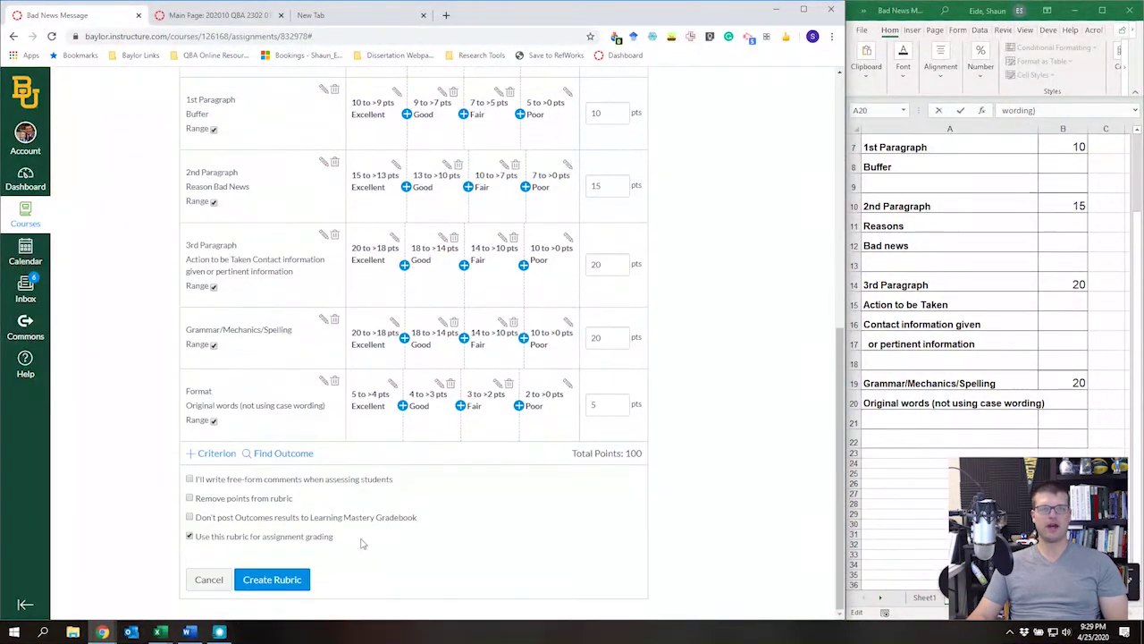
click(271, 580)
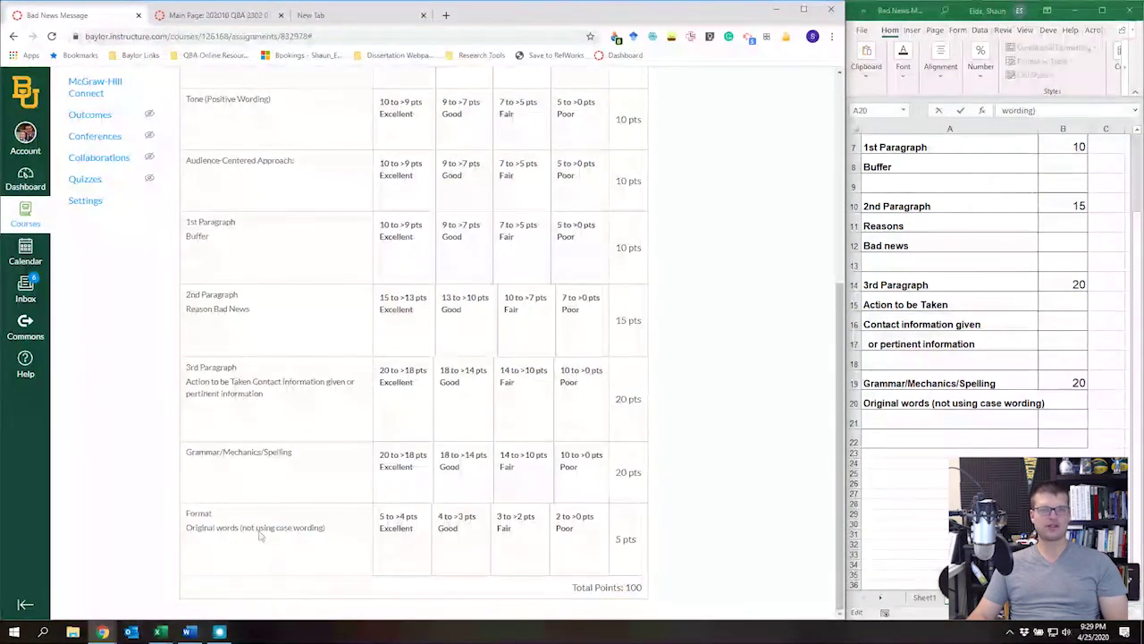
Review the saved rubric on the assignment page and enter Student View from the course home page.
scroll(264, 519, up, 4)
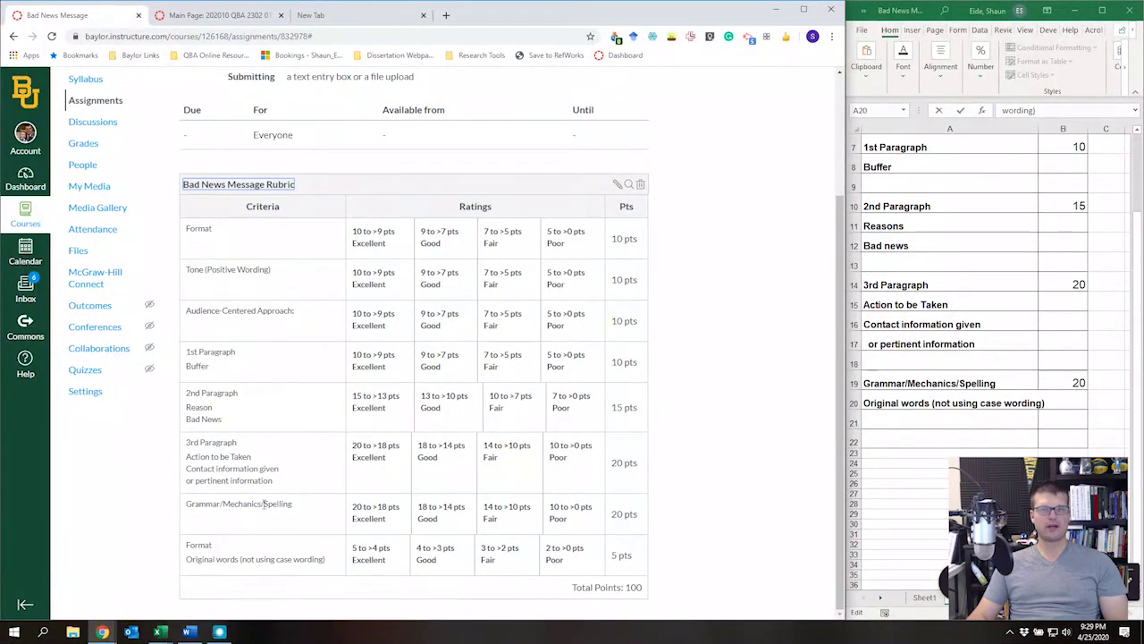
scroll(264, 503, up, 2)
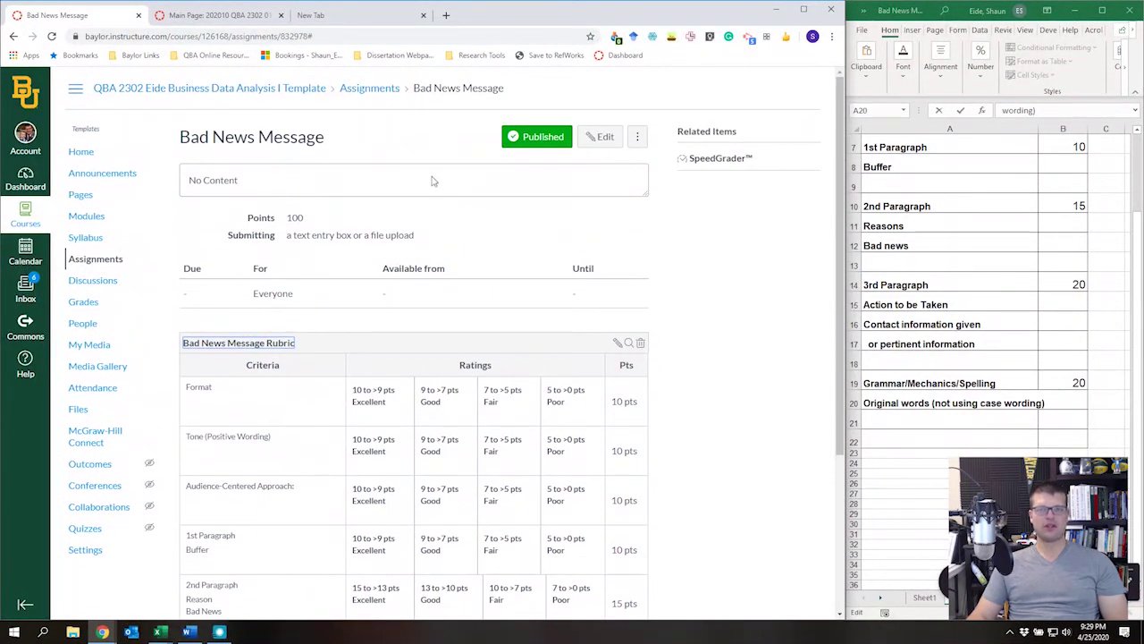
scroll(426, 167, down, 3)
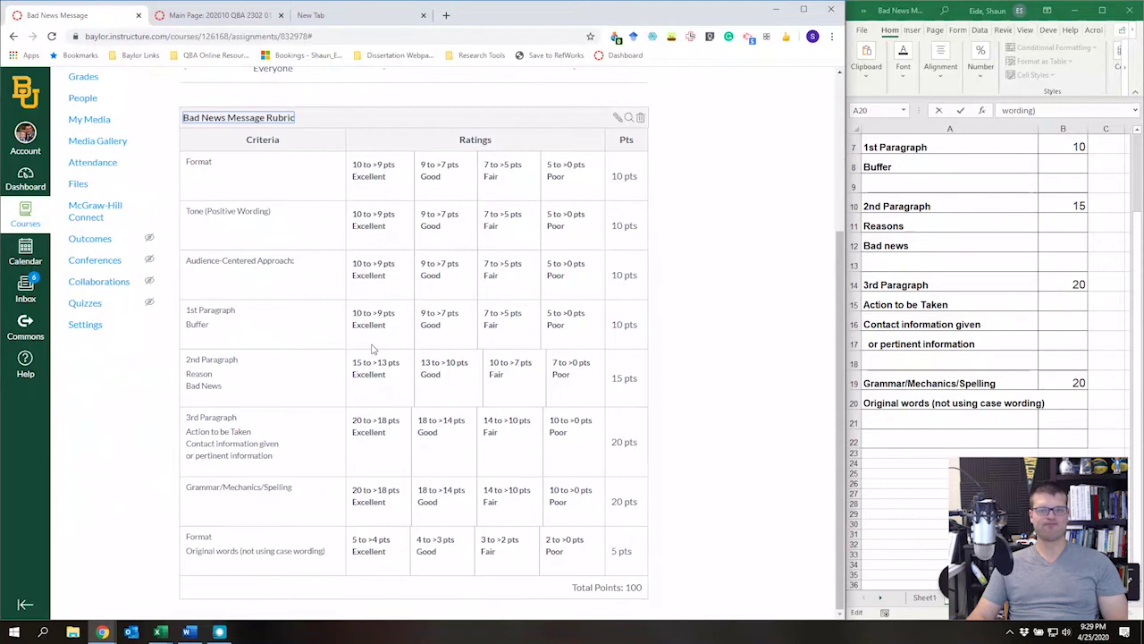
scroll(357, 152, up, 3)
click(151, 92)
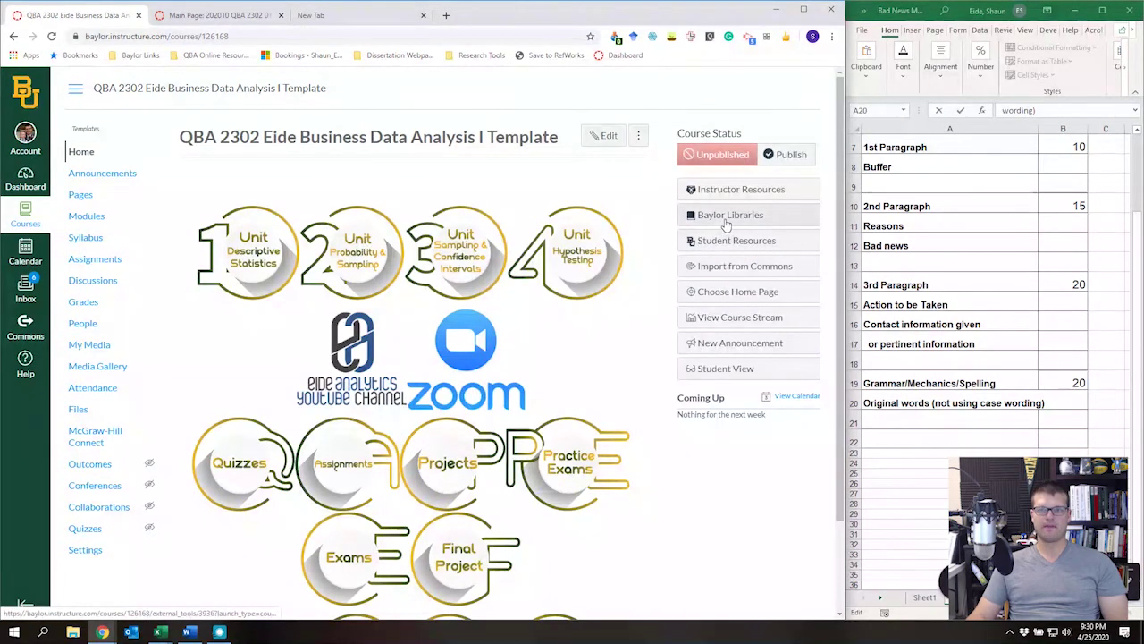
click(743, 369)
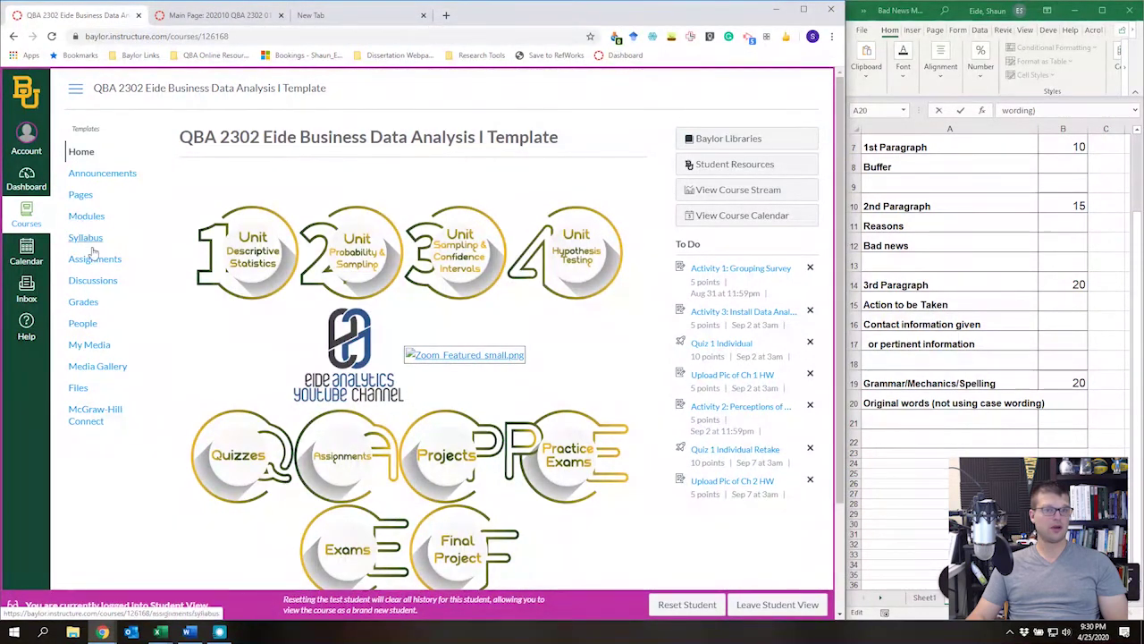
Find the Bad News Message assignment in the student's assignments list by searching for "bad", and open it to check its rubric.
click(140, 257)
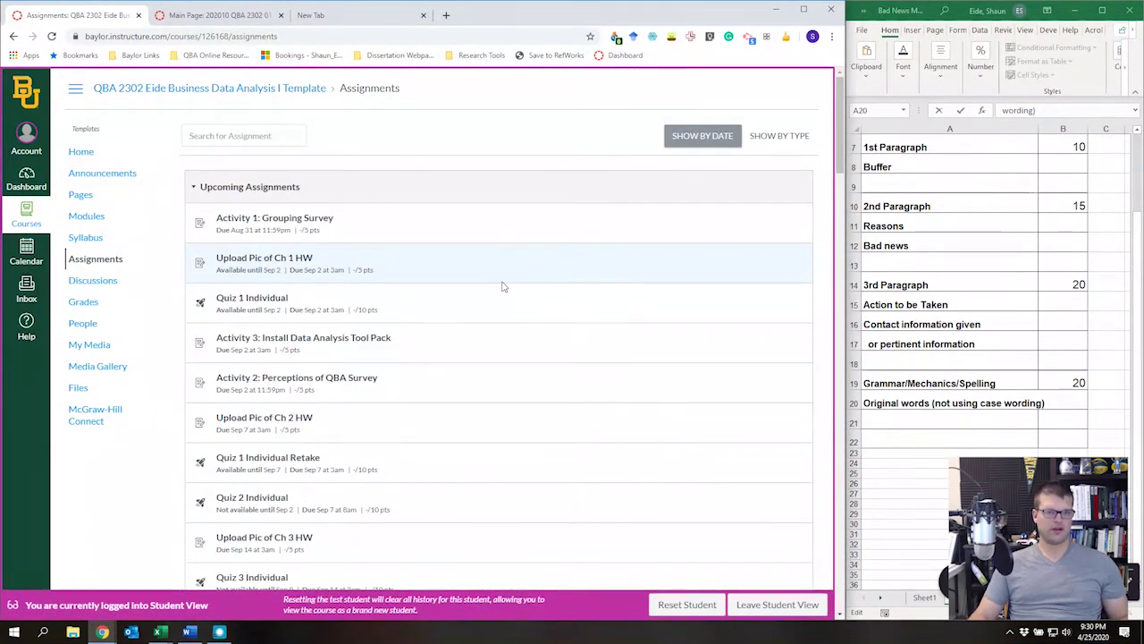
key(ctrl+f)
text(bad)
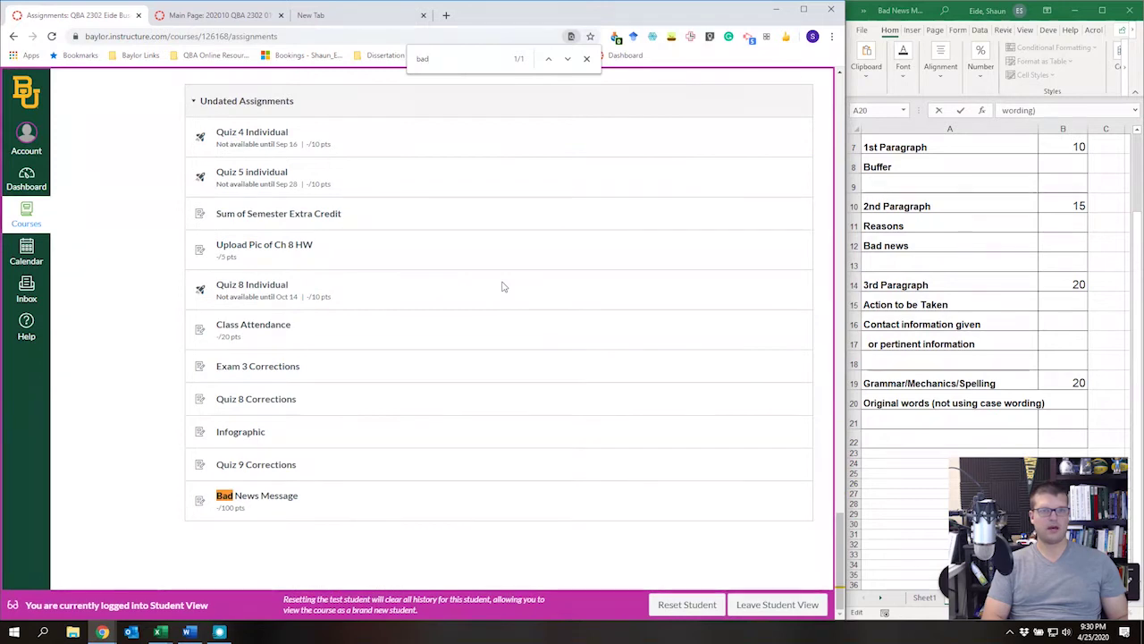
click(251, 504)
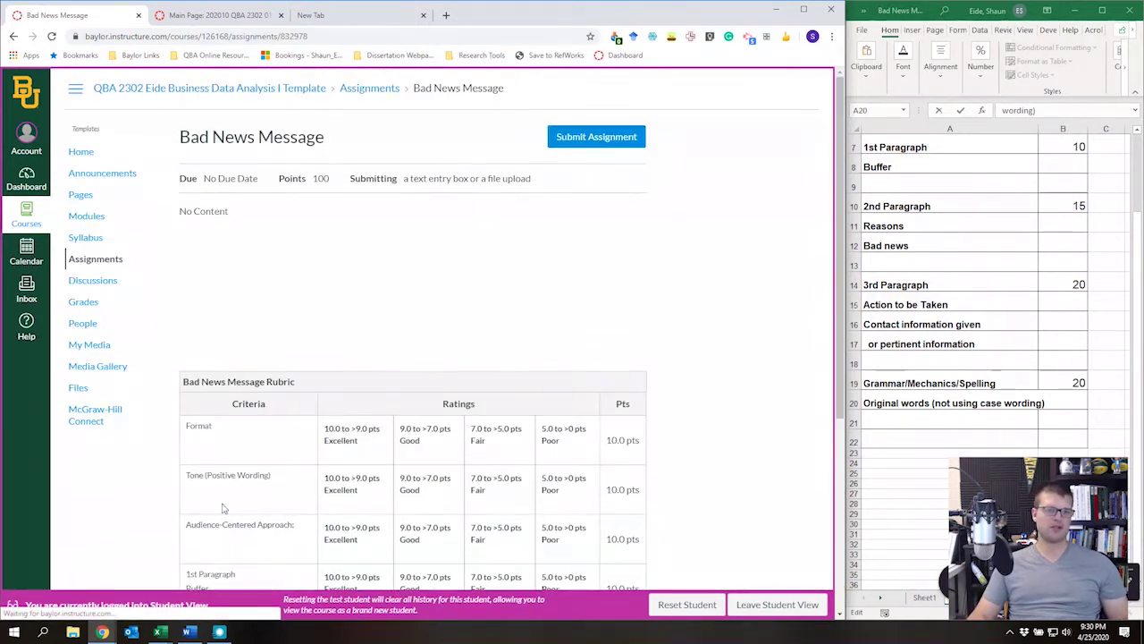
scroll(242, 250, down, 3)
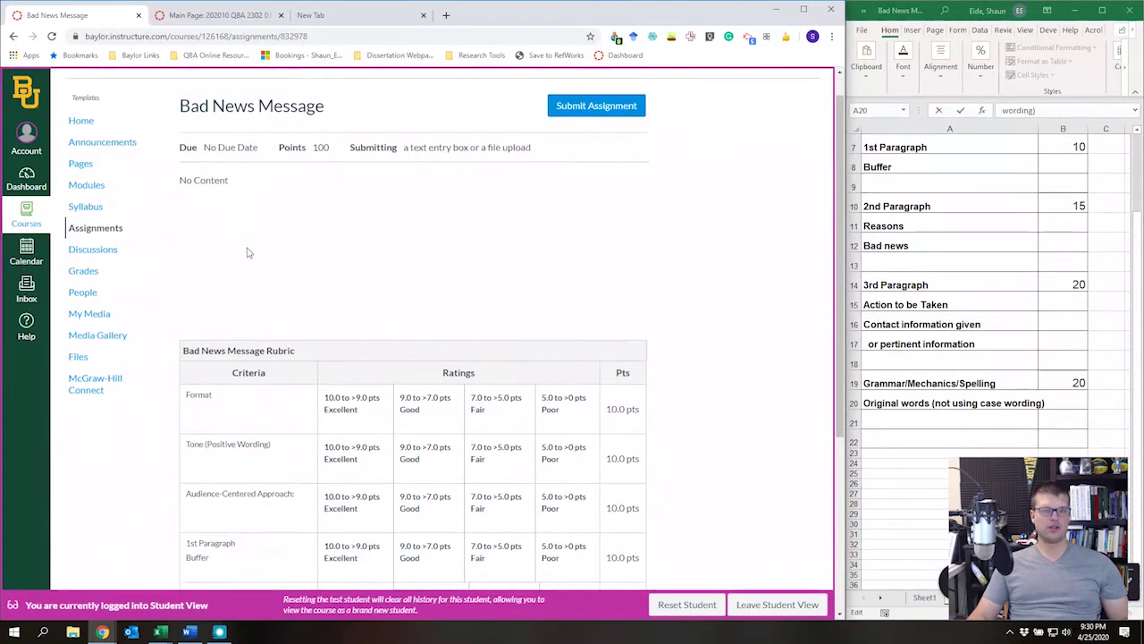
scroll(393, 411, up, 1)
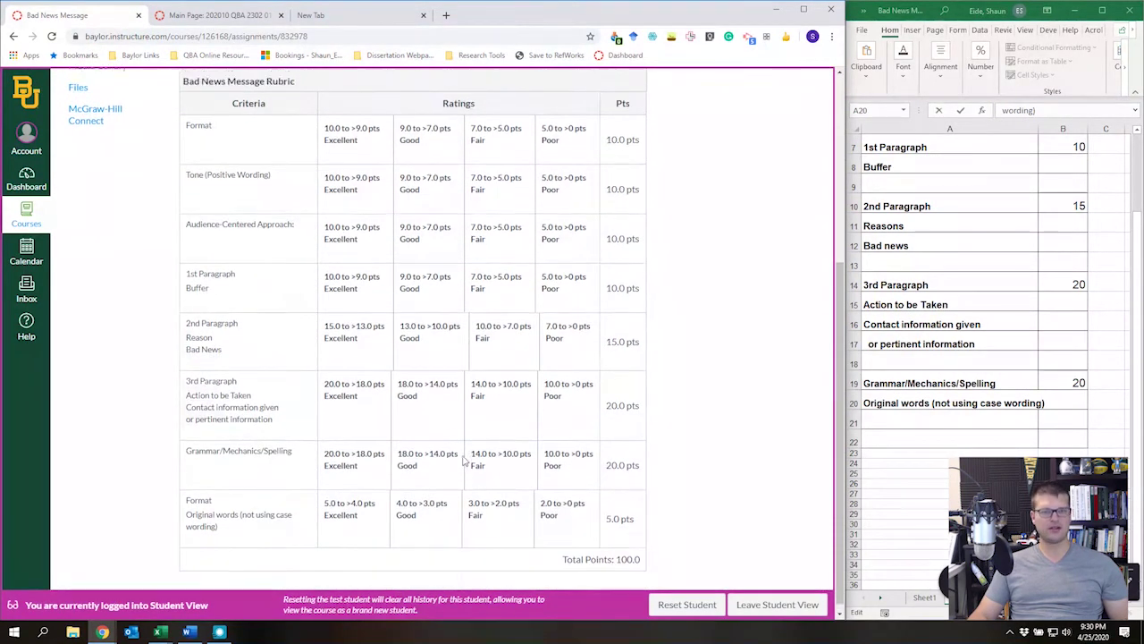
scroll(447, 435, up, 4)
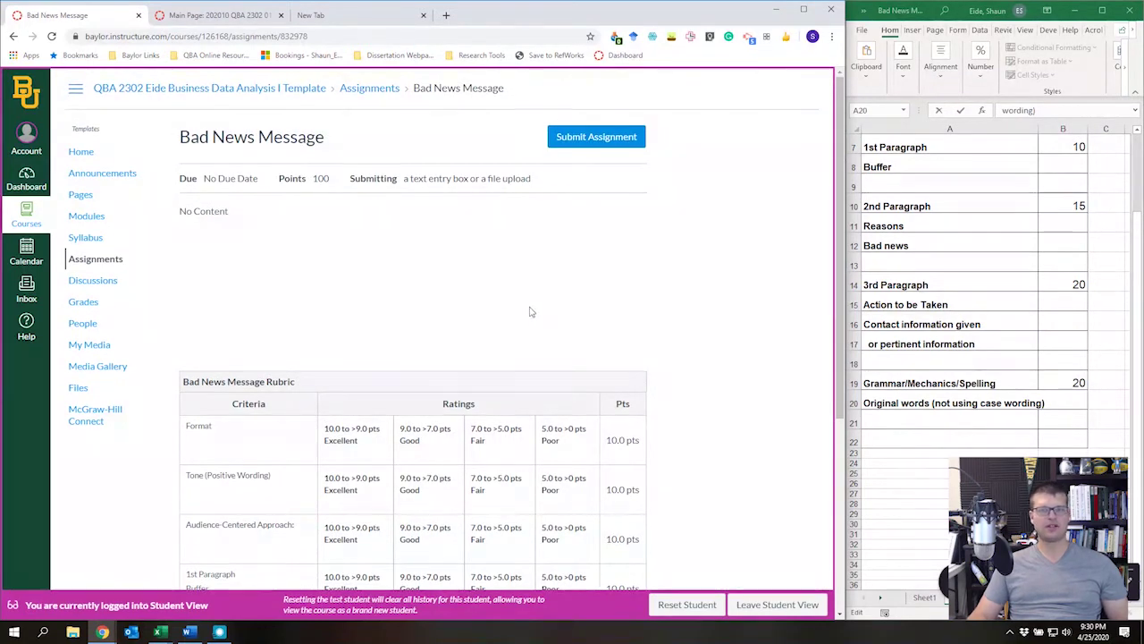
Submit the Bad News Message assignment as the test student by uploading the NCFR proposal Word document.
click(577, 143)
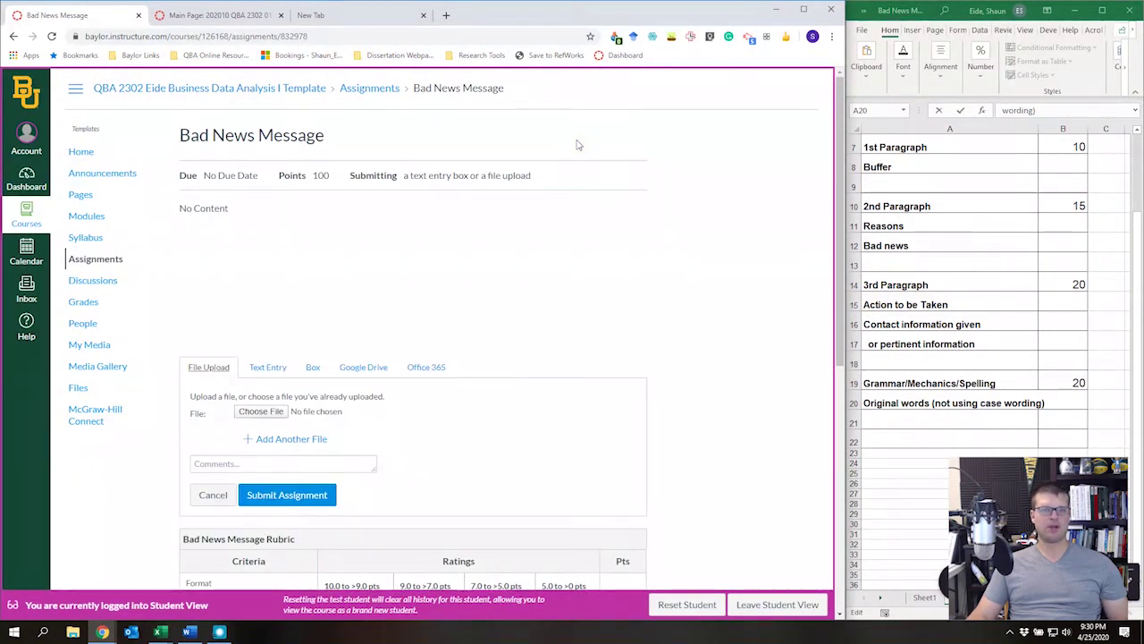
click(261, 414)
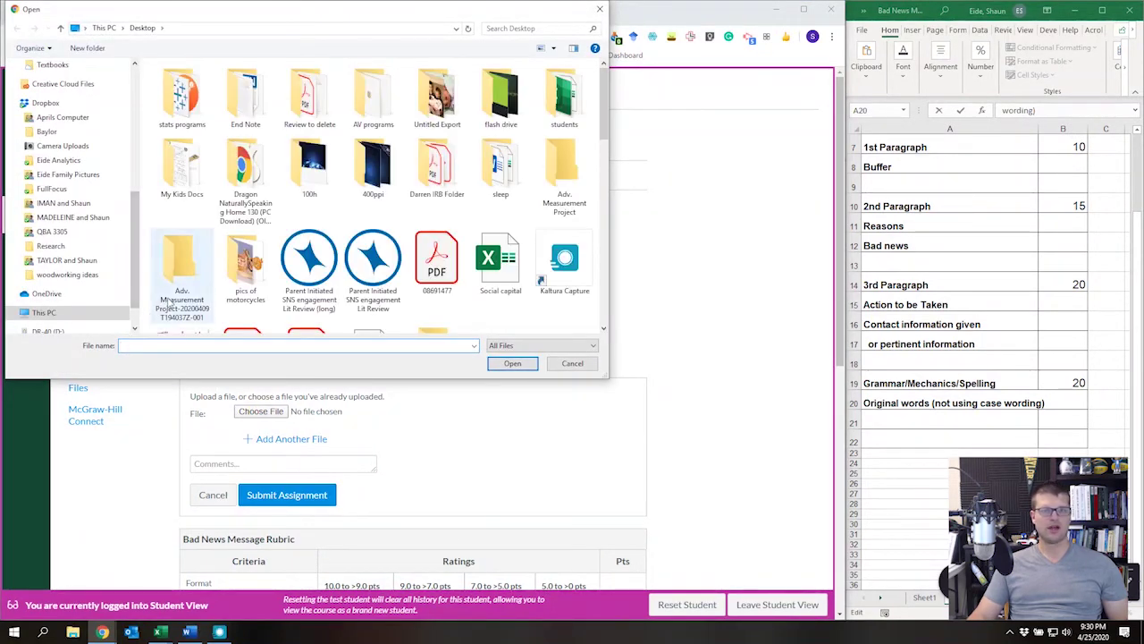
scroll(192, 293, down, 5)
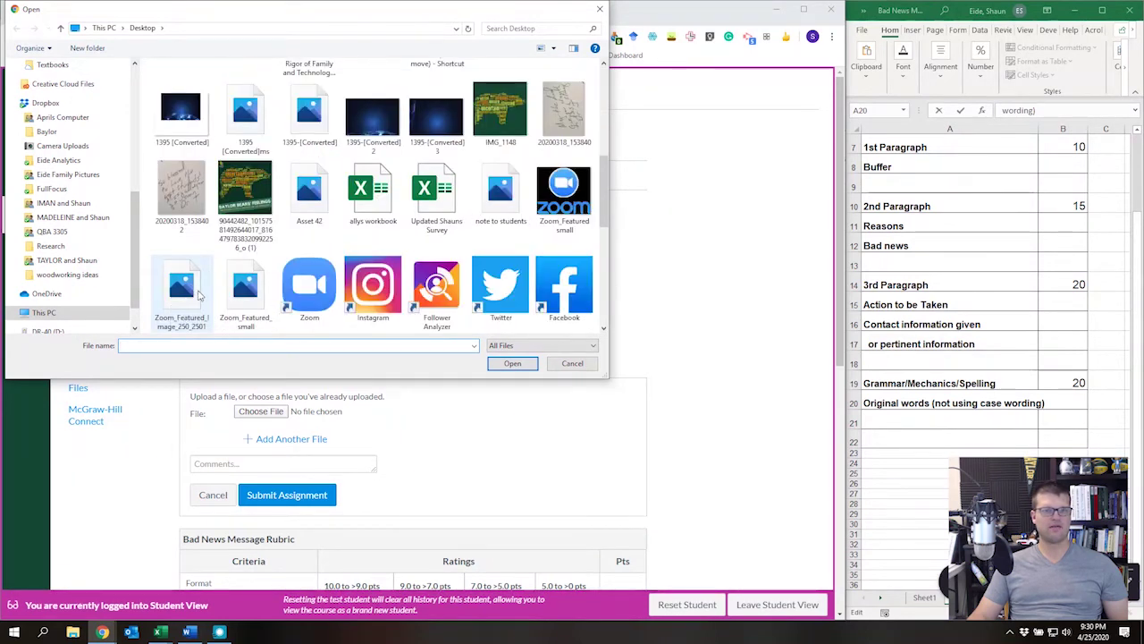
scroll(196, 293, down, 5)
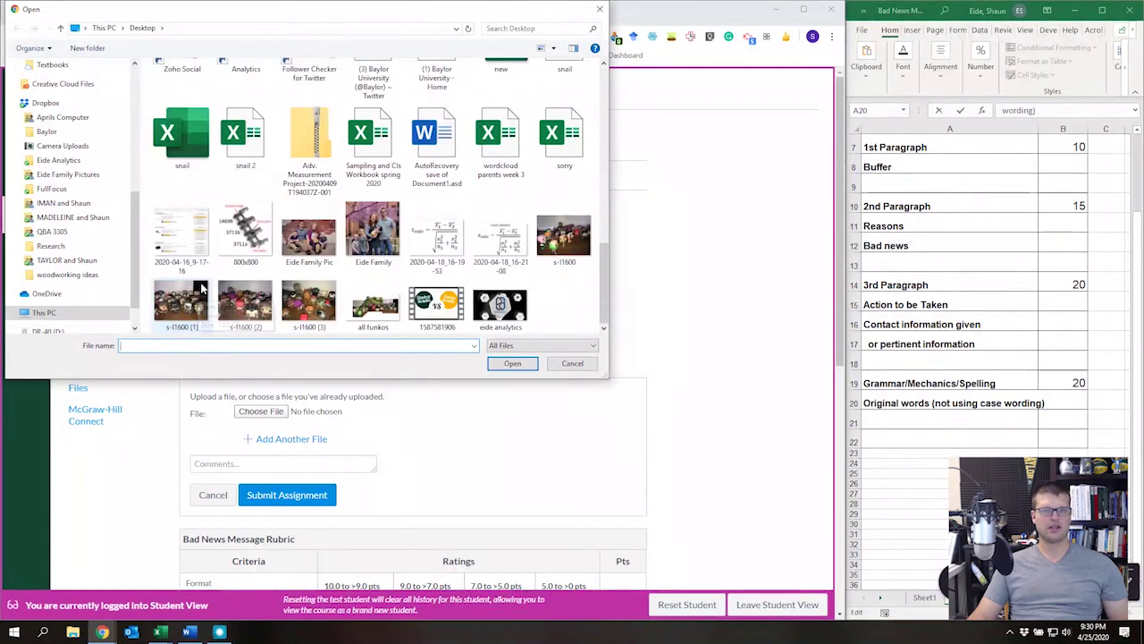
scroll(219, 268, up, 10)
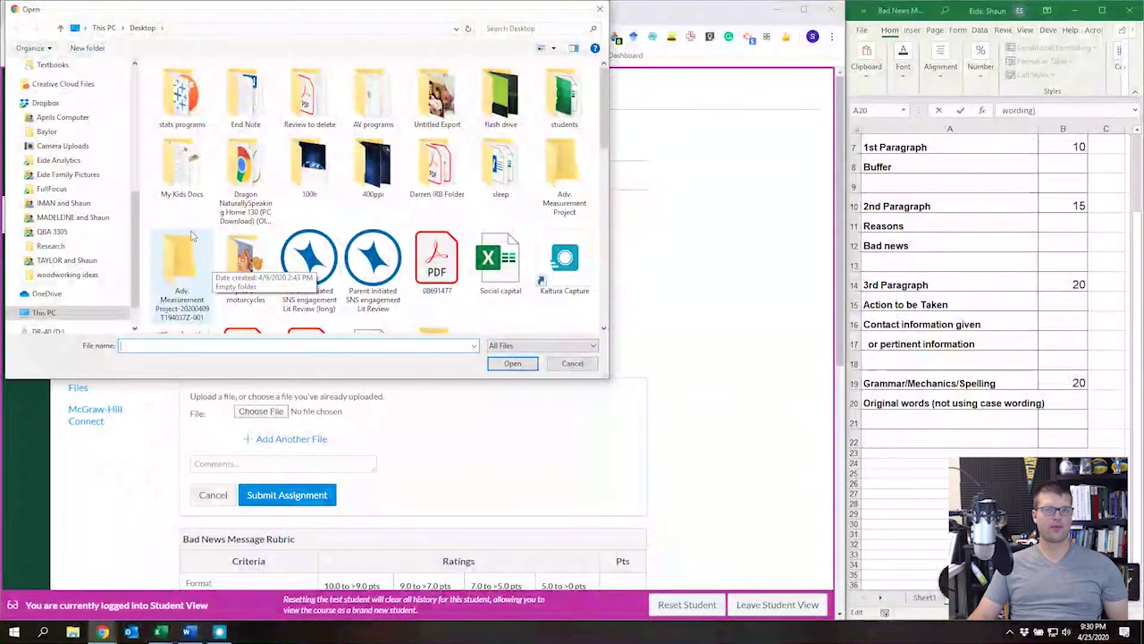
scroll(72, 183, up, 2)
click(68, 177)
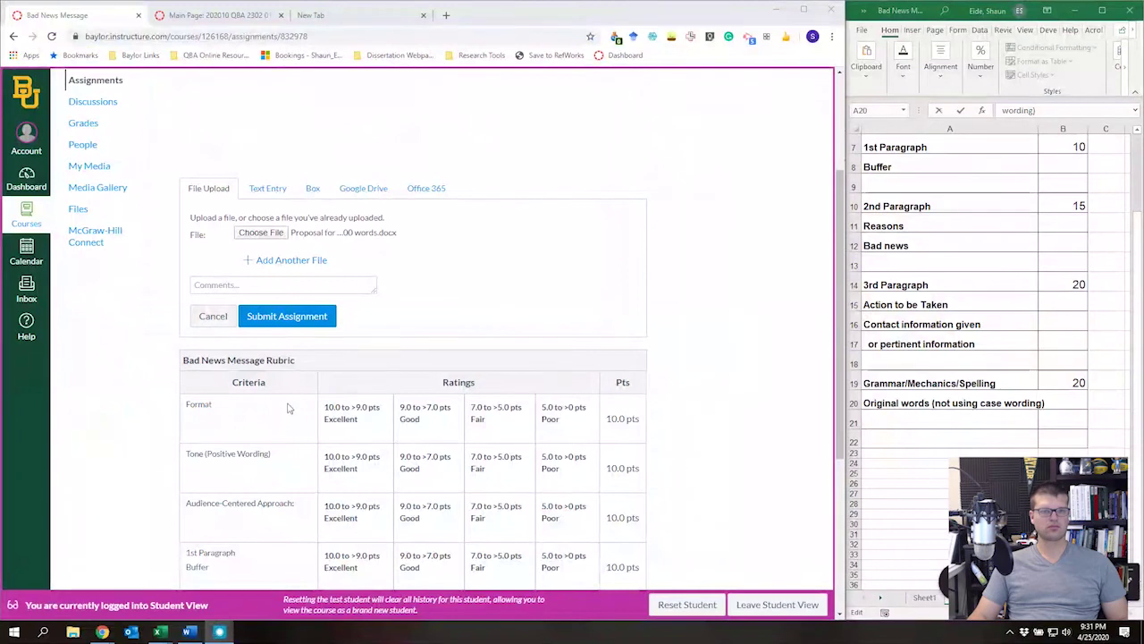
scroll(288, 408, up, 2)
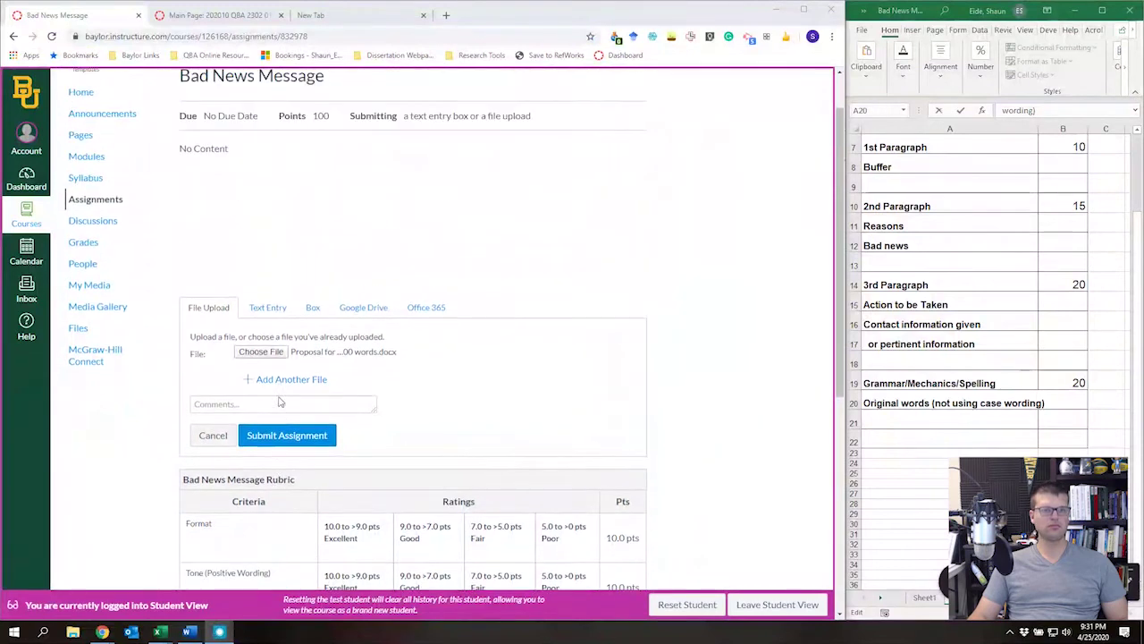
click(304, 438)
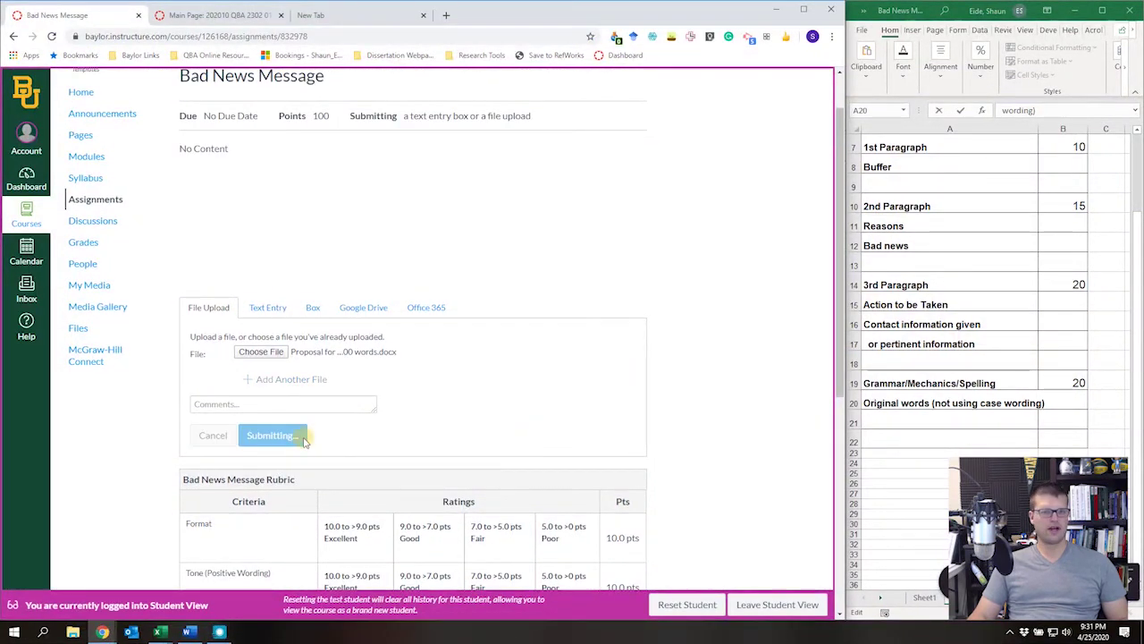
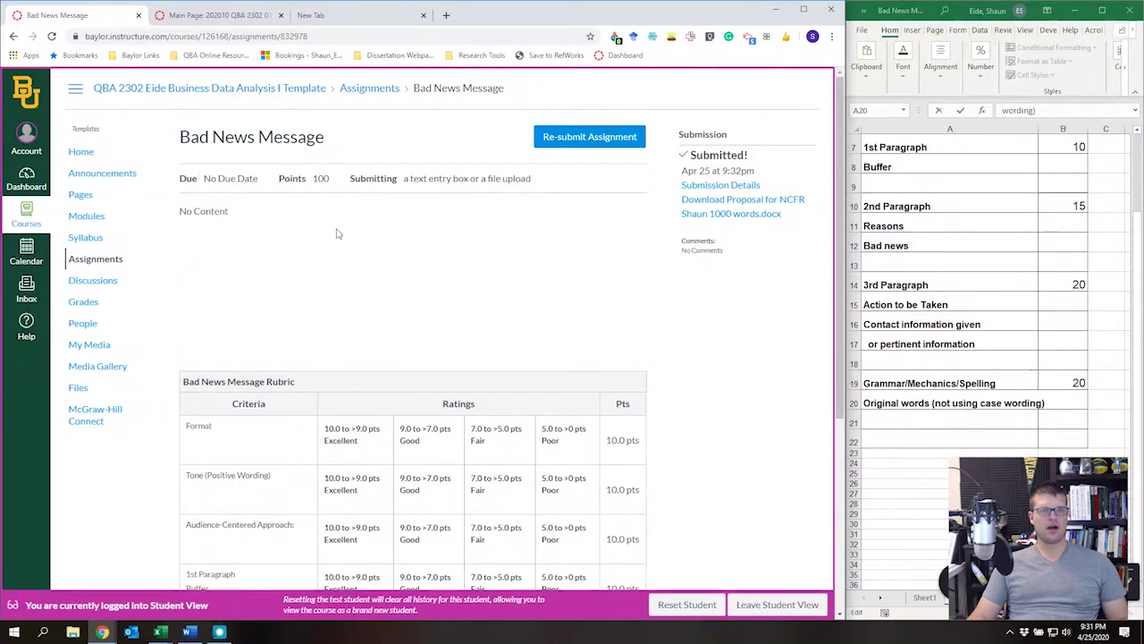
View the test student's submission details and leave Student View.
click(715, 185)
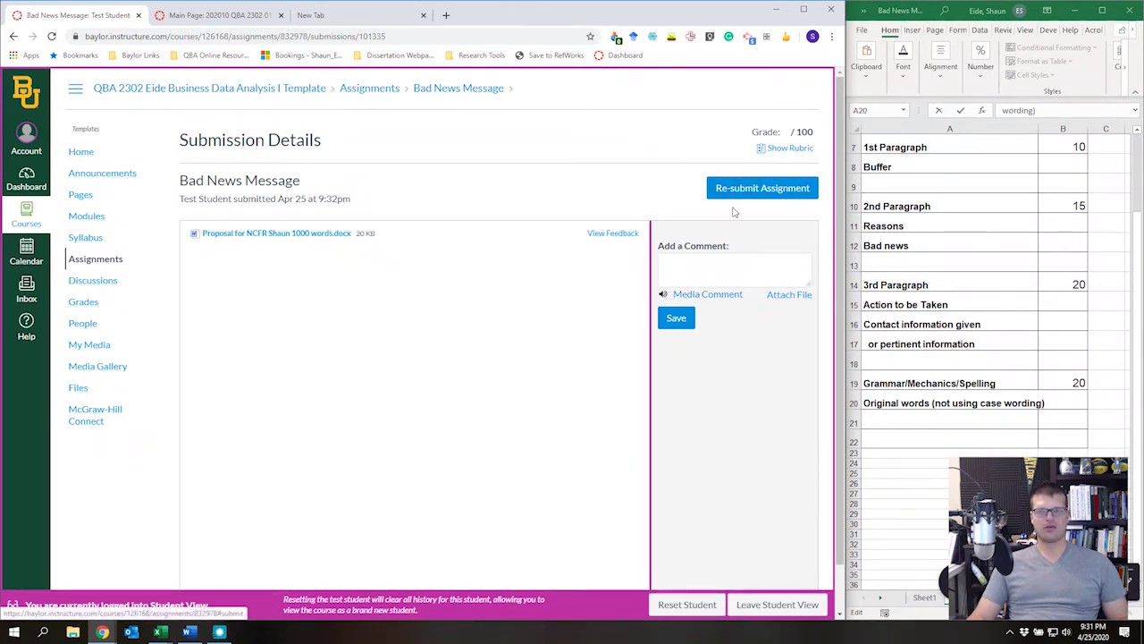
click(753, 608)
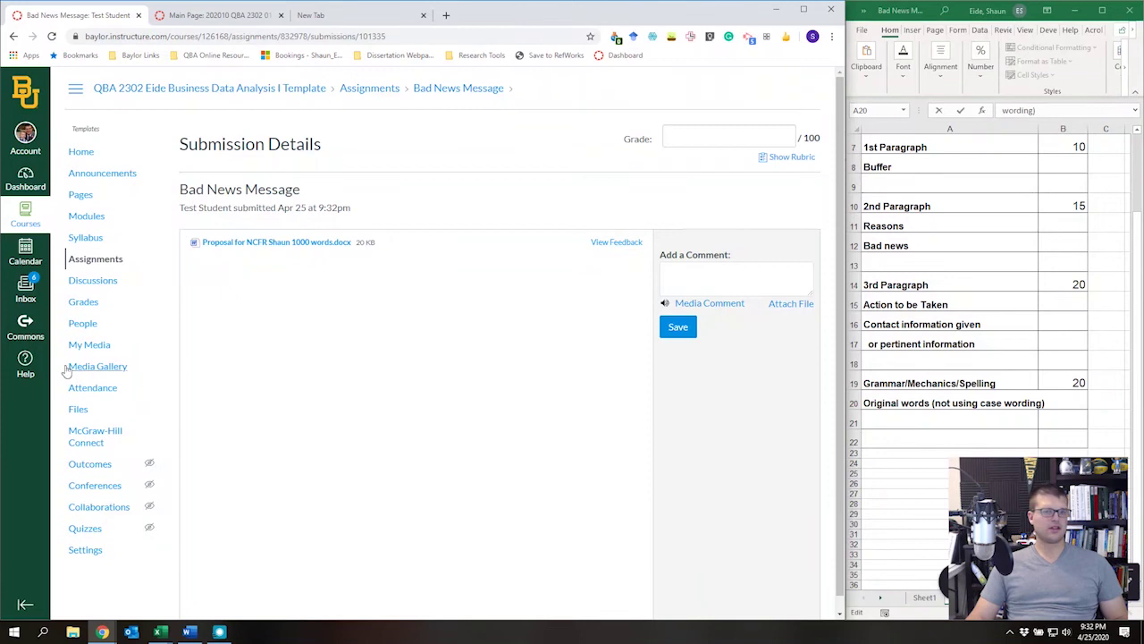
Open the course gradebook and locate the Bad News Message column for the test student.
click(87, 257)
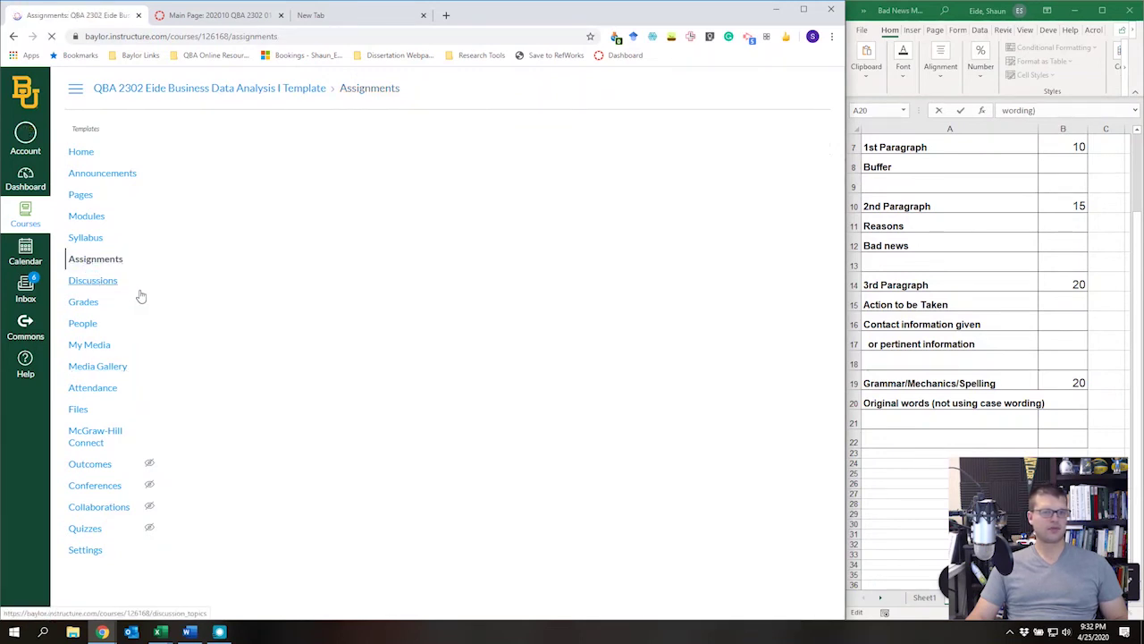
click(83, 304)
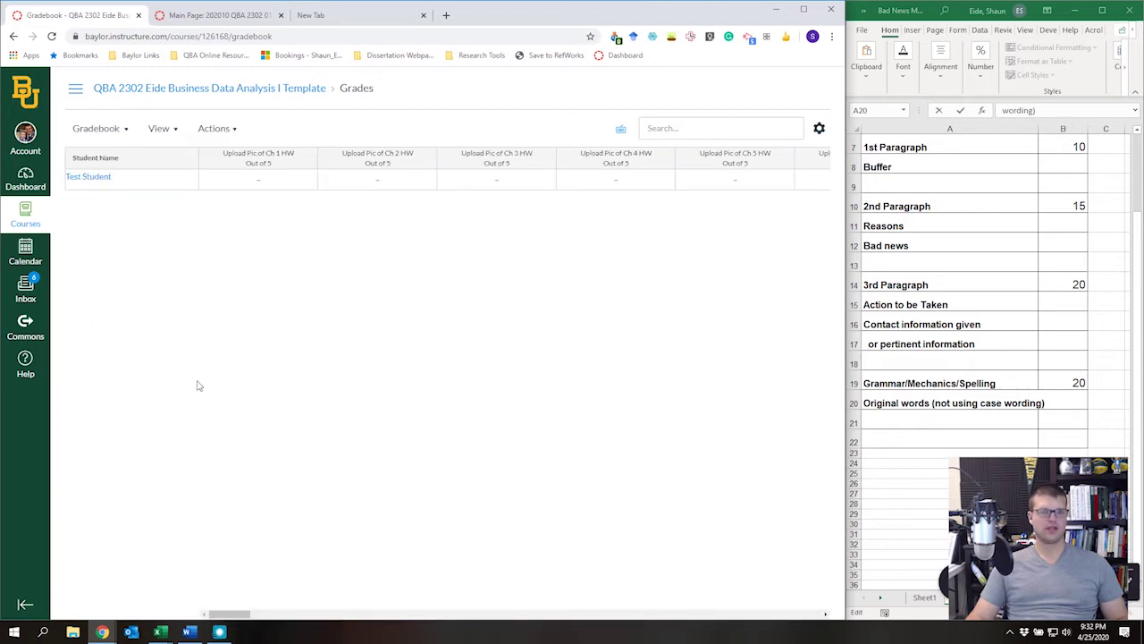
drag(234, 613, 744, 613)
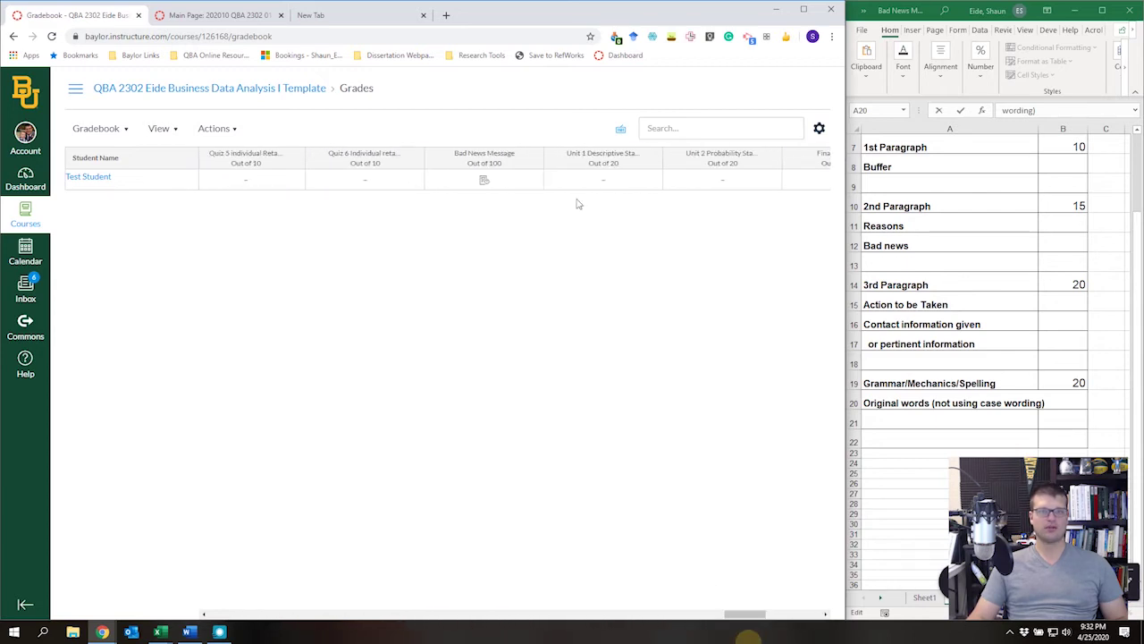
Open the test student's Bad News Message submission in SpeedGrader and skim through the submitted document.
click(482, 179)
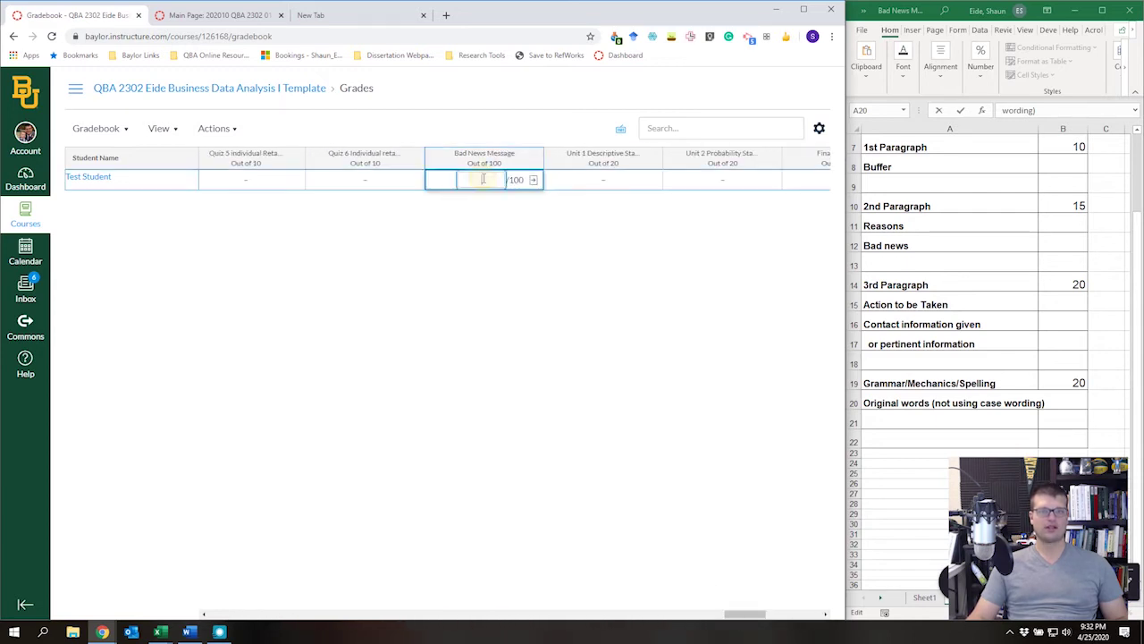
click(533, 180)
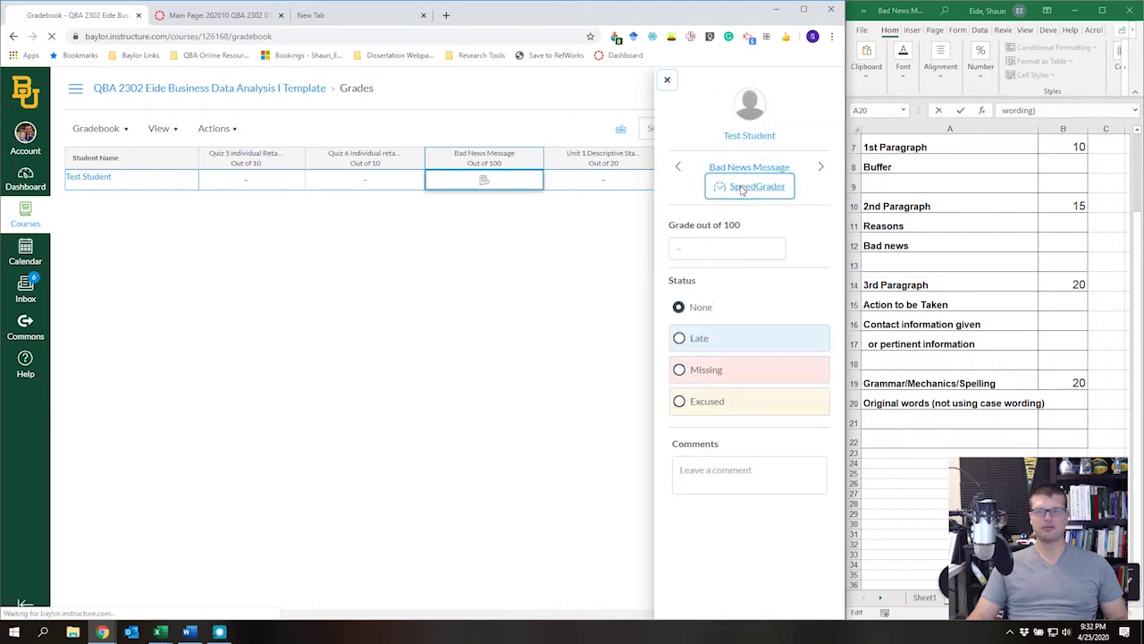
click(749, 186)
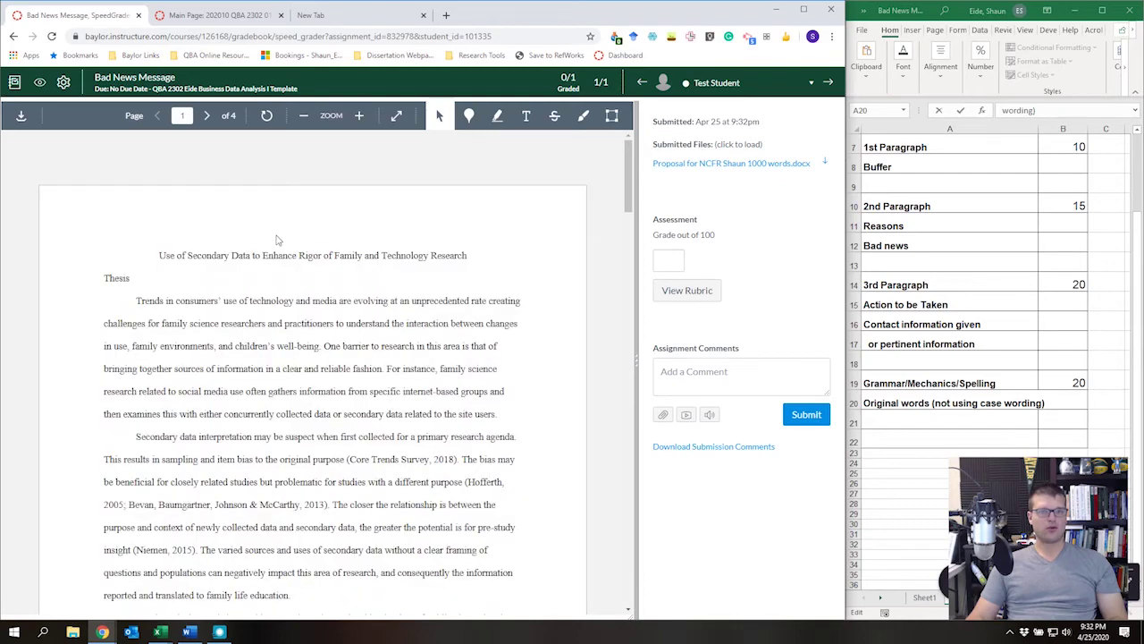
scroll(276, 240, down, 8)
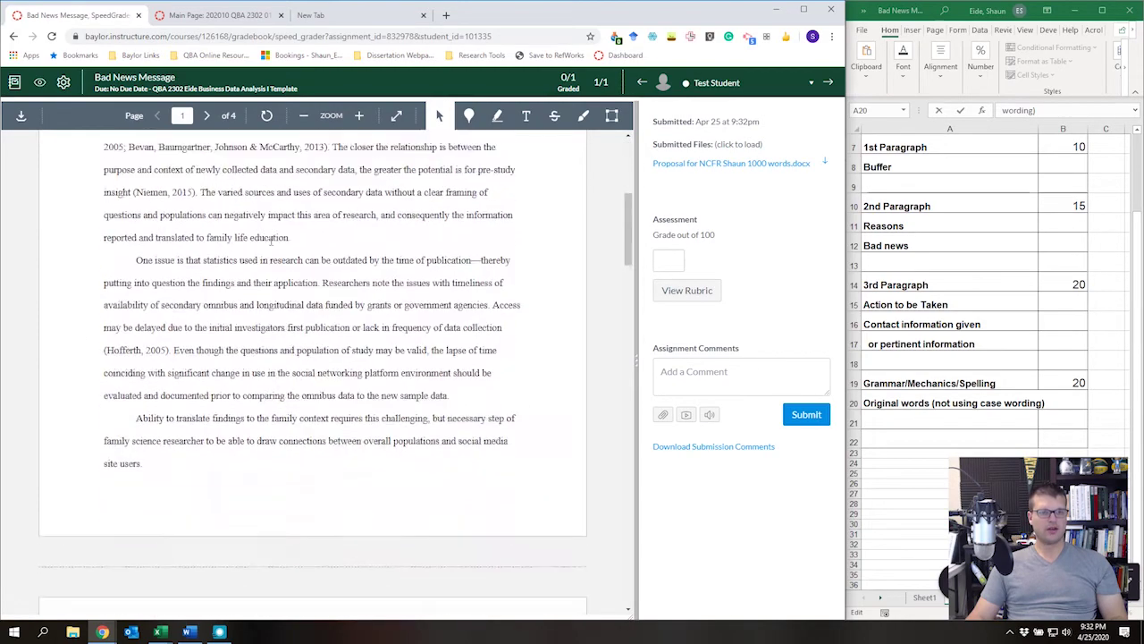
scroll(259, 255, down, 15)
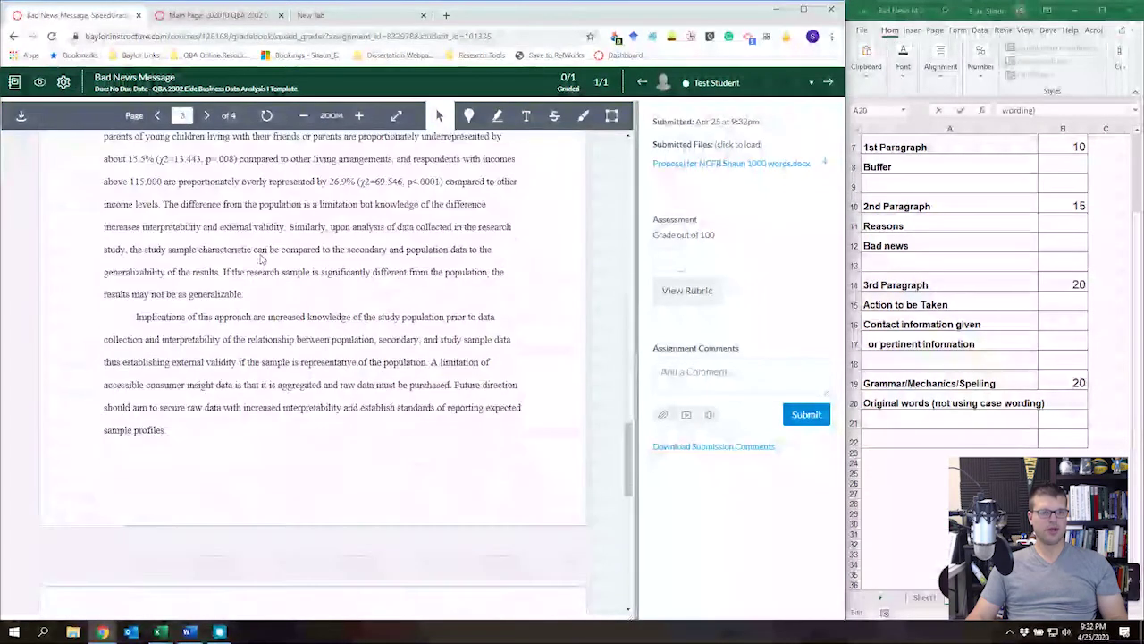
scroll(262, 261, down, 3)
scroll(263, 259, up, 10)
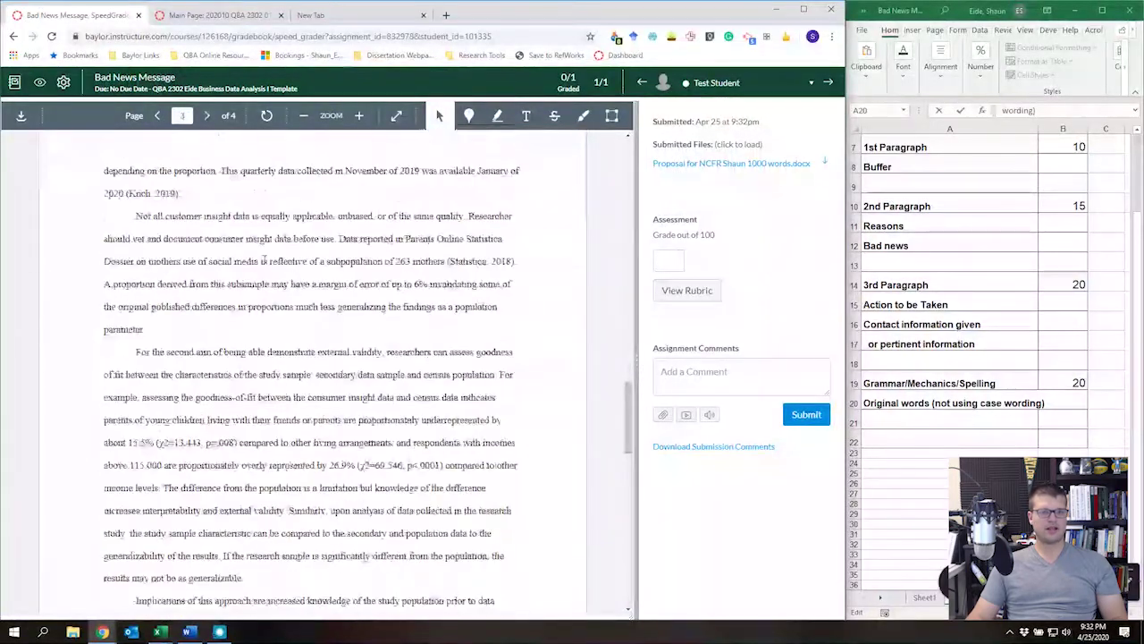
scroll(265, 260, up, 20)
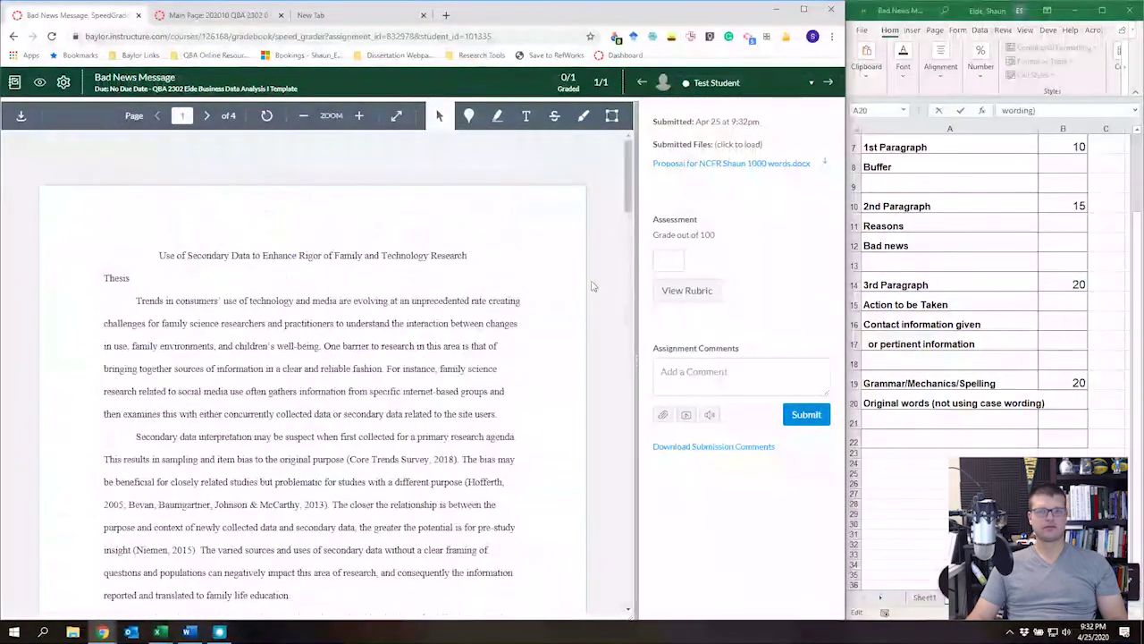
Display the Bad News Message rubric for grading and maximize the browser window.
click(686, 293)
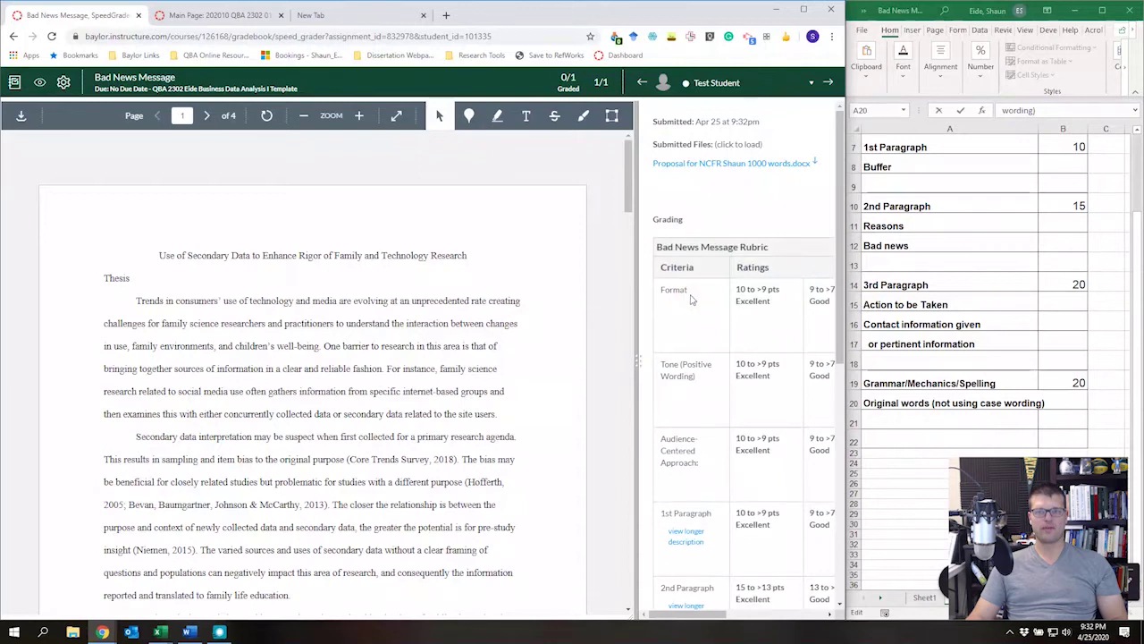
drag(849, 309, 1012, 310)
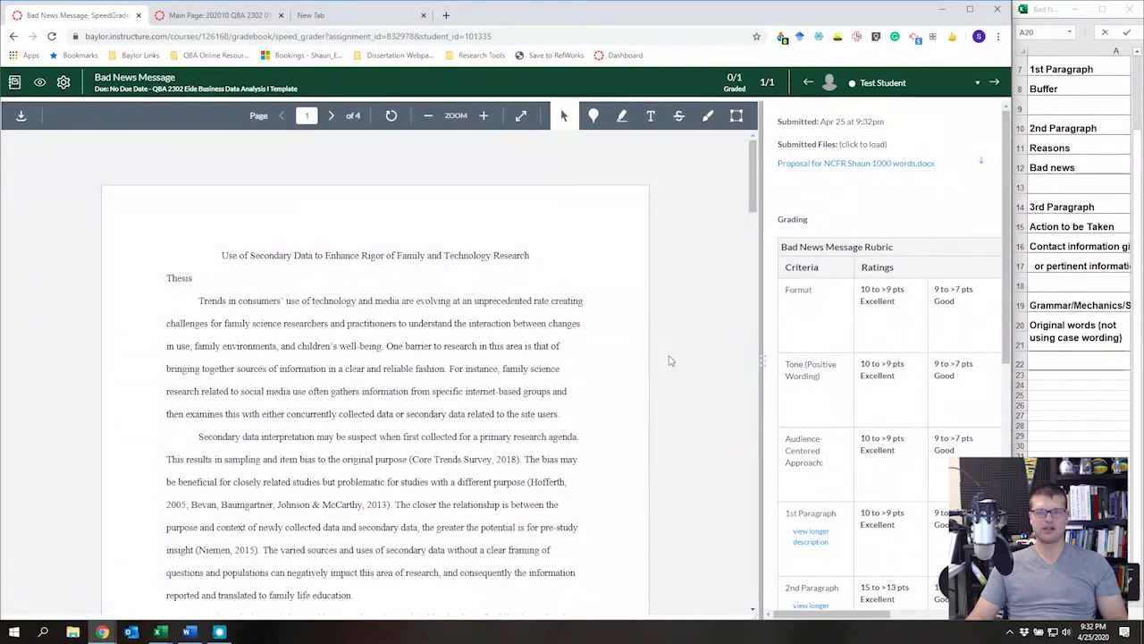
click(969, 9)
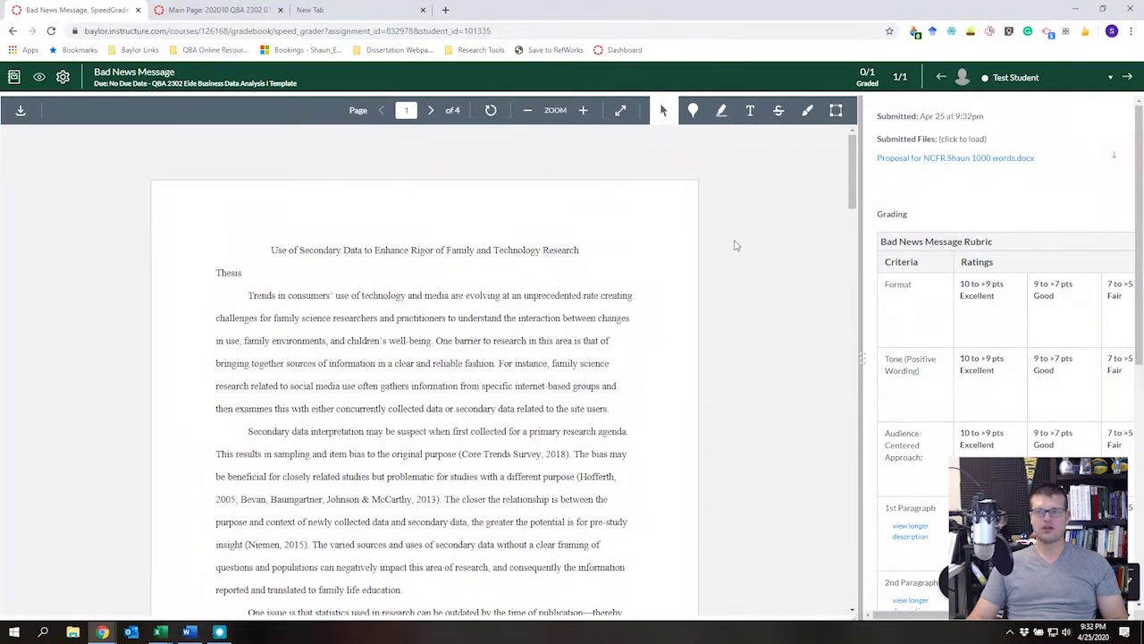
Rate the 10-point Format criterion in the rubric as Fair (7 to >5 pts).
scroll(537, 268, down, 3)
scroll(265, 288, up, 3)
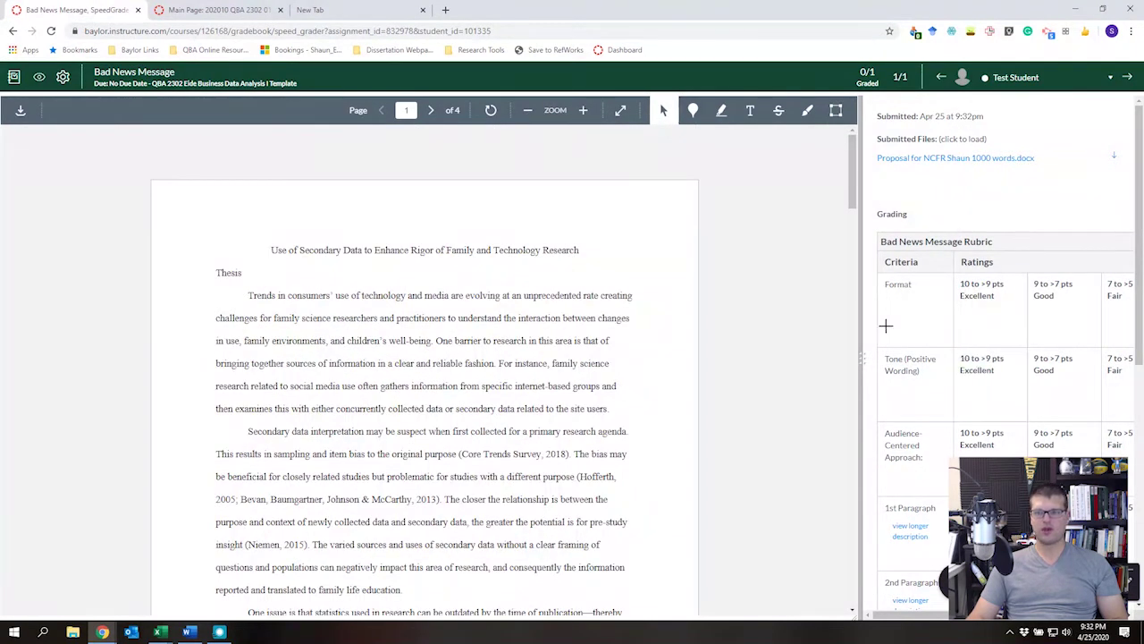
scroll(929, 344, down, 2)
scroll(906, 287, up, 1)
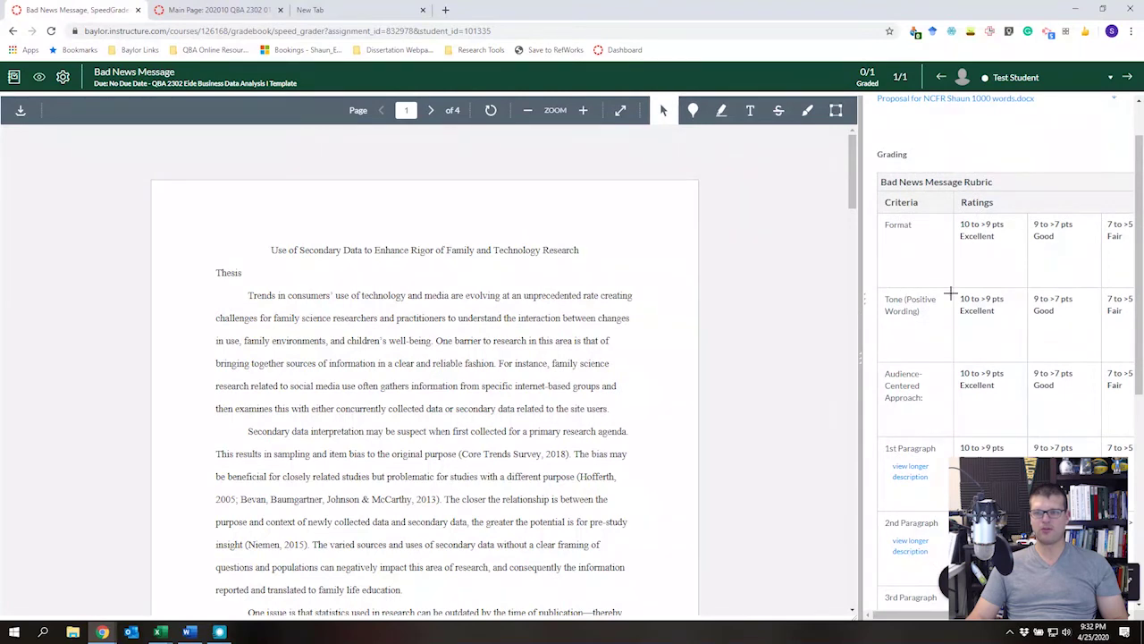
click(992, 256)
click(1066, 270)
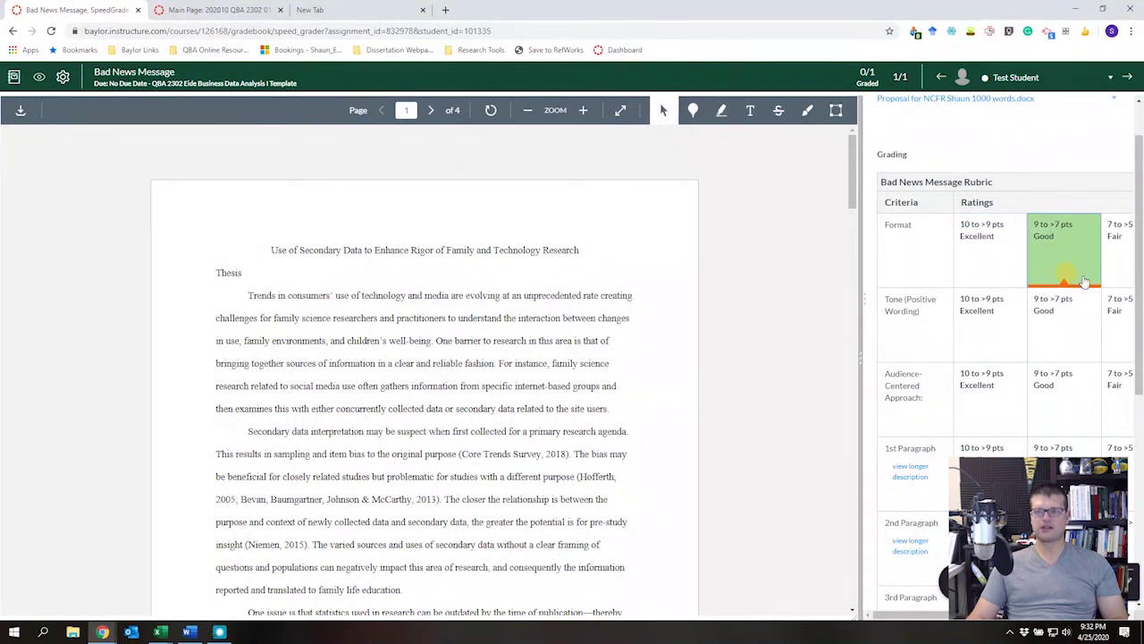
click(1122, 271)
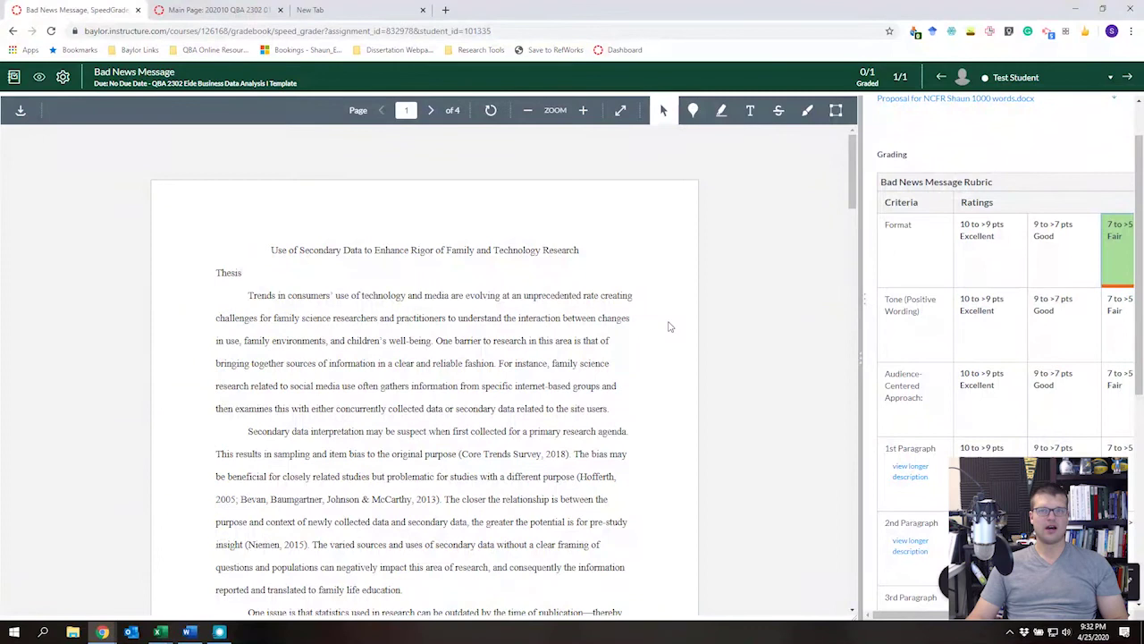
Rate Tone (Positive Wording) as Excellent, and Audience-Centered Approach and 1st Paragraph as Good in the rubric.
scroll(762, 318, down, 3)
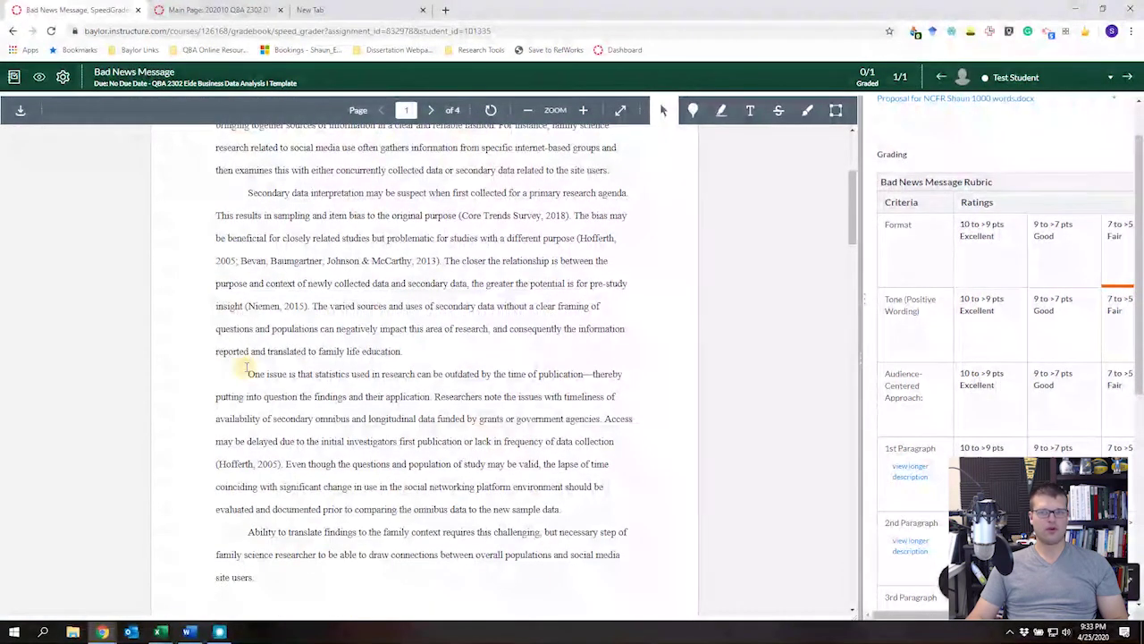
scroll(816, 335, down, 2)
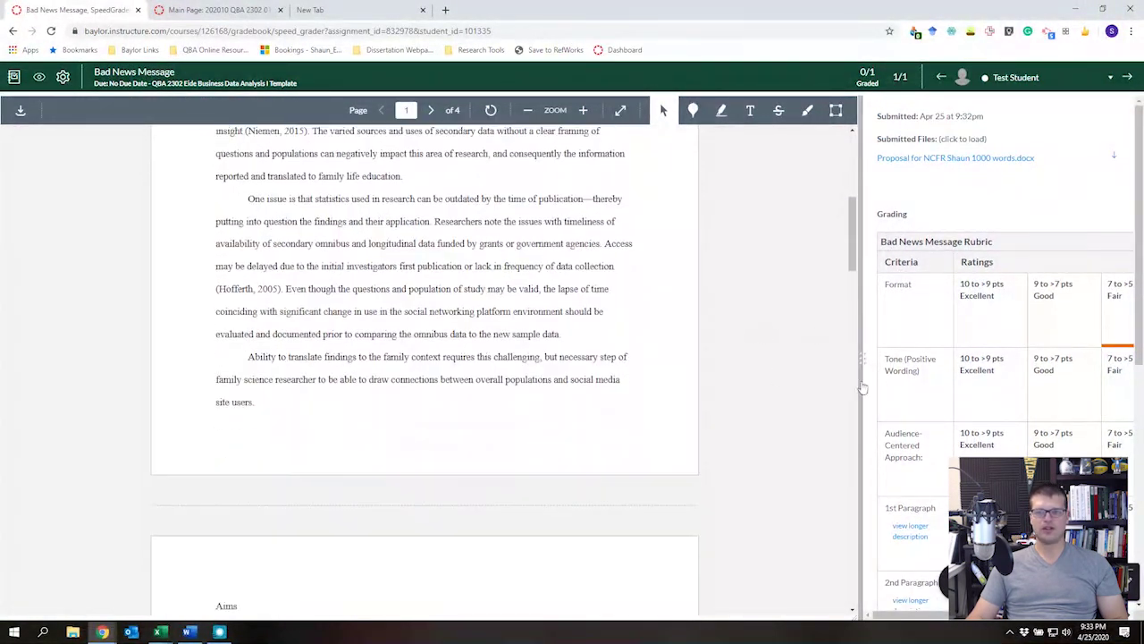
click(990, 442)
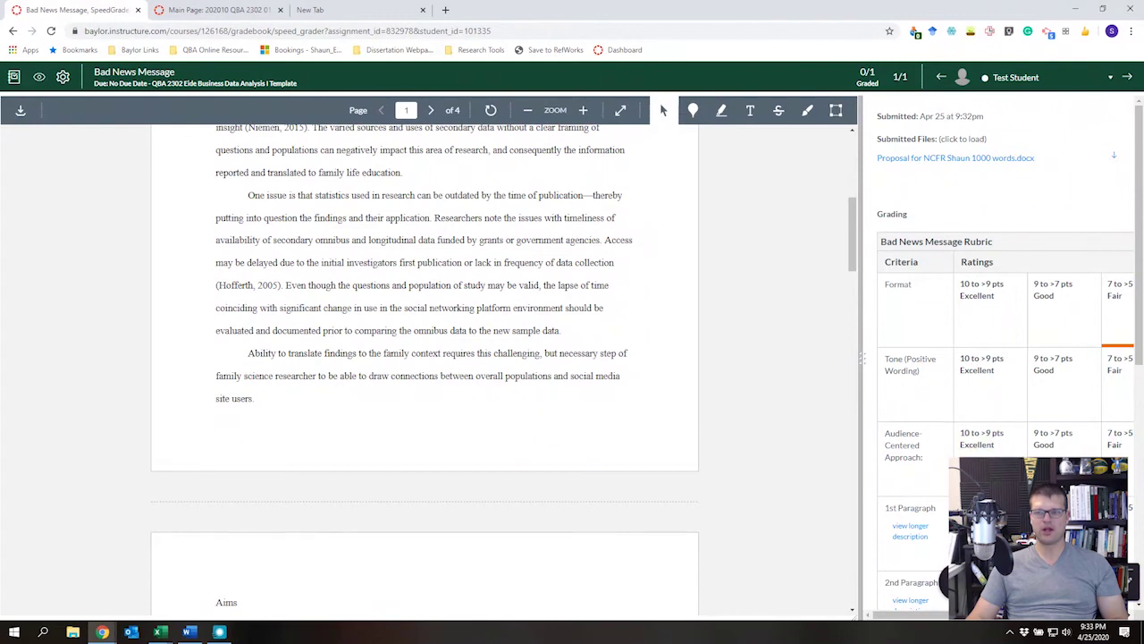
click(1077, 440)
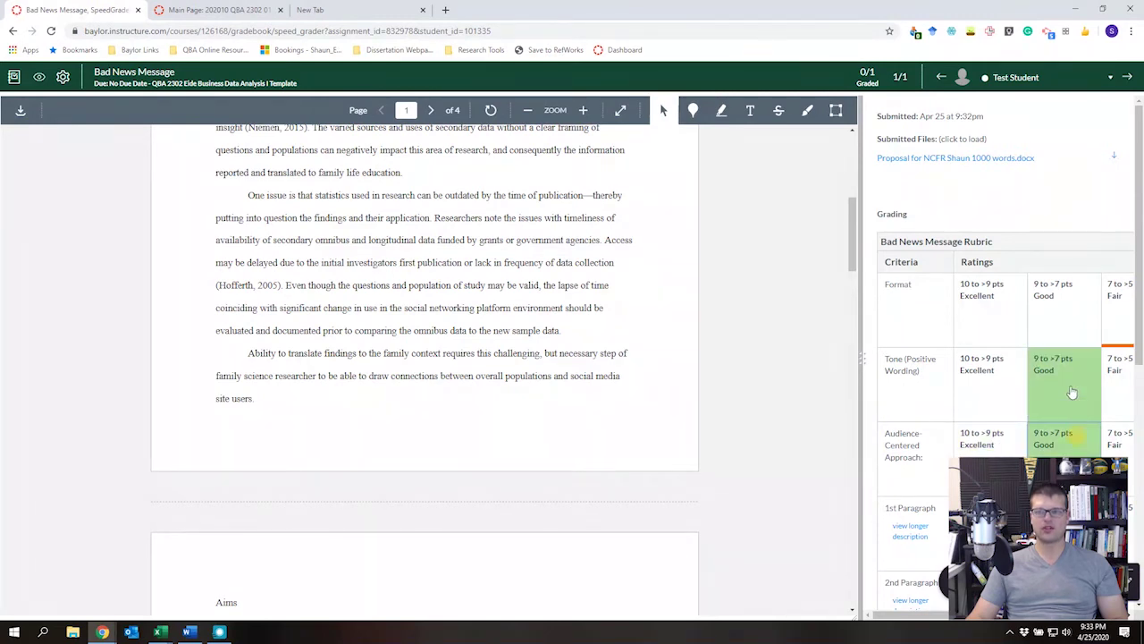
click(1008, 389)
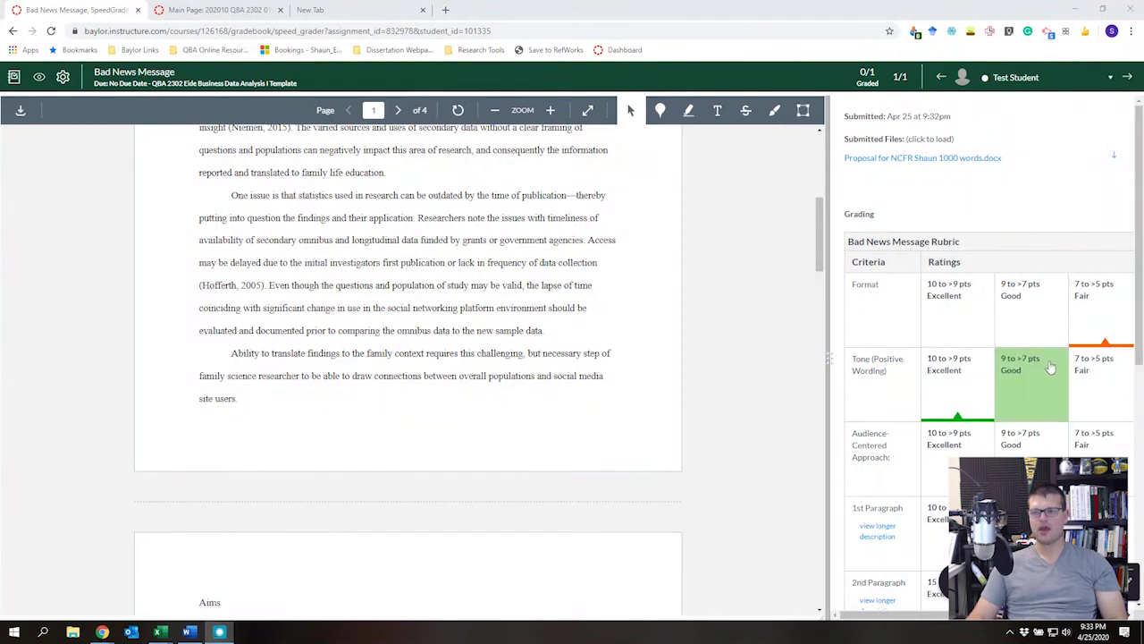
Widen the grading pane to fit the whole rubric with its points column, and look over the criteria down to the total.
click(831, 363)
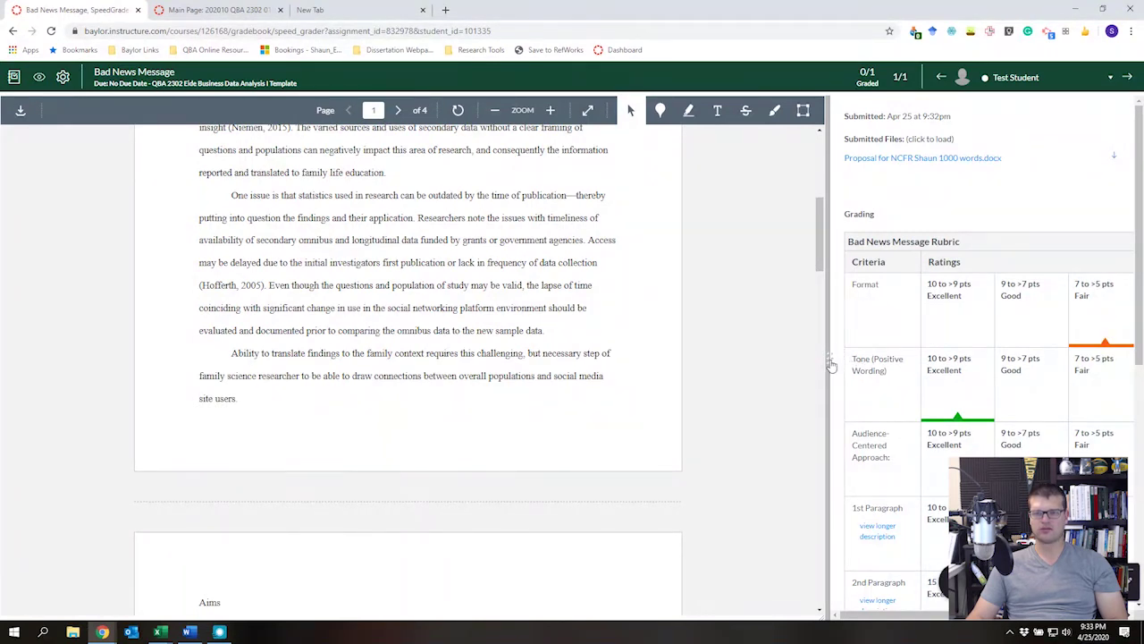
drag(888, 364, 862, 451)
click(864, 457)
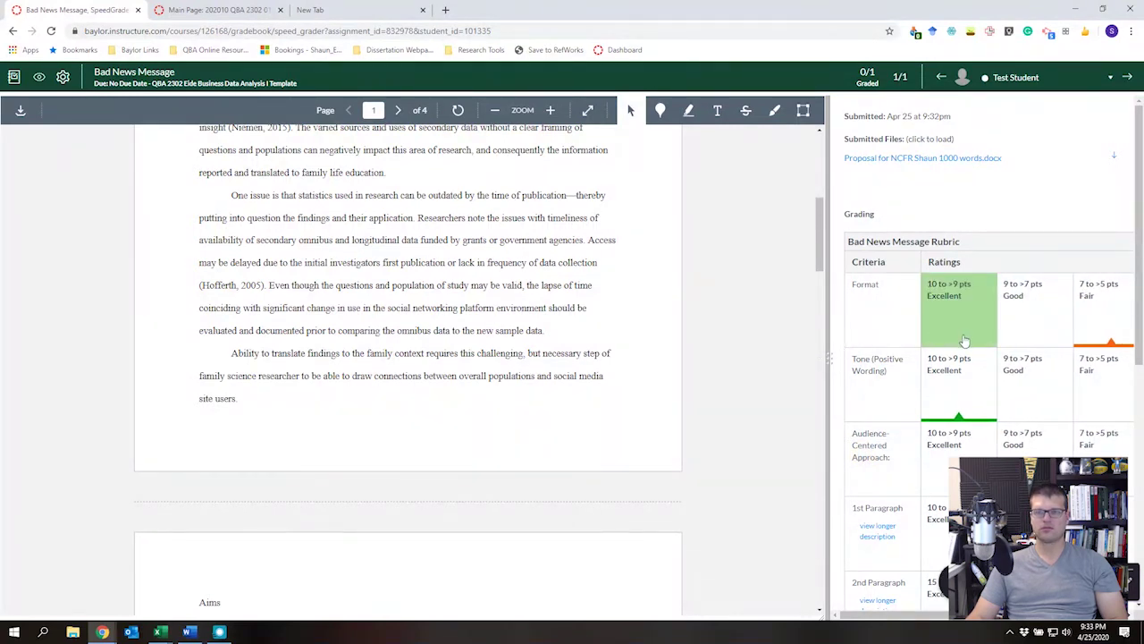
drag(1019, 295, 956, 210)
click(956, 210)
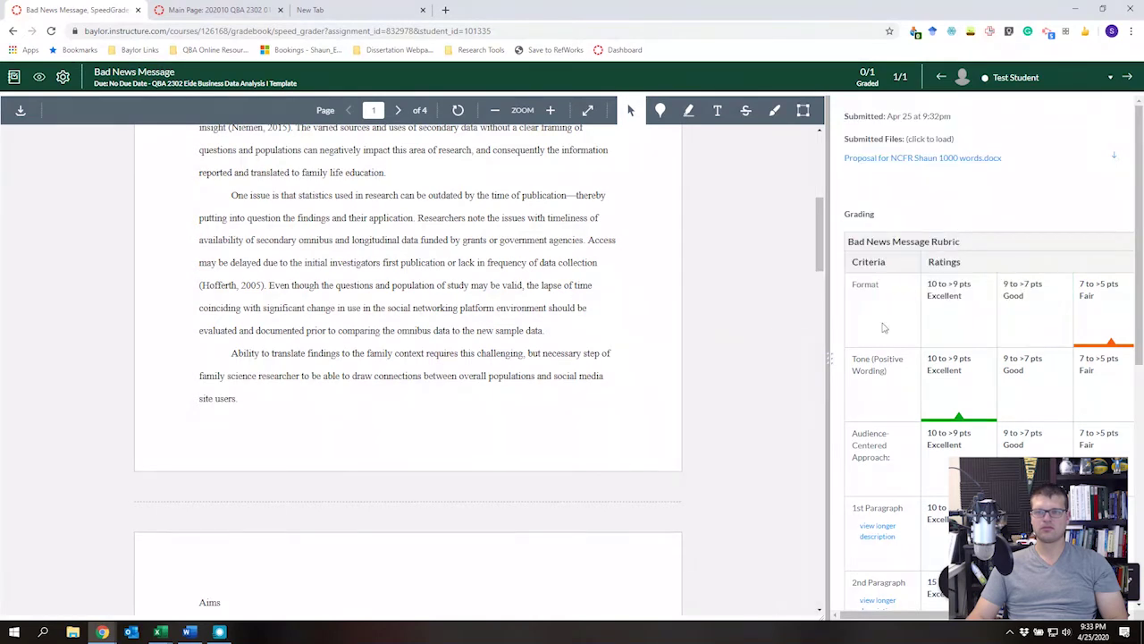
click(831, 357)
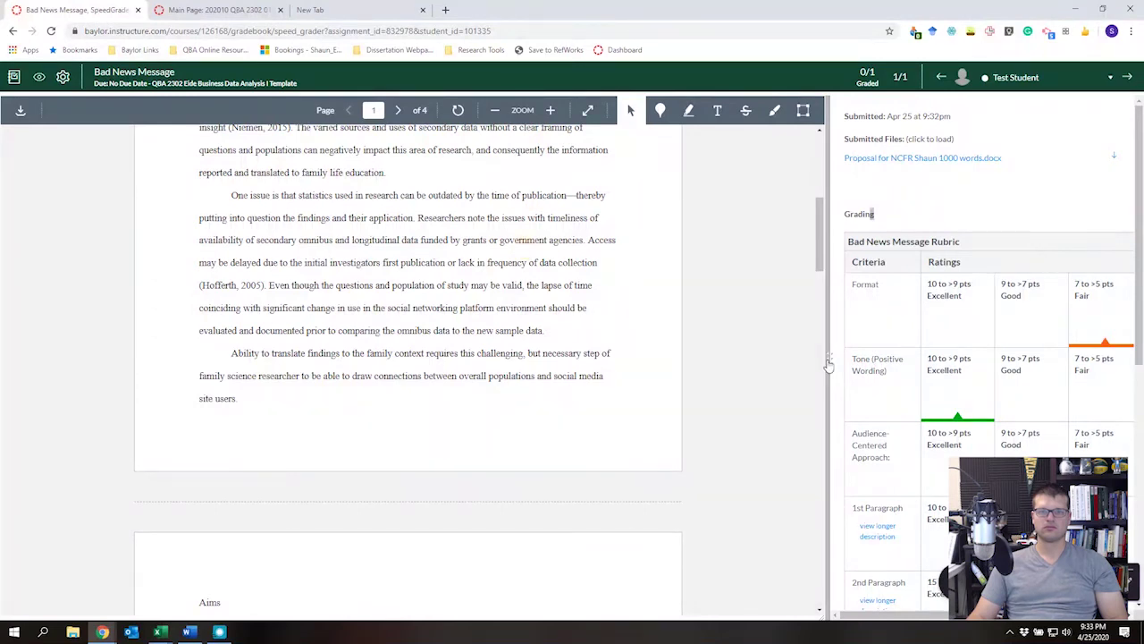
drag(828, 362, 678, 372)
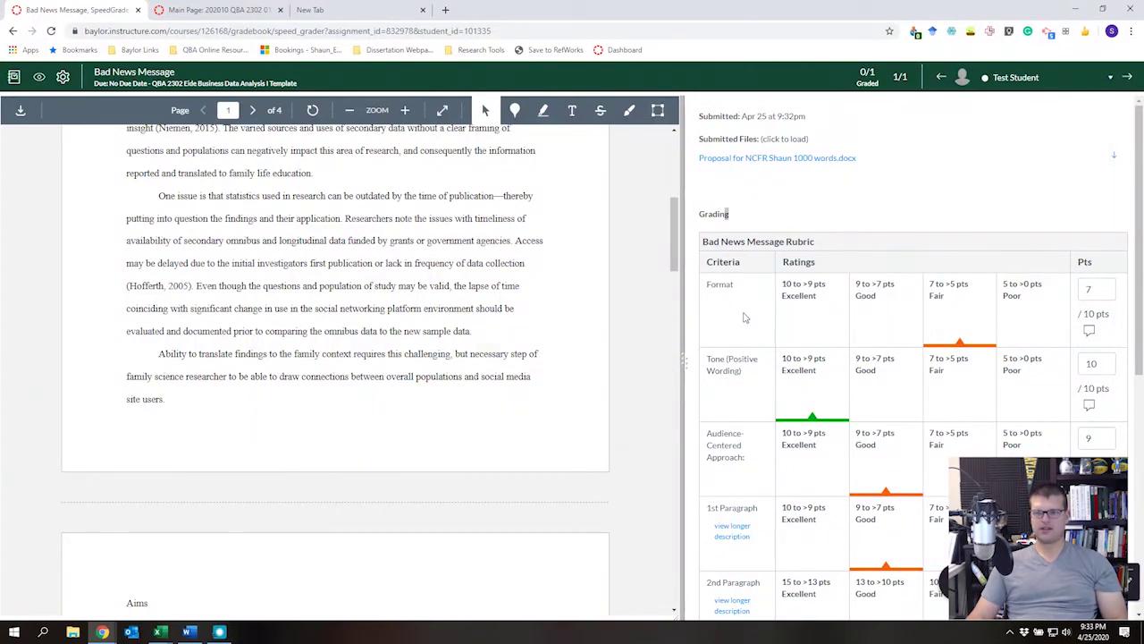
scroll(798, 300, down, 5)
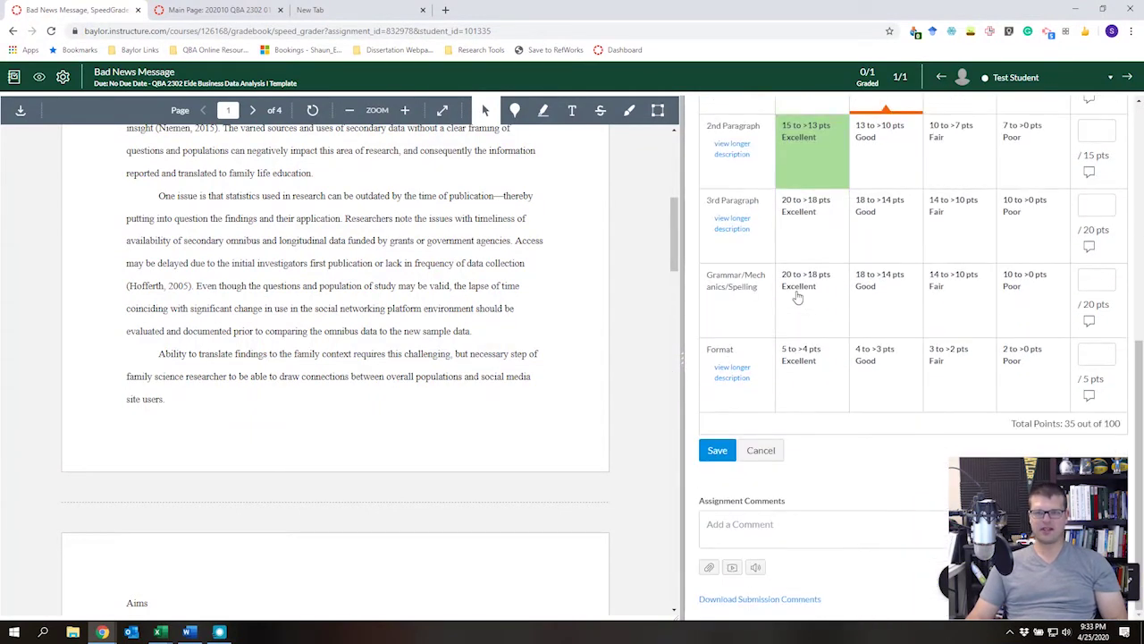
scroll(798, 299, up, 5)
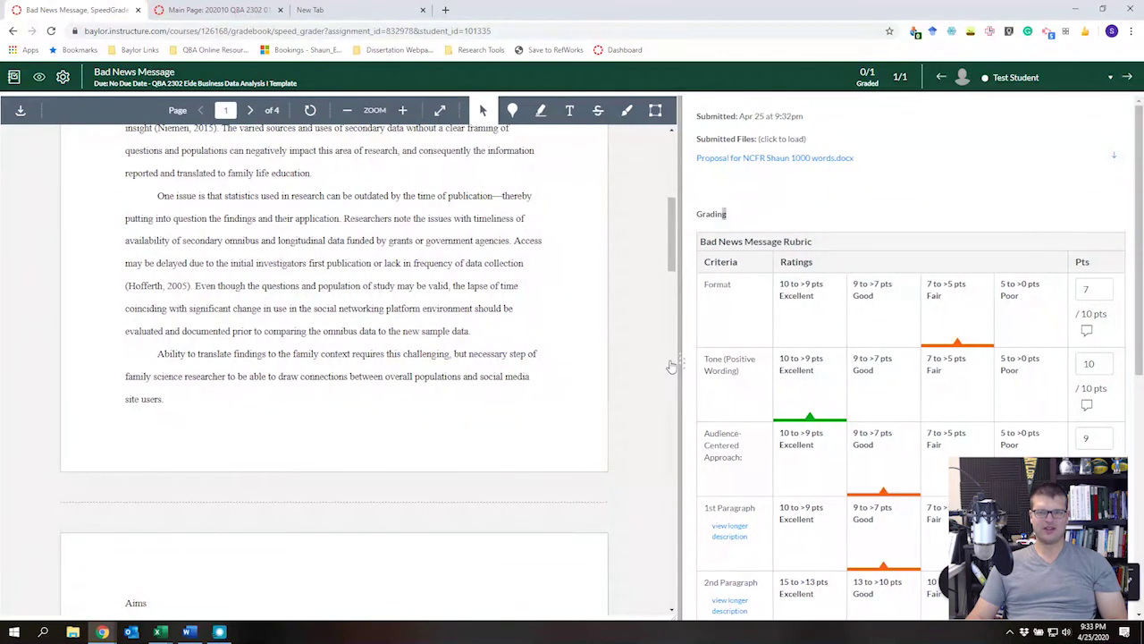
Resize the grading pane and change the ratings of the 10-point Format criterion and the Audience-Centered Approach criterion to Excellent.
drag(670, 367, 785, 361)
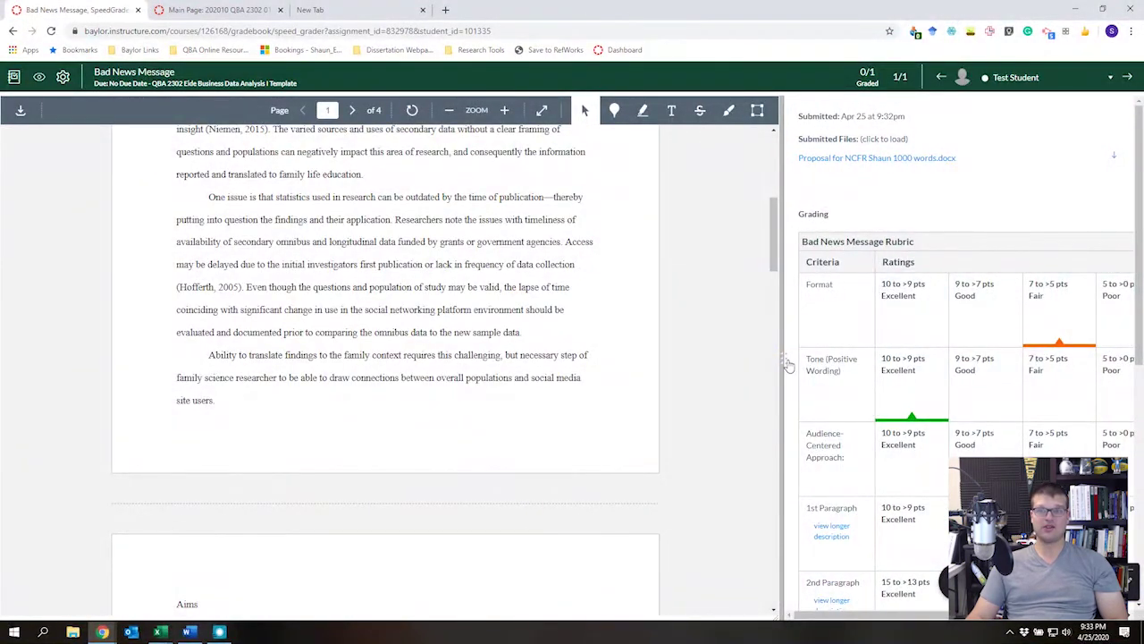
drag(784, 366, 559, 358)
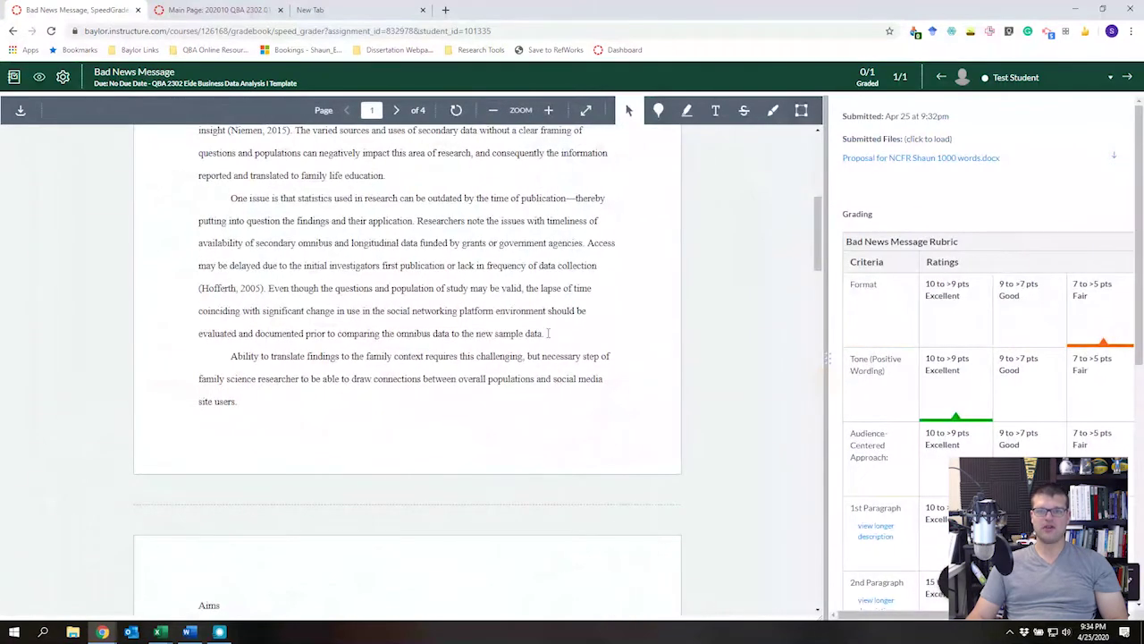
drag(828, 360, 635, 359)
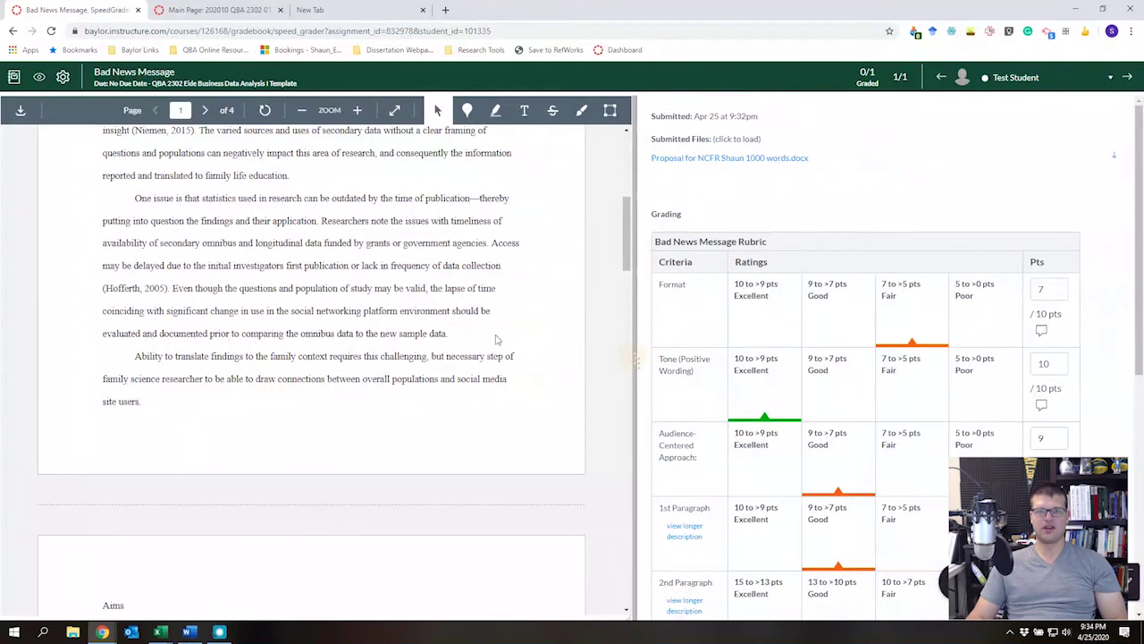
click(760, 326)
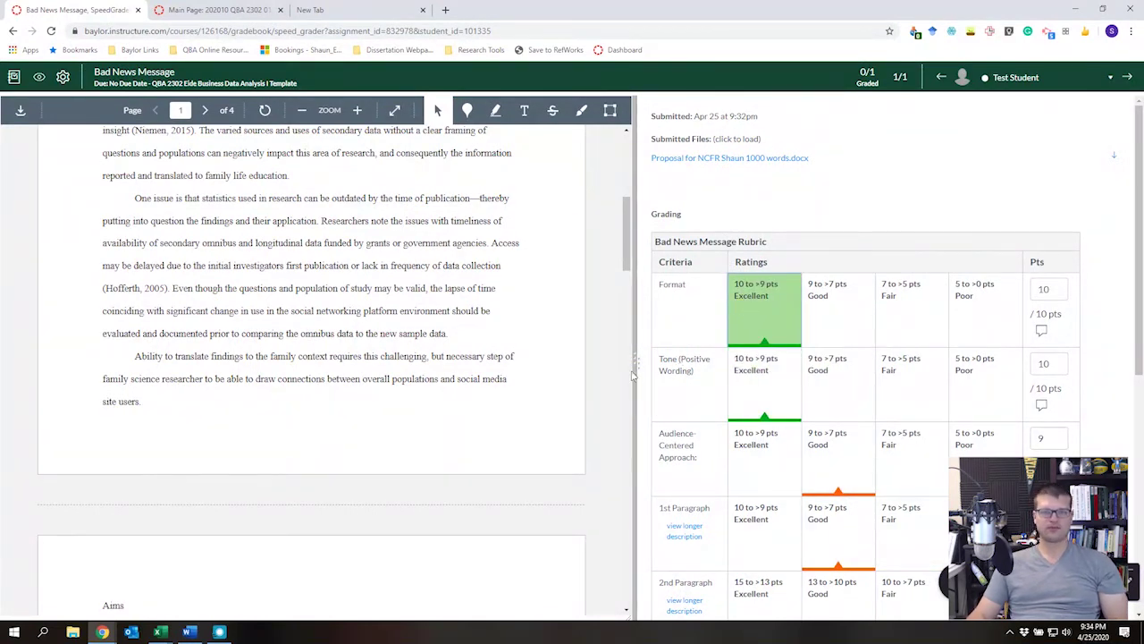
drag(636, 369, 843, 376)
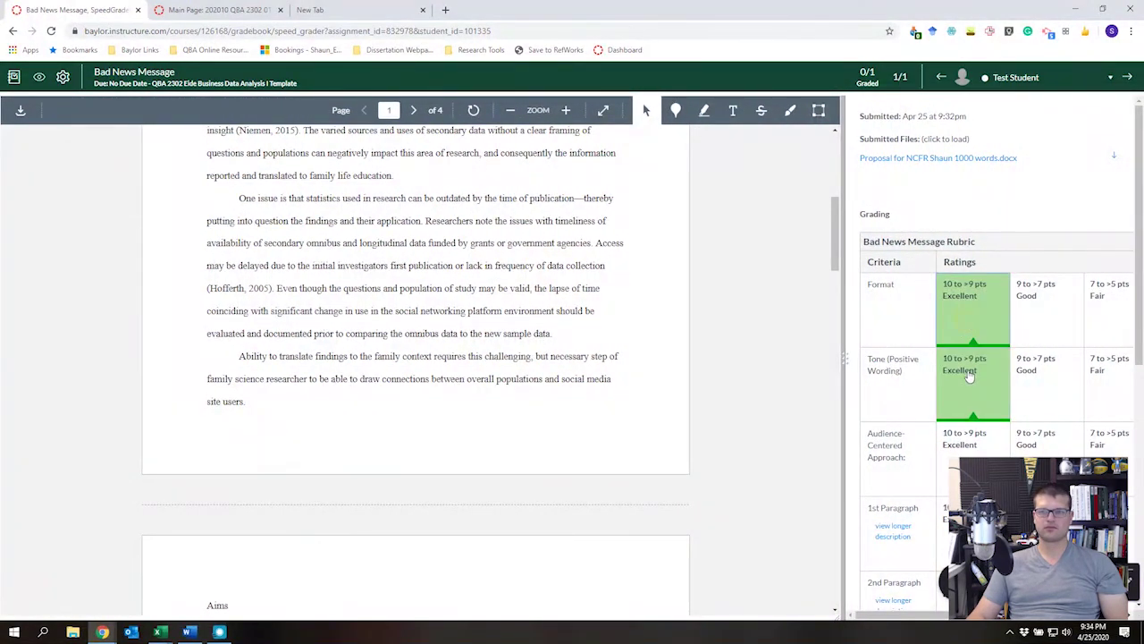
drag(890, 319, 950, 343)
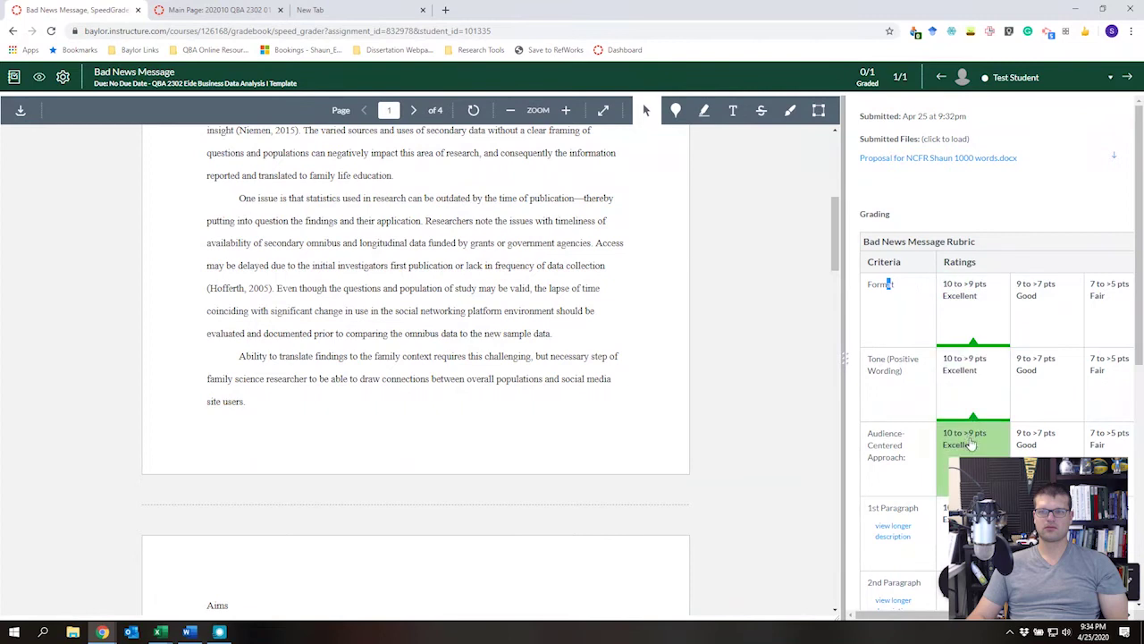
click(974, 474)
Cancel the unsaved rubric assessment to discard its ratings, and look over the empty grade and comment fields.
scroll(504, 320, up, 5)
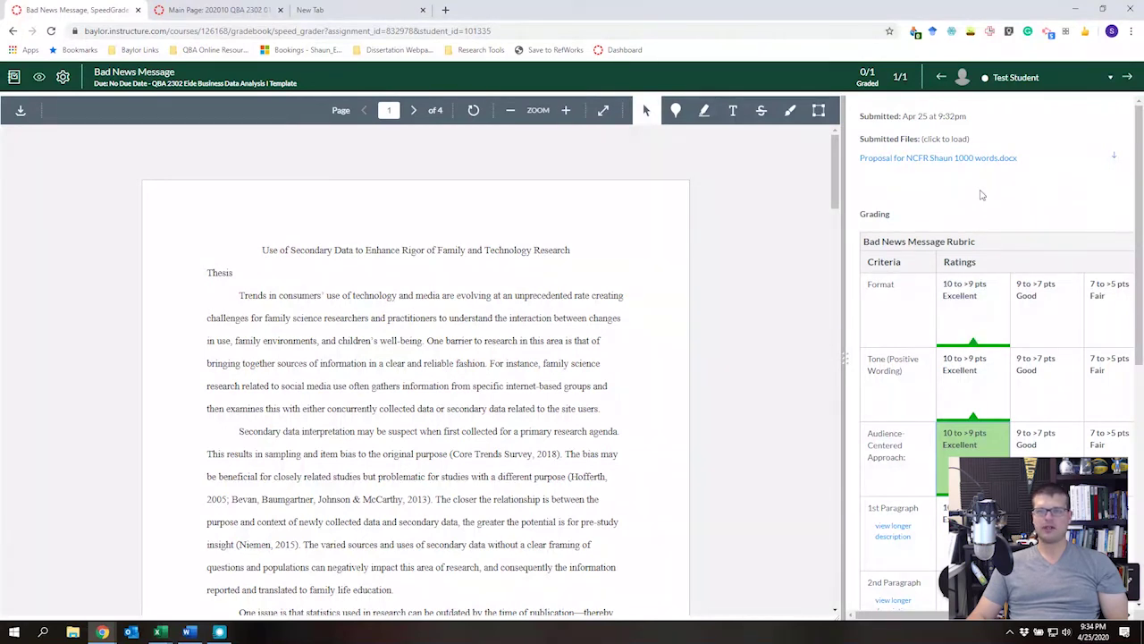
scroll(975, 379, down, 5)
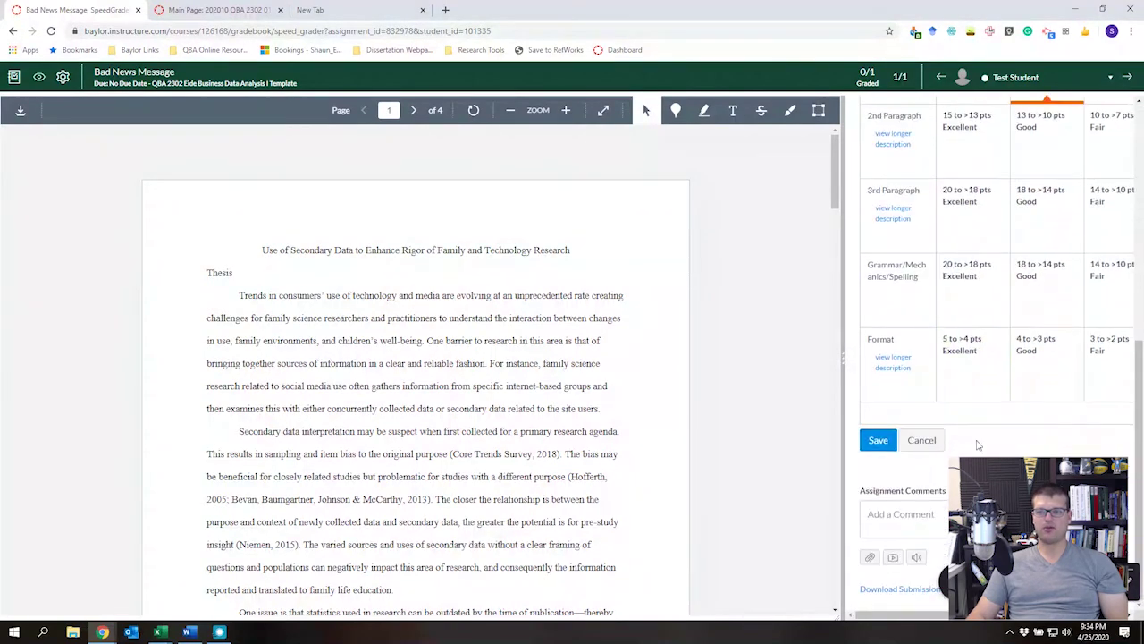
right_click(12, 32)
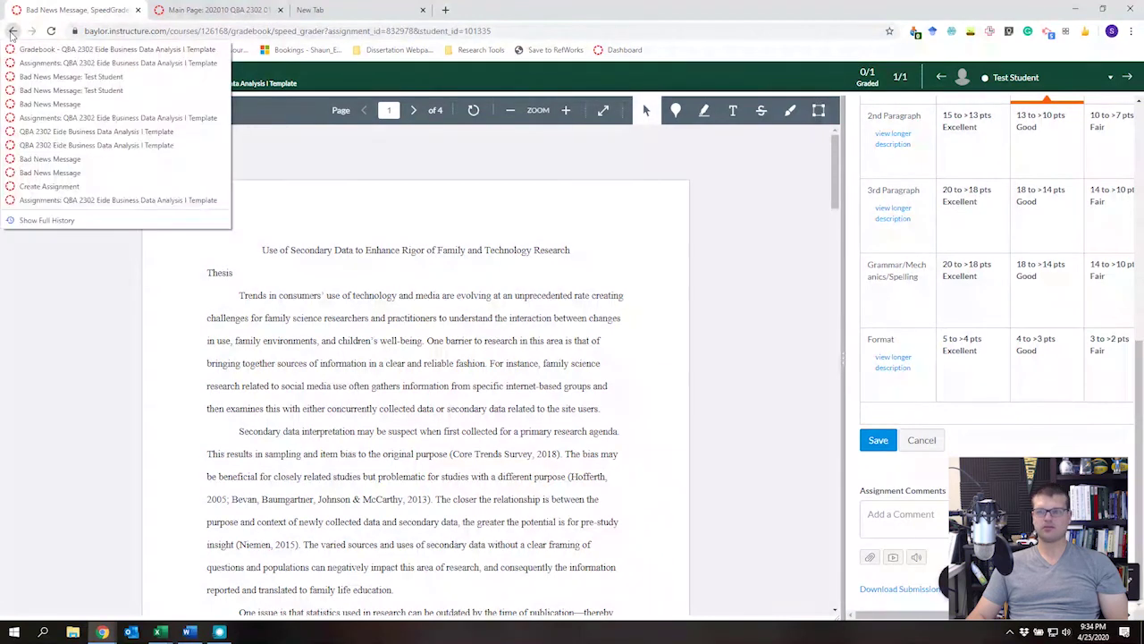
click(908, 443)
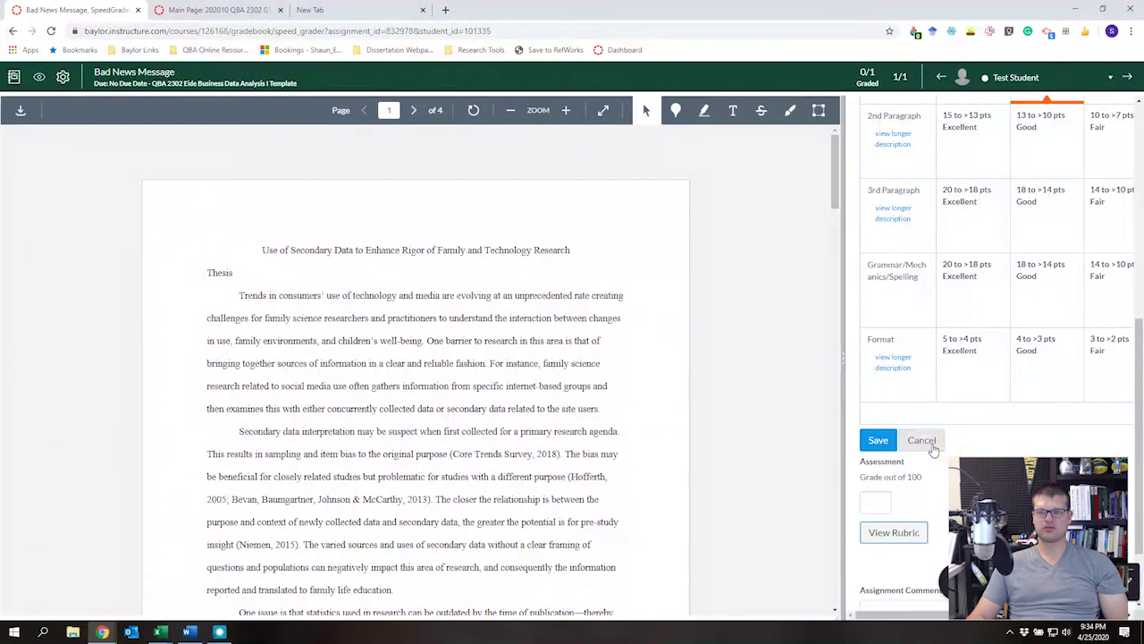
click(928, 442)
click(313, 308)
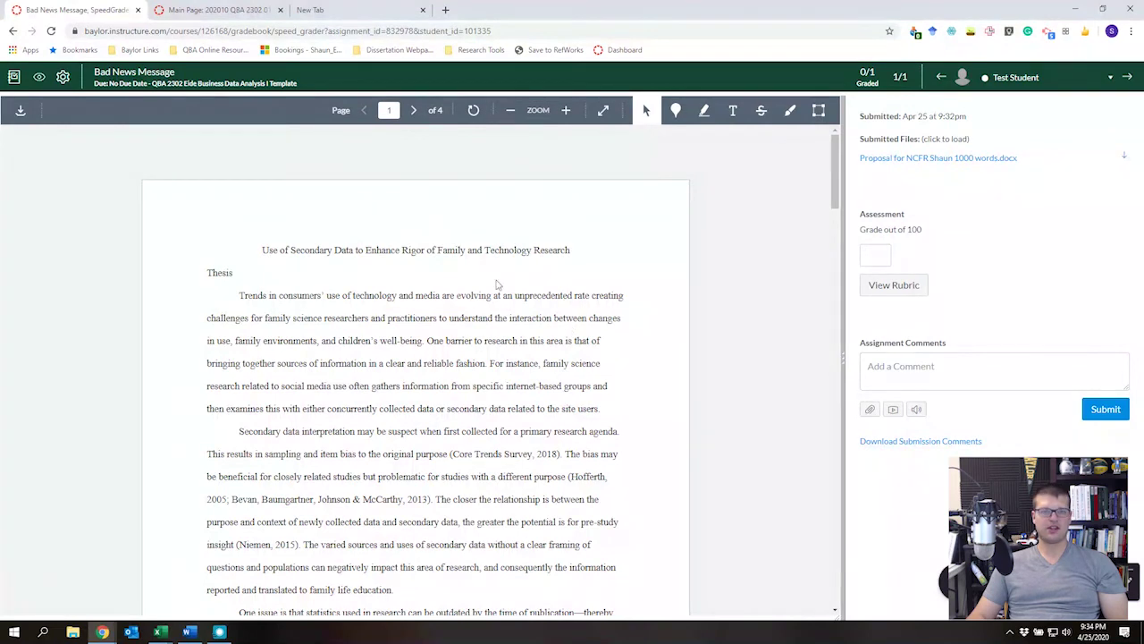
scroll(498, 284, down, 5)
scroll(498, 285, up, 5)
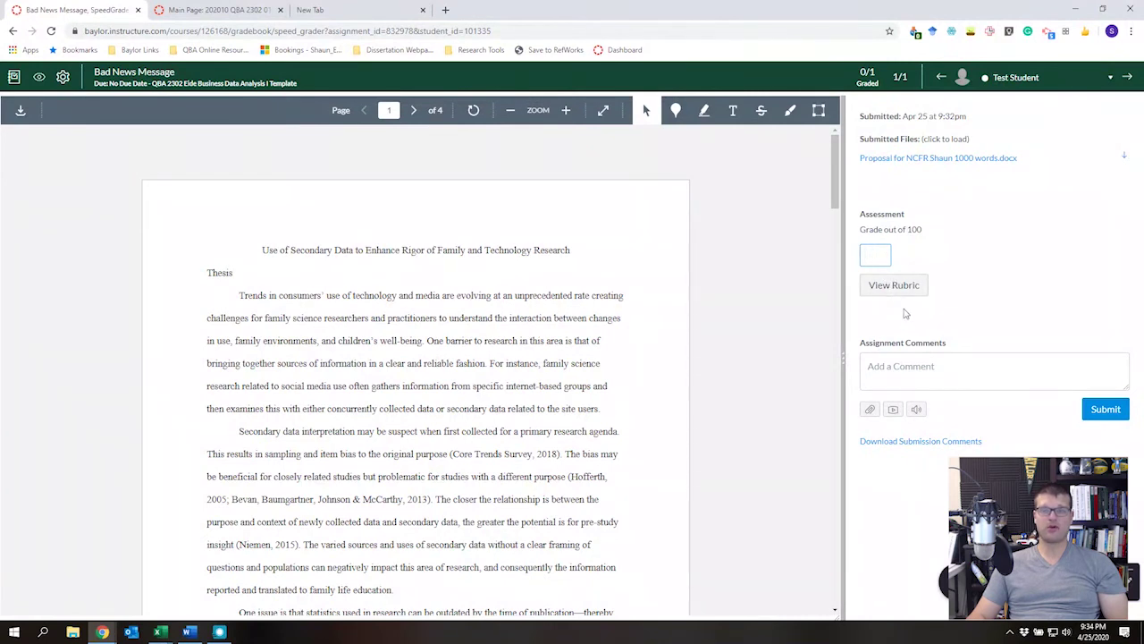
Reopen the rubric, widen the grading pane, and slightly reduce the browser's page zoom so all ratings and the points column fit.
click(892, 286)
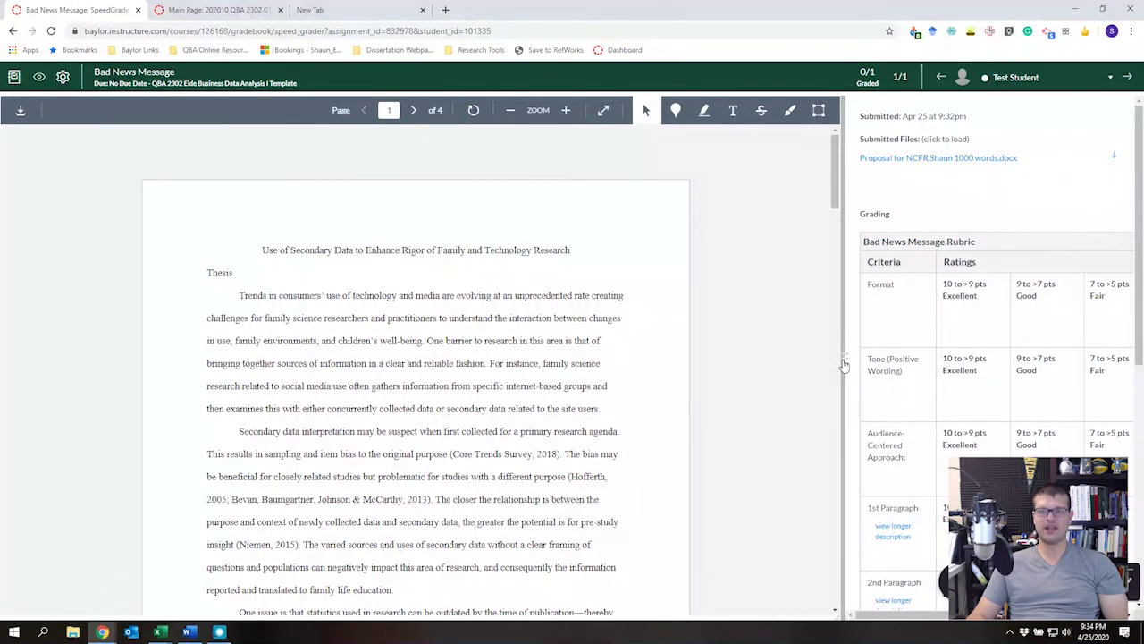
drag(843, 365, 693, 364)
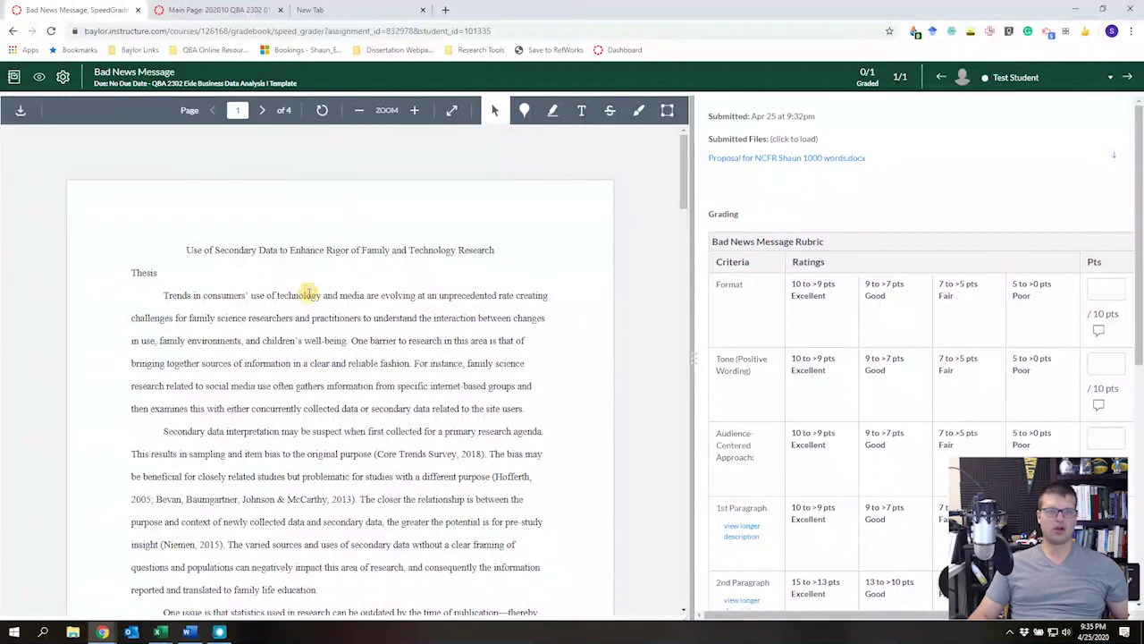
key(ctrl+minus)
key(ctrl+minus)
key(ctrl+minus)
key(ctrl+plus)
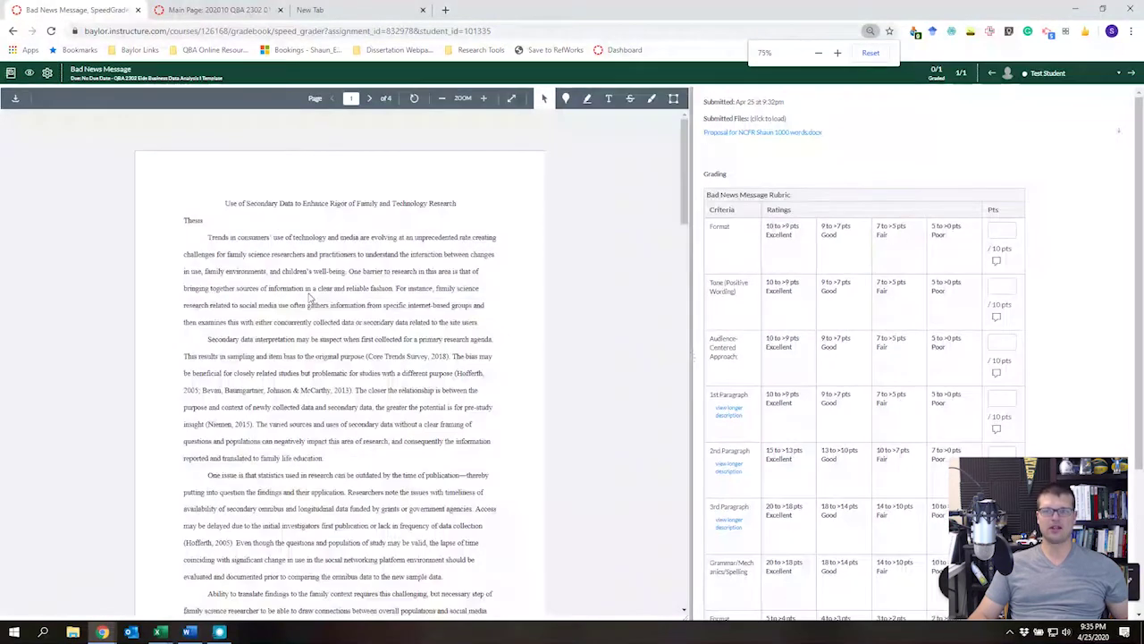
key(ctrl+plus)
key(ctrl+plus)
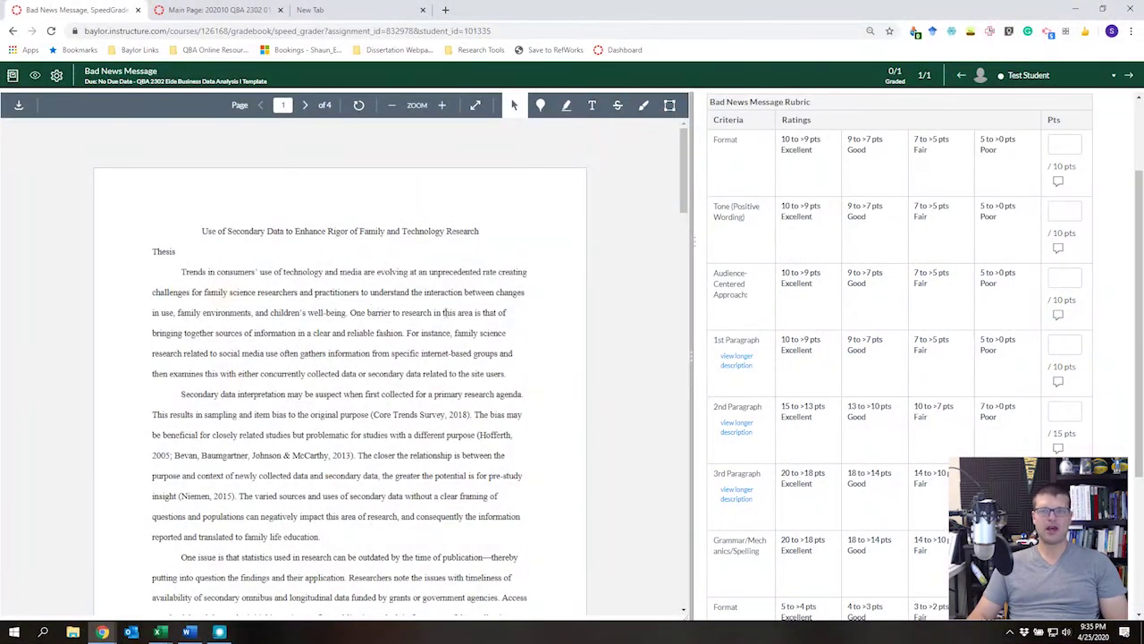
Rate the 10-point Format criterion as Excellent, Tone (Positive Wording) as Good, and Audience-Centered Approach as Excellent.
click(785, 157)
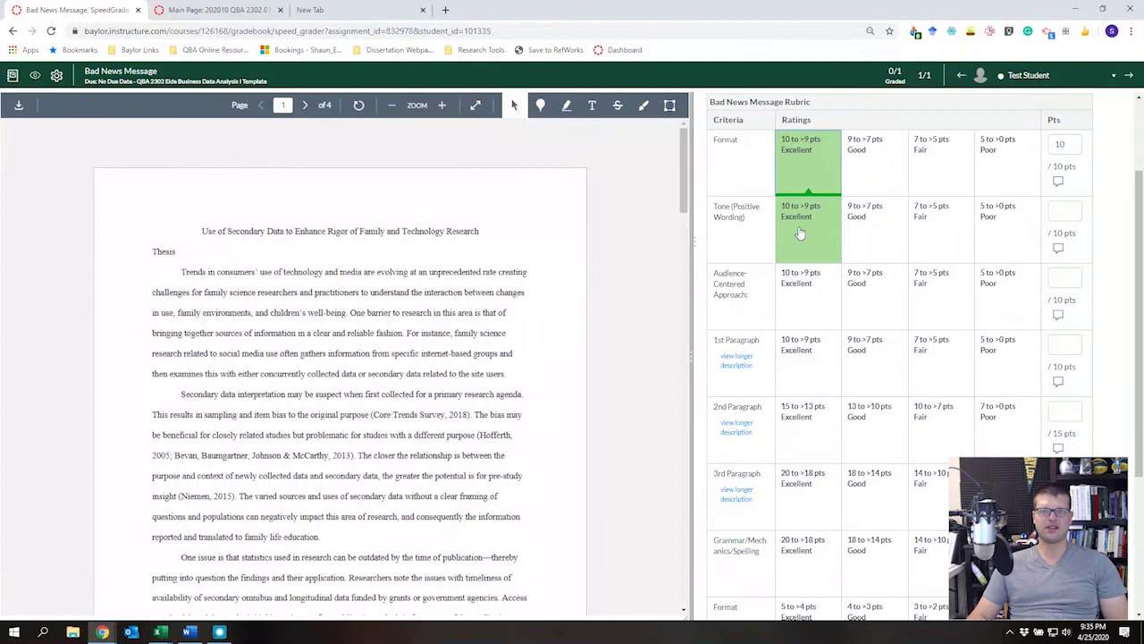
click(871, 235)
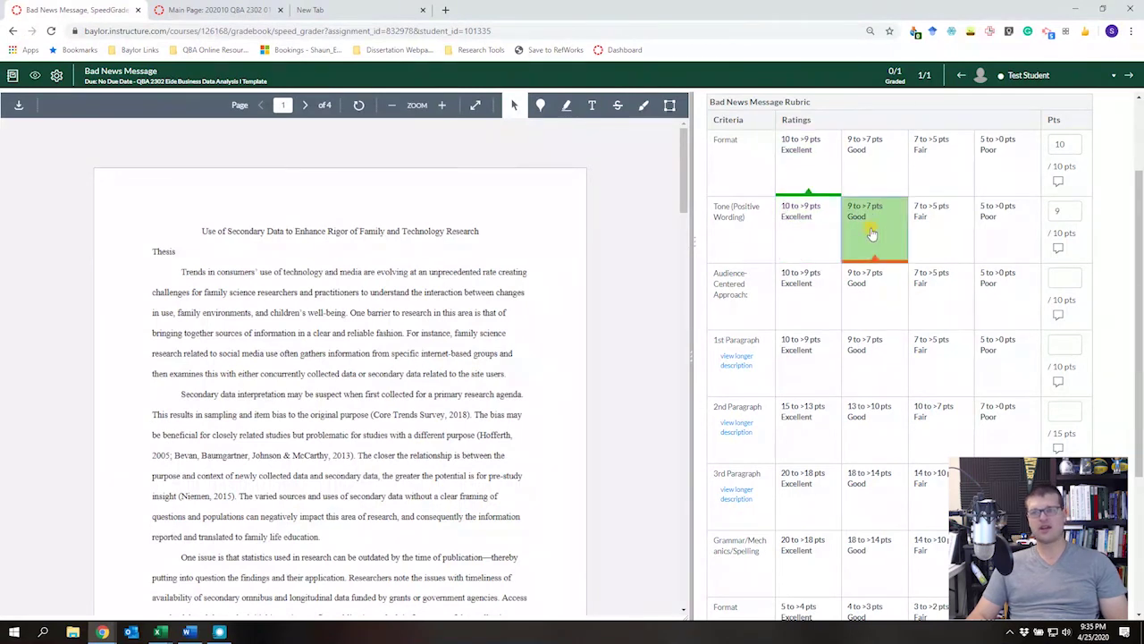
click(783, 299)
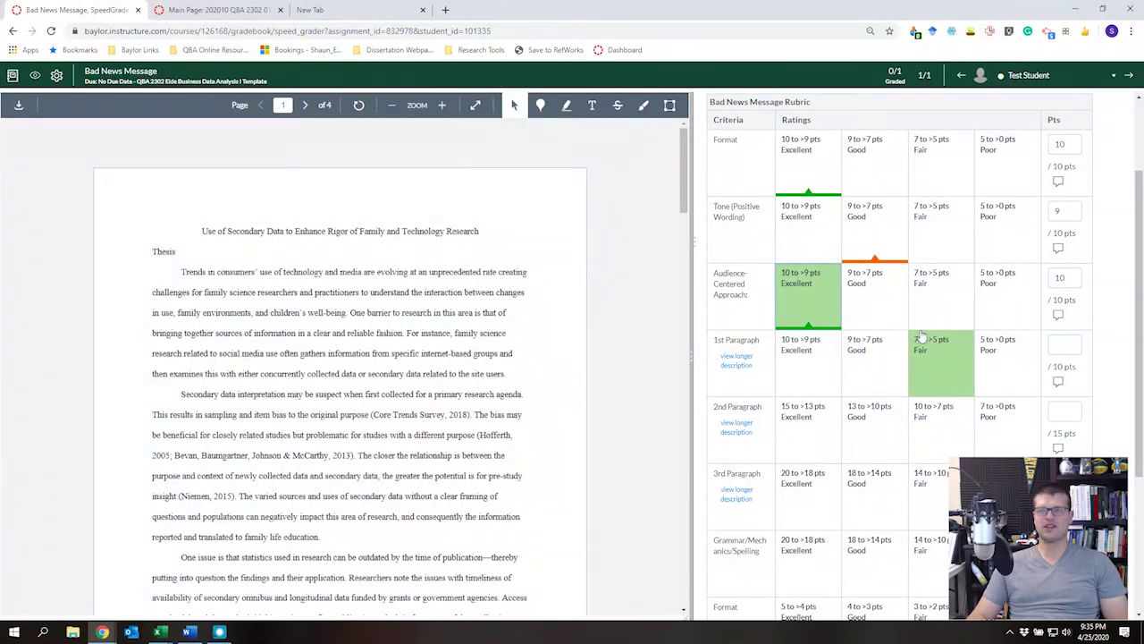
Try overriding the Audience-Centered Approach points manually with 9 and with 7.
click(1064, 278)
text(9)
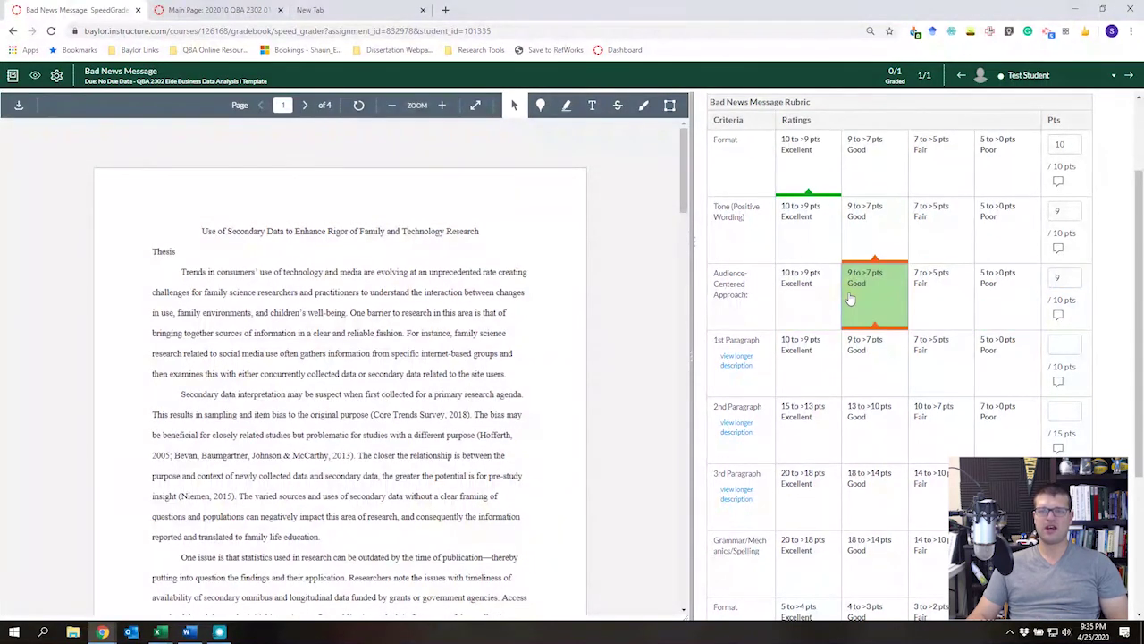
click(1049, 272)
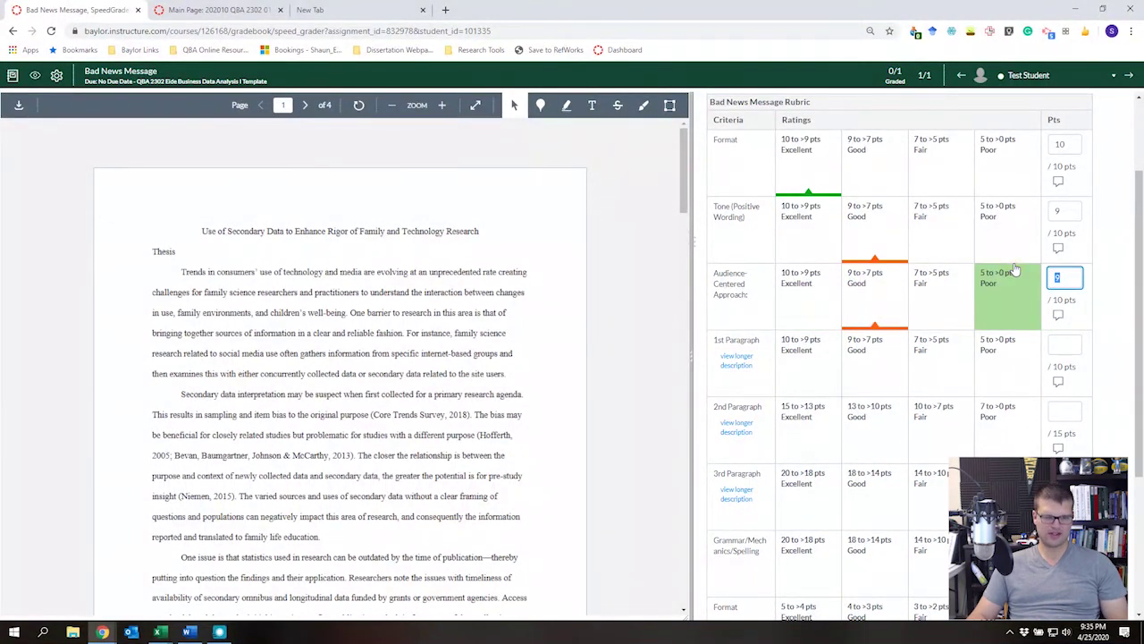
text(7)
click(491, 308)
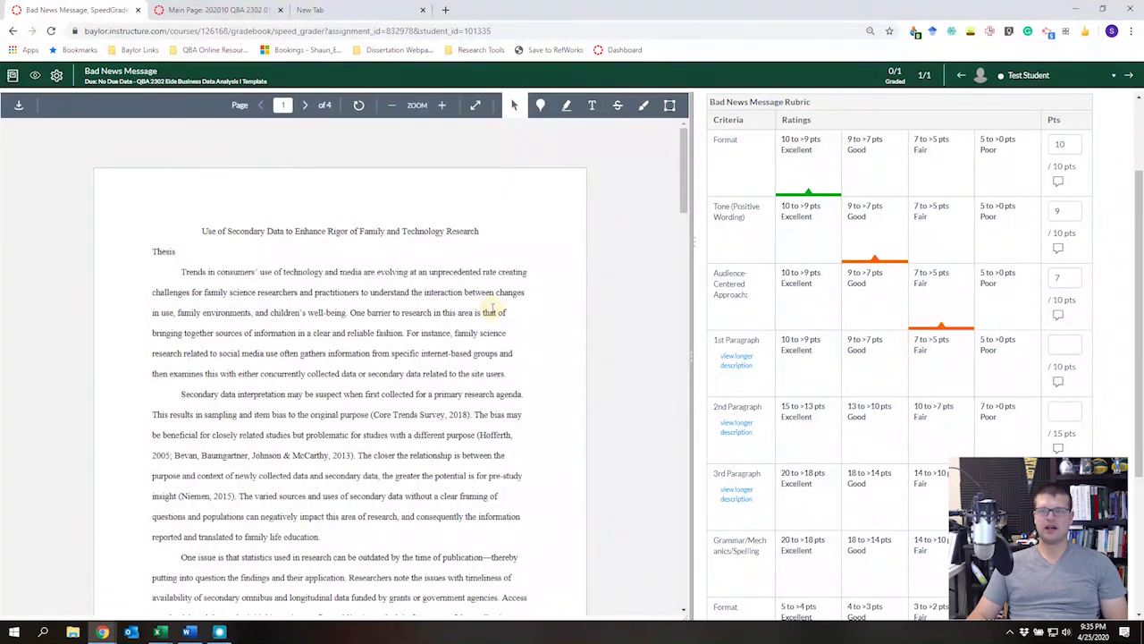
Rate Audience-Centered Approach as Good and set its points to 8.
click(885, 292)
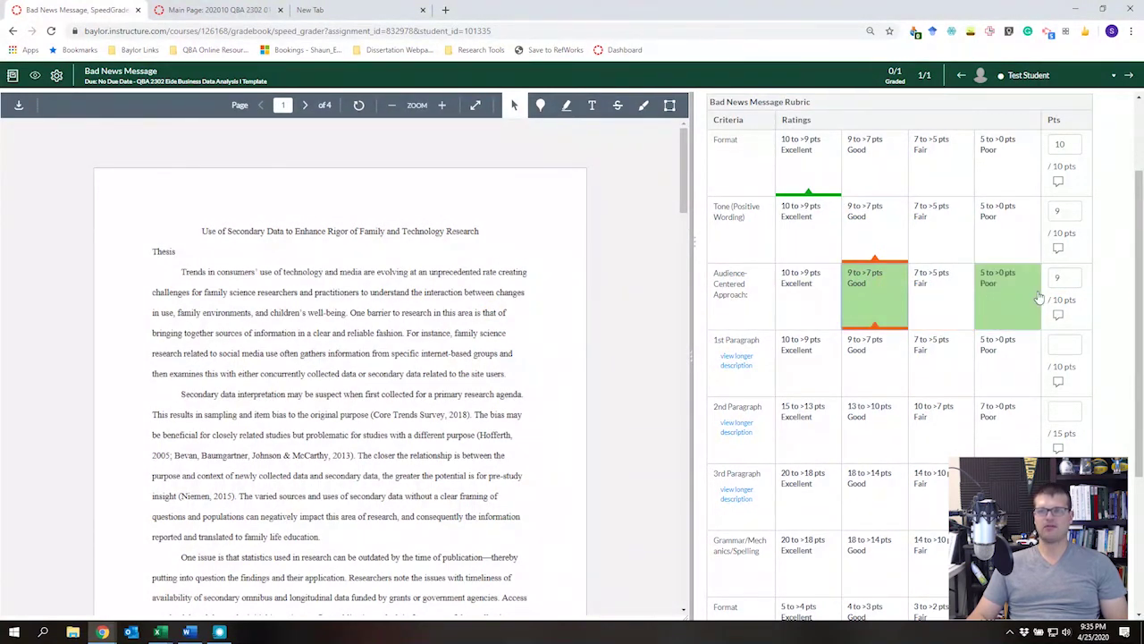
text(8)
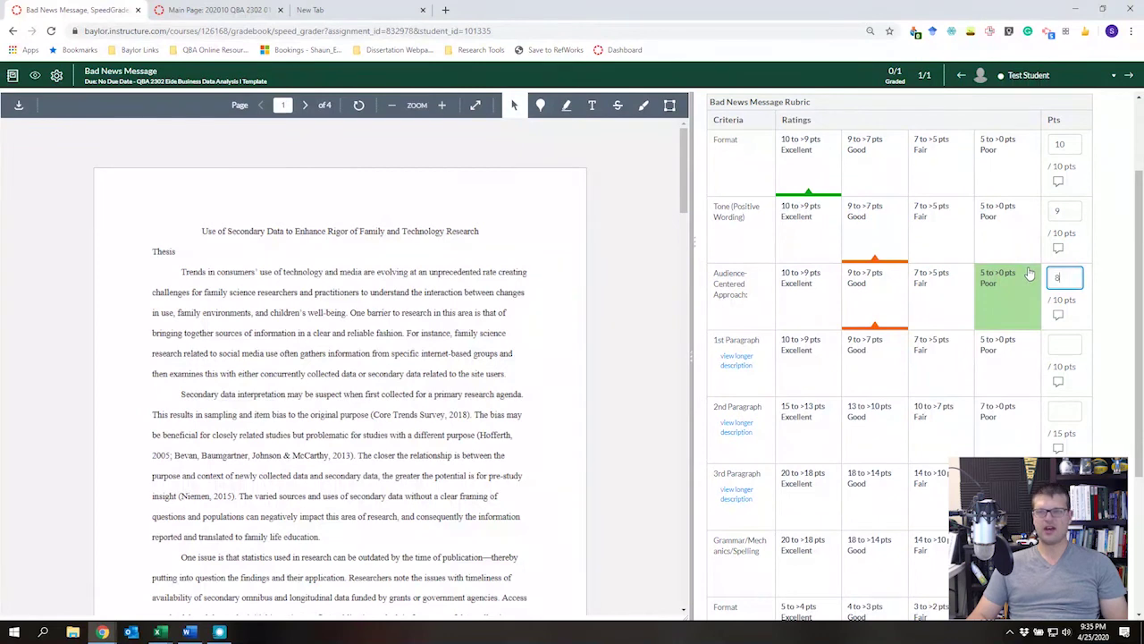
click(542, 342)
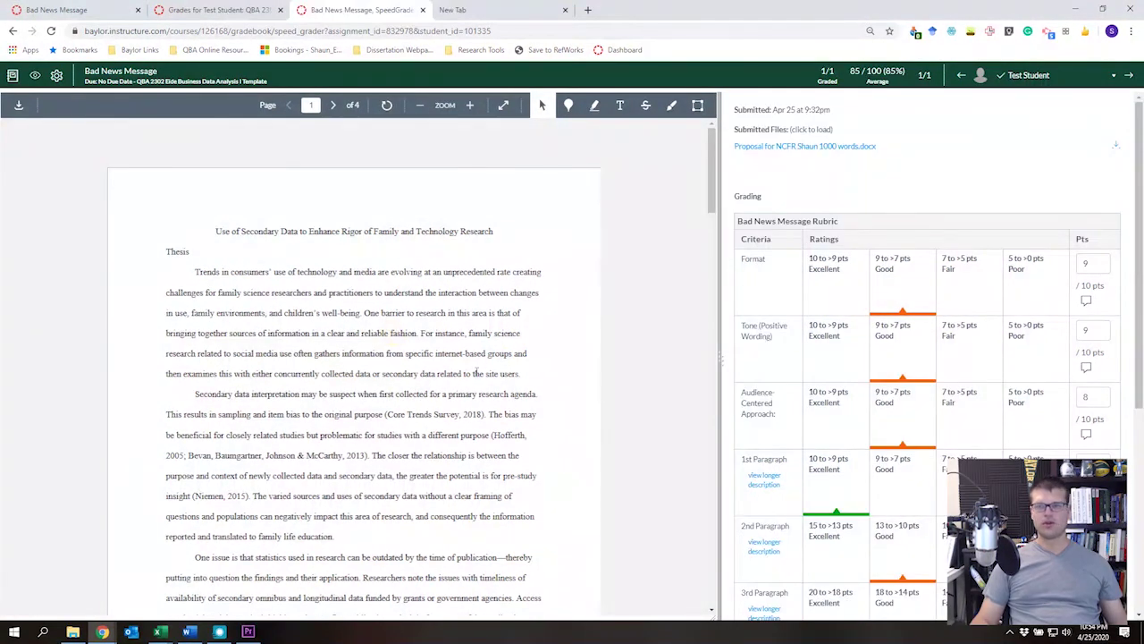
Give Audience-Centered Approach the full Good rating of 9 points and add the criterion comment "here is my comment".
click(914, 419)
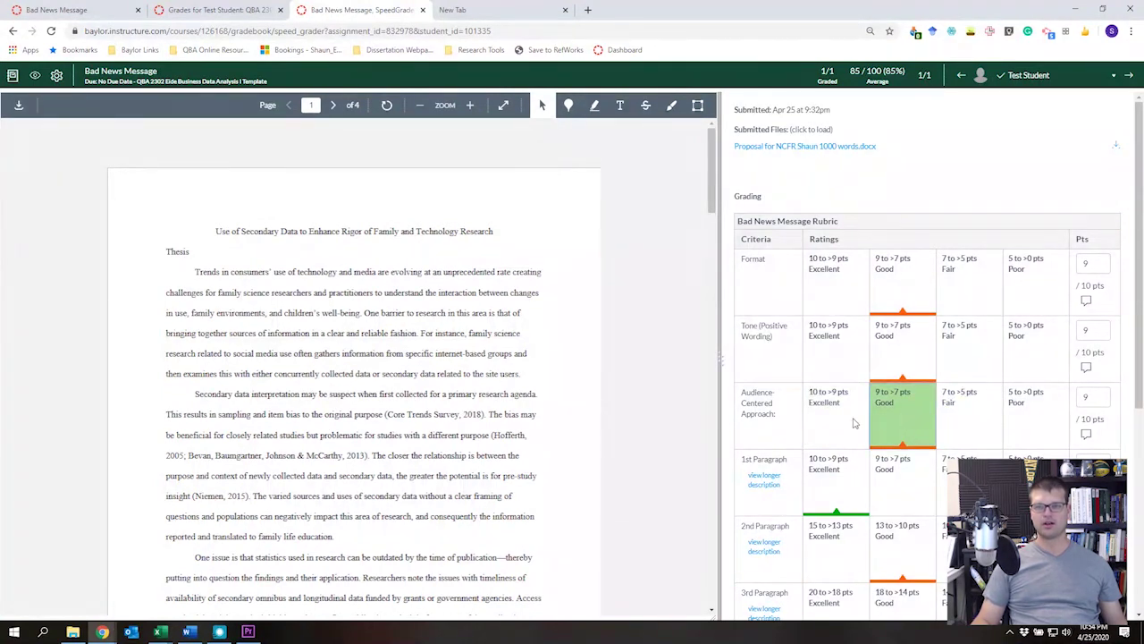
click(1086, 435)
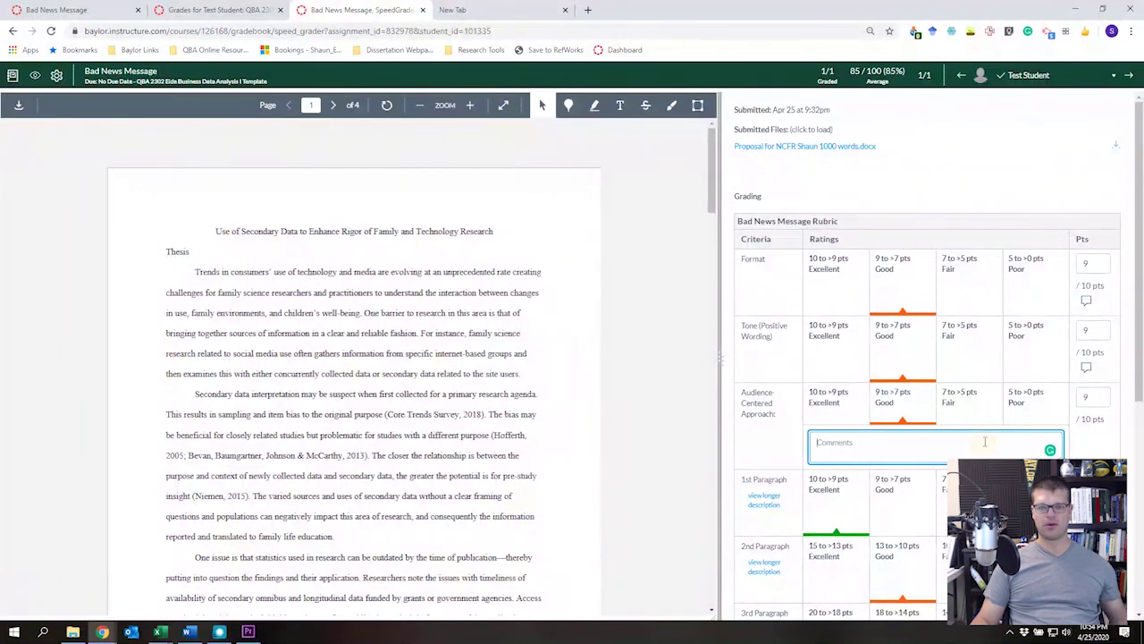
text(here is)
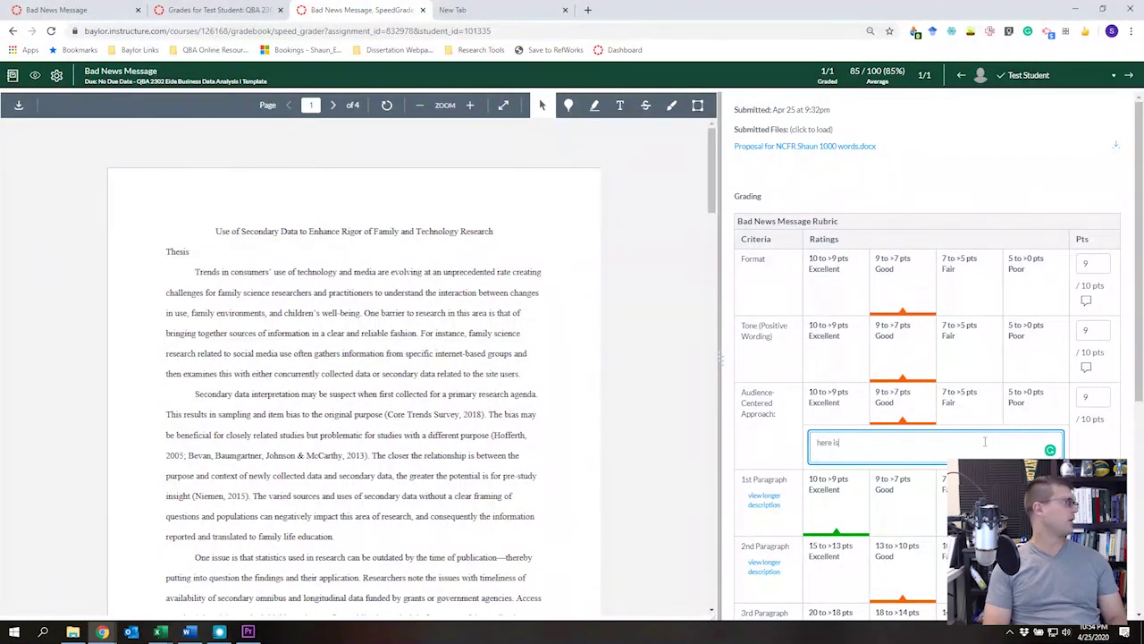
text( my comment)
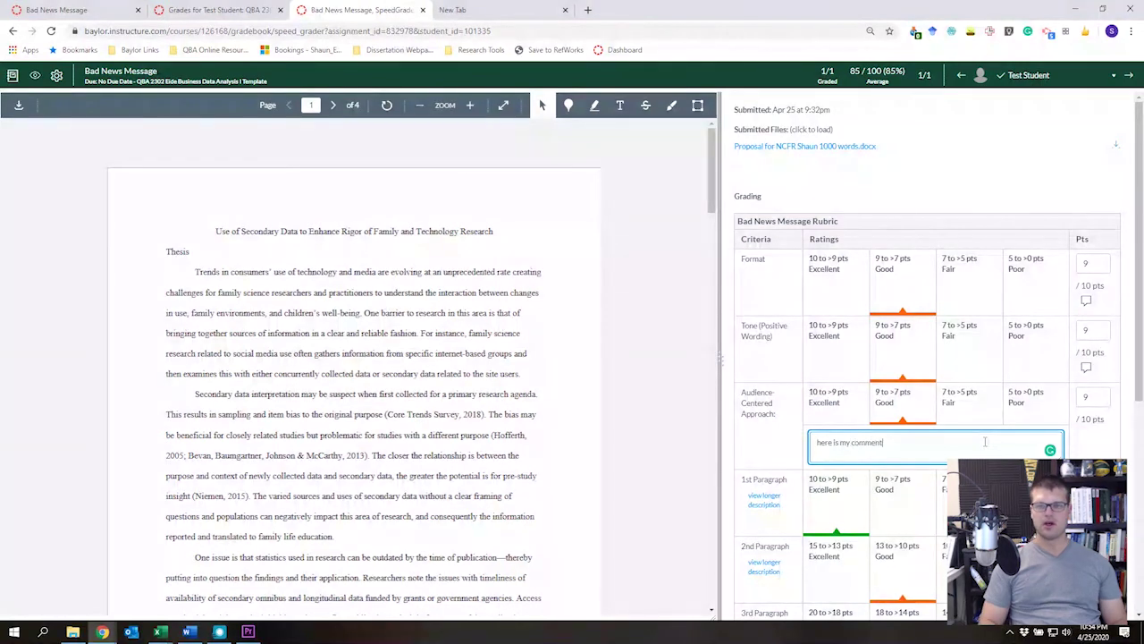
click(1109, 446)
Add the comment "these are my comments about the first paragraph" to the 1st Paragraph criterion.
scroll(1108, 447, down, 2)
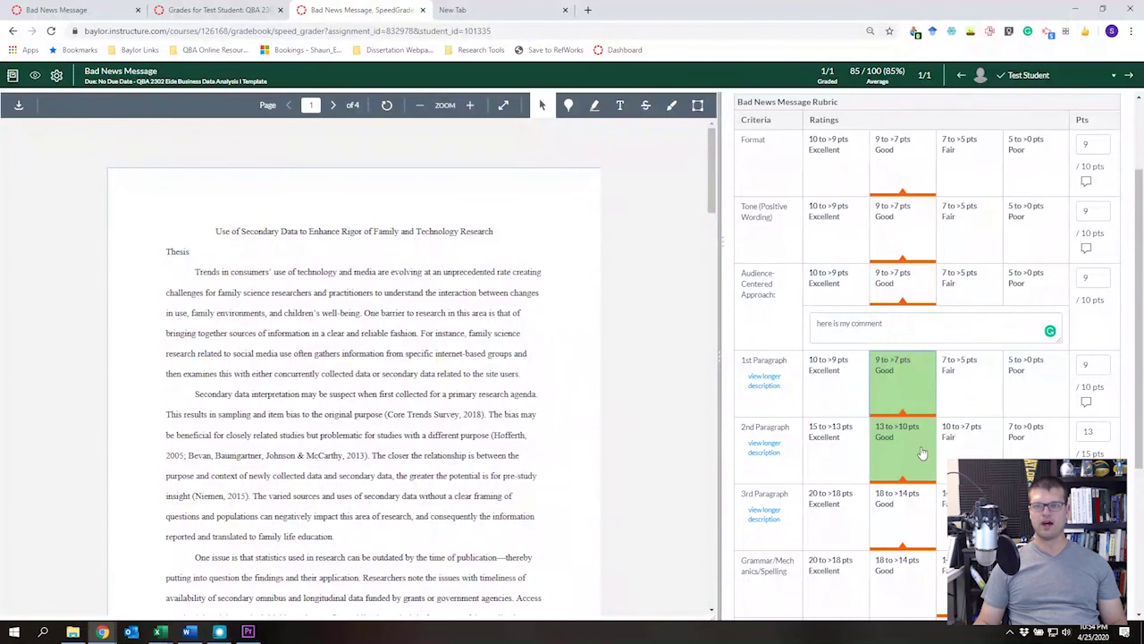
click(1086, 403)
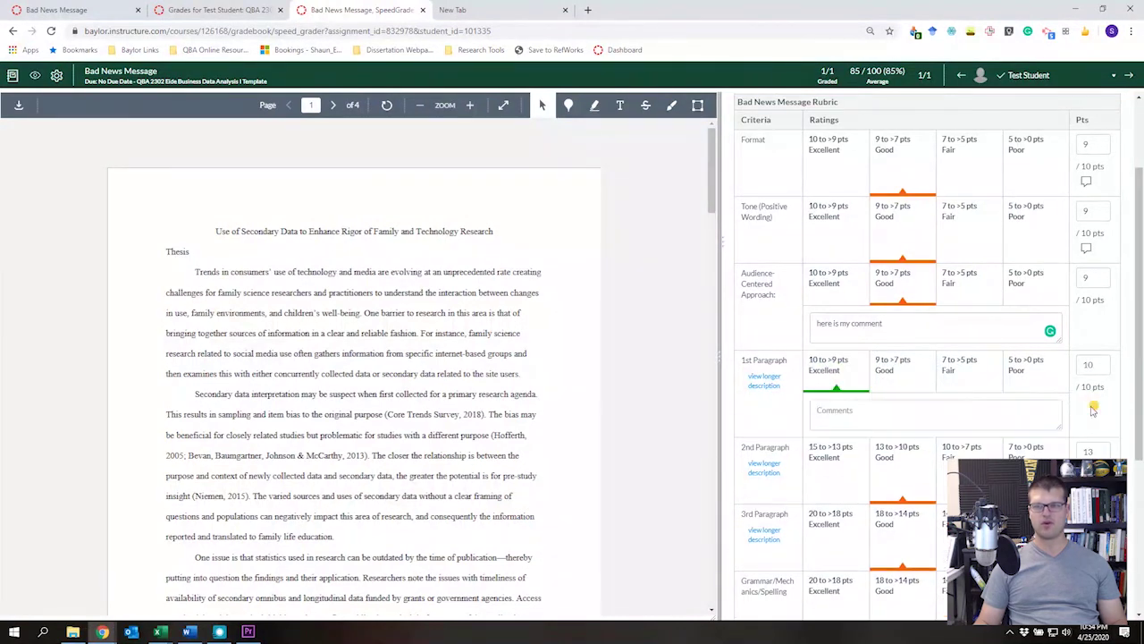
text(these are my comments)
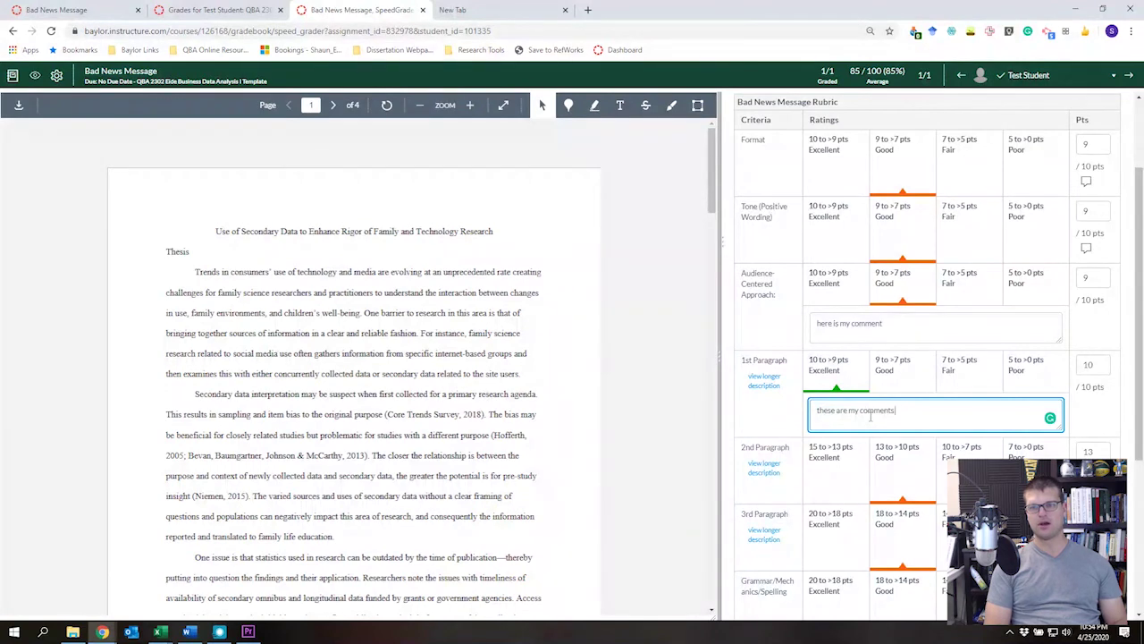
text( about the first para)
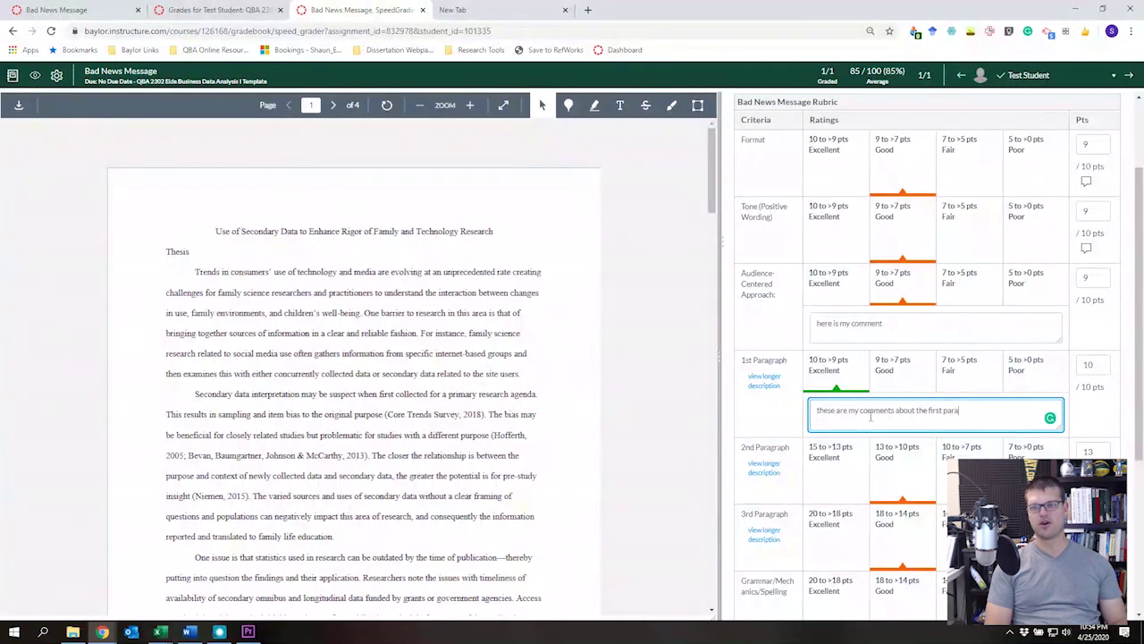
text(graph)
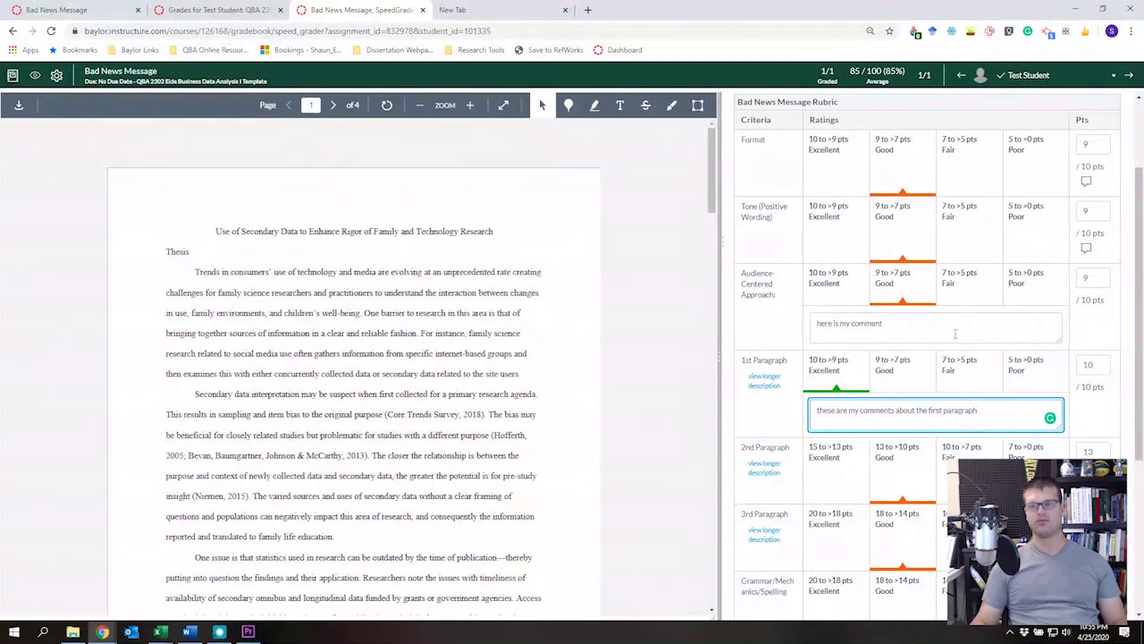
Save the rubric assessment and check the saved ratings and criterion comments.
scroll(965, 357, down, 3)
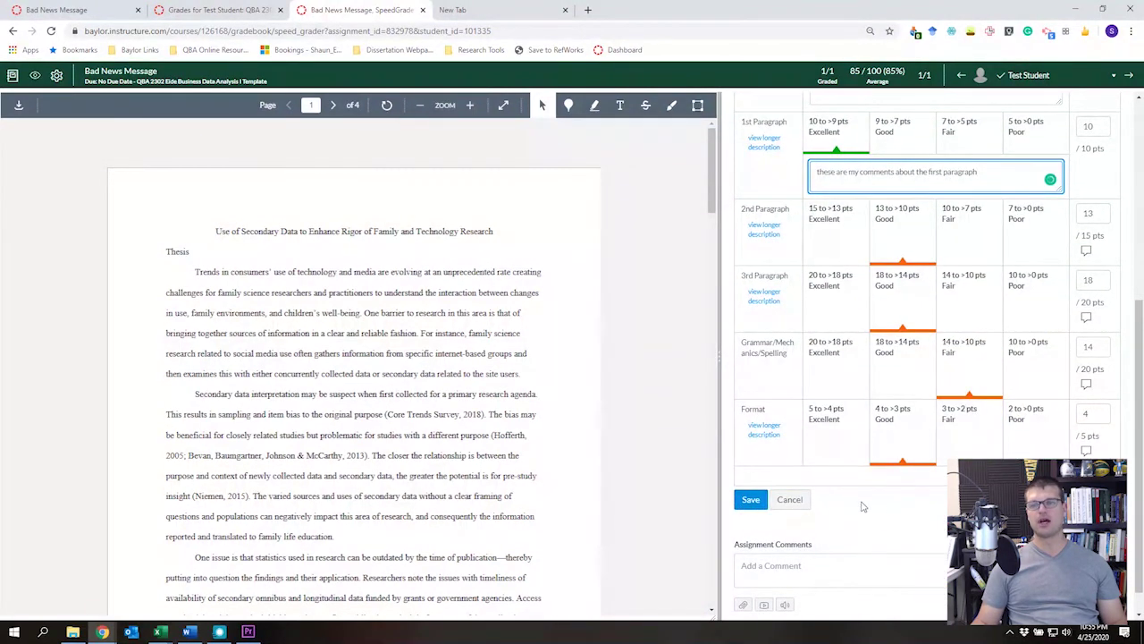
click(751, 499)
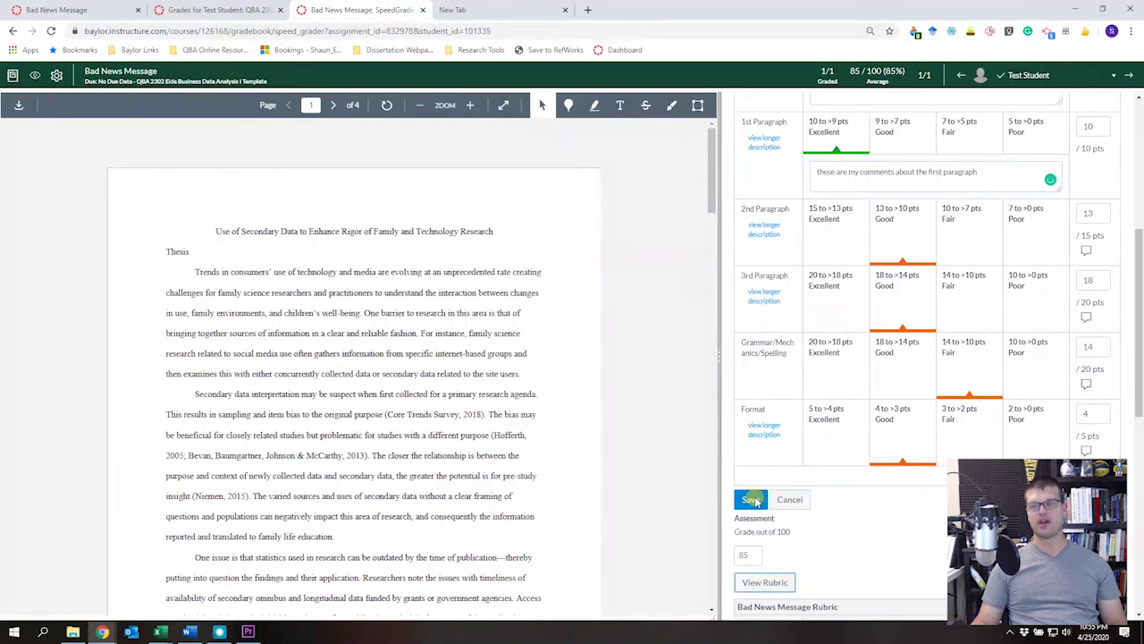
scroll(851, 393, down, 2)
scroll(851, 402, down, 2)
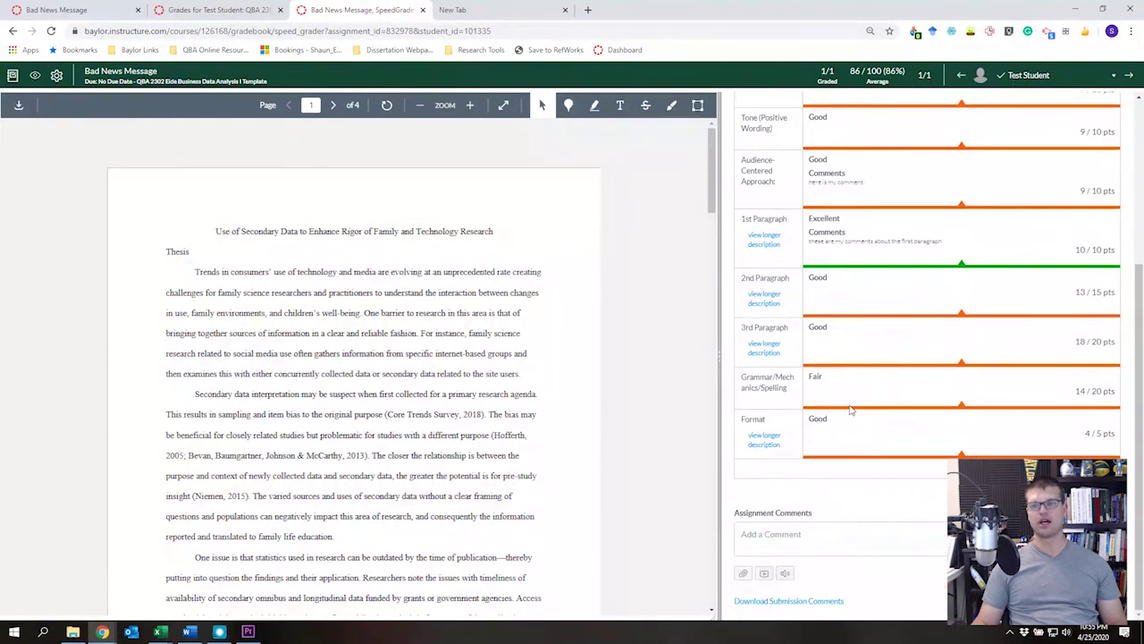
Submit an assignment comment beginning "here are the main comments students will see in the grade" and review it below the rubric.
click(807, 545)
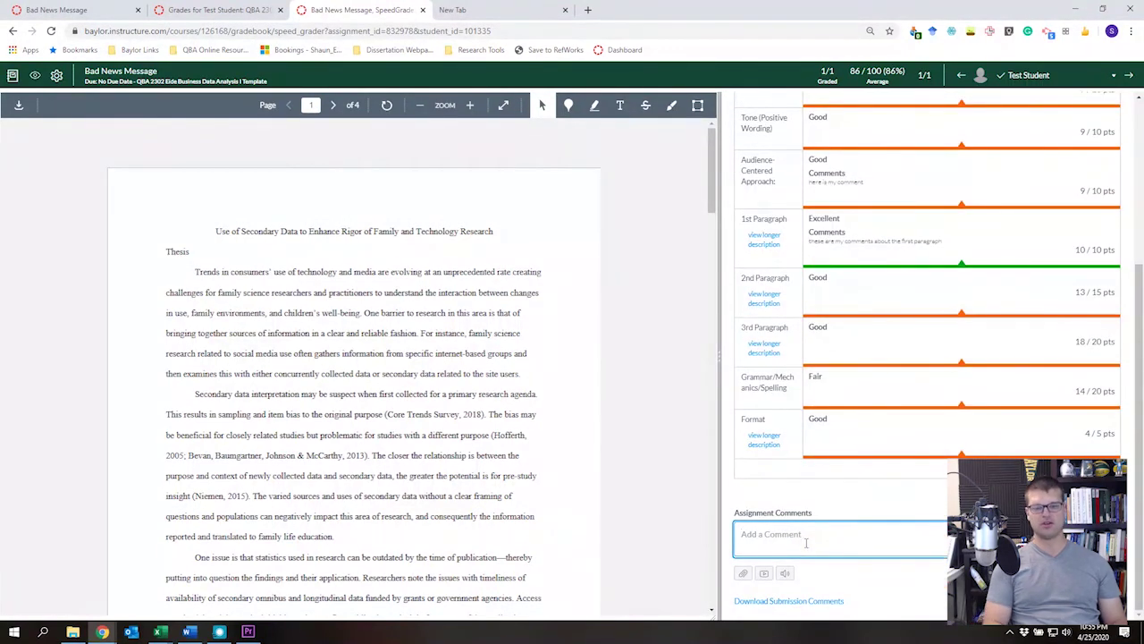
text(he)
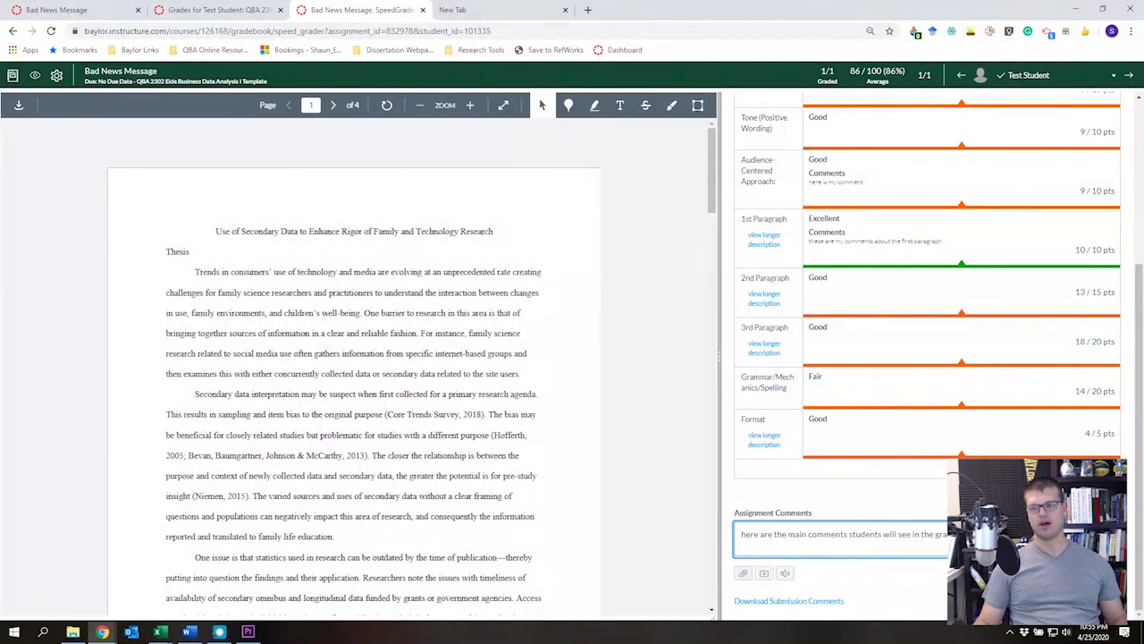
key(Return)
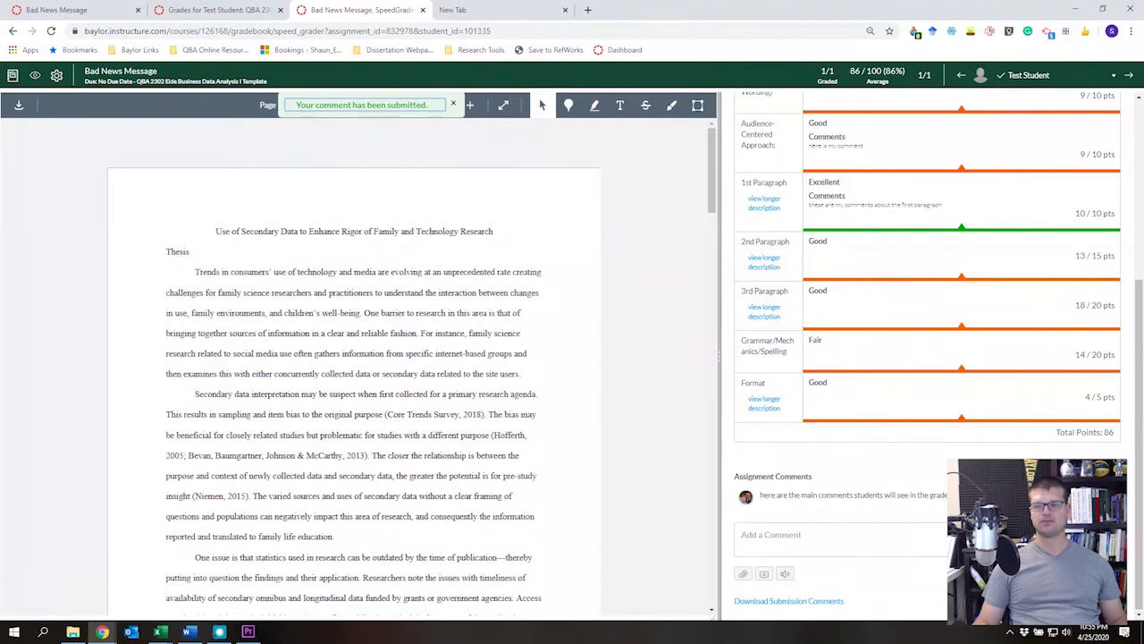
scroll(898, 365, up, 5)
scroll(896, 375, down, 5)
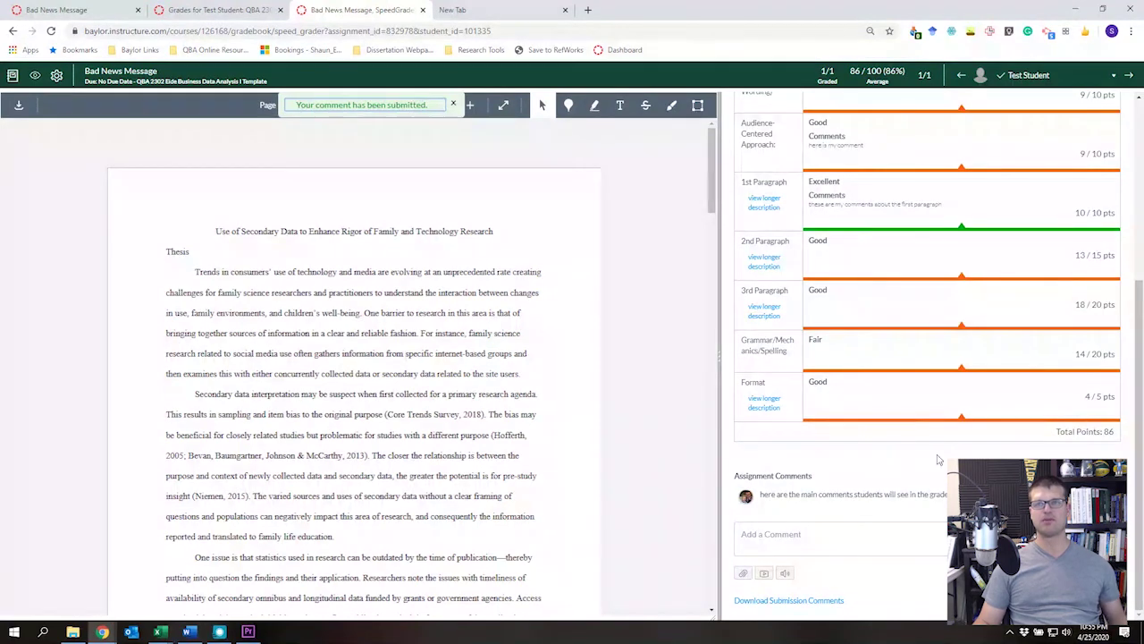
Leave SpeedGrader for the course home page, enter Student View, and open the test student's grades.
scroll(938, 459, up, 3)
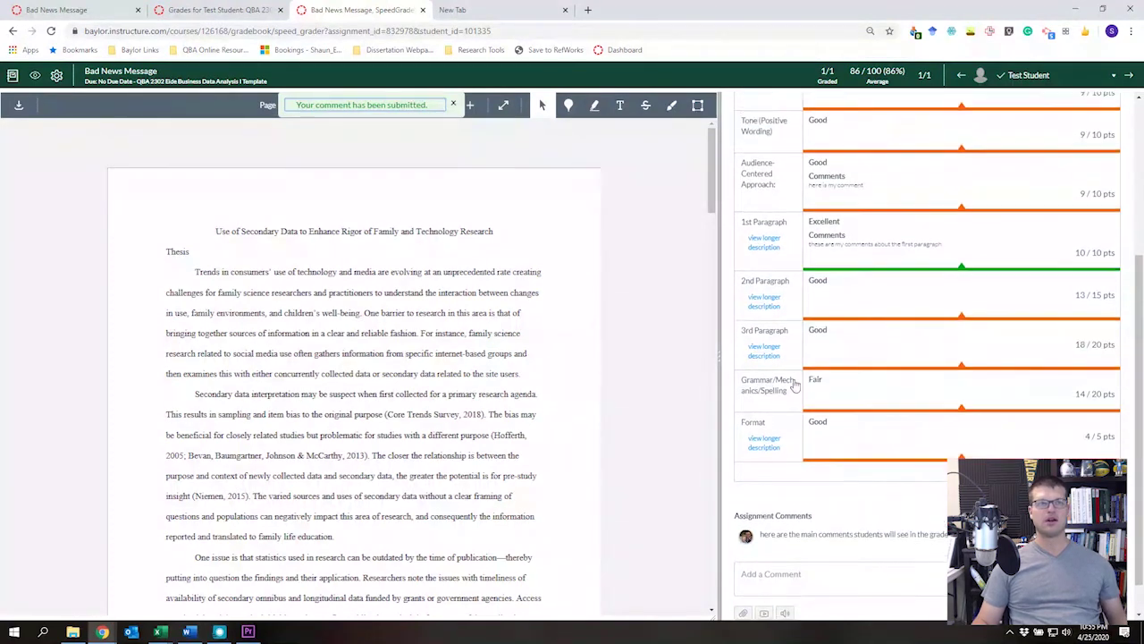
click(12, 76)
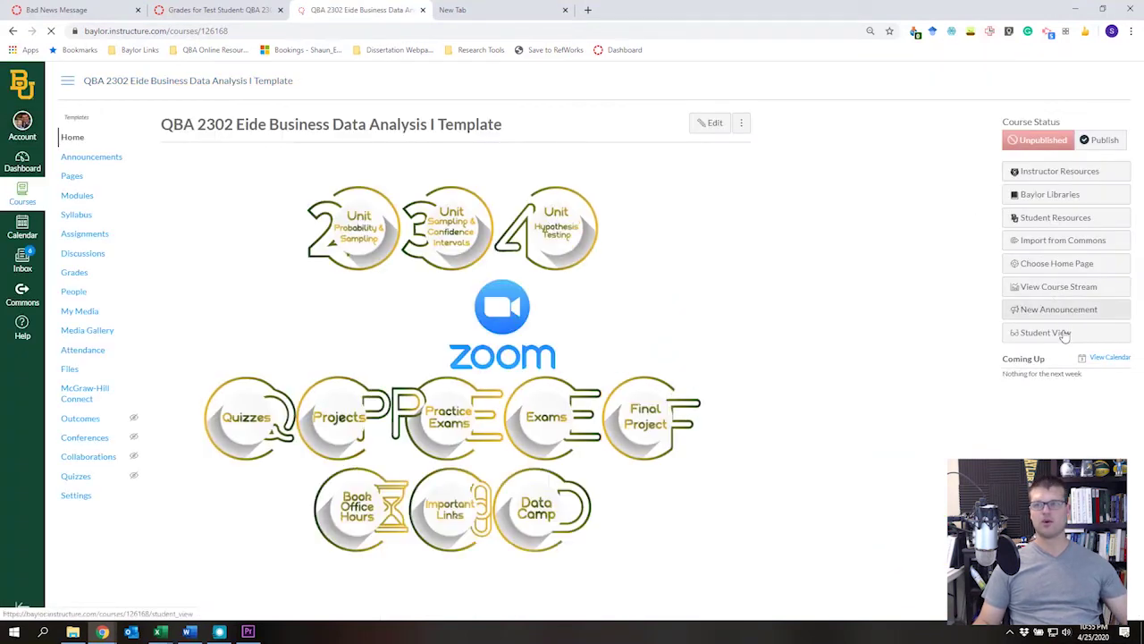
click(1062, 332)
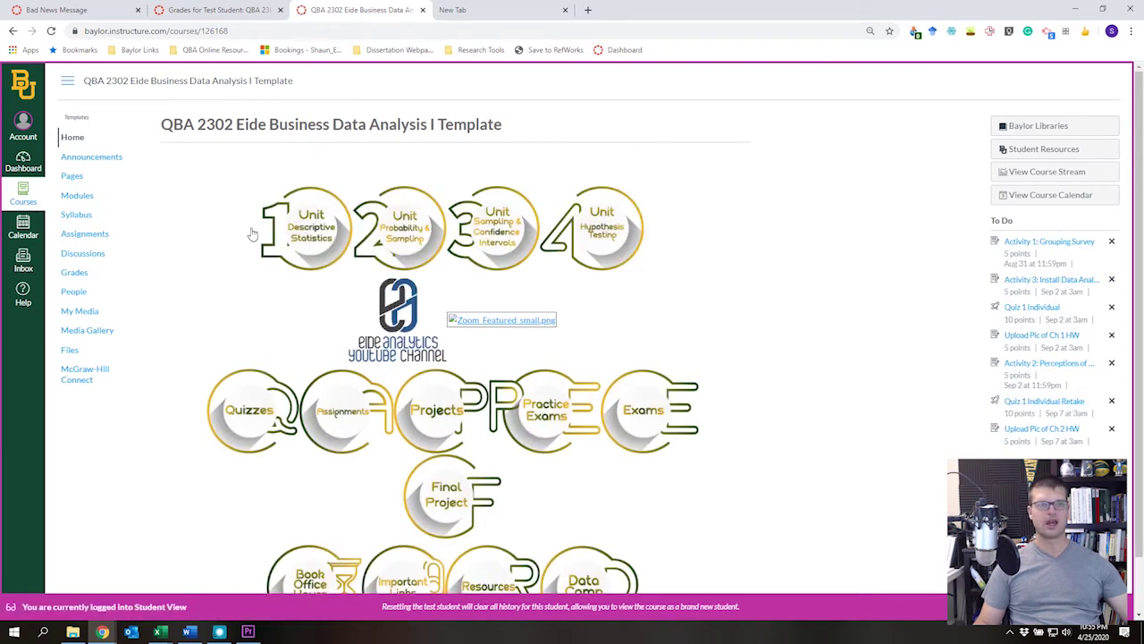
click(75, 272)
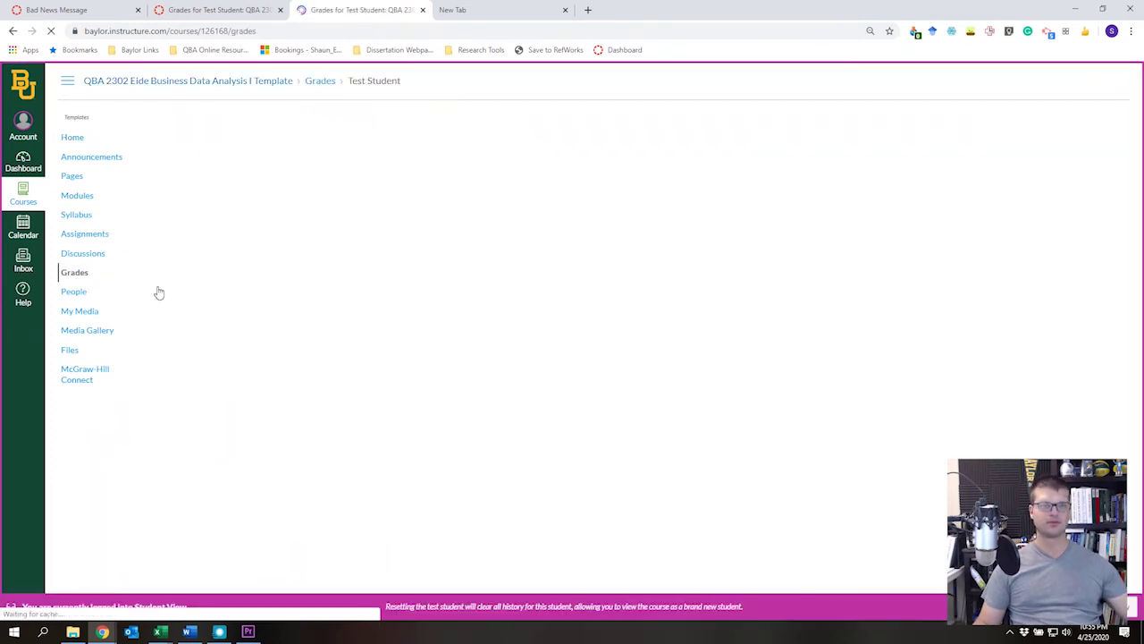
Find the Bad News Message entry in the test student's grades and display its assignment comments.
scroll(537, 322, down, 3)
scroll(543, 333, down, 15)
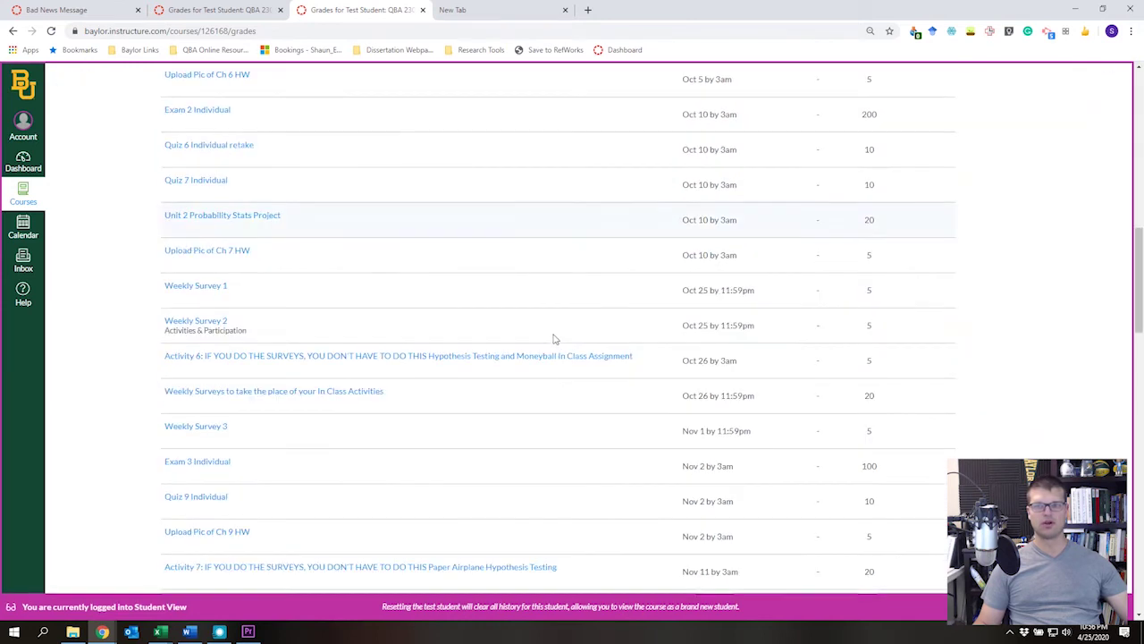
scroll(912, 263, down, 4)
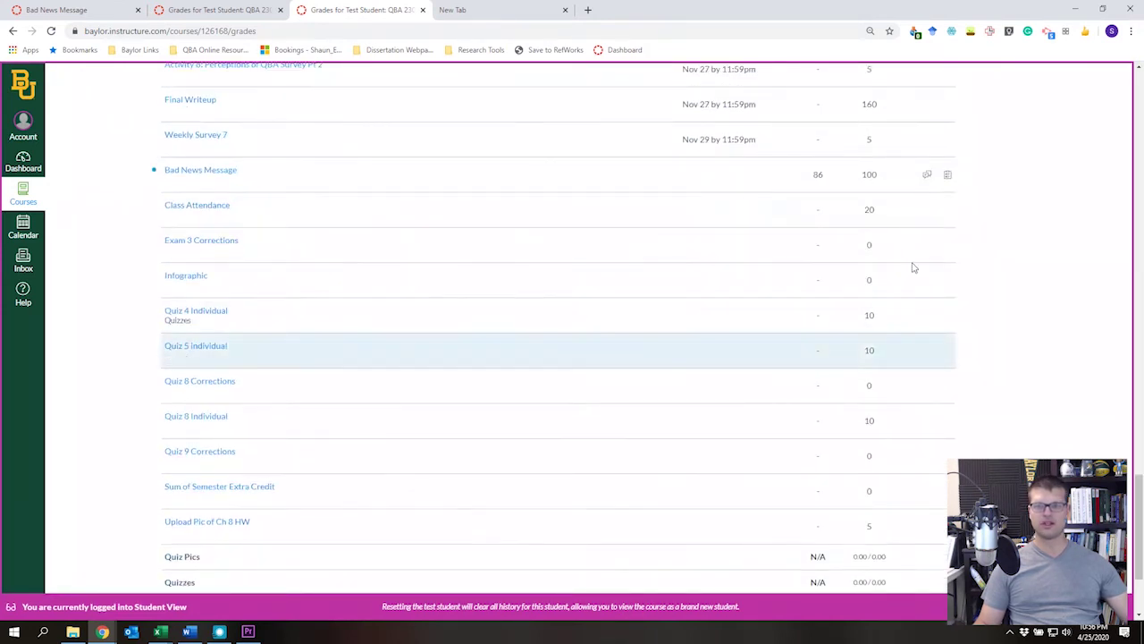
scroll(878, 191, up, 2)
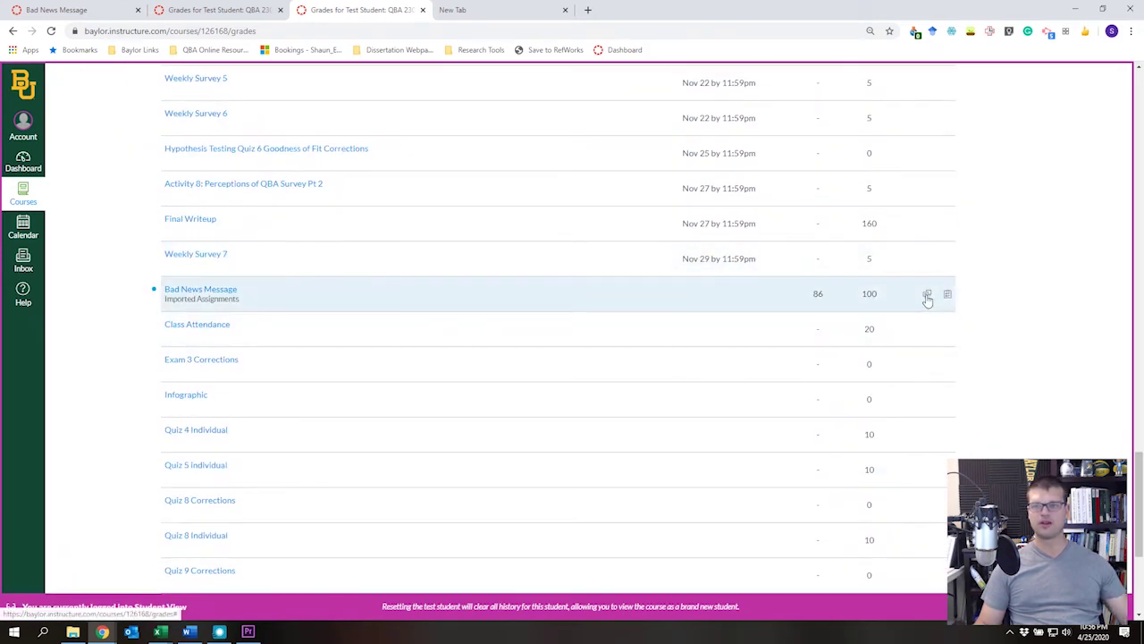
click(927, 295)
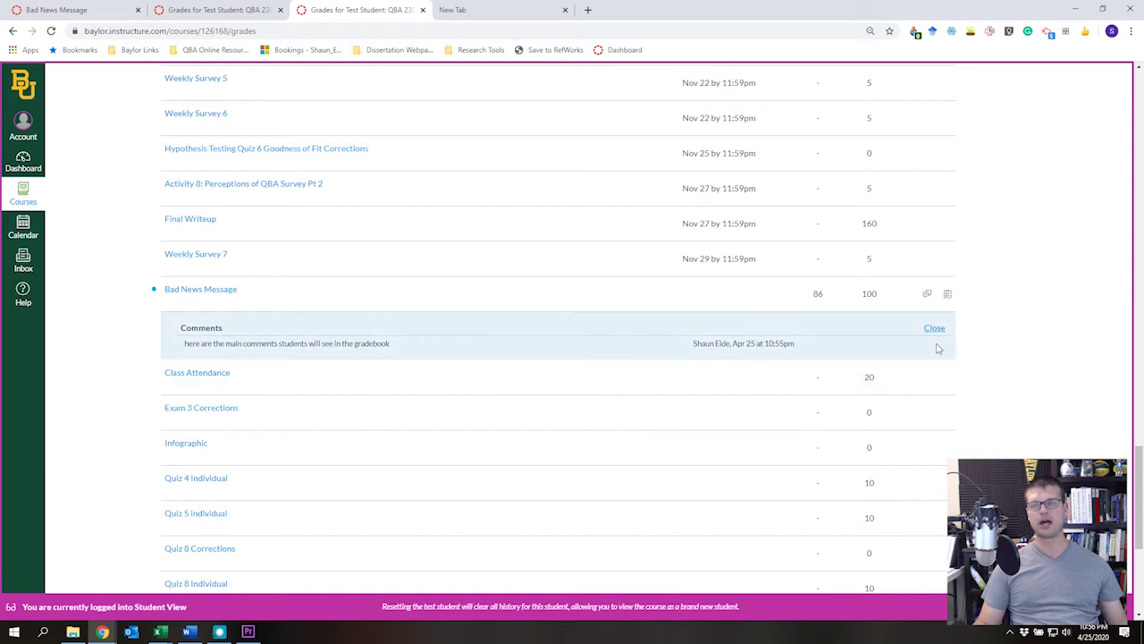
Expand the Bad News Message rubric in the grades list and examine its ratings and criterion comments.
click(949, 297)
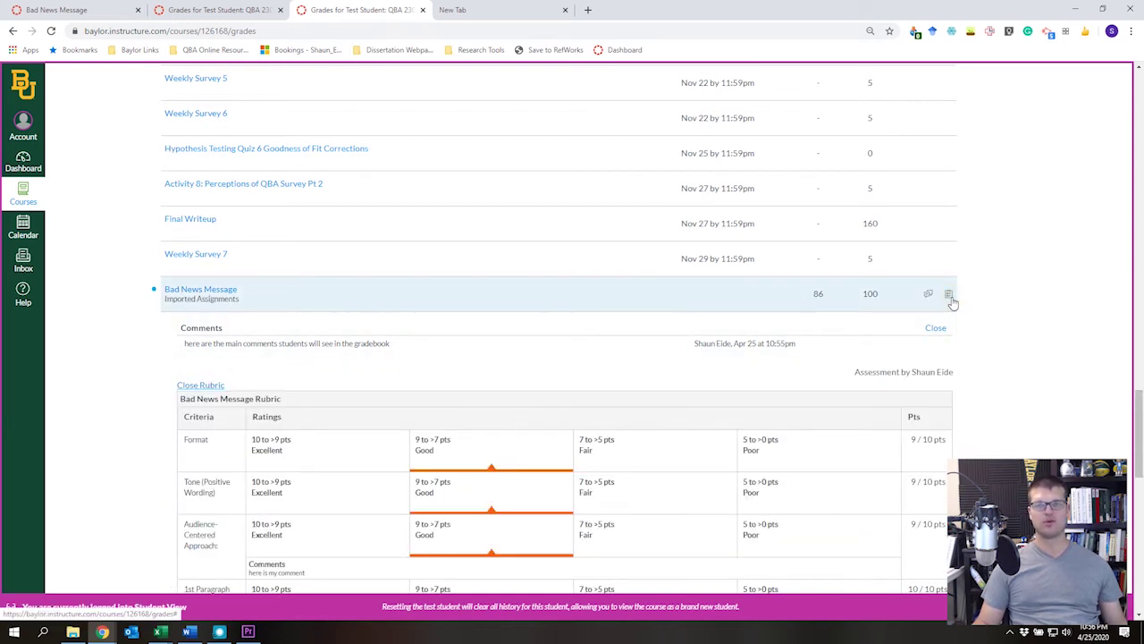
scroll(961, 304, down, 2)
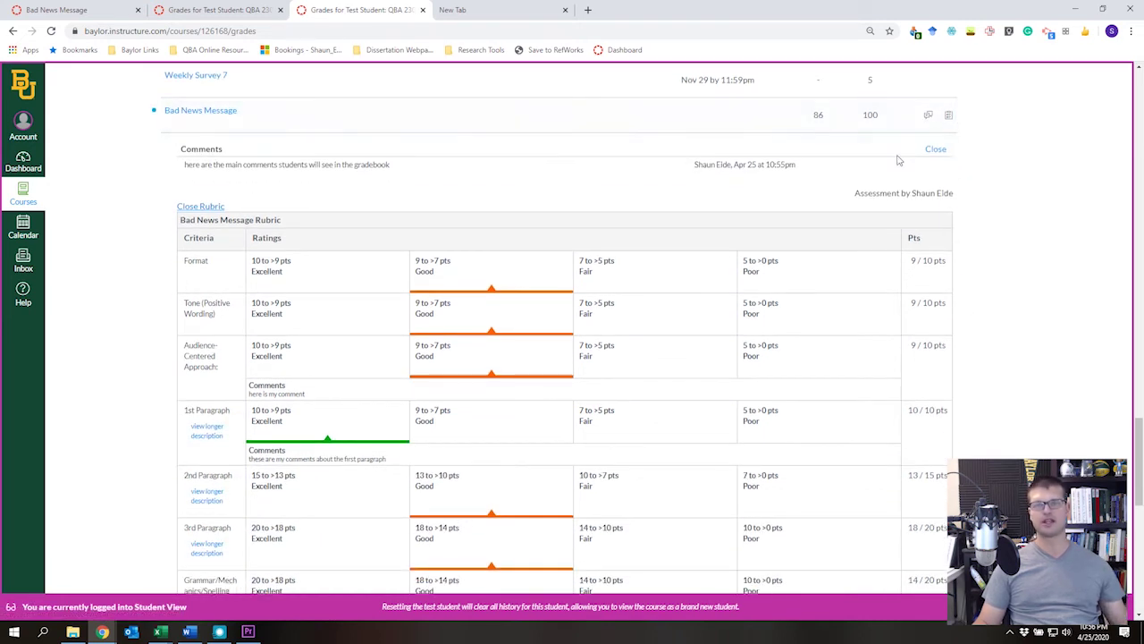
scroll(897, 158, down, 2)
scroll(359, 355, down, 1)
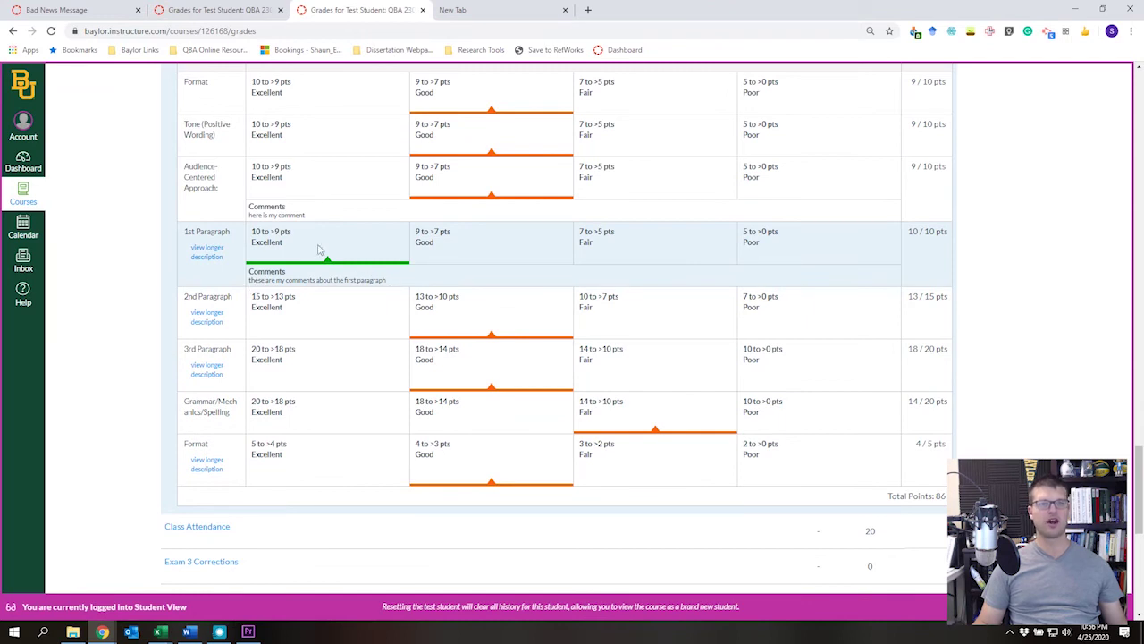
drag(248, 204, 280, 214)
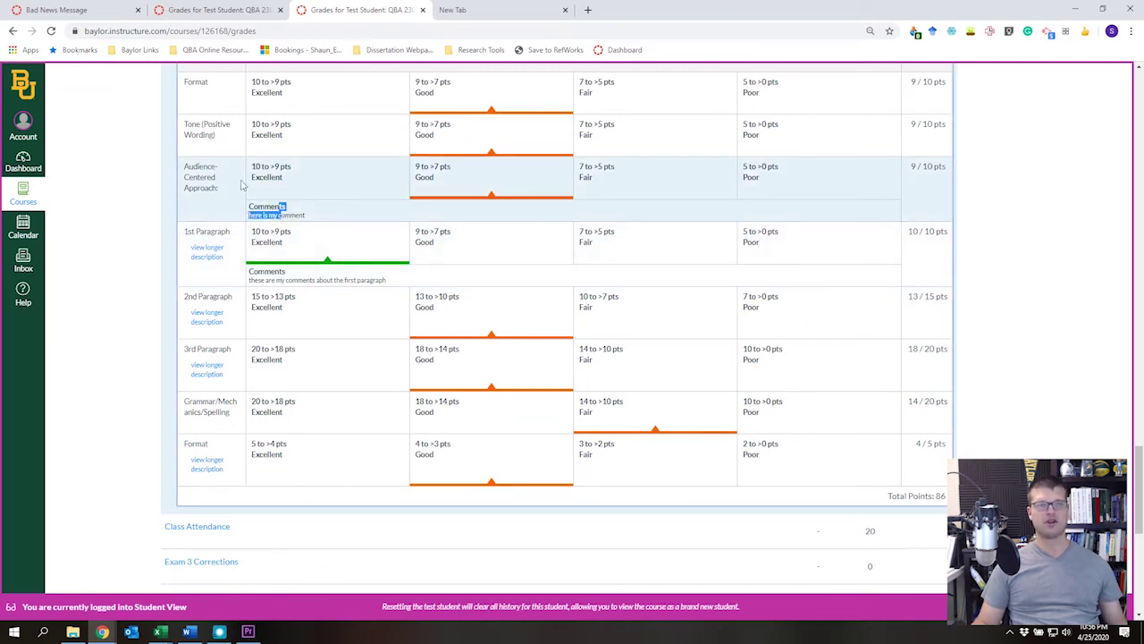
Check the Bad News Message rubric's total points and review the assignment group and course totals in the student's grades.
scroll(669, 306, down, 4)
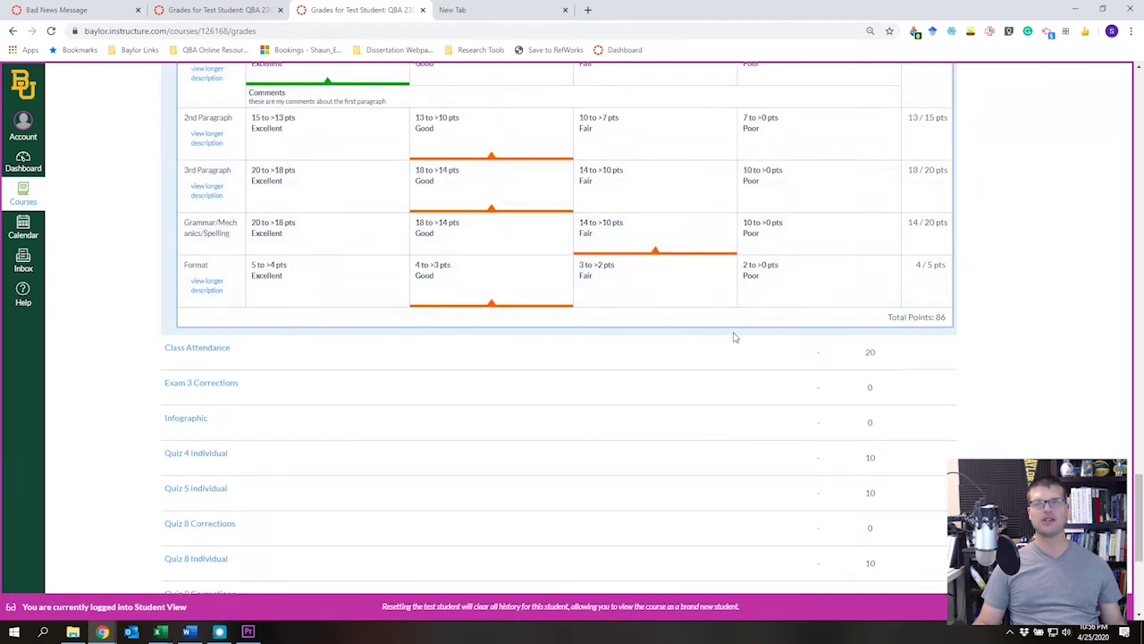
scroll(722, 334, down, 3)
scroll(728, 353, up, 7)
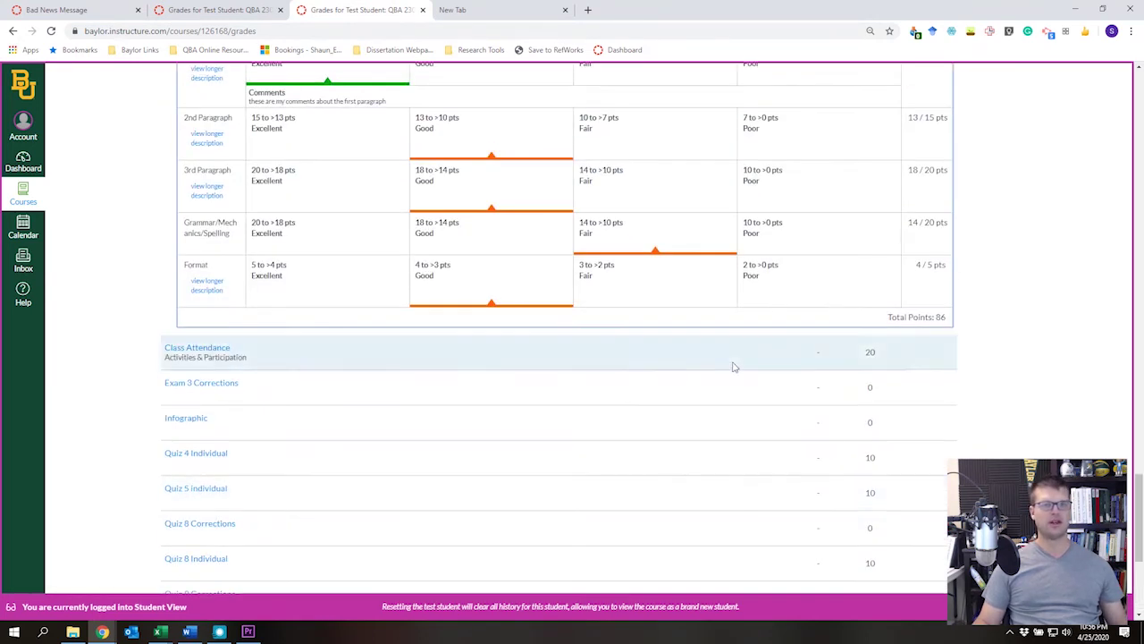
scroll(732, 366, up, 3)
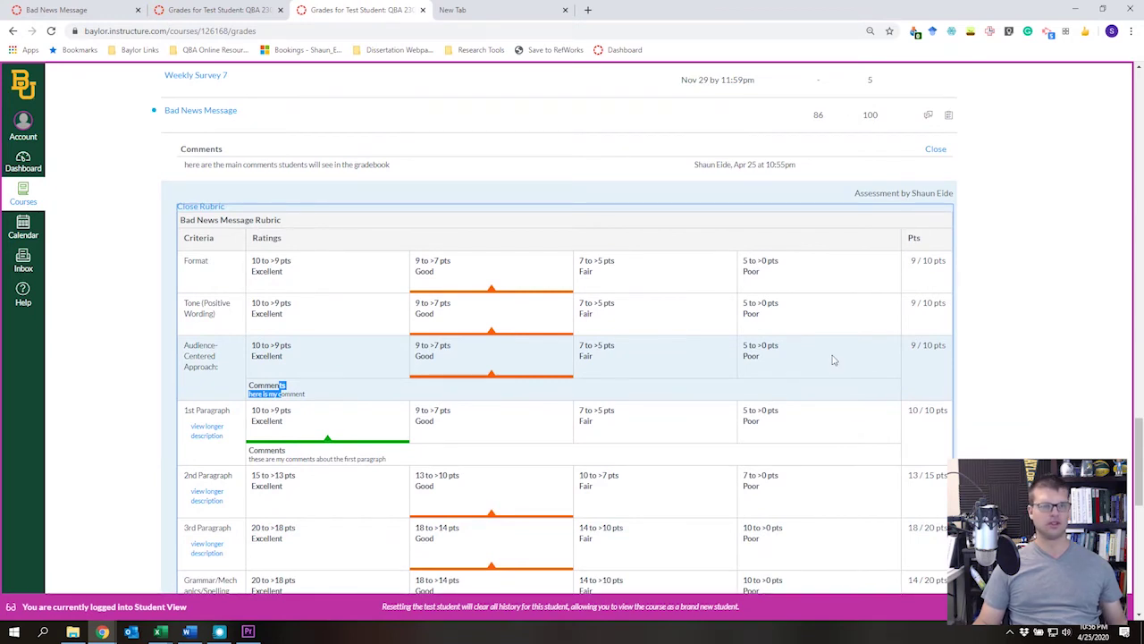
scroll(840, 362, down, 4)
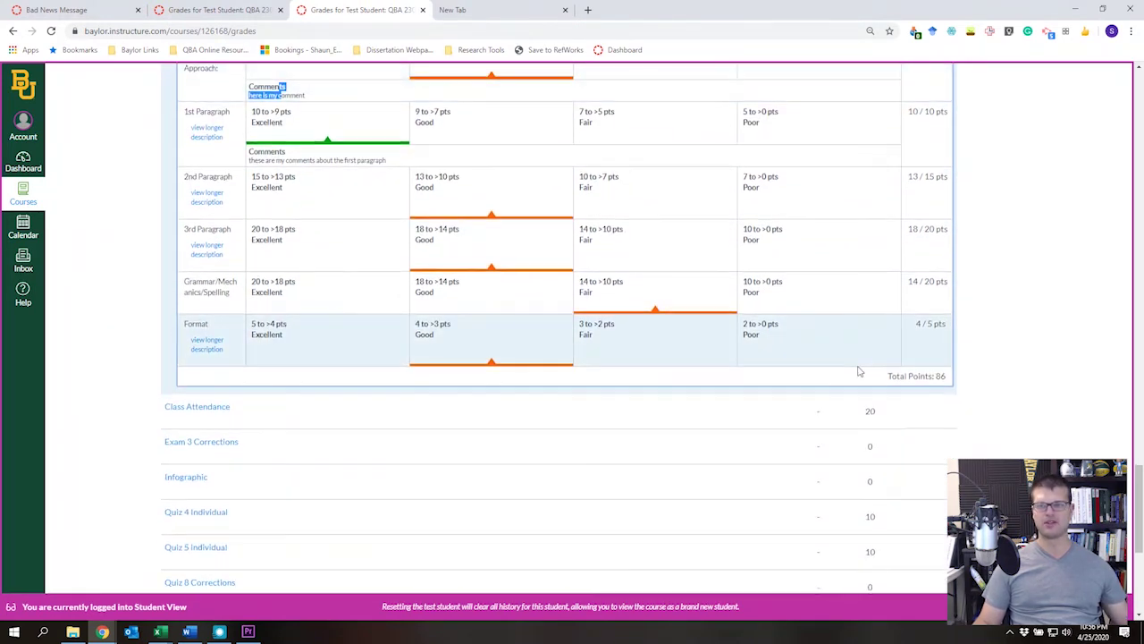
scroll(858, 371, down, 4)
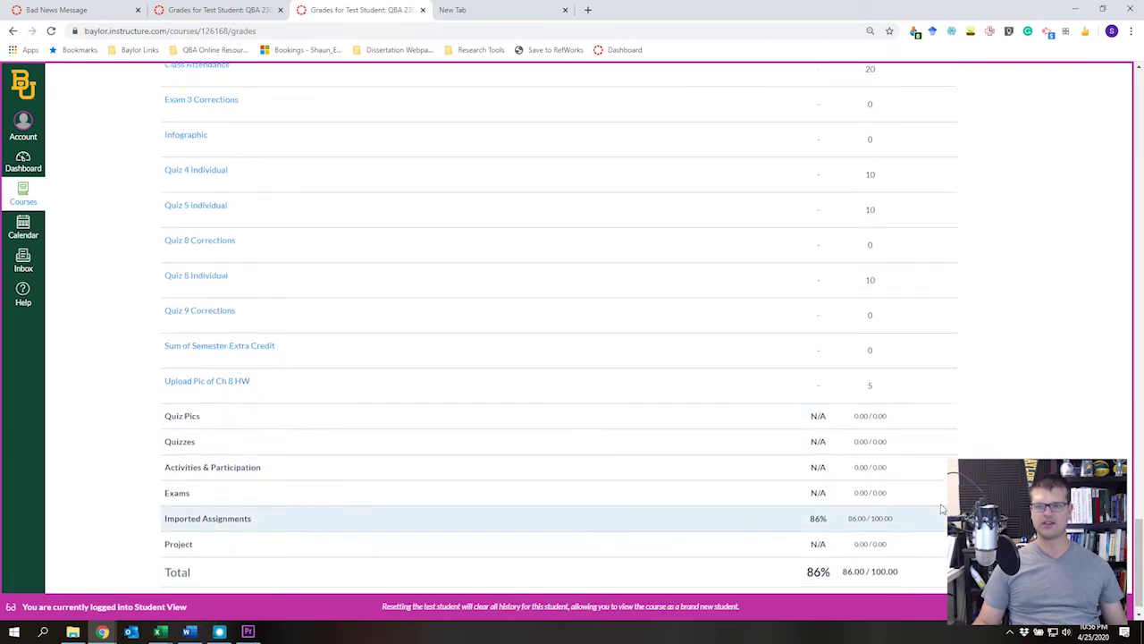
scroll(899, 451, up, 15)
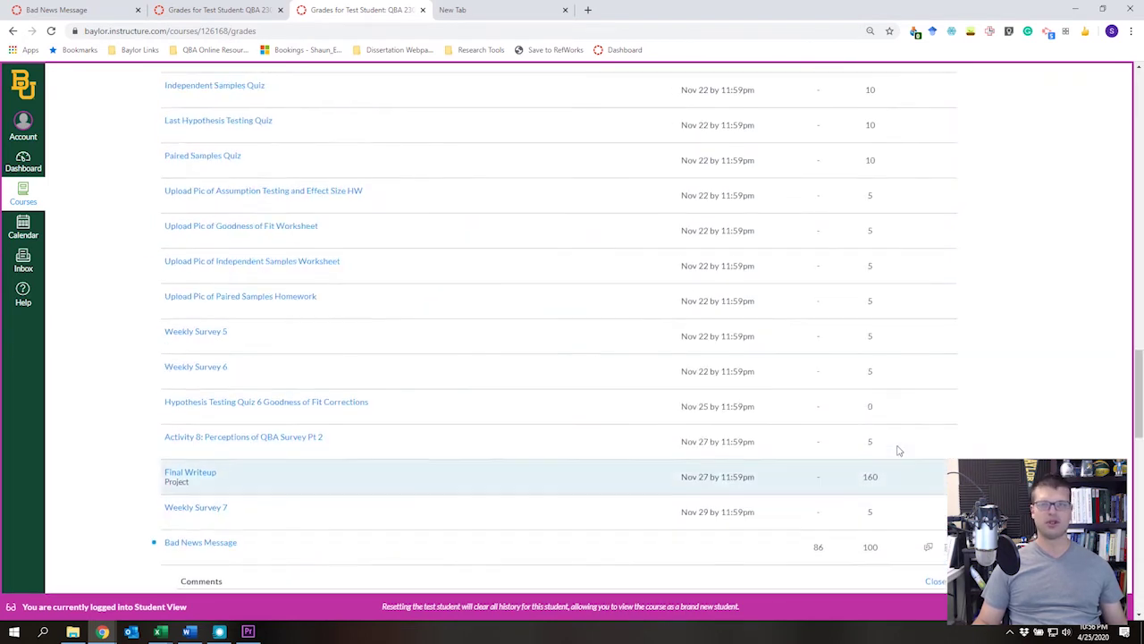
scroll(900, 451, up, 10)
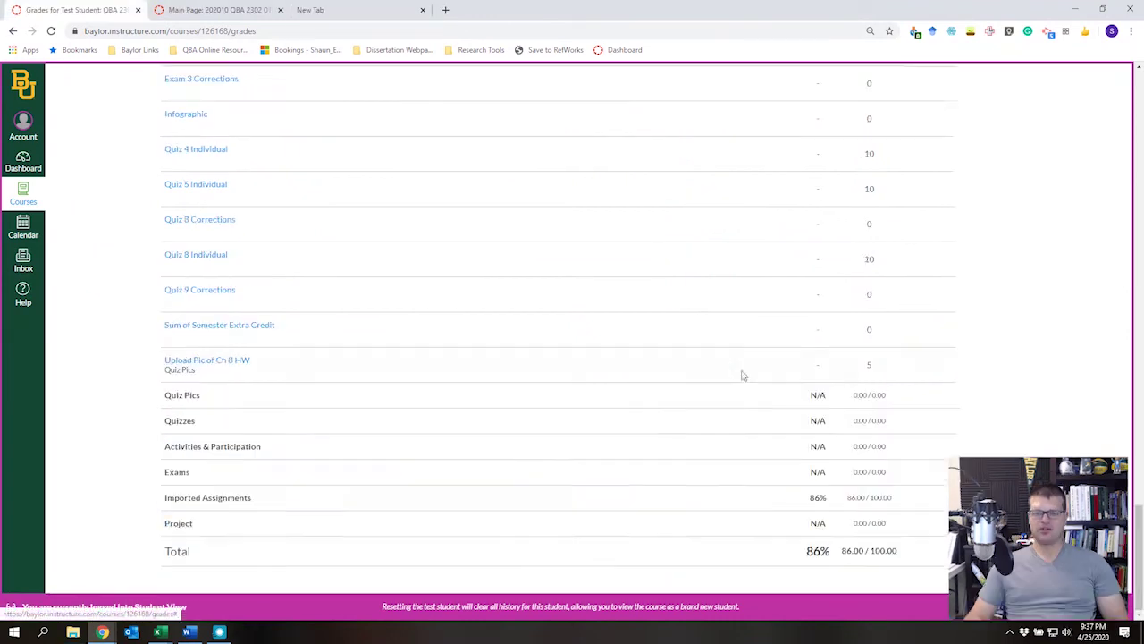
scroll(741, 375, up, 5)
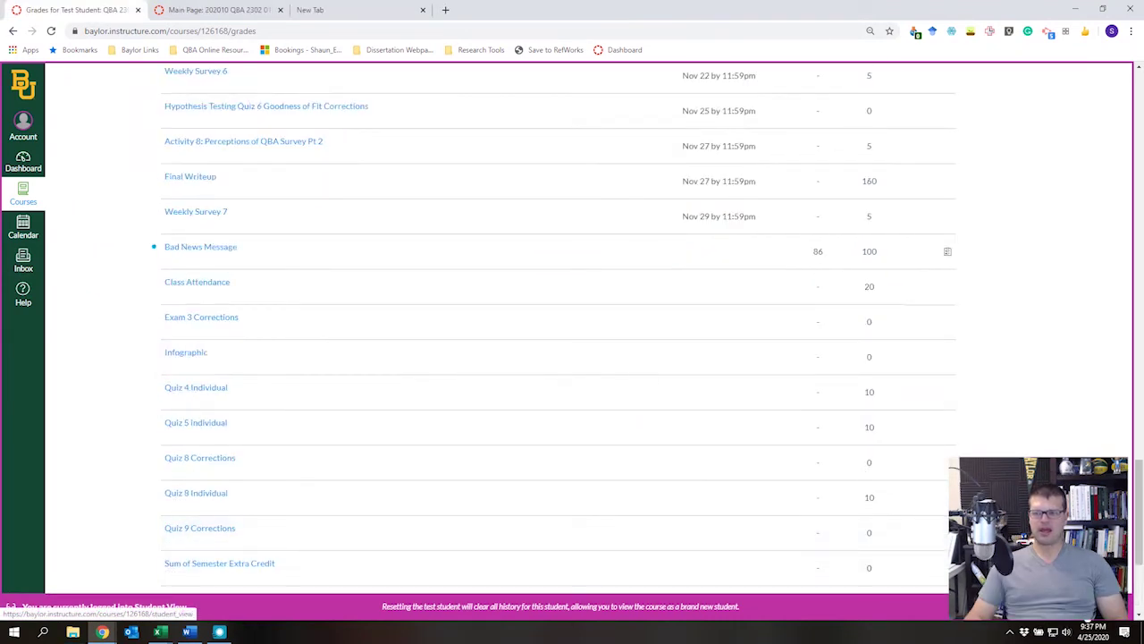
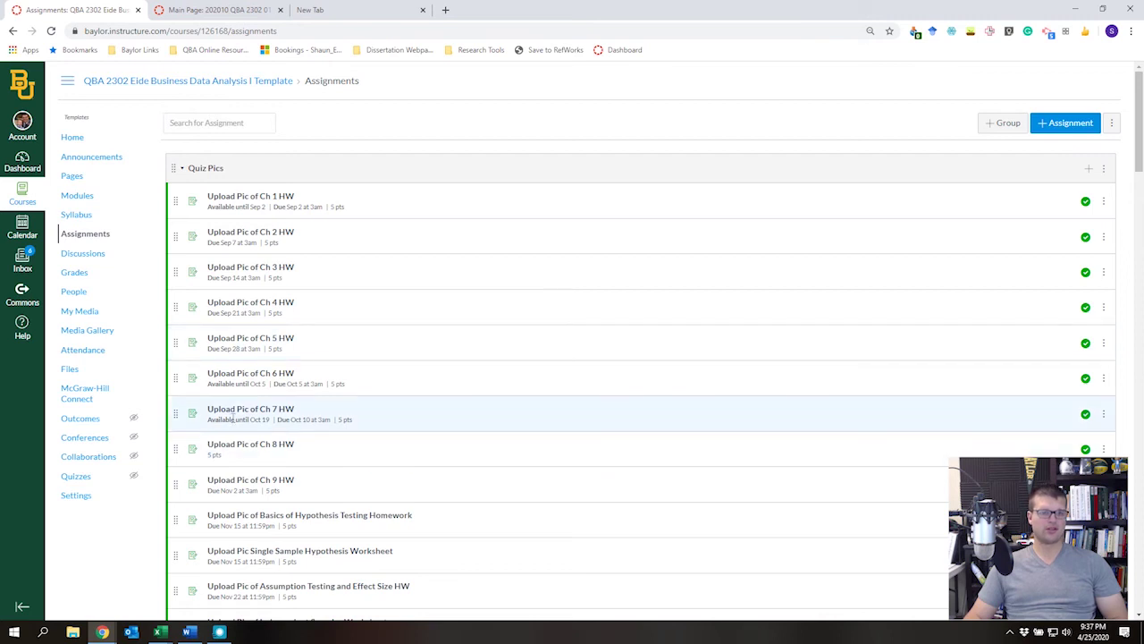
Open the Upload Pic of Ch 7 HW assignment and start adding a rubric to it.
click(234, 415)
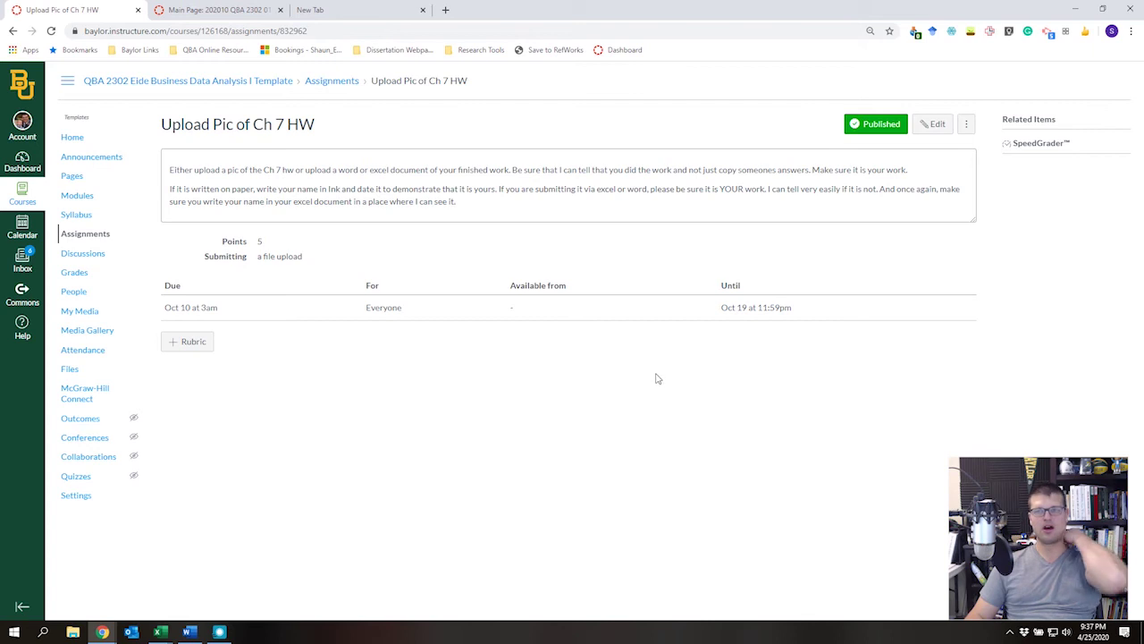
click(968, 127)
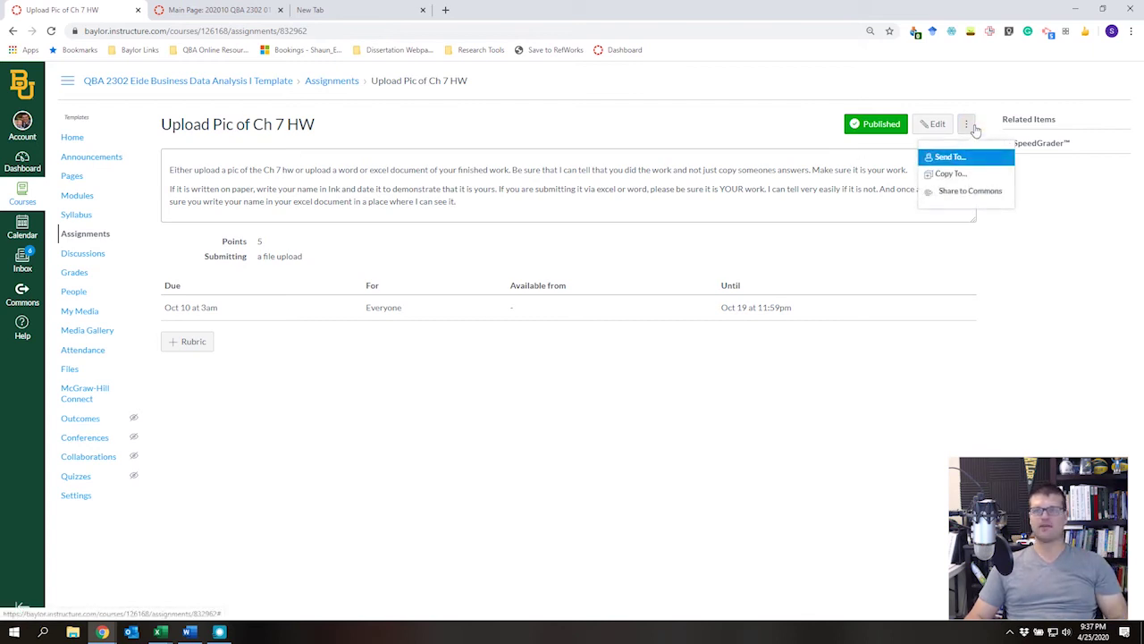
click(186, 341)
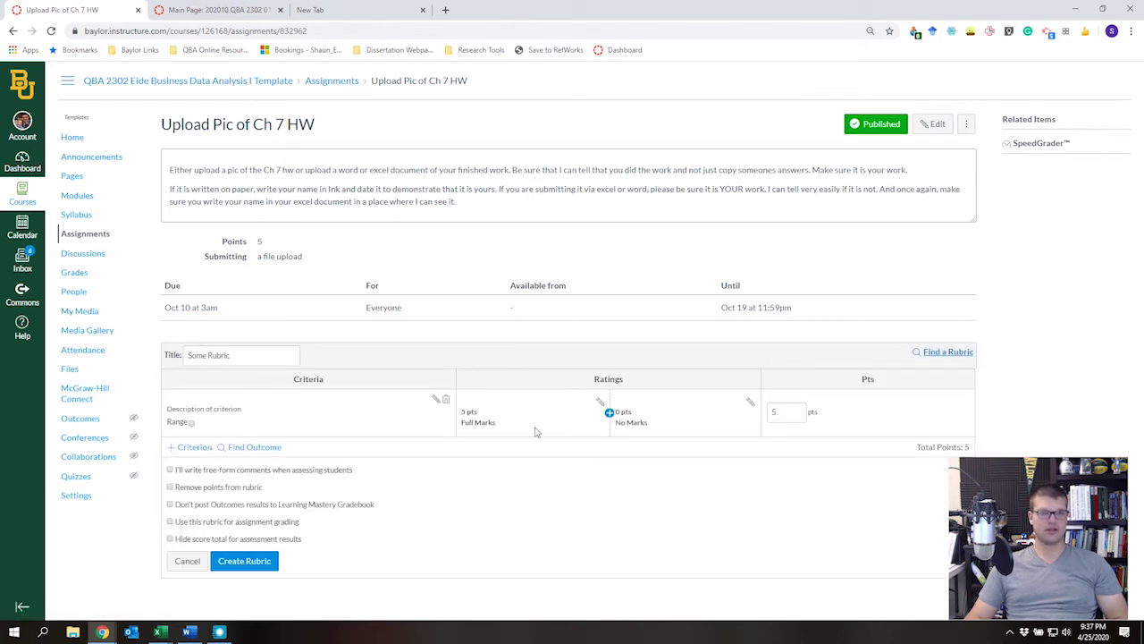
click(249, 356)
Find the existing Bad News Message Rubric in the QBA 2302 template course and use it for the Ch 7 HW assignment.
click(921, 352)
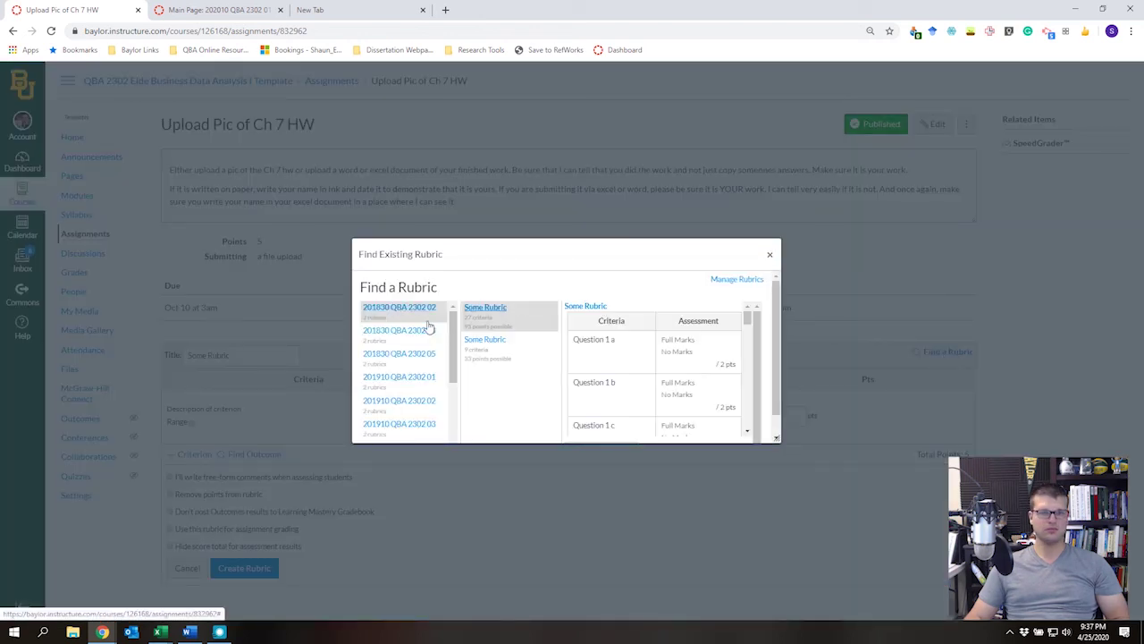
drag(450, 331, 420, 443)
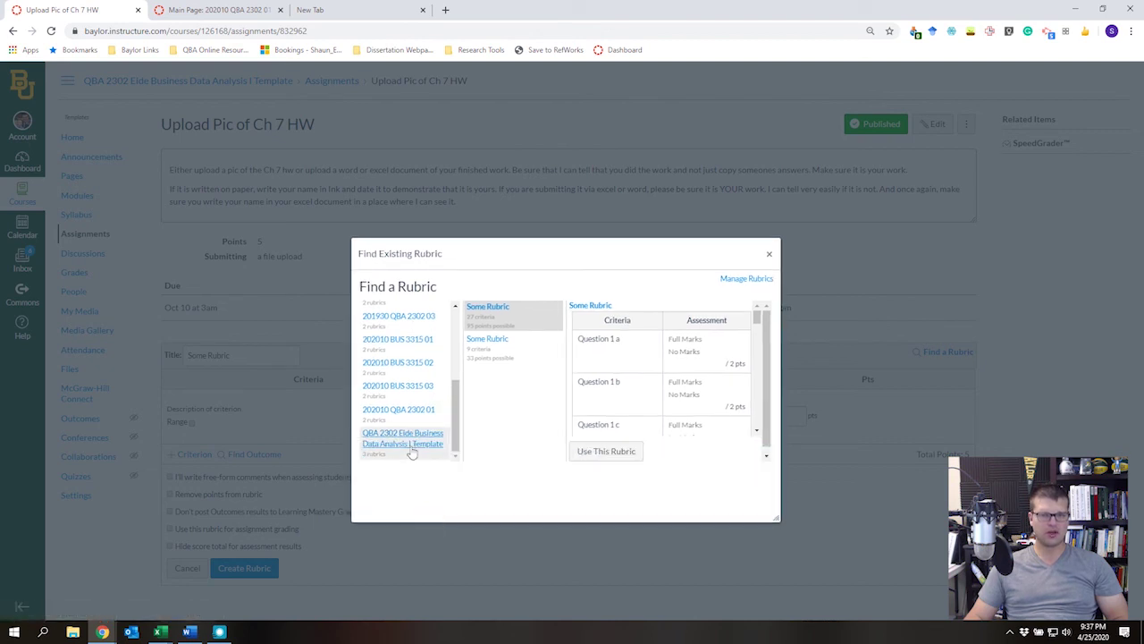
click(412, 451)
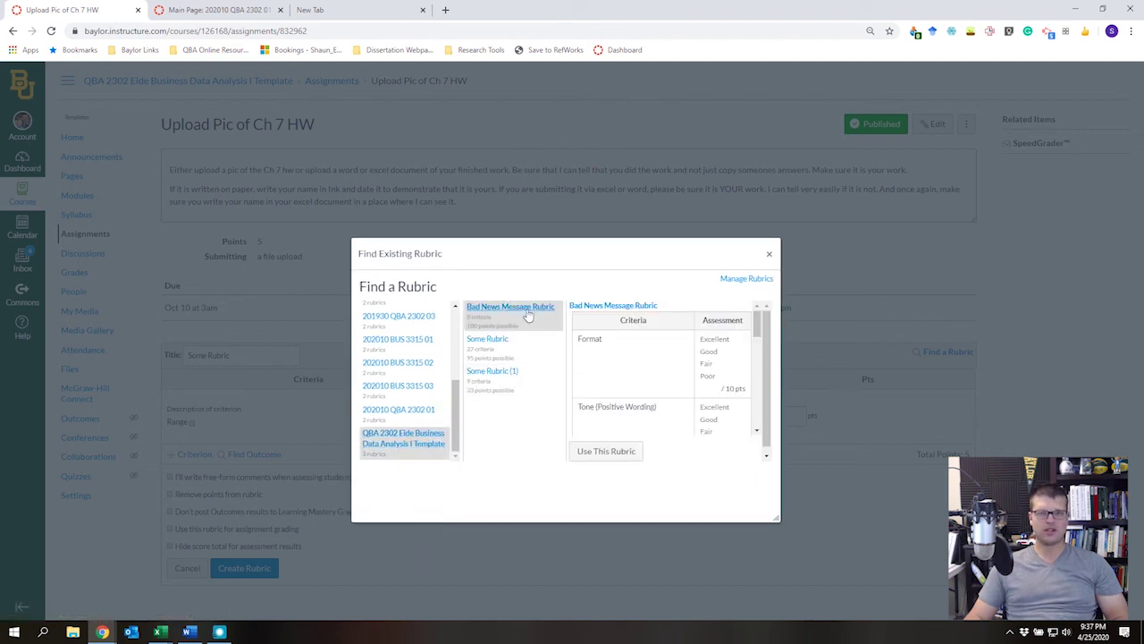
click(619, 451)
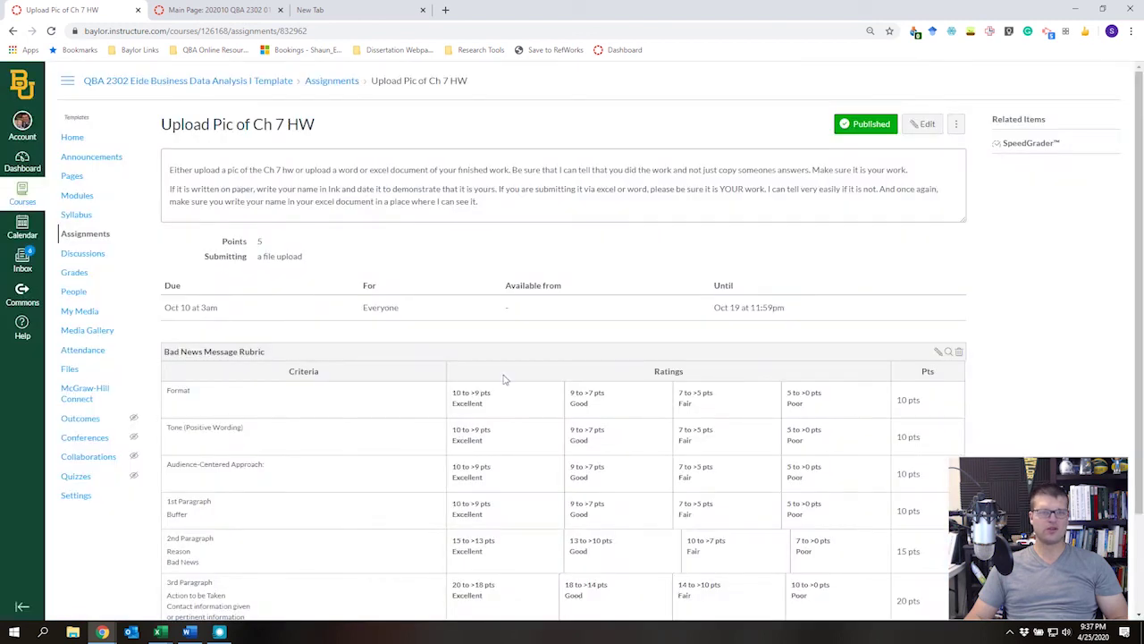
View the destination courses offered by Copy To for the Upload Pic of Ch 7 HW assignment, and close it without copying.
click(956, 126)
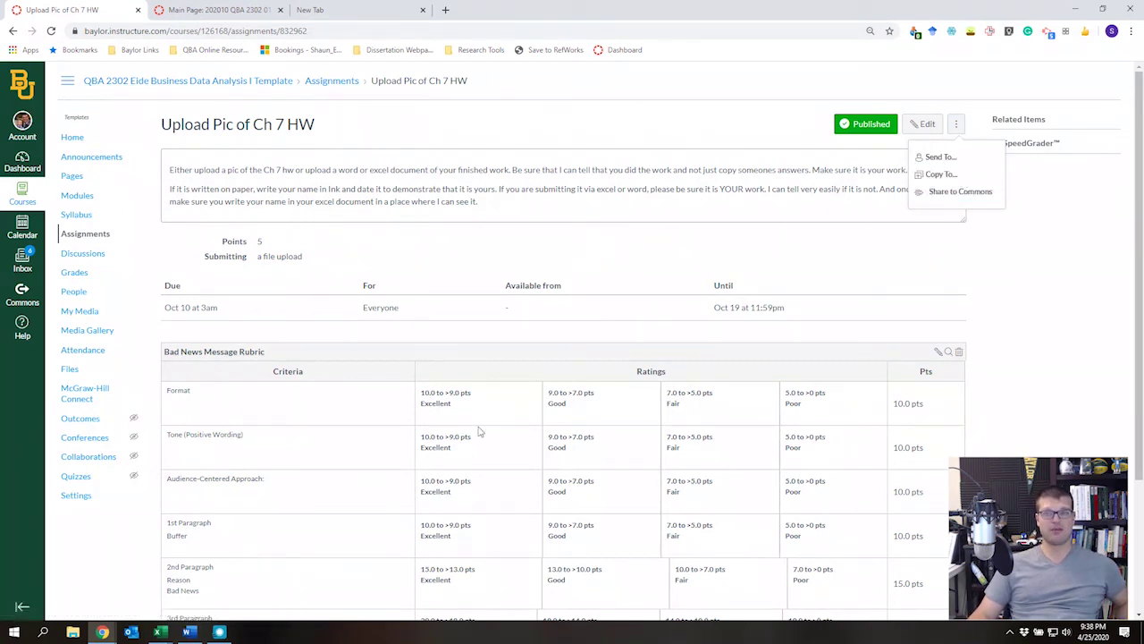
click(958, 129)
click(957, 129)
click(937, 174)
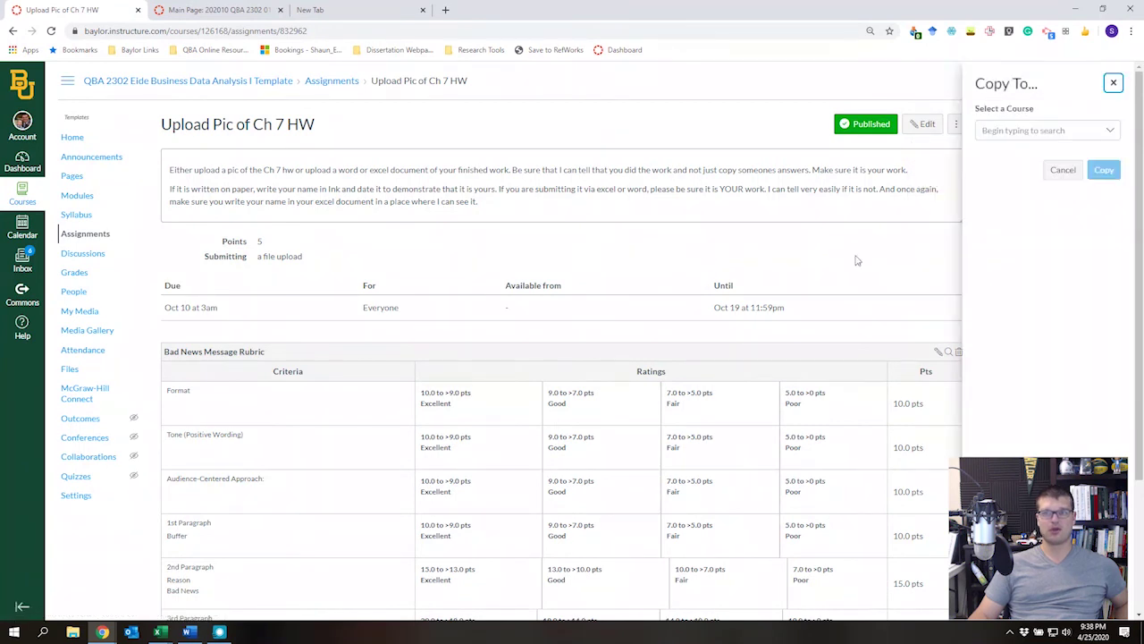
click(1005, 133)
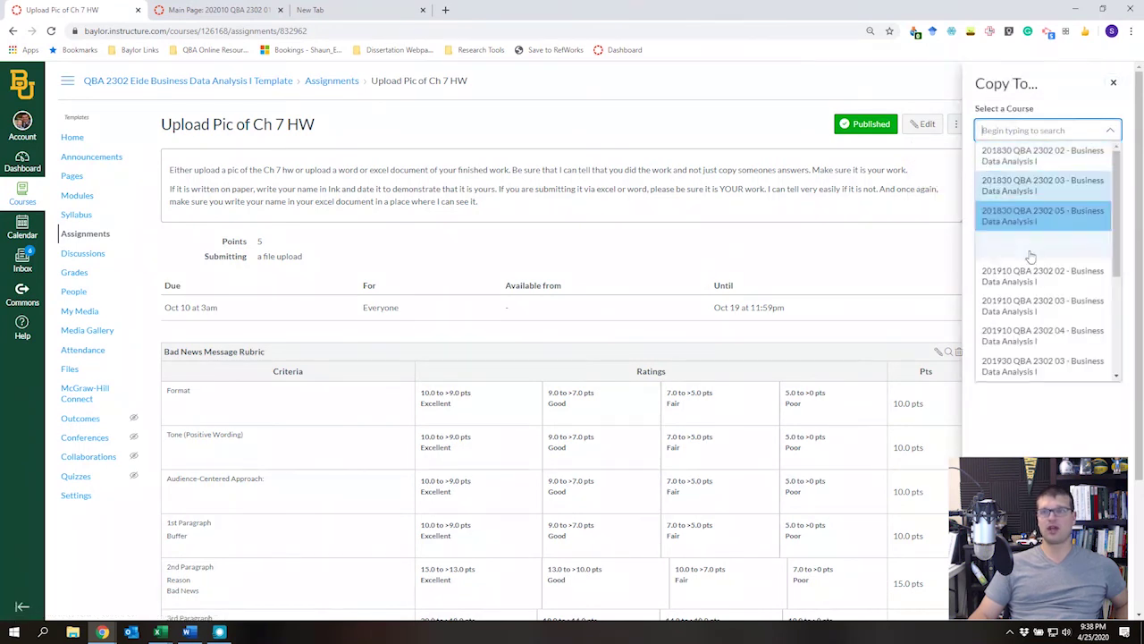
click(934, 272)
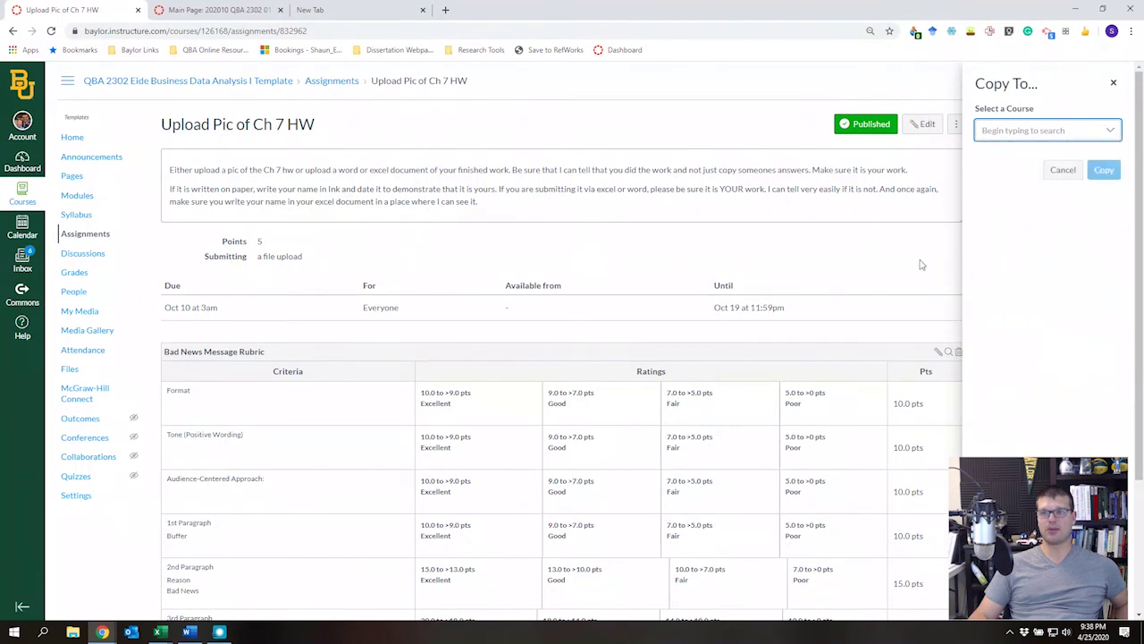
click(1114, 85)
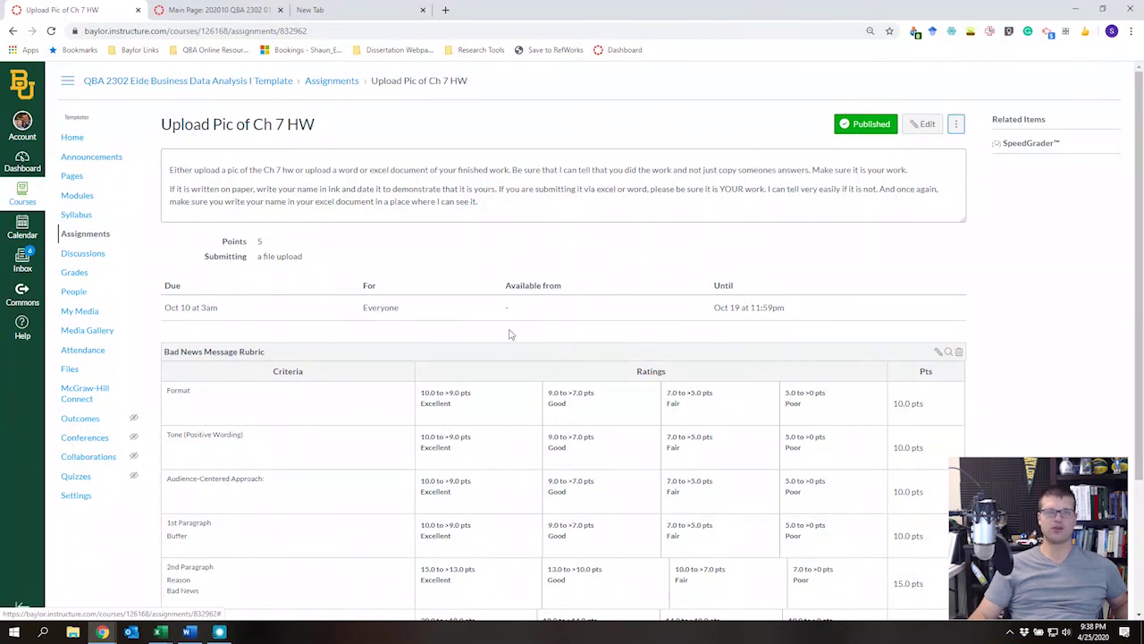
click(958, 126)
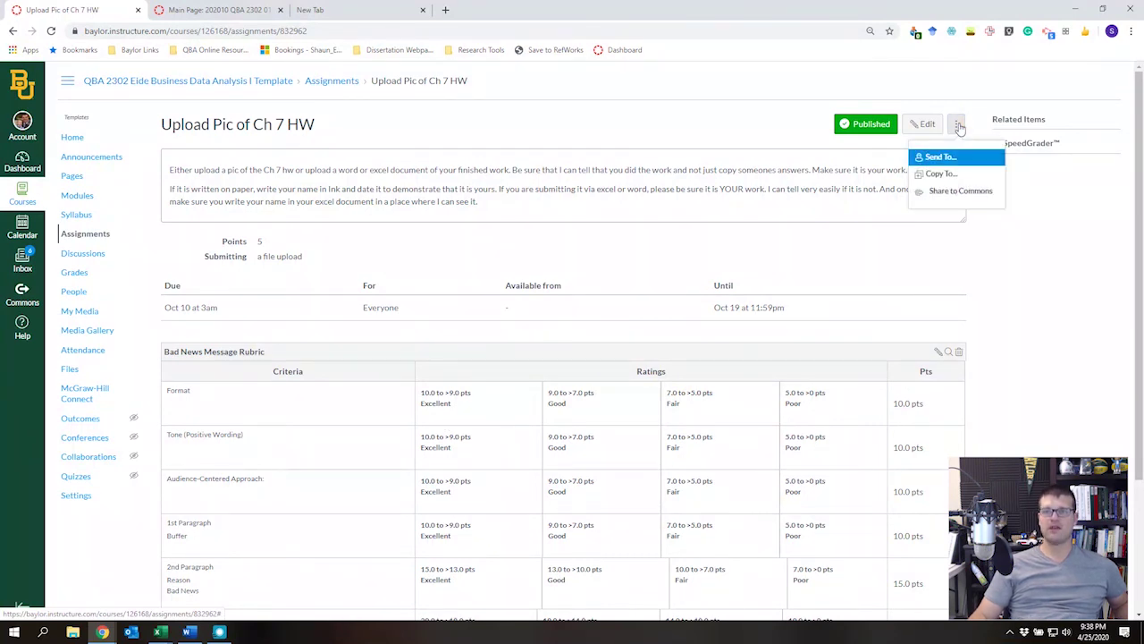
click(938, 157)
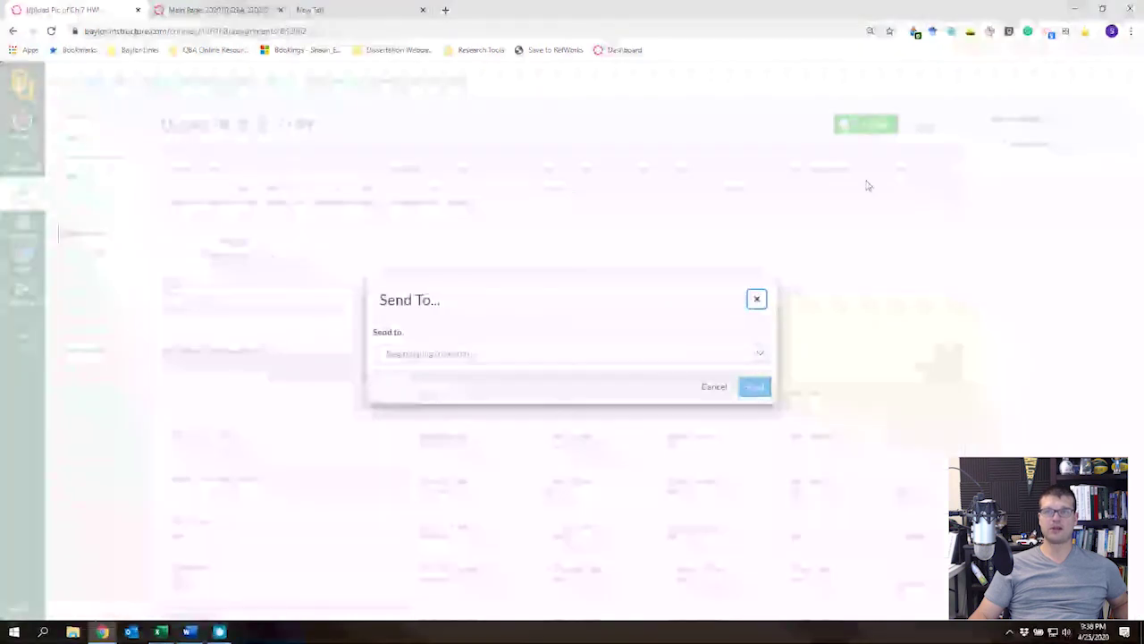
click(757, 301)
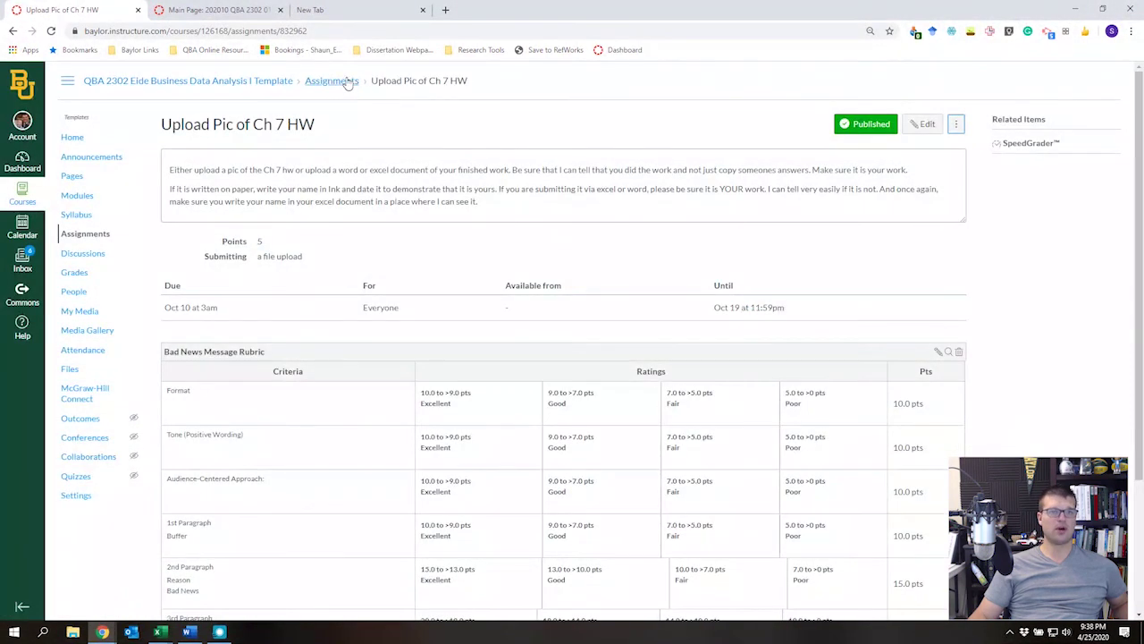
Go to the template course's assignment list, find the text "bad ne" on the page and open the Bad News Message assignment.
click(344, 81)
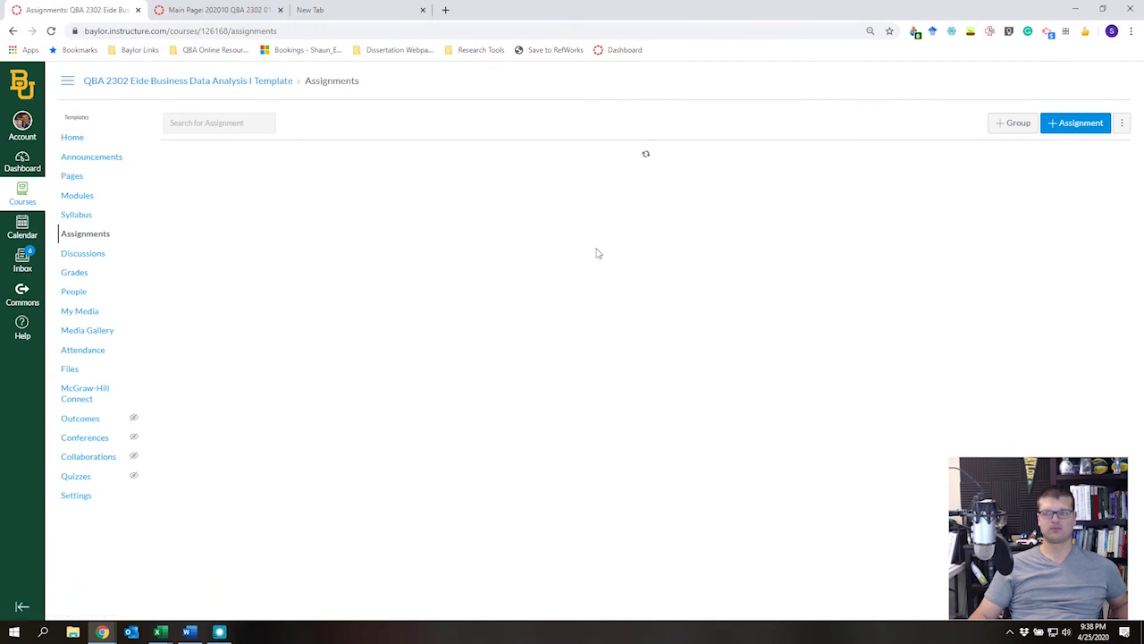
scroll(503, 253, down, 15)
key(ctrl+f)
text(bad ne)
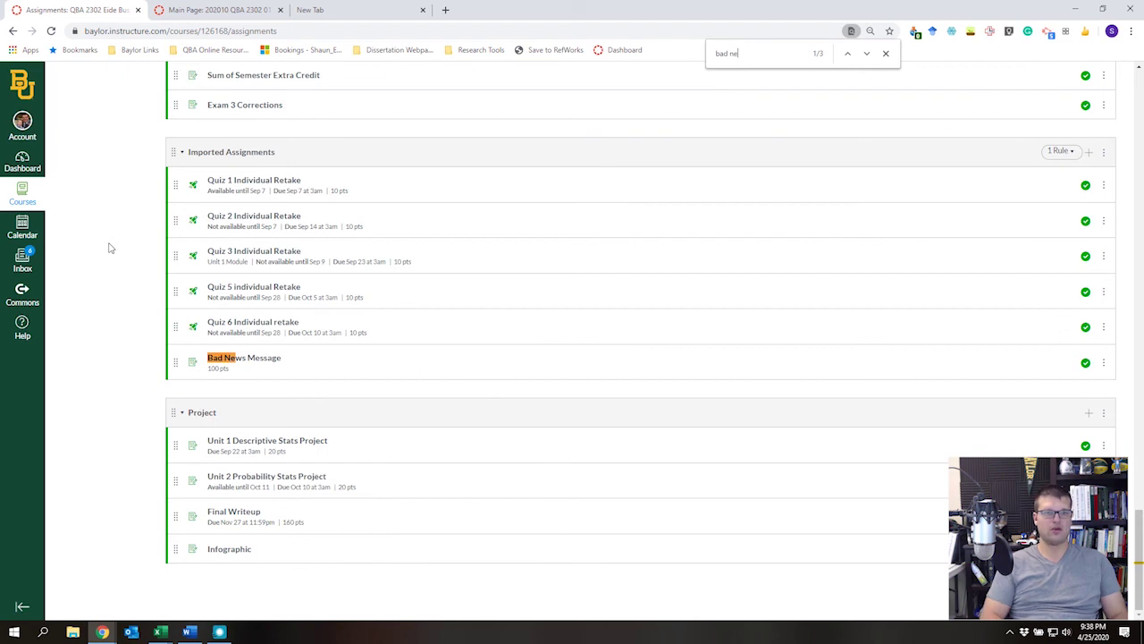
click(245, 357)
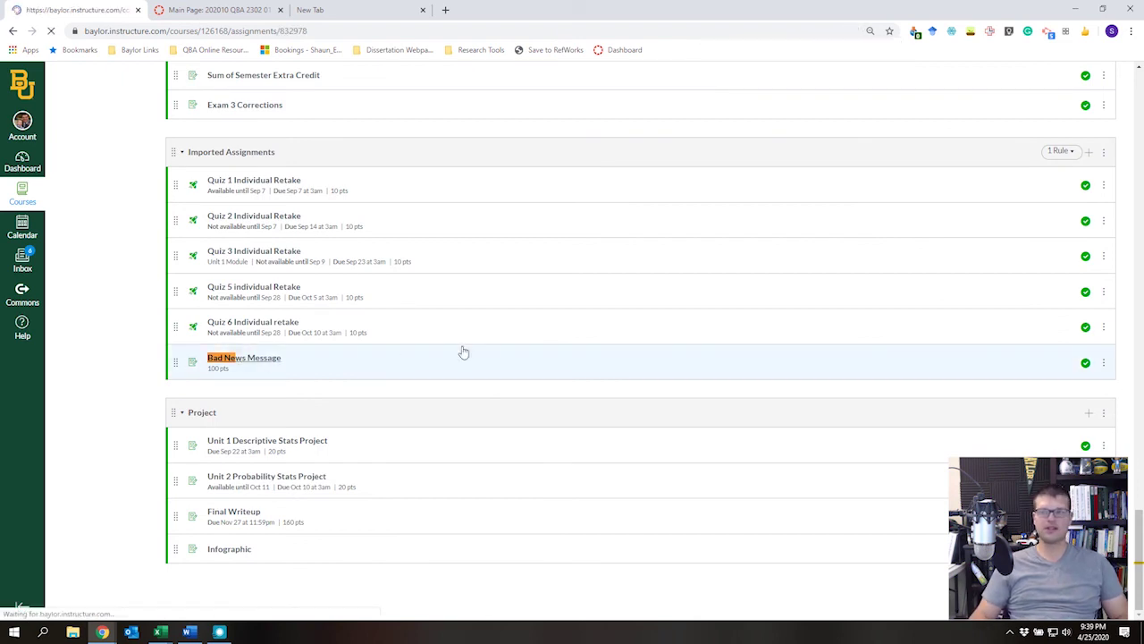
Send the Bad News Message assignment to a colleague, searching for the recipient by first name and selecting the matching person.
click(957, 125)
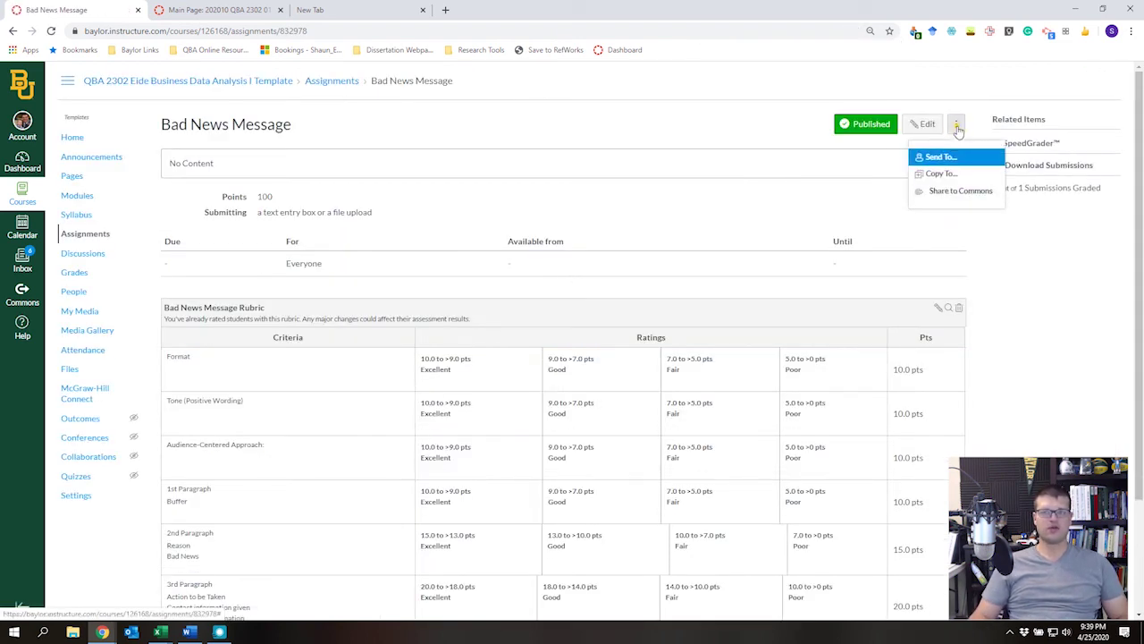
click(937, 157)
click(505, 354)
text(deb)
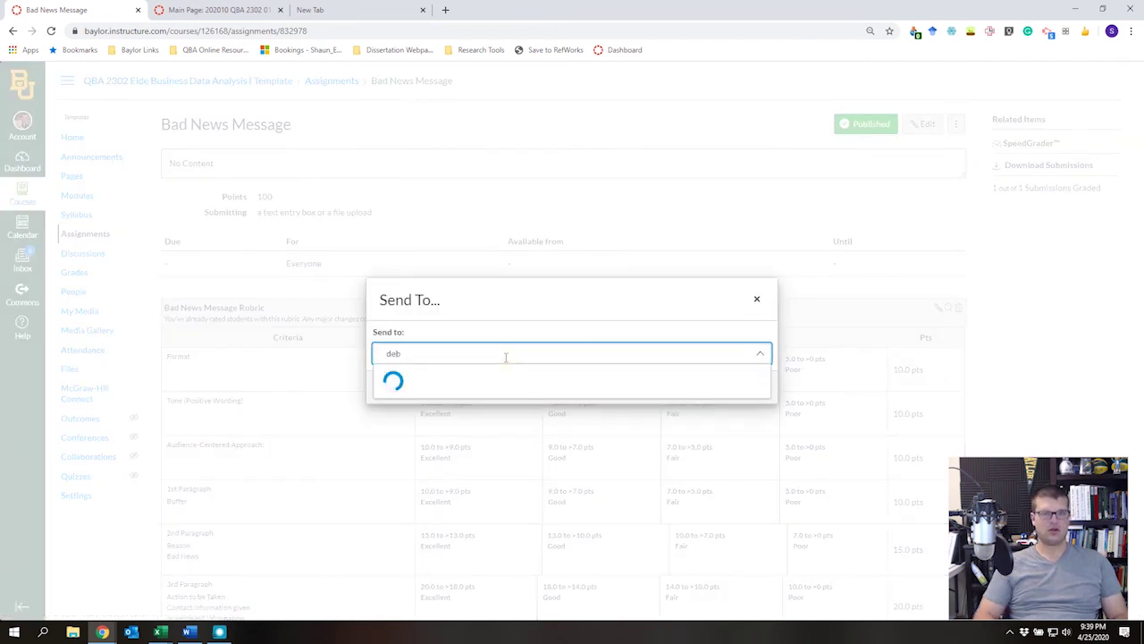
text(ra)
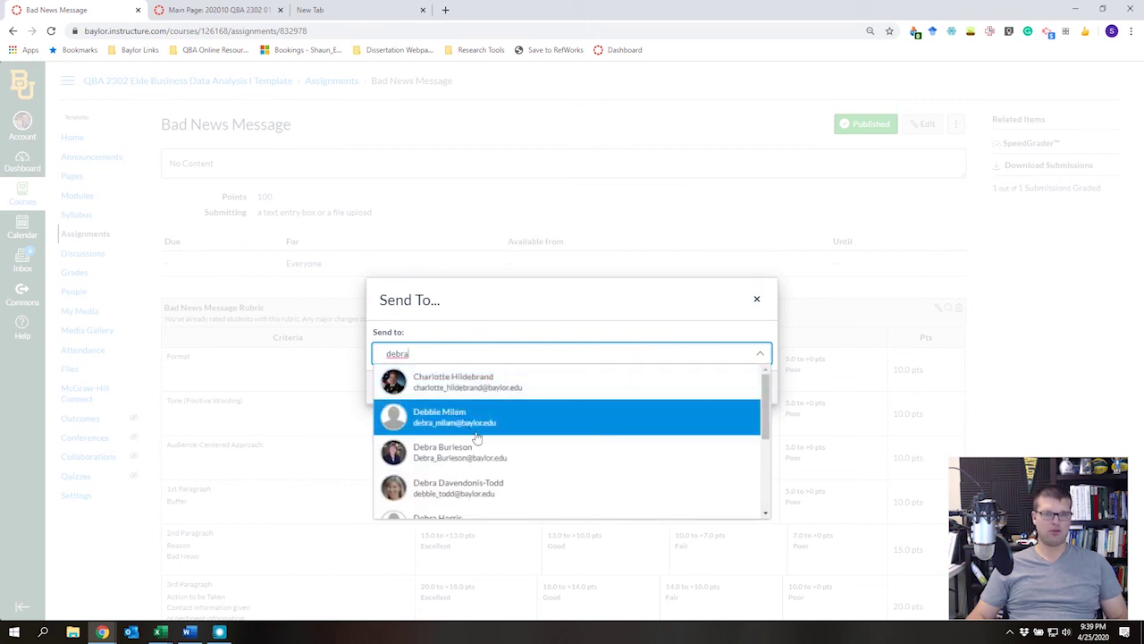
click(497, 458)
click(754, 389)
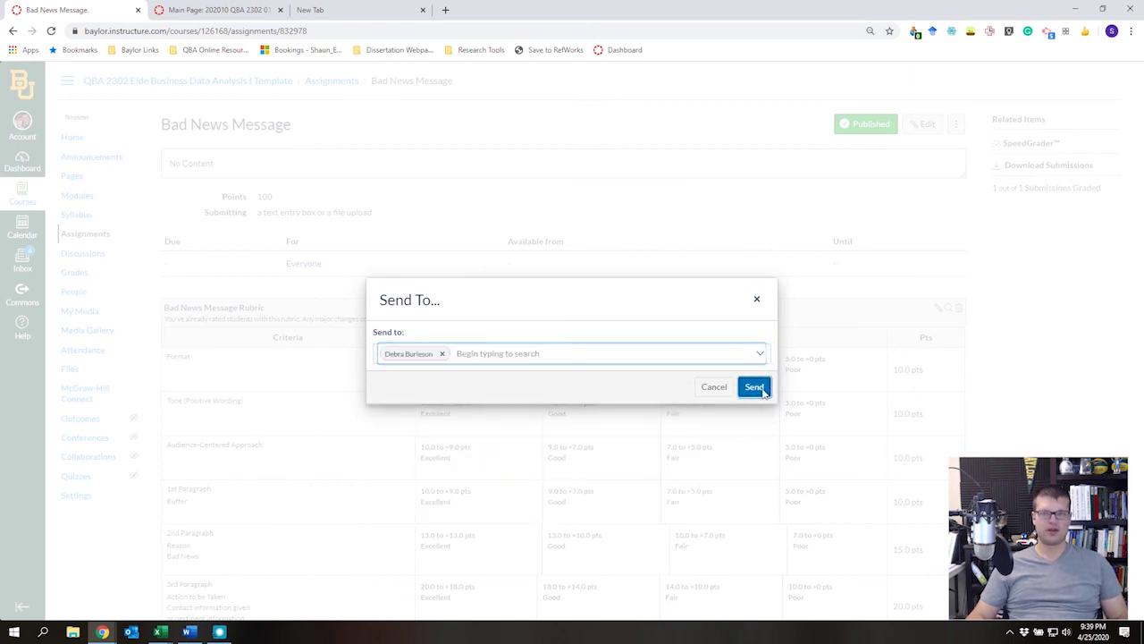
scroll(730, 382, down, 3)
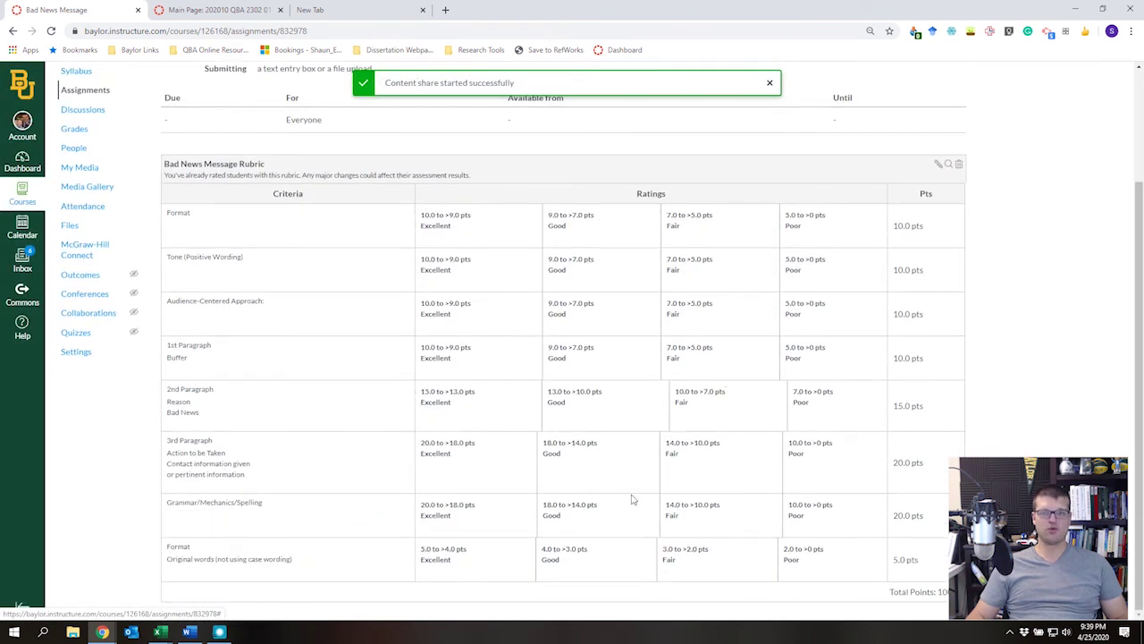
scroll(632, 498, up, 3)
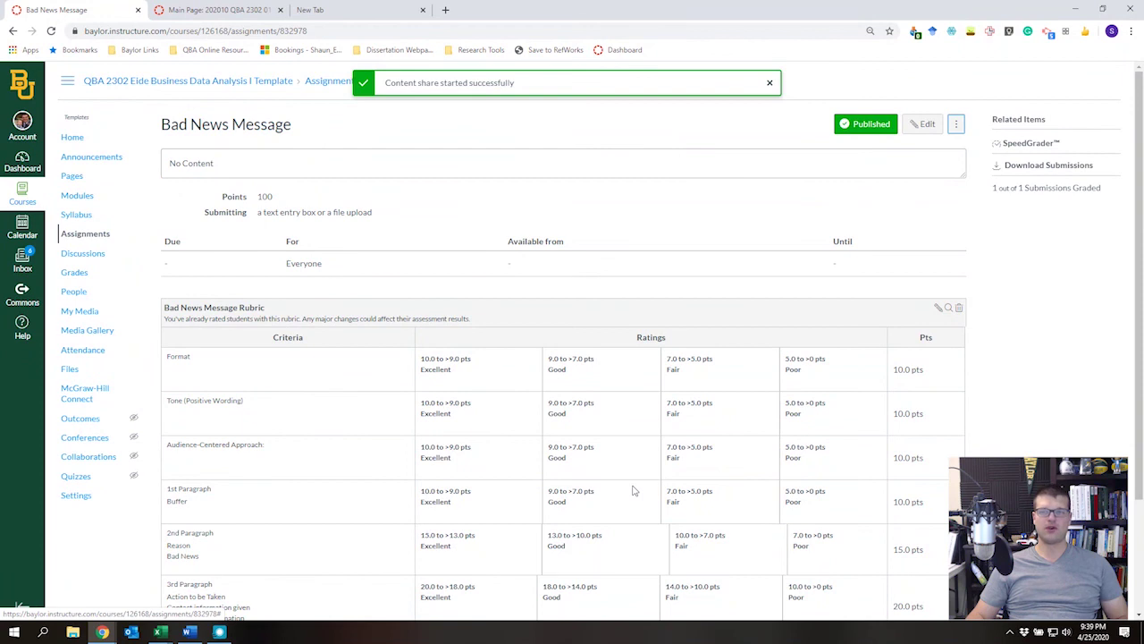